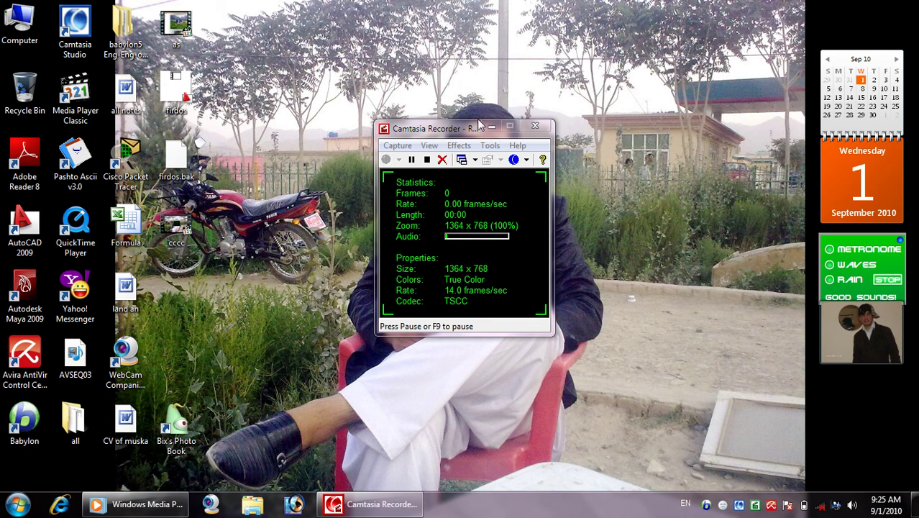
Minimize Camtasia Recorder to the tray and close its minimizing tip
click(491, 126)
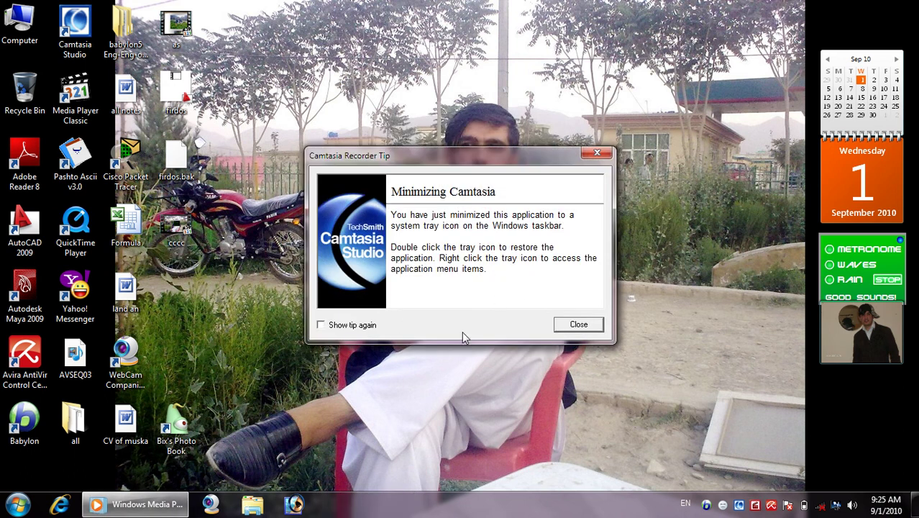
click(578, 324)
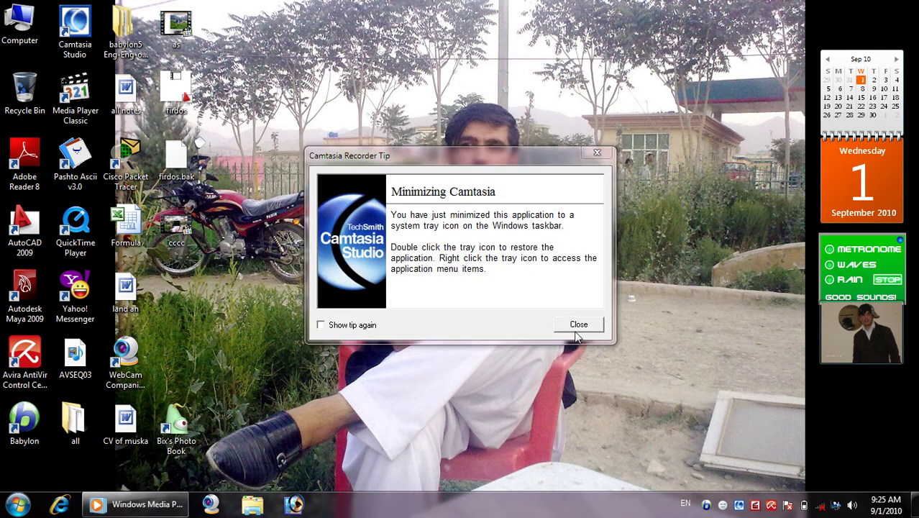
right_click(19, 7)
Open drawing 2 from D:\auto cade learning\plan in AutoCAD
click(43, 30)
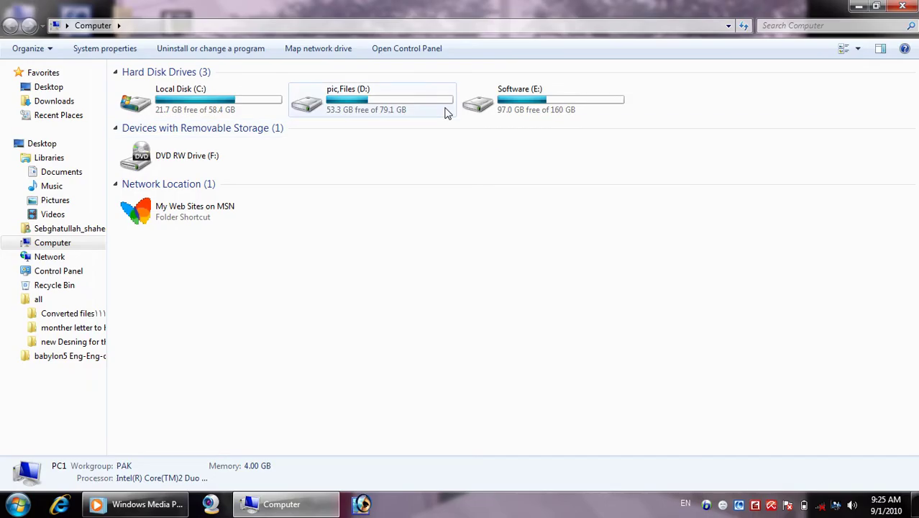
double_click(441, 108)
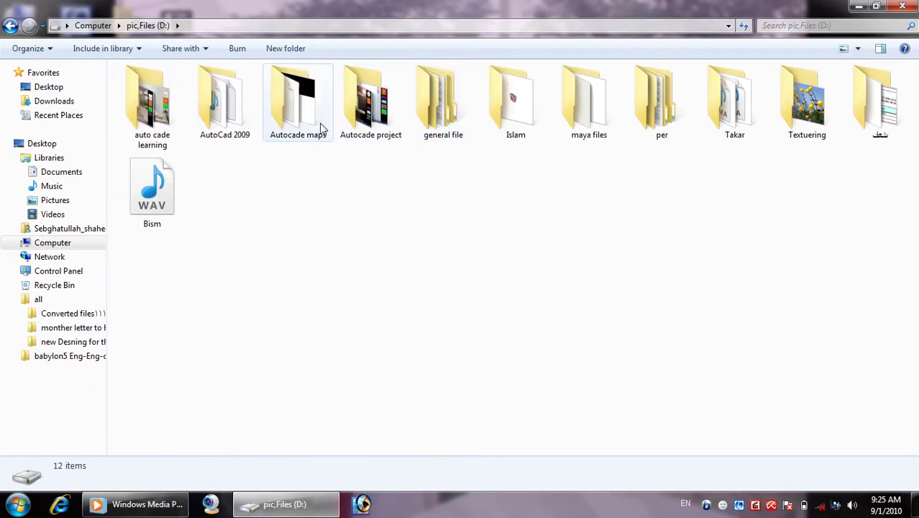
double_click(158, 108)
double_click(151, 105)
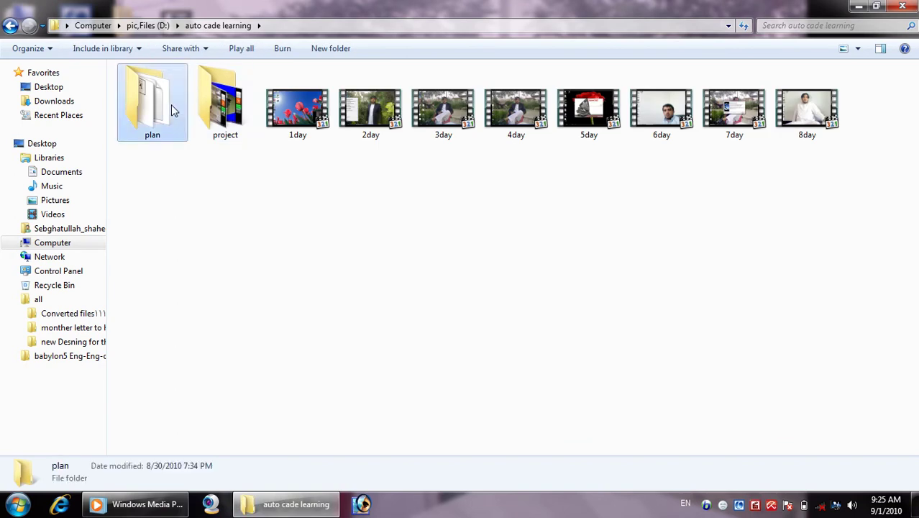
click(295, 97)
right_click(292, 94)
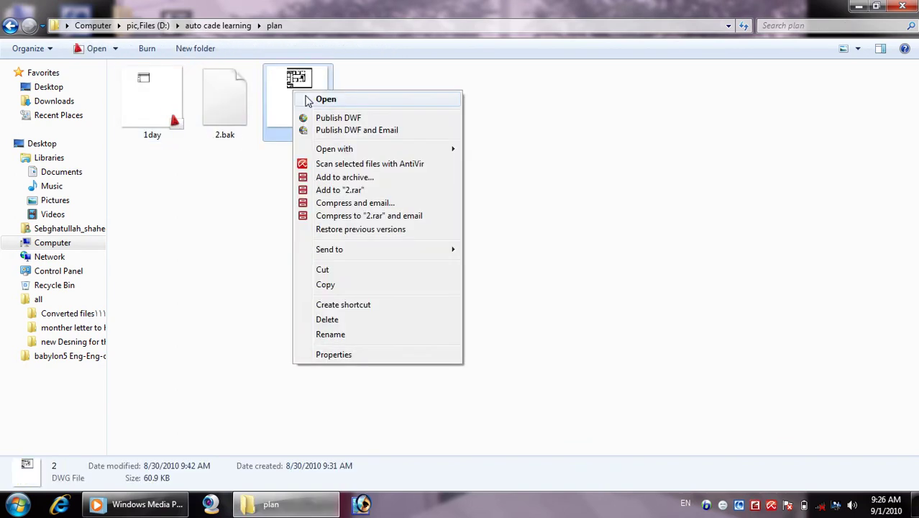
click(524, 177)
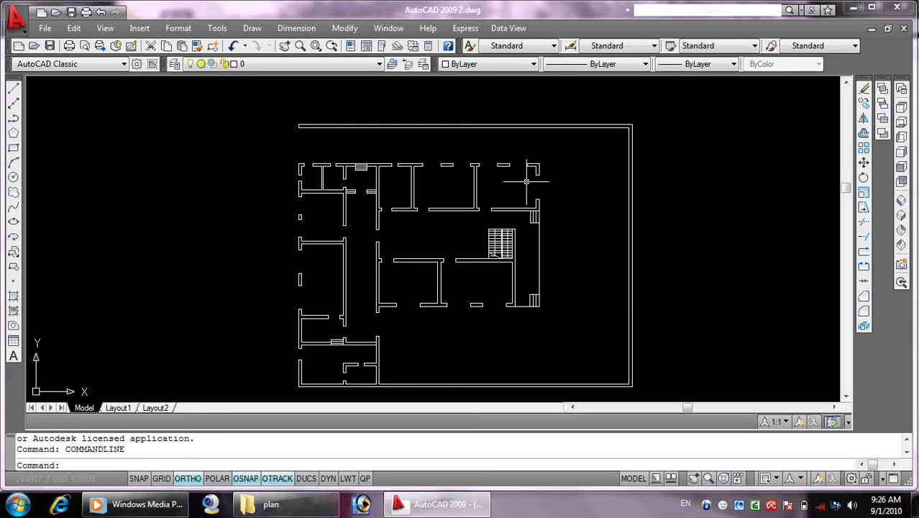
Zoom in on the top walls and close the first window opening with a line
scroll(527, 182, up, 2)
scroll(525, 183, up, 2)
scroll(529, 183, up, 2)
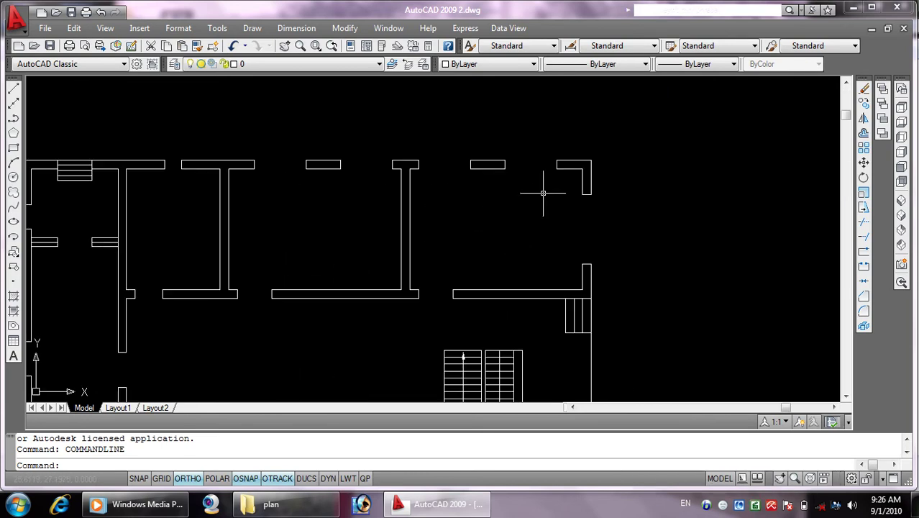
middle_drag(544, 193, 536, 232)
scroll(507, 221, up, 1)
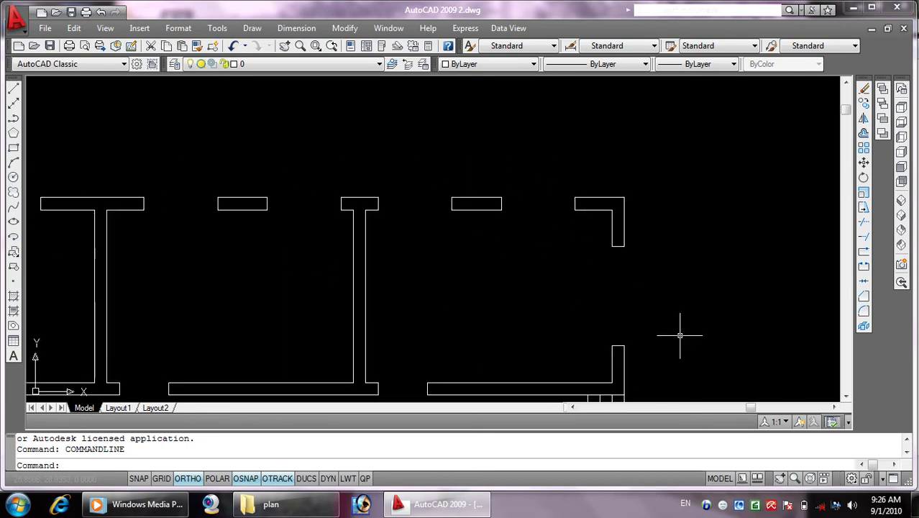
key(Escape)
key(Escape)
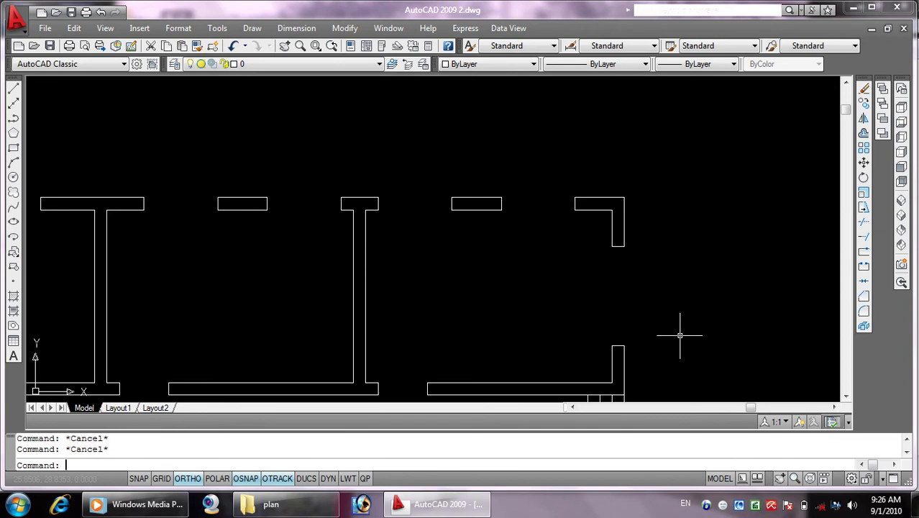
text(l)
key(Return)
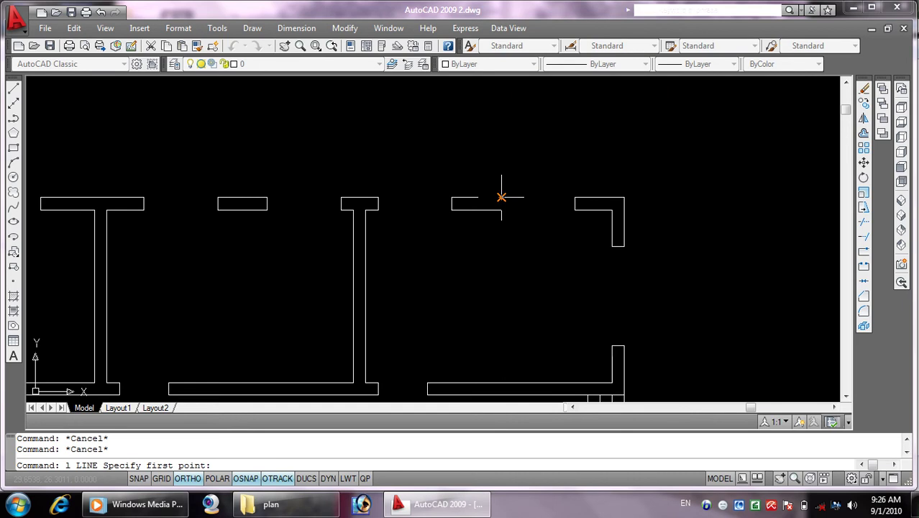
click(501, 197)
click(575, 197)
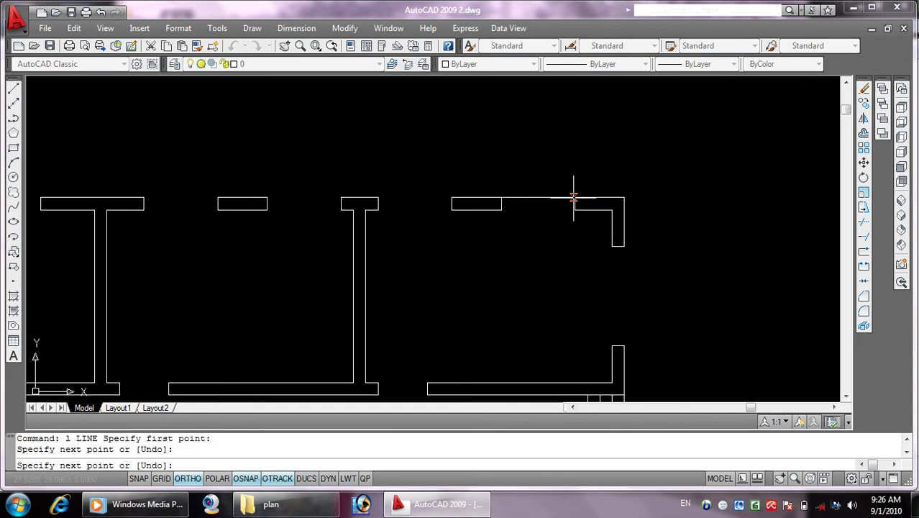
right_click(579, 200)
click(591, 205)
Draw lines across the right-wall opening and the next top-wall opening
key(Return)
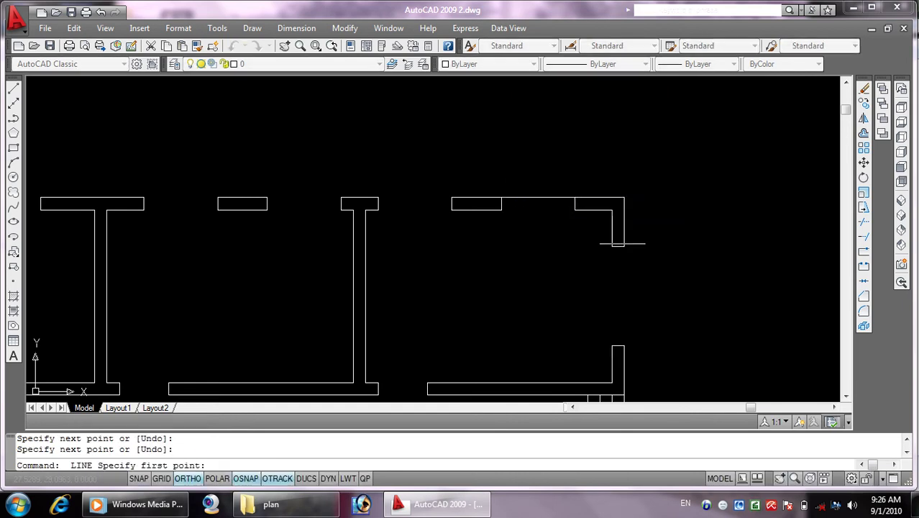
click(626, 246)
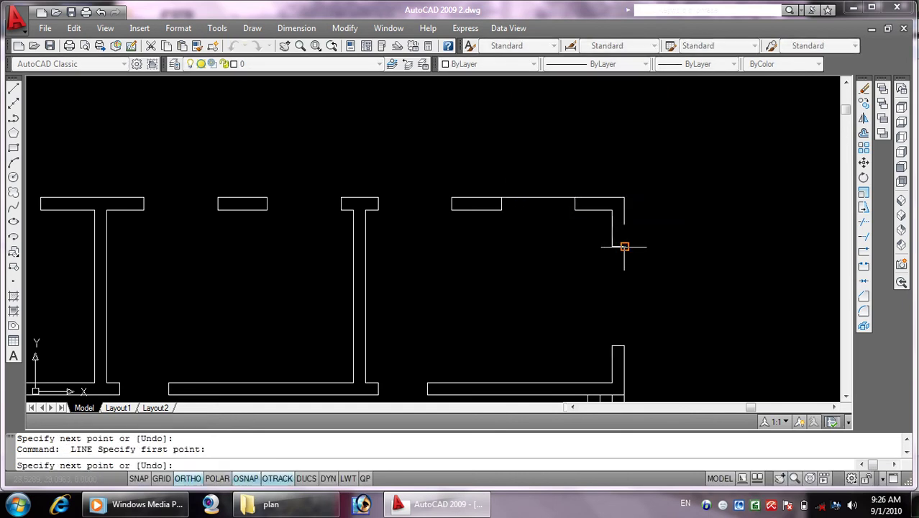
click(625, 346)
right_click(621, 363)
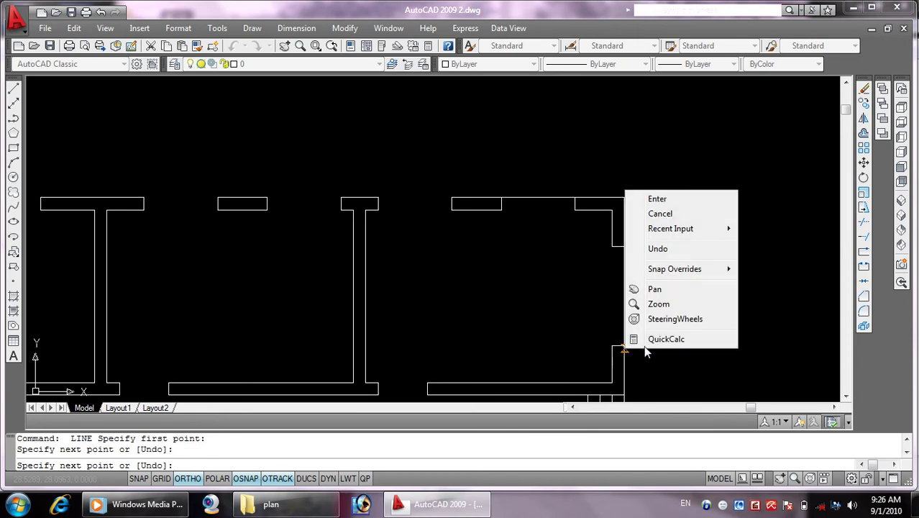
click(637, 200)
key(Return)
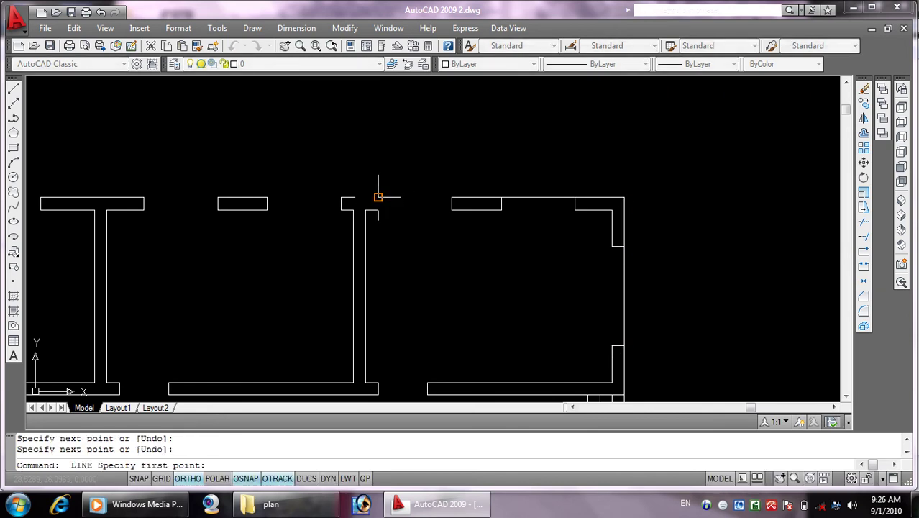
click(451, 197)
right_click(452, 197)
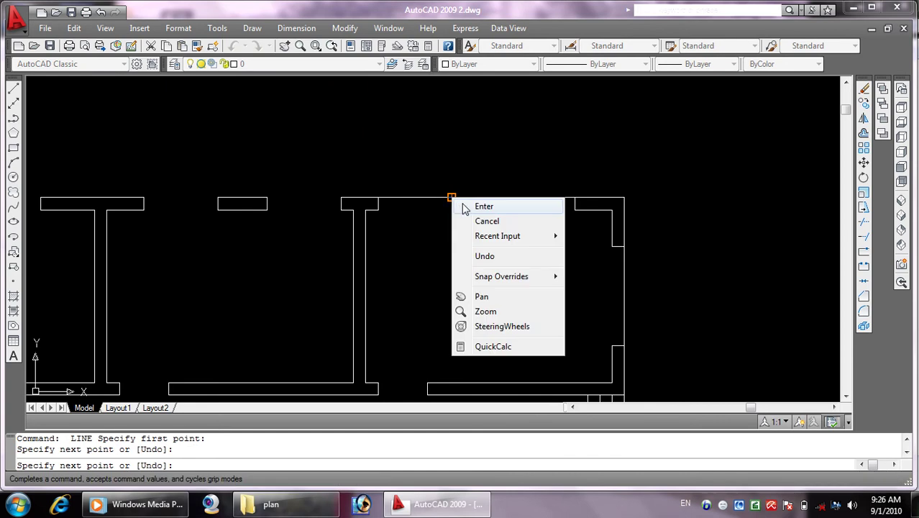
click(464, 208)
Close two more top-wall window openings with lines, then pan along the wall
key(Return)
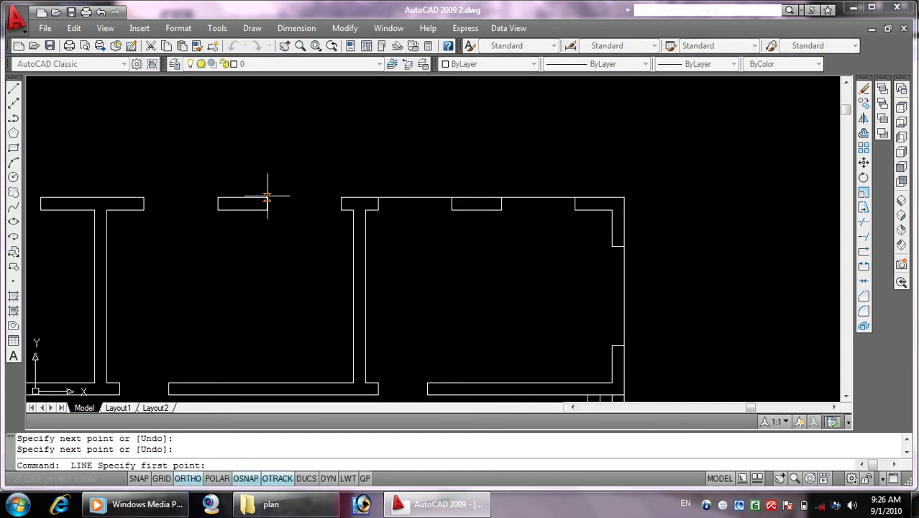
click(338, 196)
right_click(339, 197)
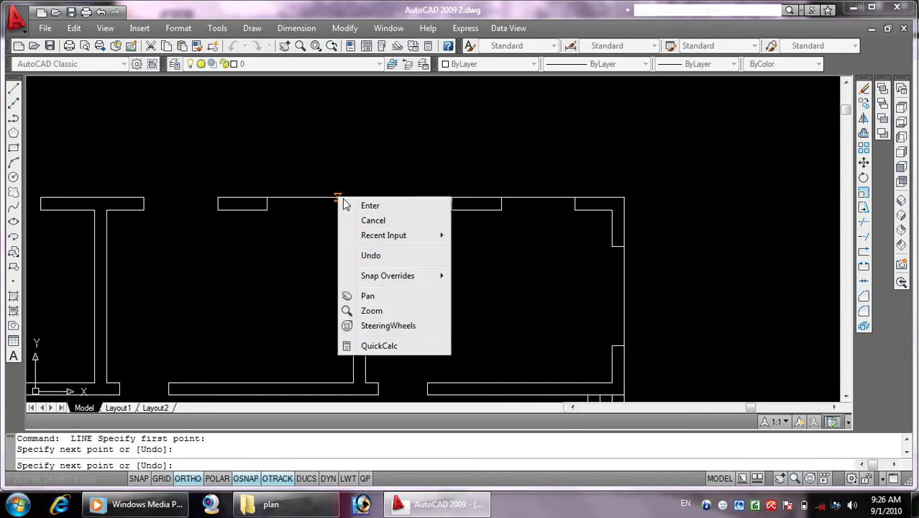
click(344, 205)
key(Return)
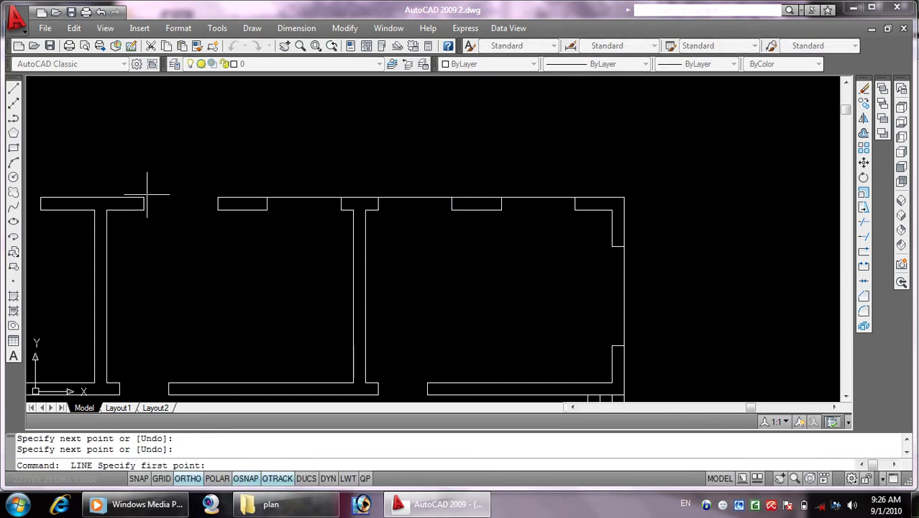
click(143, 196)
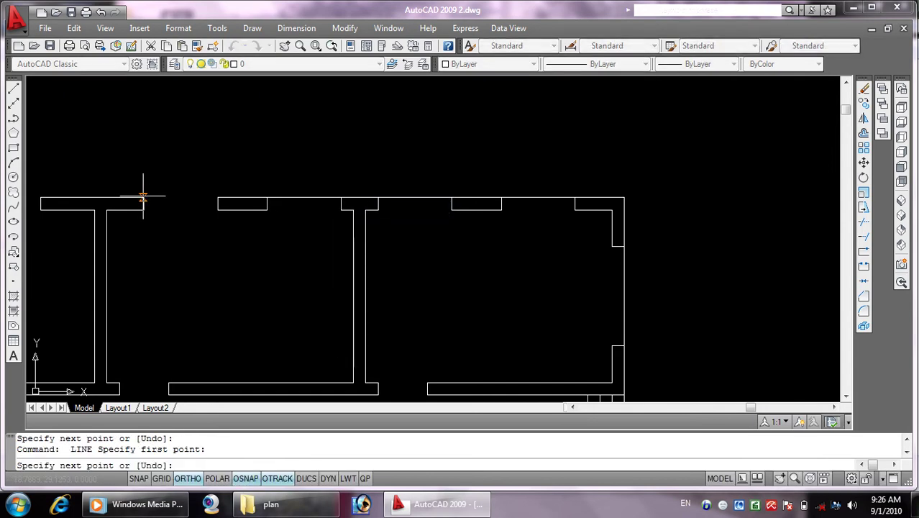
click(219, 196)
right_click(223, 198)
click(239, 206)
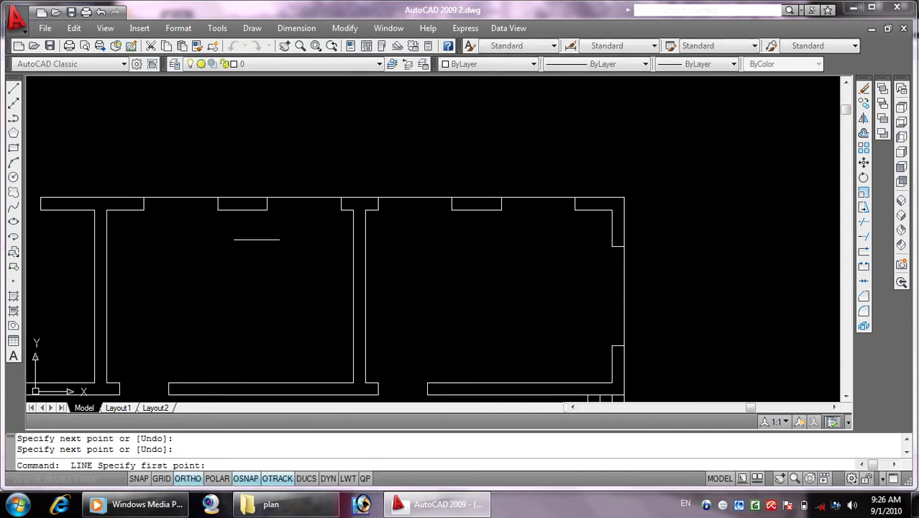
scroll(256, 239, down, 2)
middle_drag(364, 243, 576, 214)
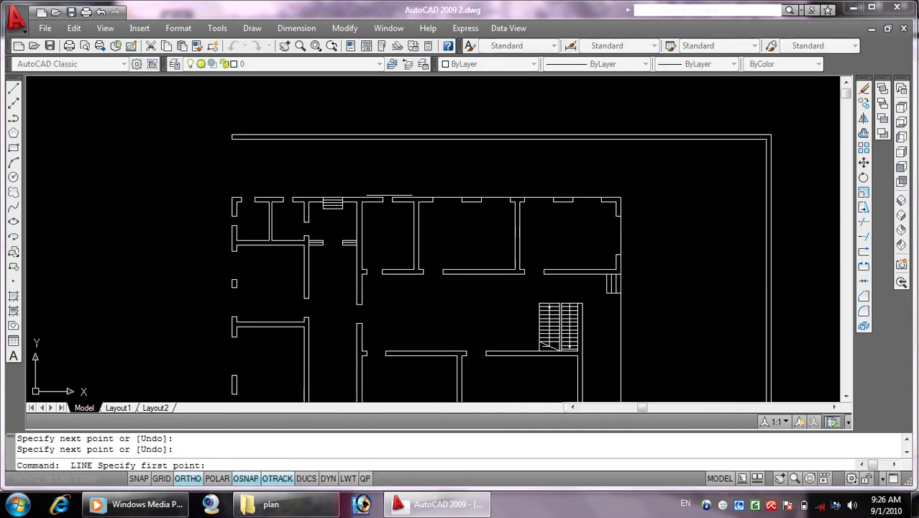
Close another top-wall opening with a line and pan to the upper-left rooms
scroll(390, 195, up, 8)
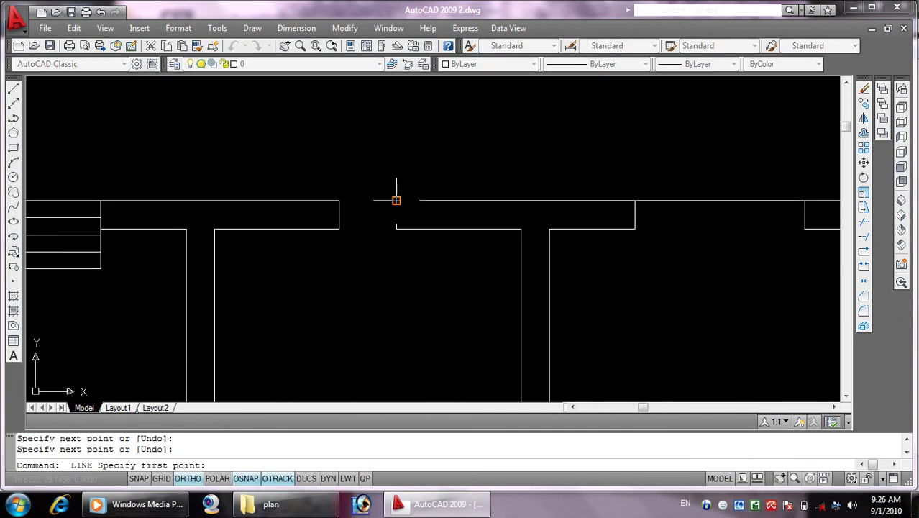
click(396, 200)
click(339, 201)
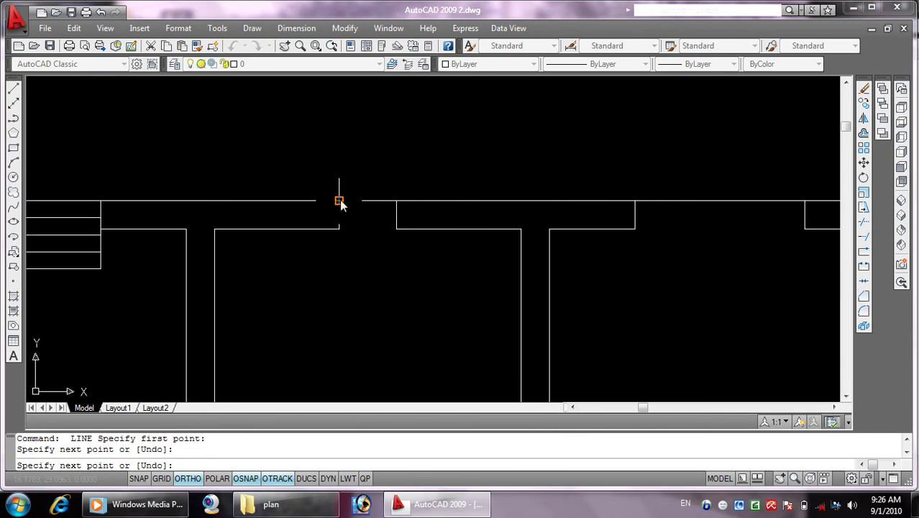
right_click(341, 200)
click(356, 206)
scroll(356, 206, down, 5)
middle_drag(338, 261, 546, 236)
scroll(546, 235, up, 5)
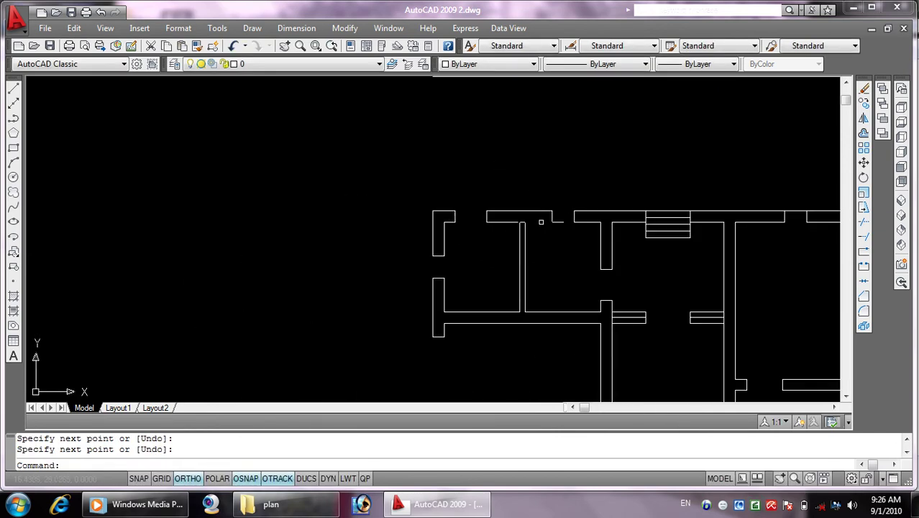
scroll(547, 220, up, 4)
Draw two lines closing the wall gaps in the upper-left rooms
key(Return)
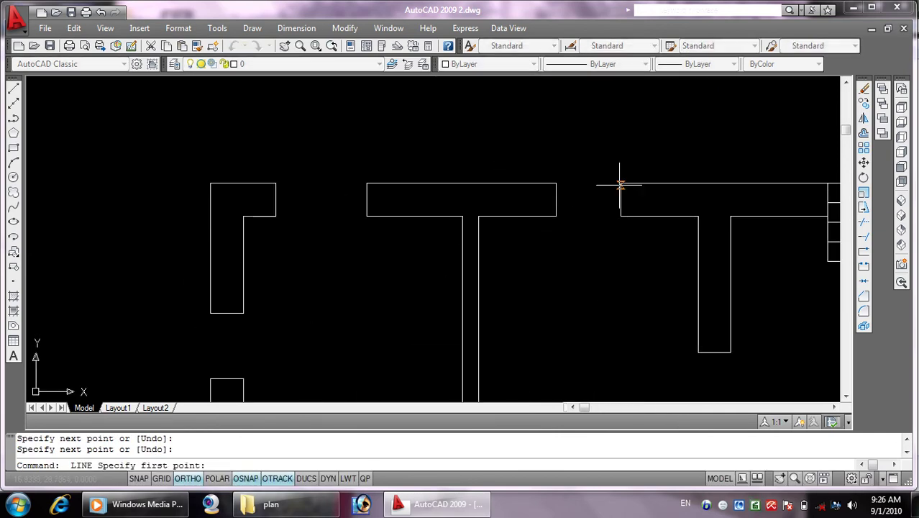
click(621, 184)
click(556, 183)
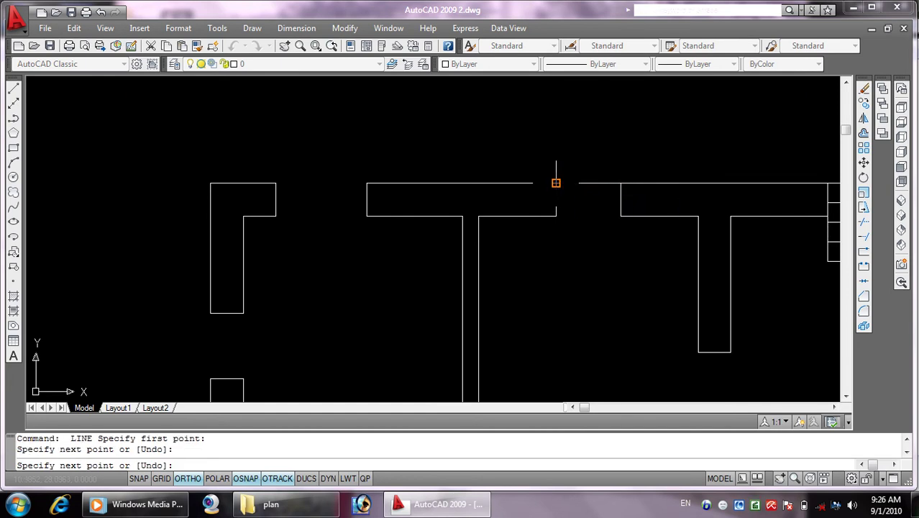
right_click(557, 182)
click(583, 191)
key(Return)
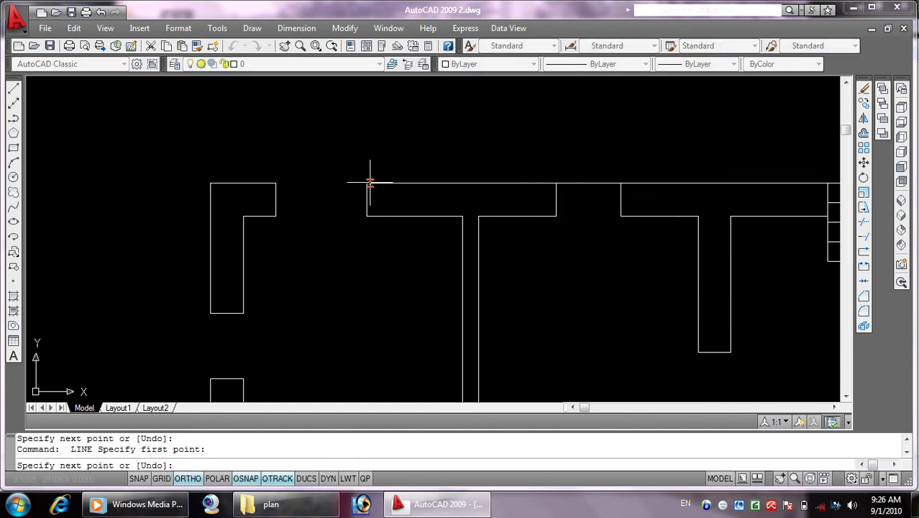
click(274, 182)
right_click(274, 183)
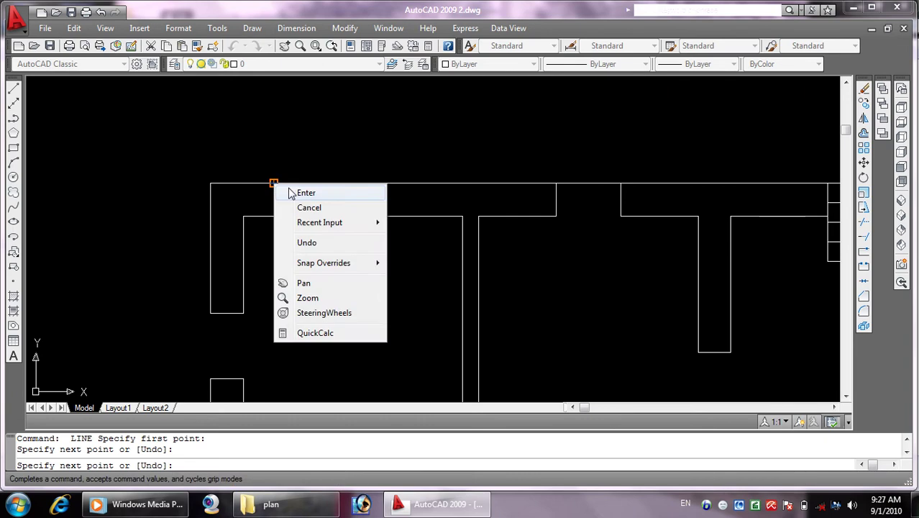
click(295, 191)
Draw a vertical door-jamb line between the upper and lower wall corners
key(Return)
scroll(322, 212, down, 3)
middle_drag(324, 271, 405, 172)
scroll(343, 192, up, 4)
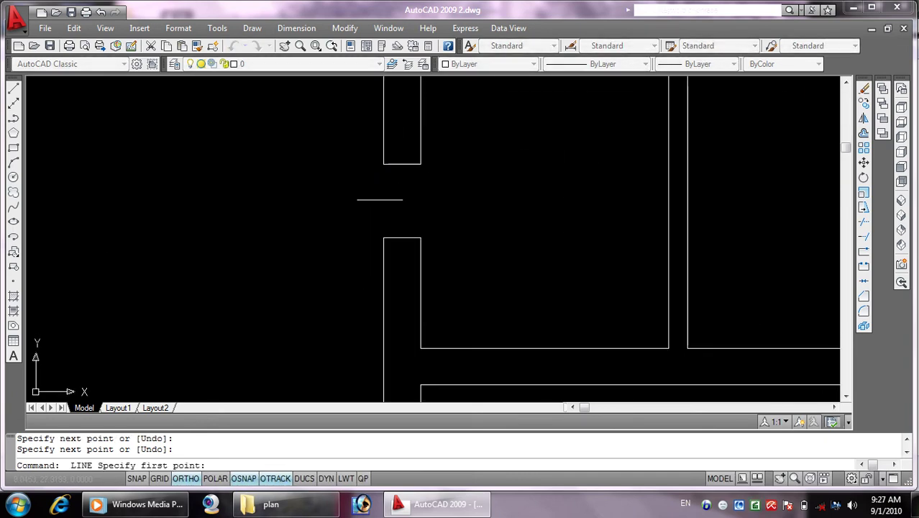
click(385, 165)
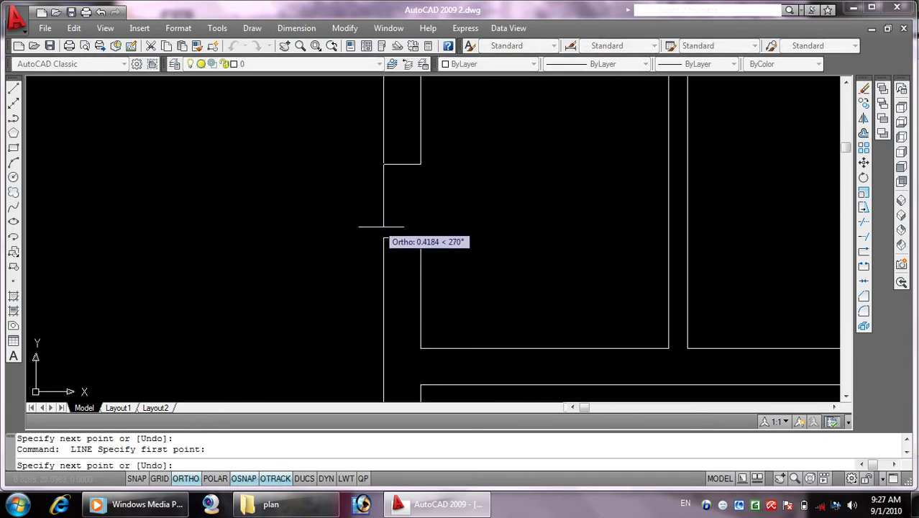
click(384, 238)
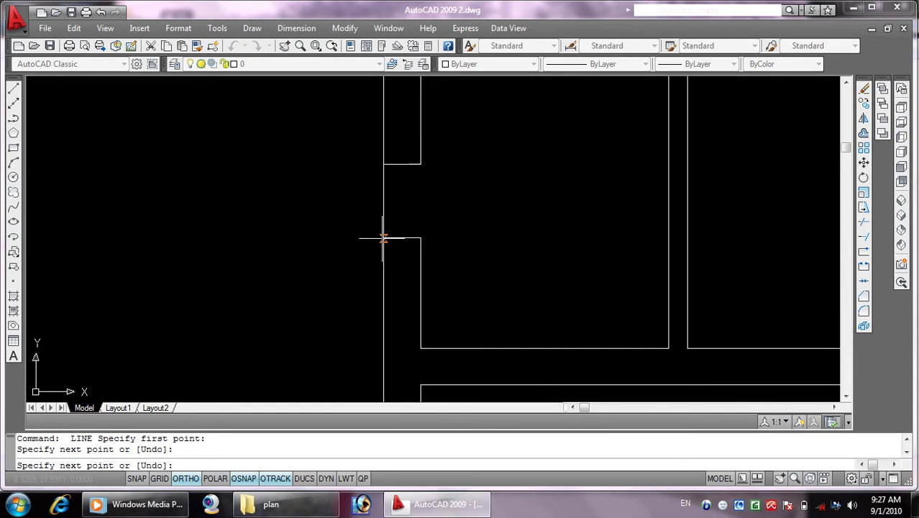
right_click(383, 238)
click(356, 249)
Draw a jamb line from the wall corner down to the small rectangle
key(Return)
scroll(424, 273, down, 3)
scroll(431, 277, up, 2)
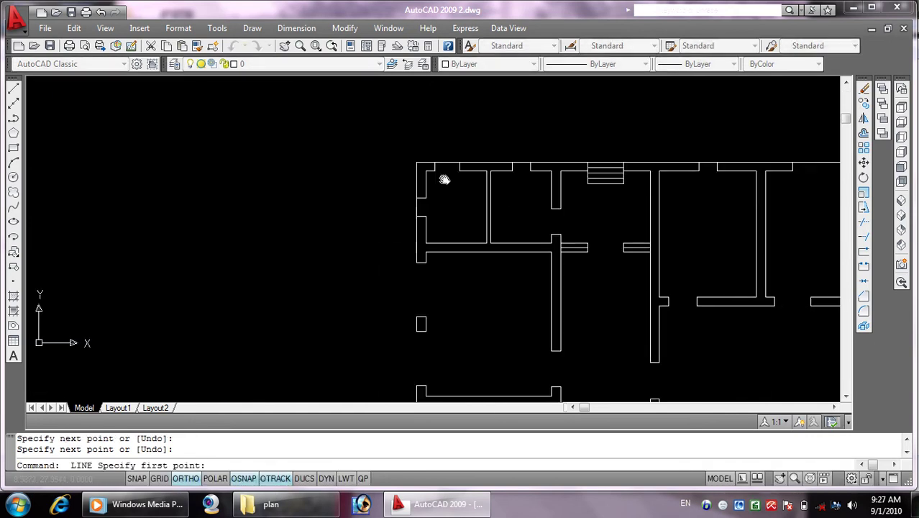
scroll(430, 248, up, 1)
scroll(428, 223, up, 1)
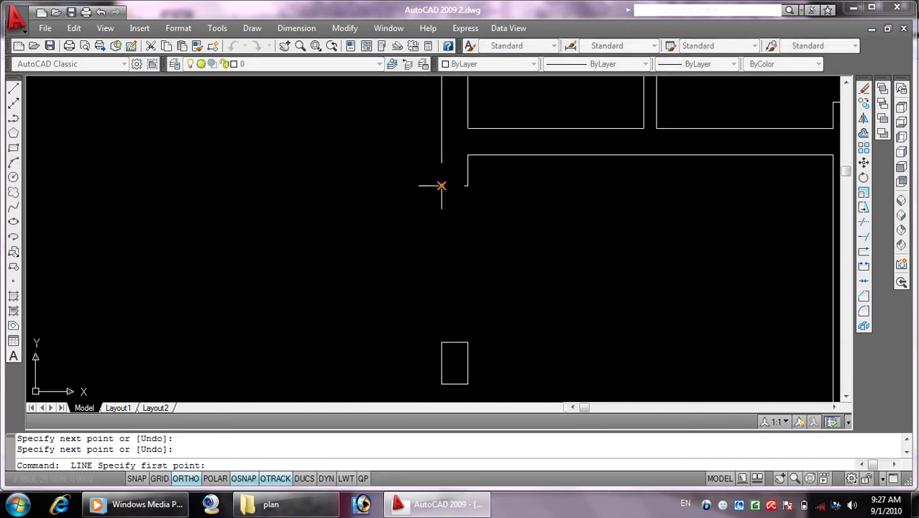
click(442, 186)
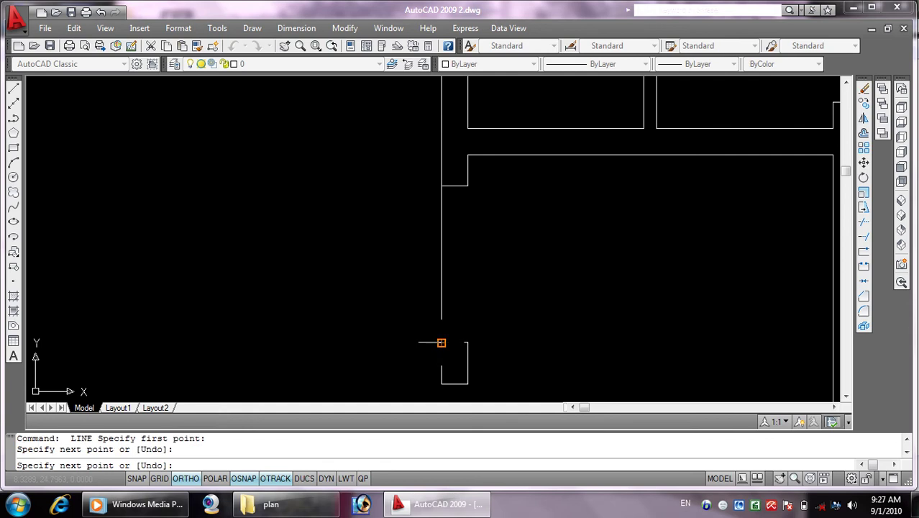
right_click(442, 344)
click(469, 198)
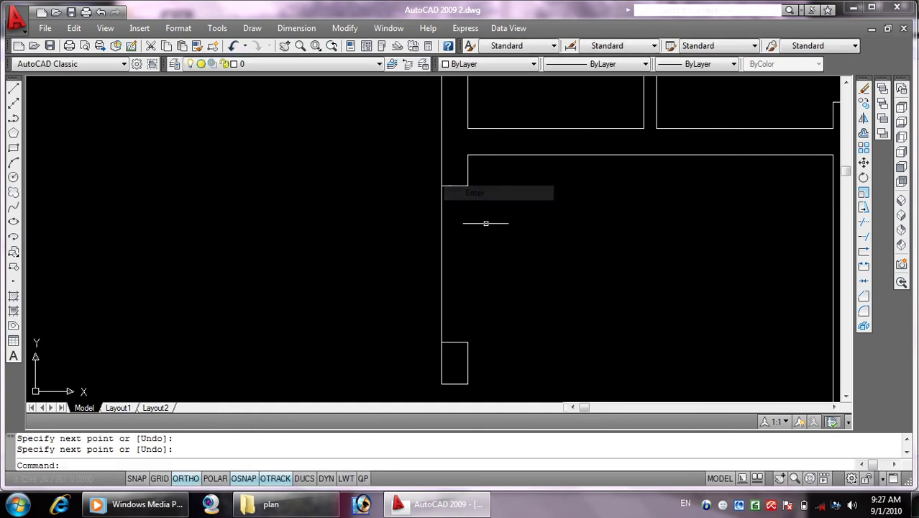
Draw a jamb line at the next doorway, from the upper wall end down
scroll(484, 222, down, 3)
middle_drag(527, 261, 447, 147)
scroll(426, 164, up, 3)
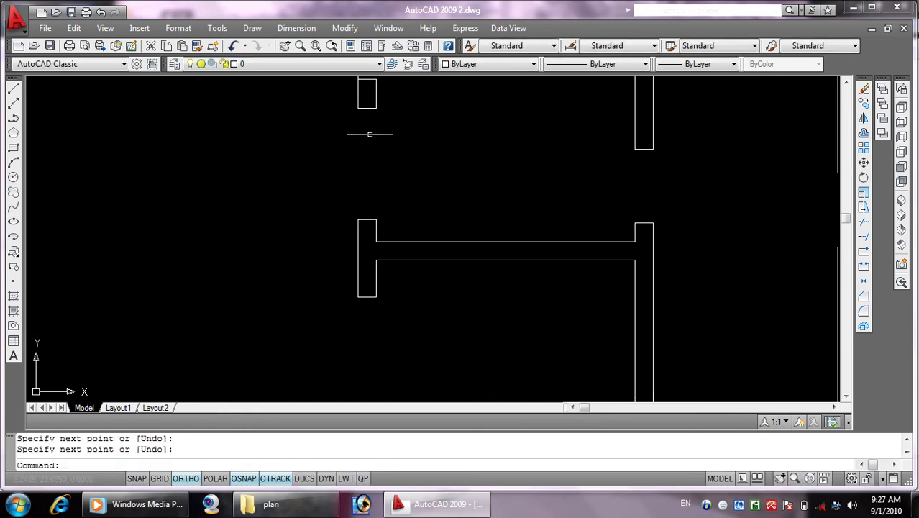
key(Return)
click(358, 108)
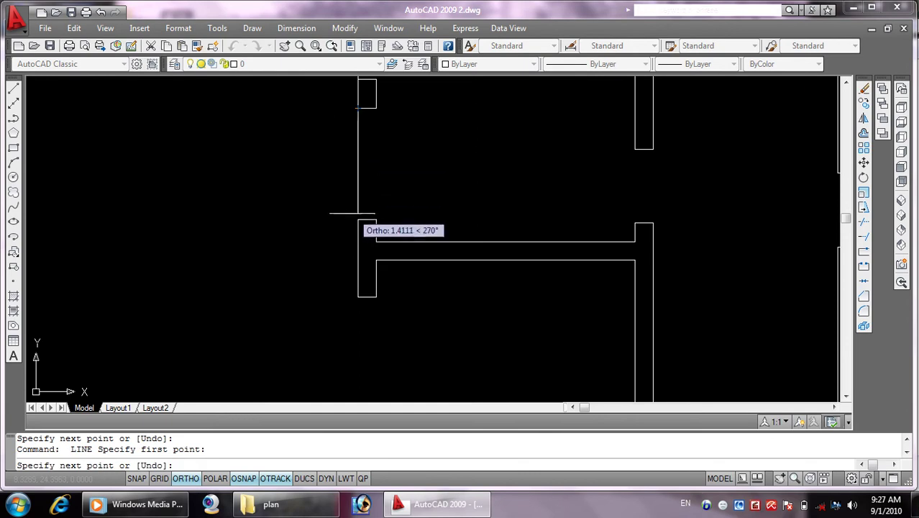
click(358, 220)
right_click(358, 219)
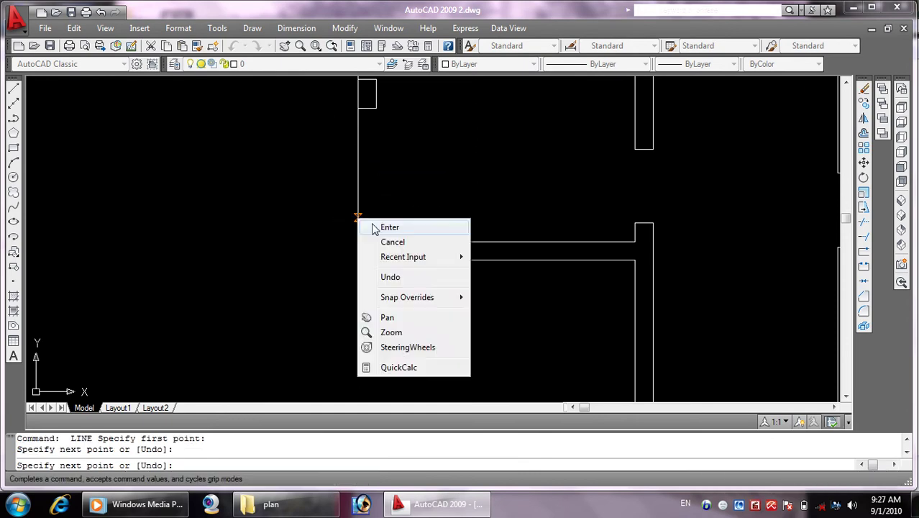
click(388, 227)
Add another jamb line between the upper and lower wall ends
key(Return)
scroll(388, 270, down, 4)
scroll(472, 187, up, 2)
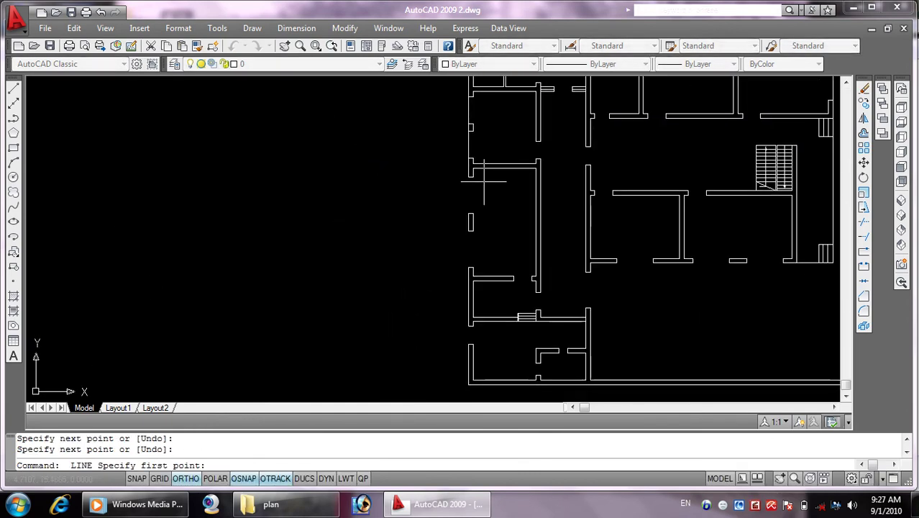
scroll(472, 187, up, 2)
click(460, 158)
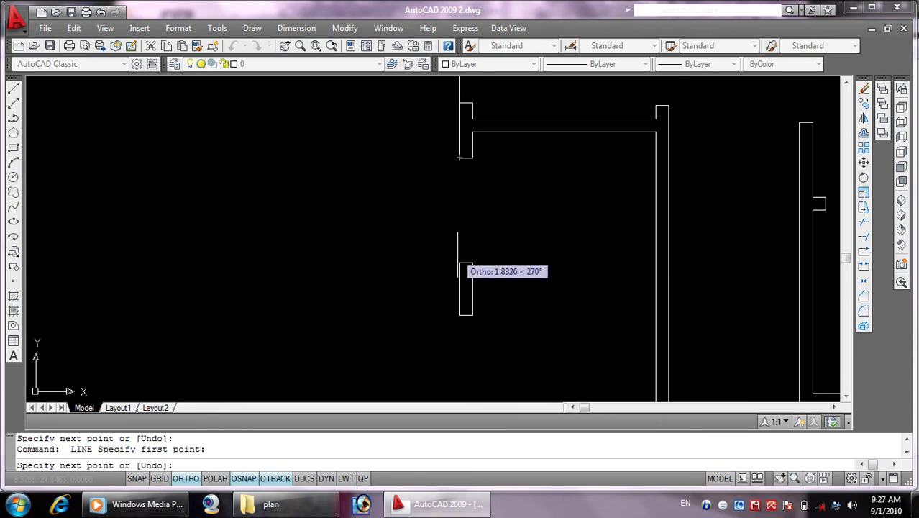
click(459, 262)
right_click(460, 263)
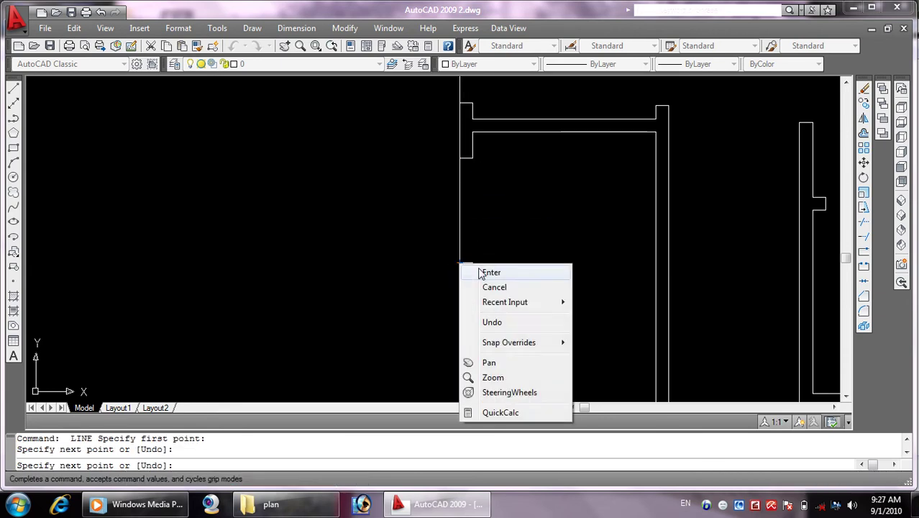
click(484, 271)
Draw a jamb line from the wall block's corner to the corner below
scroll(492, 274, down, 3)
middle_drag(514, 301, 510, 294)
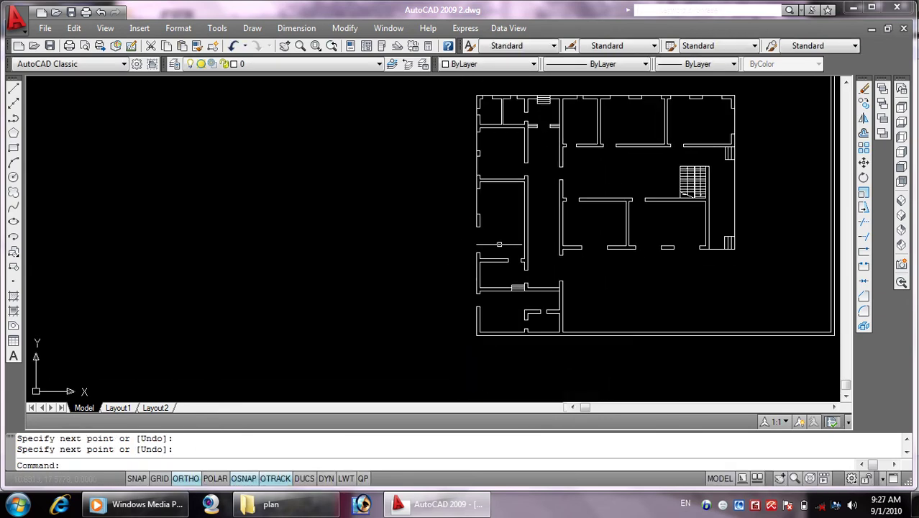
key(Return)
scroll(484, 225, up, 3)
scroll(484, 225, up, 2)
scroll(484, 225, up, 1)
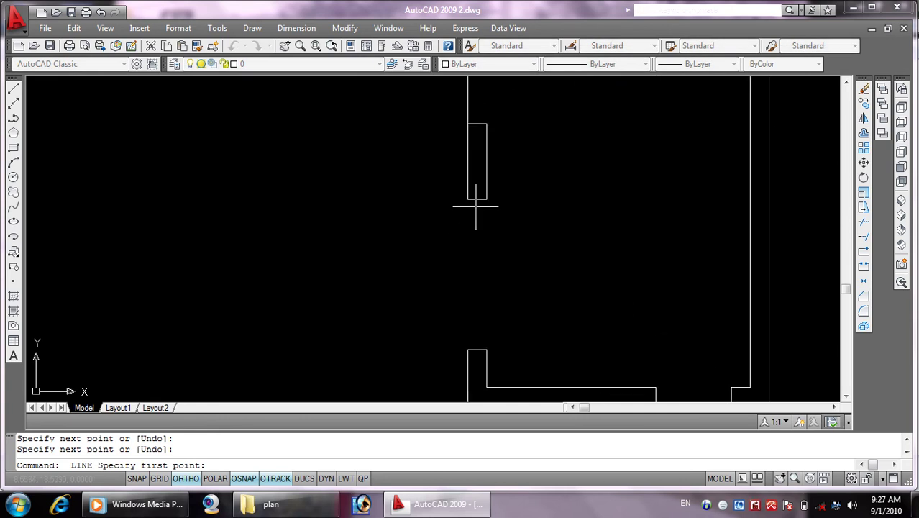
click(467, 199)
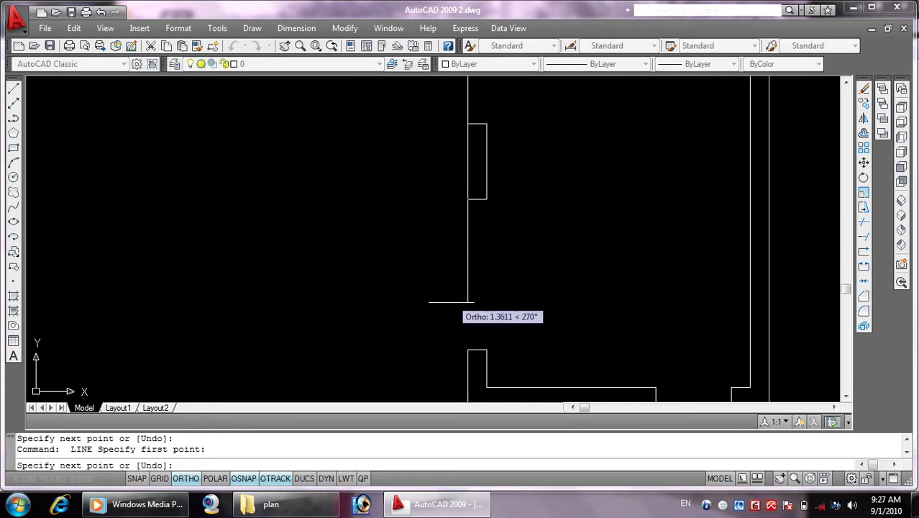
click(467, 349)
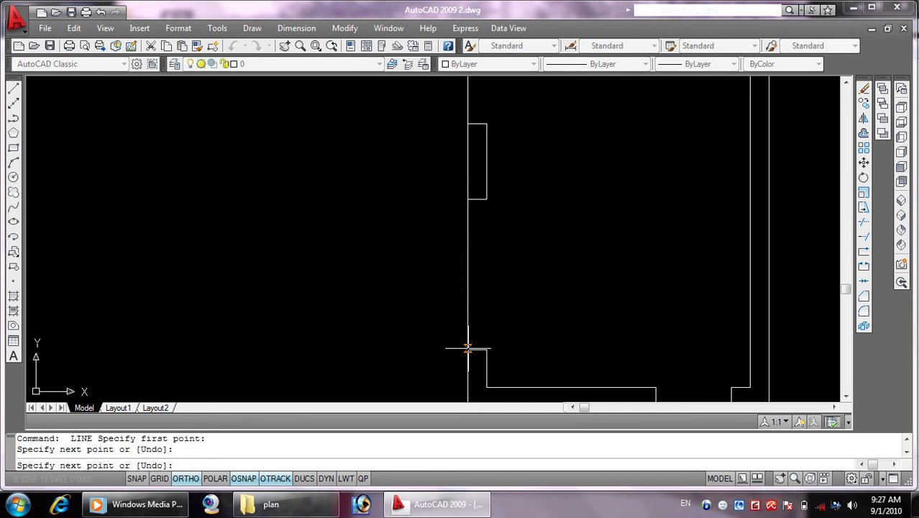
right_click(472, 355)
click(500, 198)
Draw a short jamb line down to the lower wall end
scroll(497, 208, down, 3)
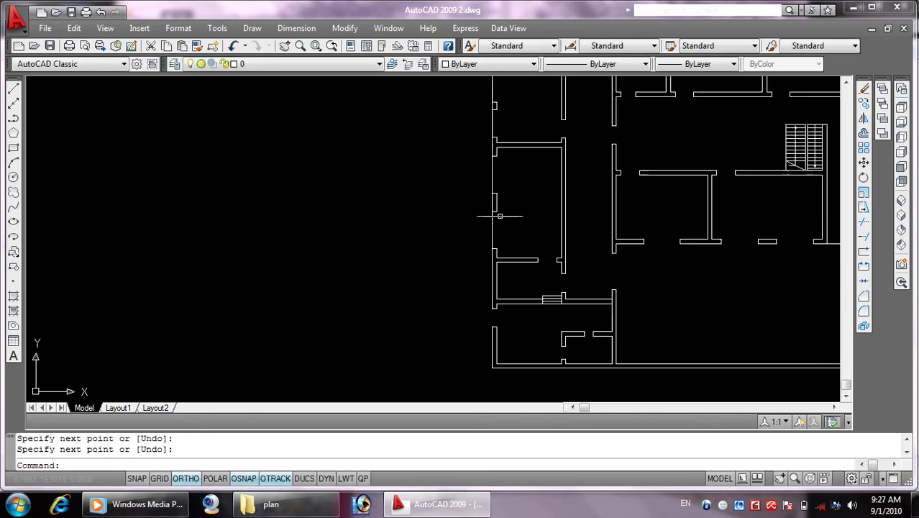
scroll(507, 191, down, 2)
scroll(507, 190, up, 1)
scroll(518, 195, up, 2)
scroll(503, 252, up, 2)
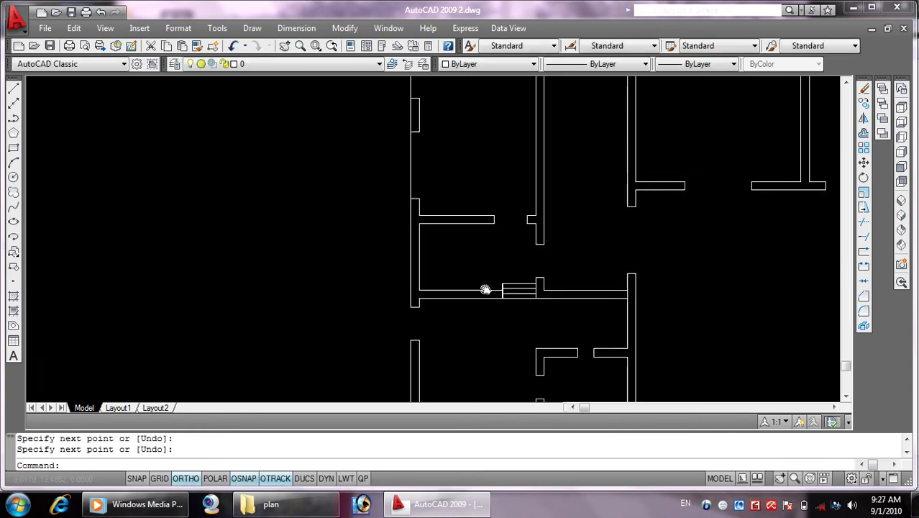
scroll(497, 273, up, 2)
key(Return)
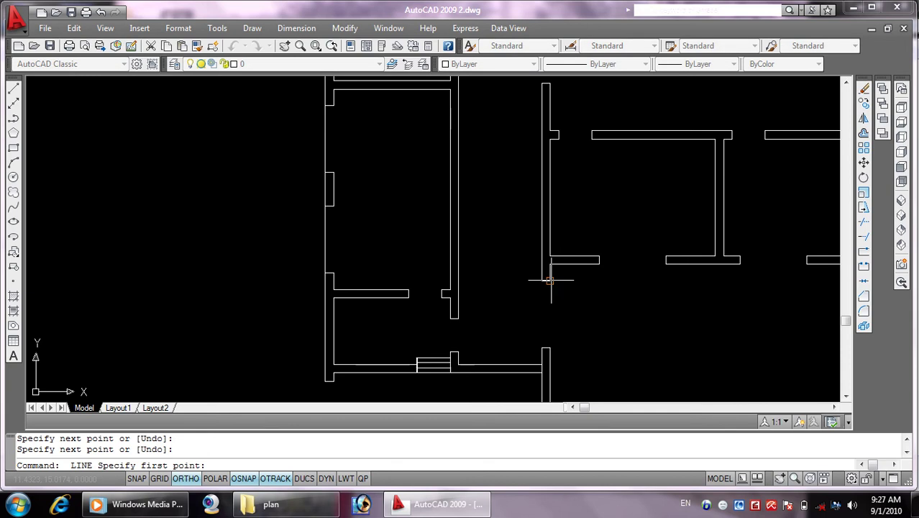
click(550, 281)
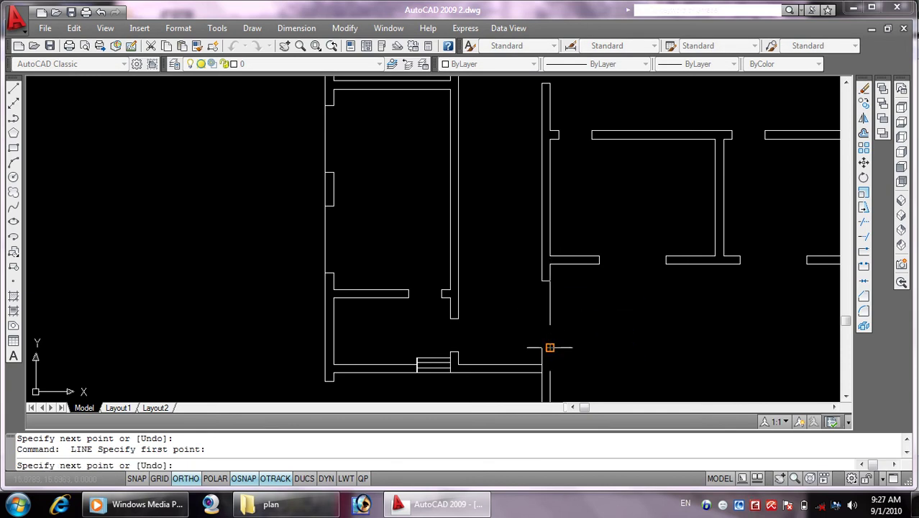
click(550, 348)
right_click(550, 348)
click(583, 199)
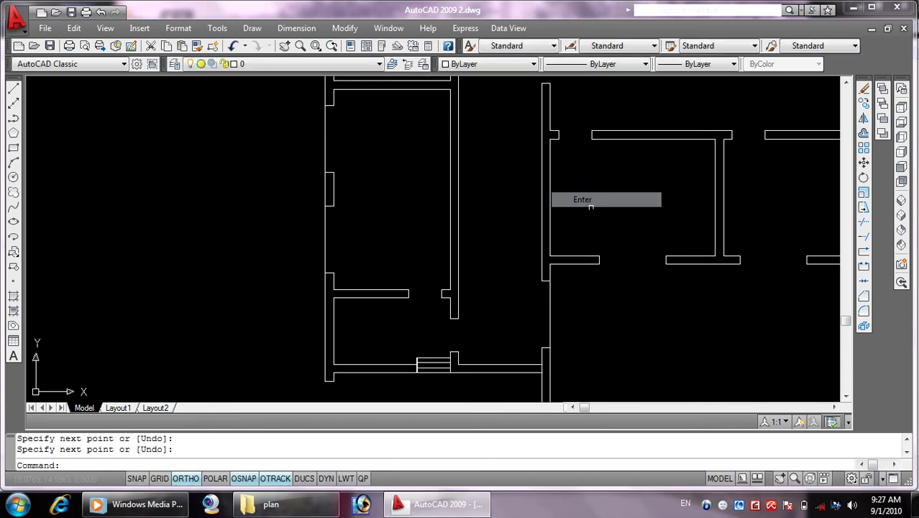
Draw lines across two doorways starting from the wall stub ends
key(Return)
click(595, 265)
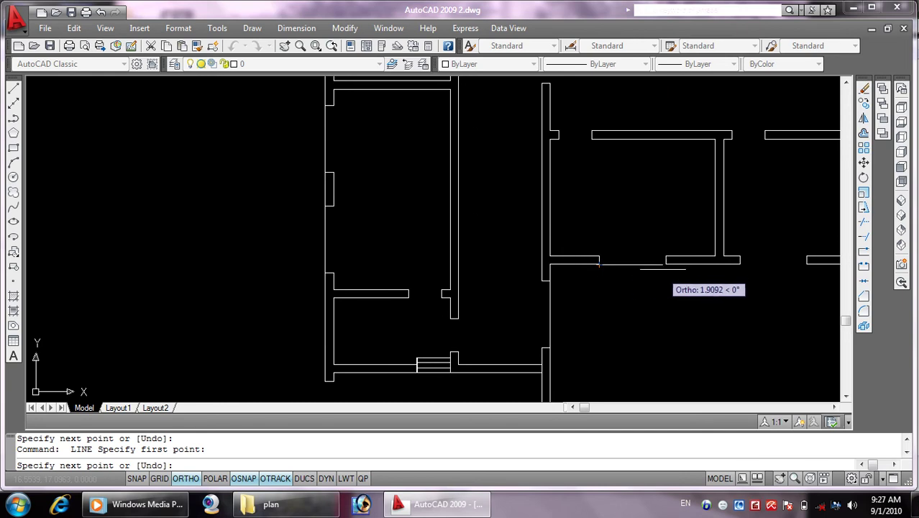
right_click(666, 264)
click(684, 269)
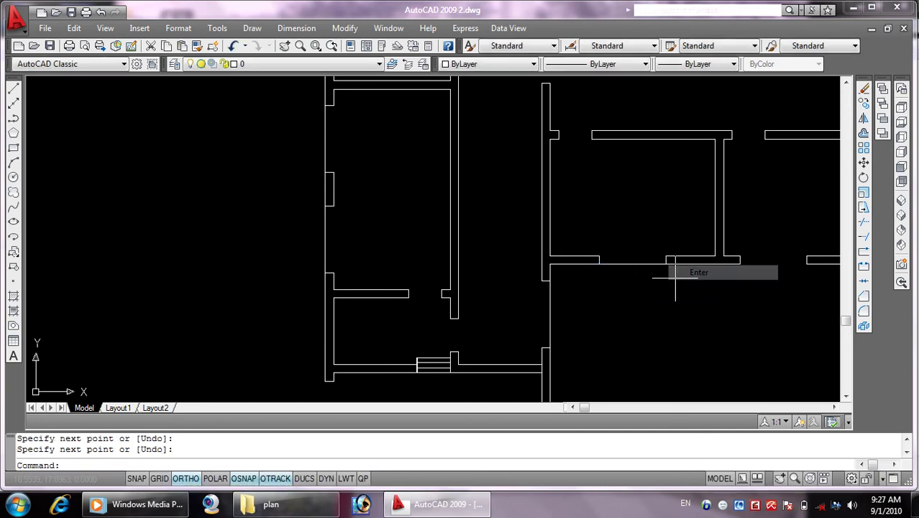
key(Return)
scroll(677, 267, down, 3)
middle_drag(698, 305, 615, 290)
scroll(615, 290, up, 3)
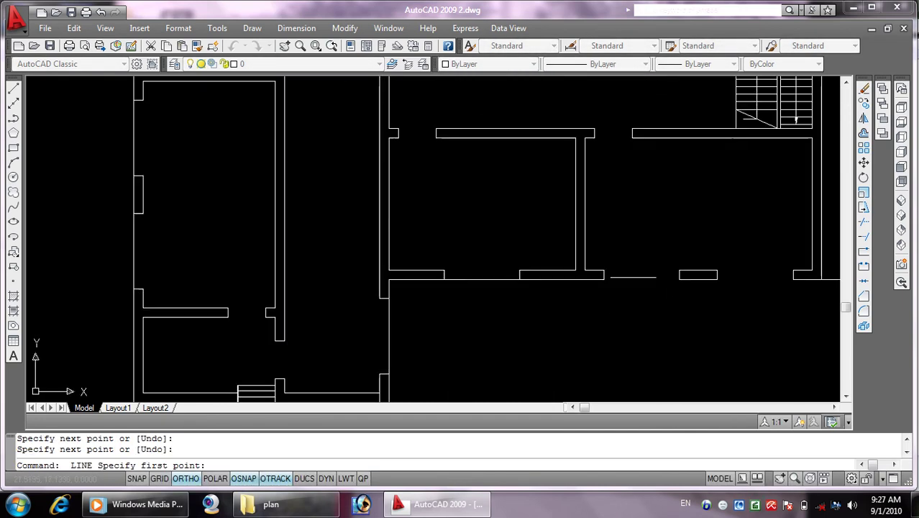
click(604, 275)
right_click(685, 285)
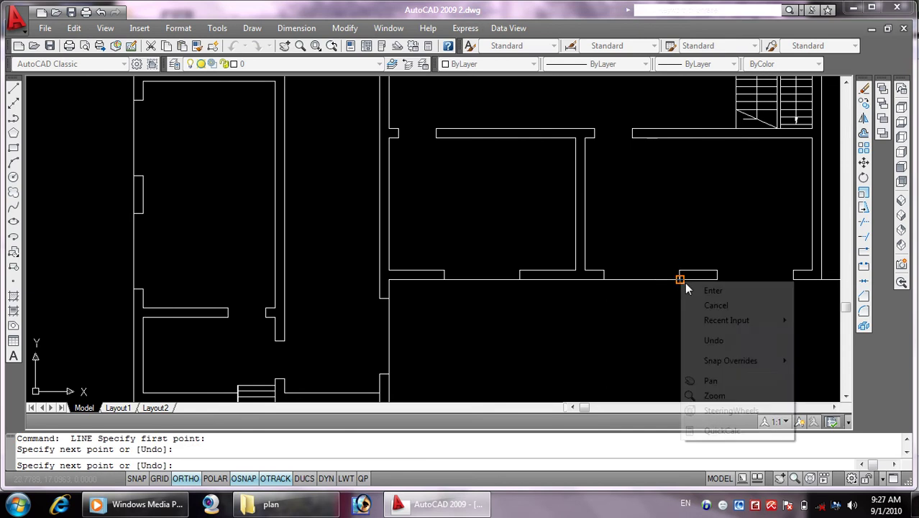
click(712, 290)
Draw a line along the wall from its corner, then shift the view left and down
key(Return)
click(718, 279)
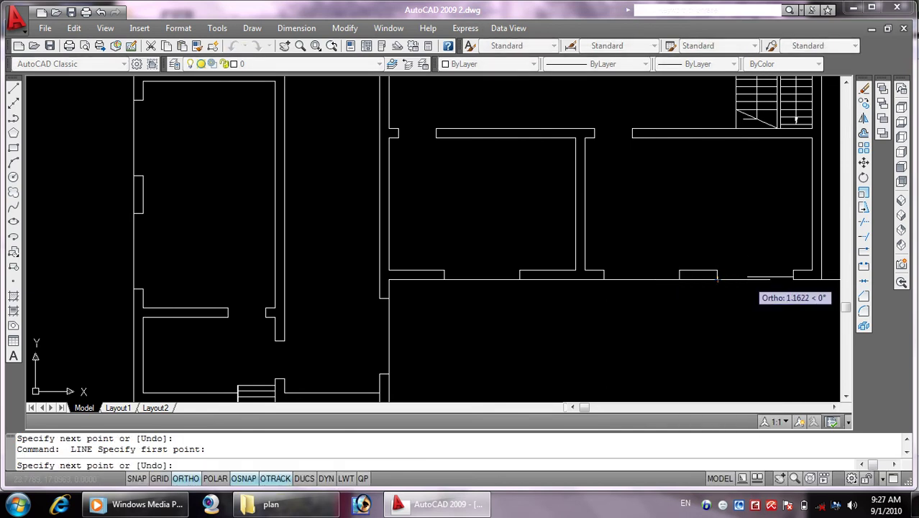
click(797, 279)
right_click(797, 279)
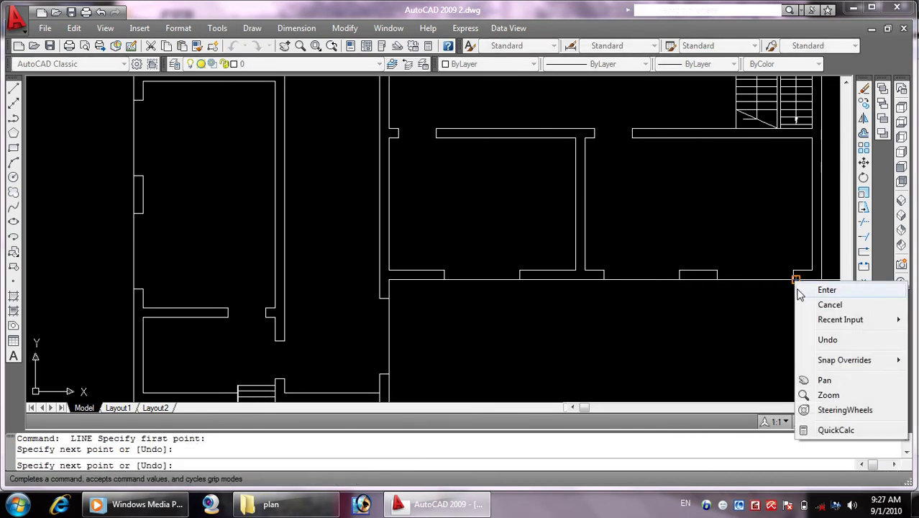
click(828, 290)
key(Return)
scroll(671, 216, down, 3)
middle_drag(671, 219, 610, 340)
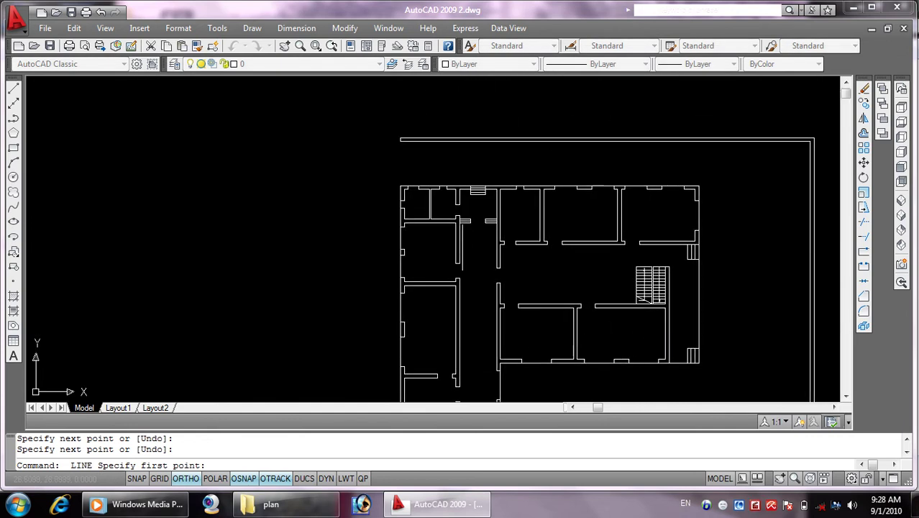
scroll(489, 225, up, 3)
Cancel the line command and start OFFSET with a 0.125 distance
scroll(490, 225, up, 1)
key(Escape)
key(Escape)
key(Escape)
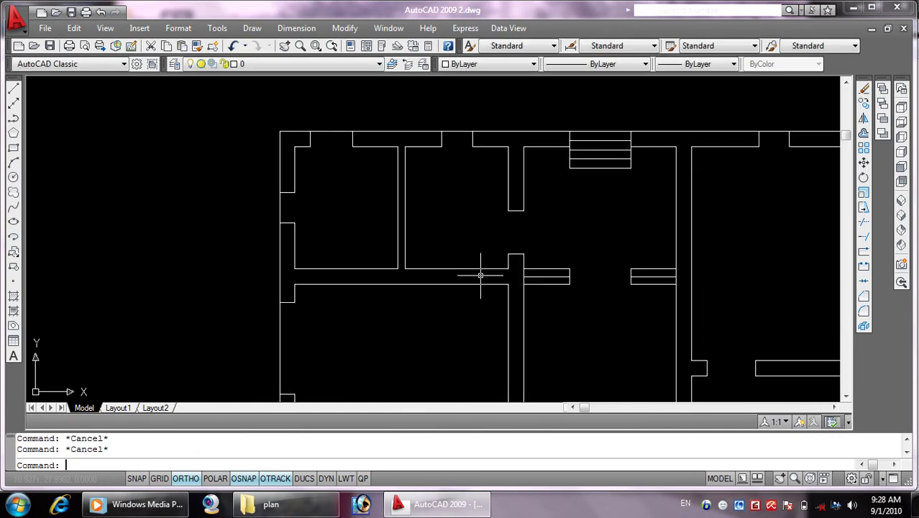
text(o)
key(Return)
text(0.125)
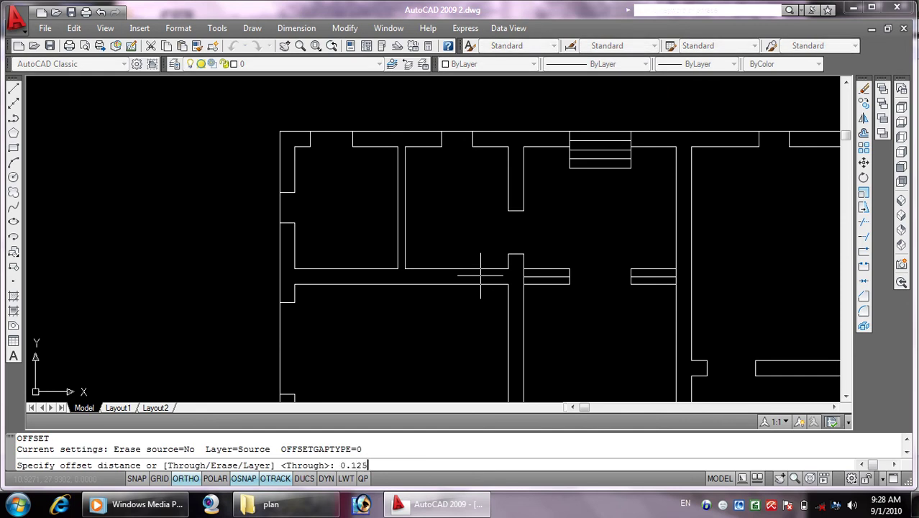
key(Return)
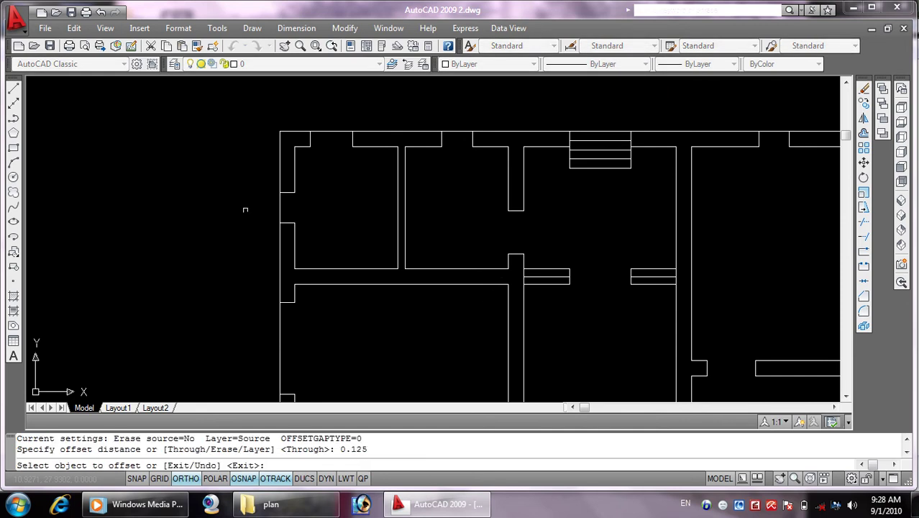
Offset sill lines 0.125 inside the window openings along the top wall
click(329, 133)
click(328, 141)
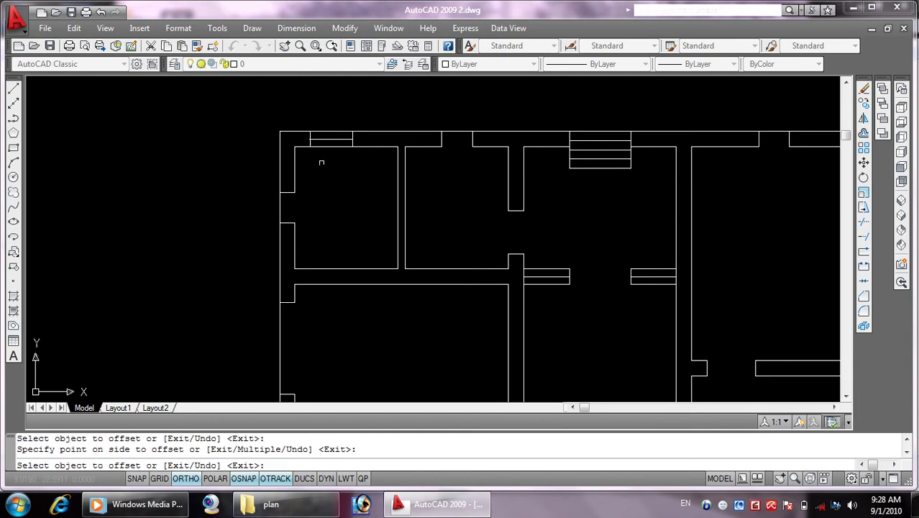
scroll(361, 149, up, 4)
click(597, 97)
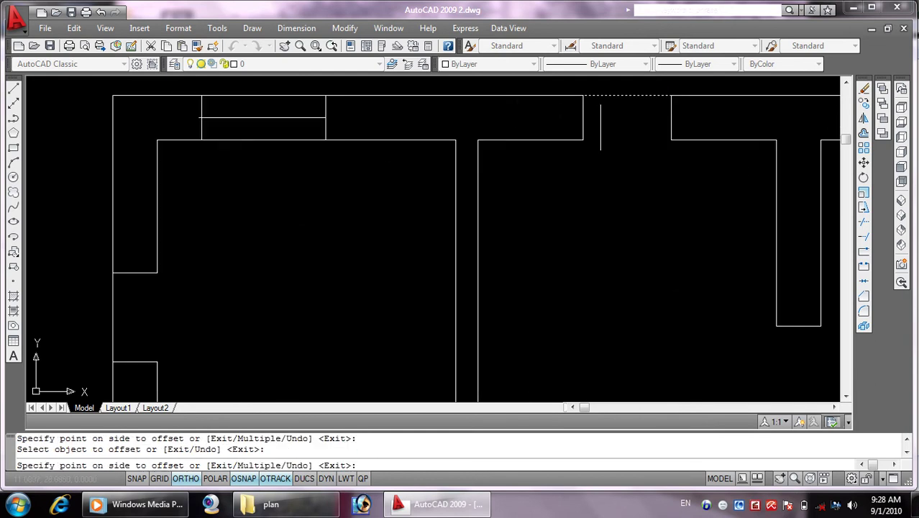
click(616, 124)
click(616, 117)
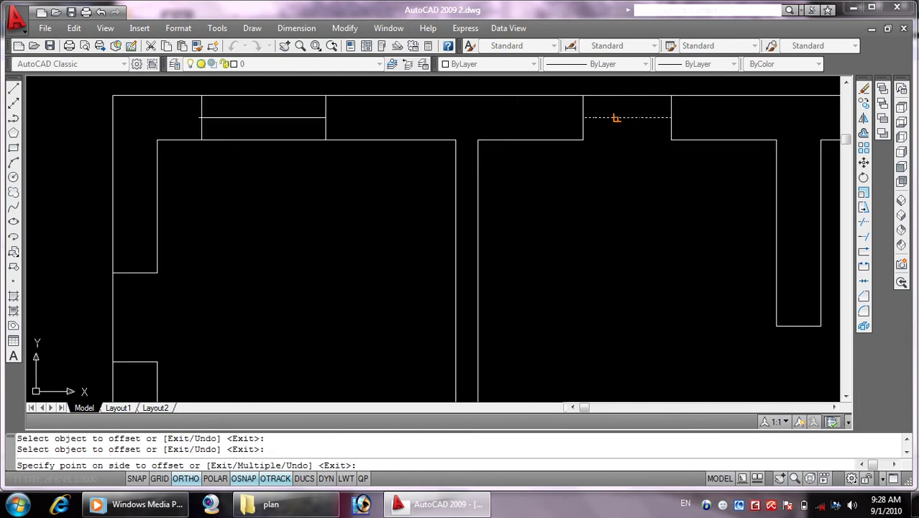
click(636, 193)
scroll(460, 231, down, 3)
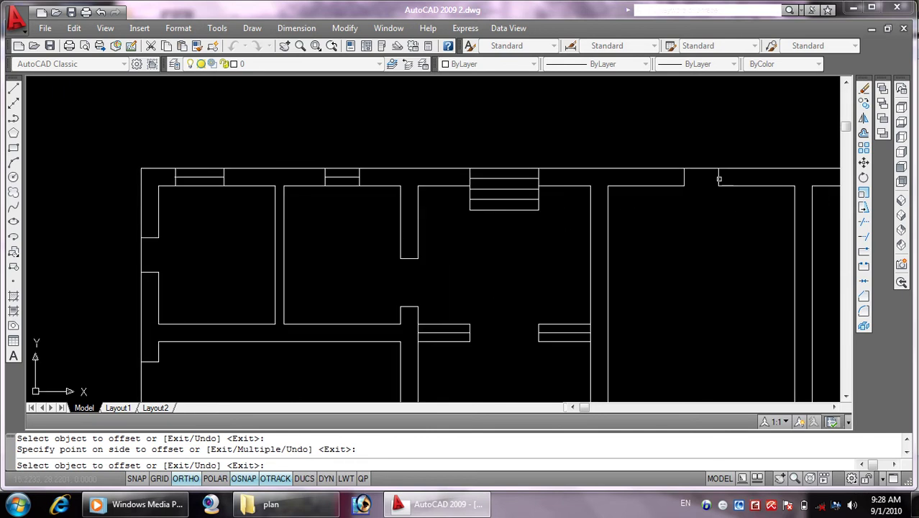
click(708, 172)
click(699, 174)
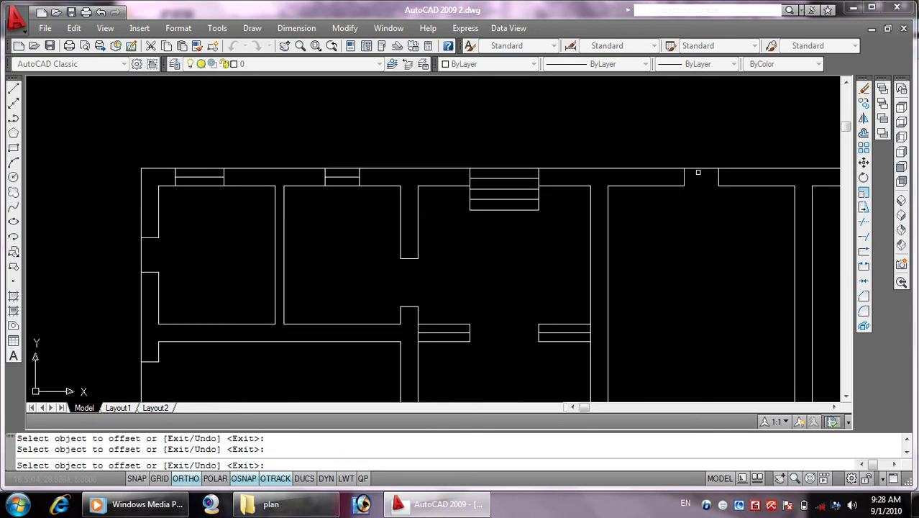
click(698, 171)
click(703, 177)
Offset 0.125 sill lines at the remaining window openings, including the right wall
scroll(695, 209, down, 2)
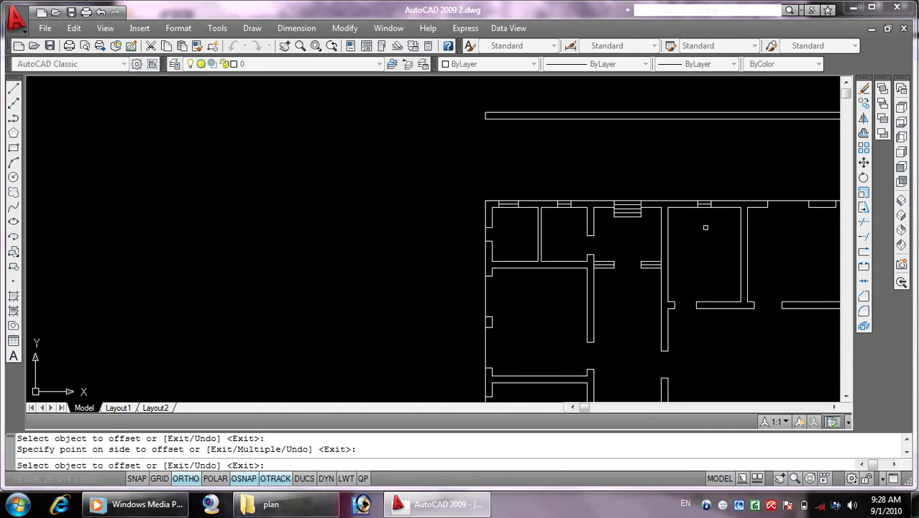
scroll(647, 210, up, 4)
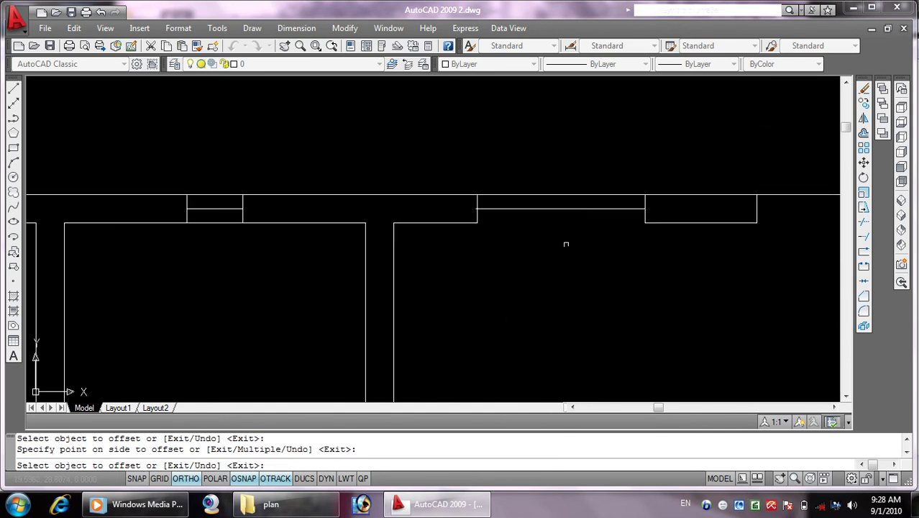
scroll(598, 274, down, 2)
scroll(568, 273, up, 3)
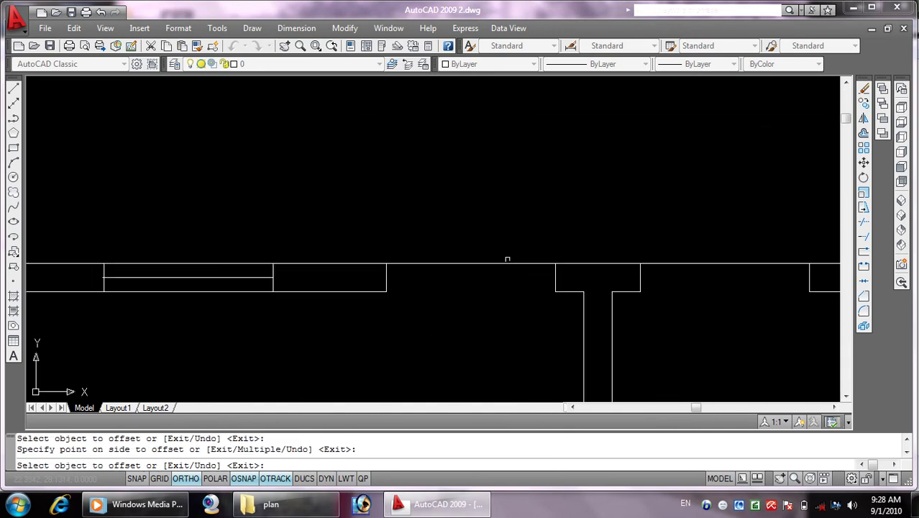
click(507, 263)
click(466, 286)
click(487, 271)
click(489, 272)
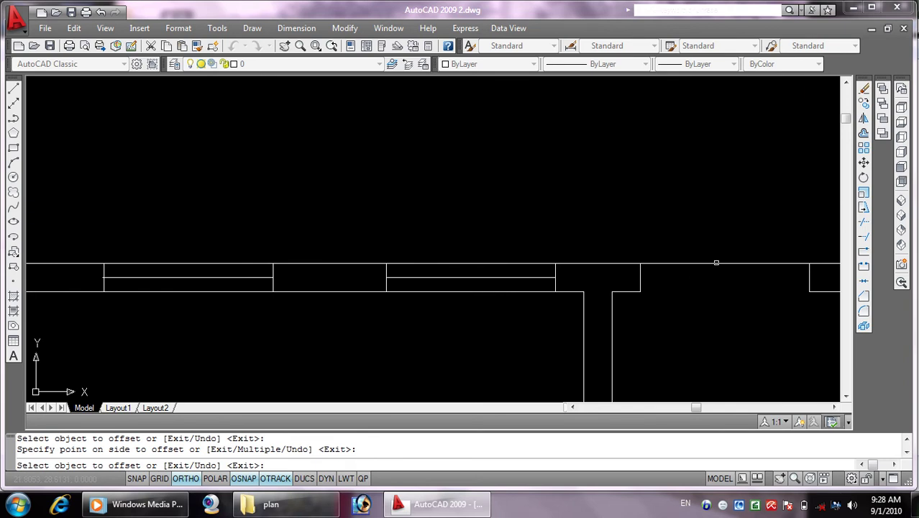
click(711, 264)
click(711, 291)
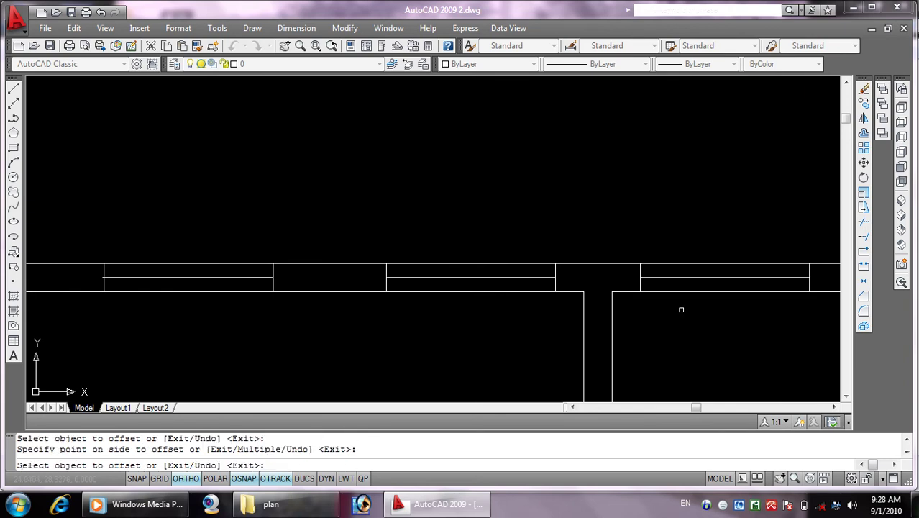
scroll(476, 316, down, 3)
scroll(502, 291, up, 2)
scroll(552, 209, up, 2)
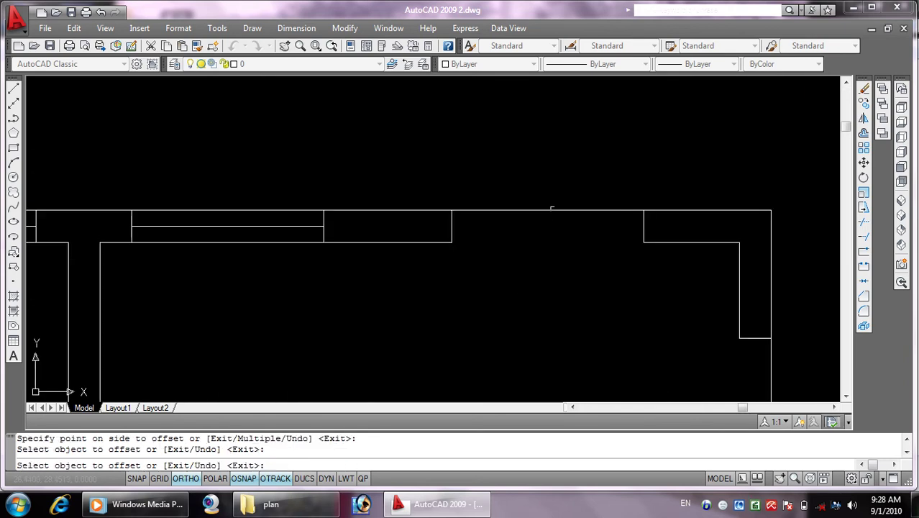
click(551, 214)
click(550, 229)
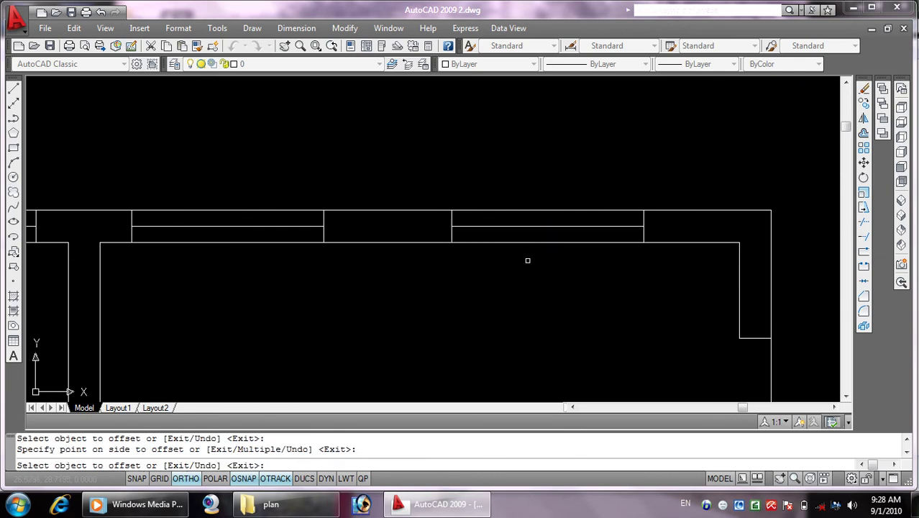
scroll(527, 260, down, 3)
scroll(579, 339, up, 2)
scroll(643, 283, up, 2)
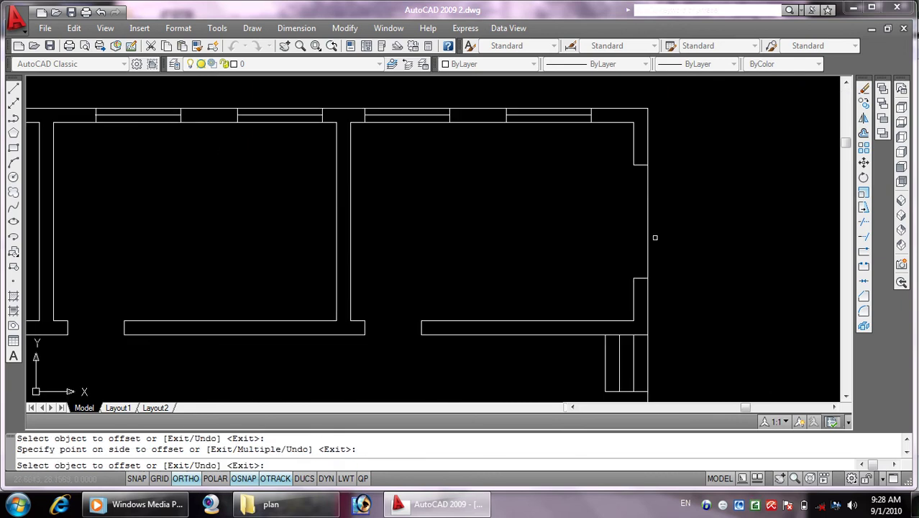
click(650, 237)
click(613, 247)
Offset sill lines inside the bottom wall segments at the window openings
scroll(574, 252, down, 3)
scroll(482, 342, up, 2)
scroll(482, 343, up, 1)
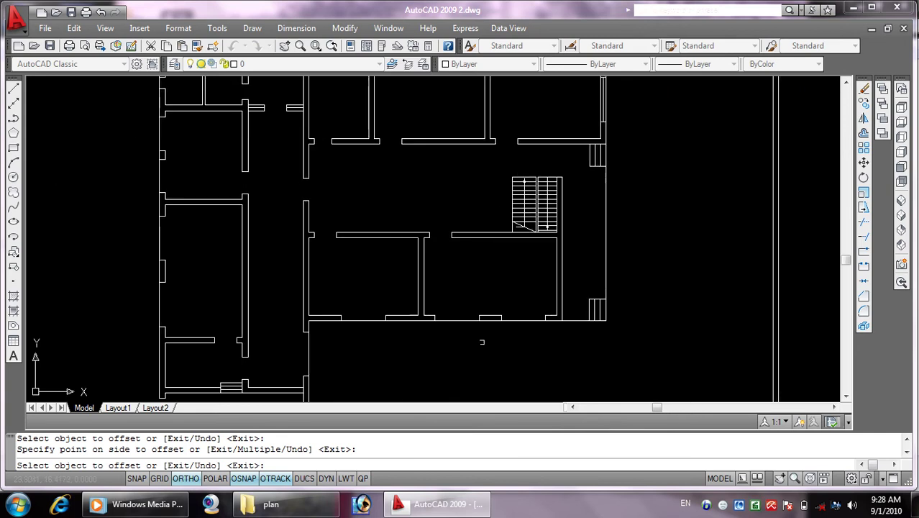
scroll(482, 343, up, 3)
click(590, 252)
click(589, 225)
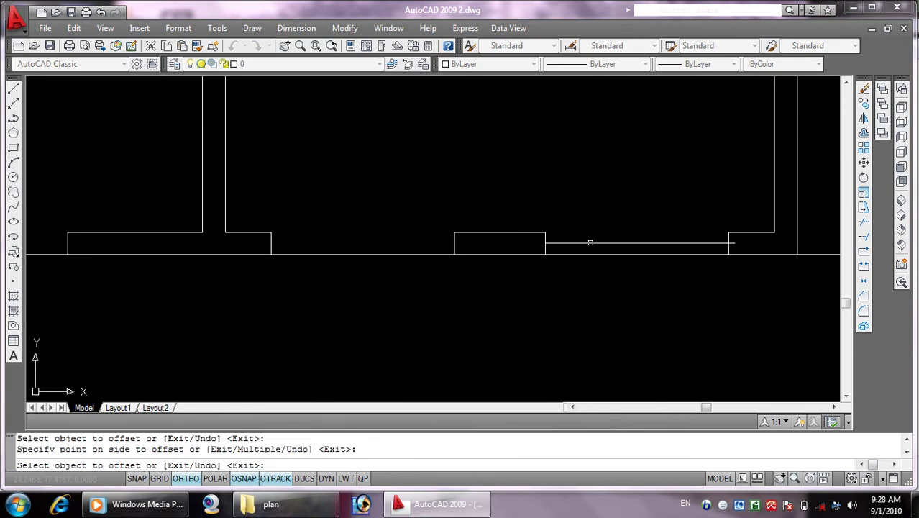
click(589, 243)
click(588, 228)
click(431, 254)
click(410, 243)
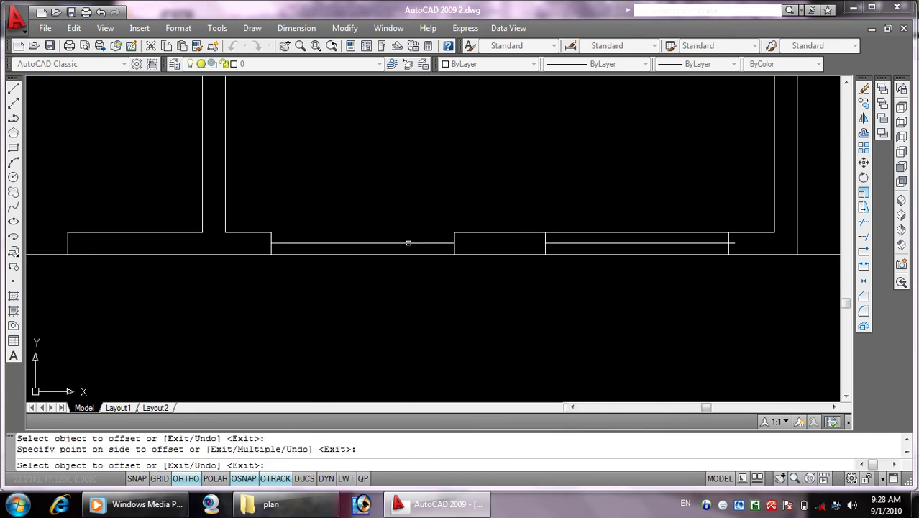
click(410, 243)
click(410, 234)
scroll(247, 293, down, 3)
scroll(247, 292, up, 3)
scroll(444, 252, up, 2)
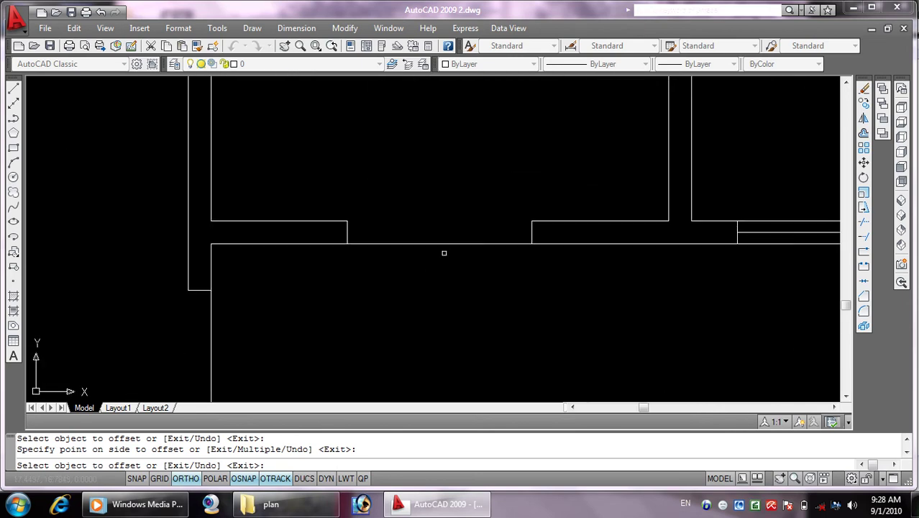
click(444, 245)
click(413, 238)
click(414, 236)
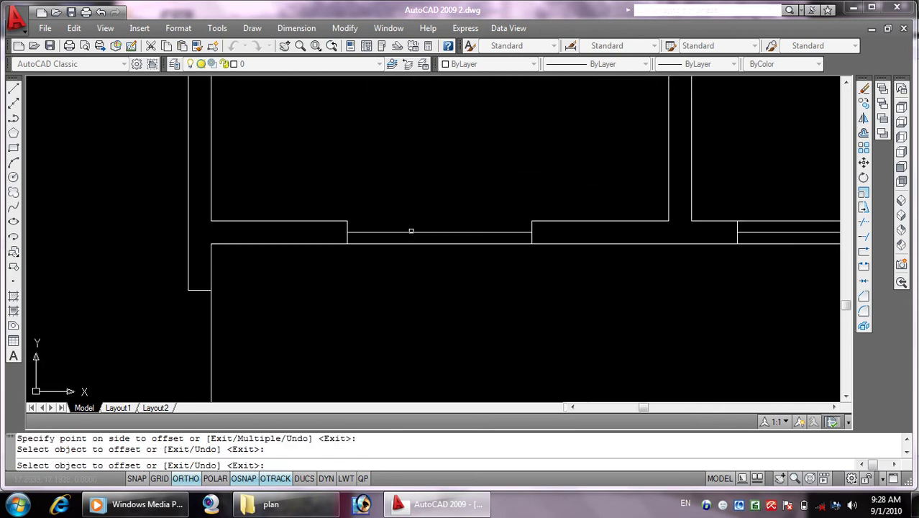
click(410, 231)
click(411, 234)
Offset sill lines inside the vertical and left wall lines at further windows
scroll(421, 288, down, 3)
middle_drag(421, 288, 456, 257)
scroll(437, 244, up, 4)
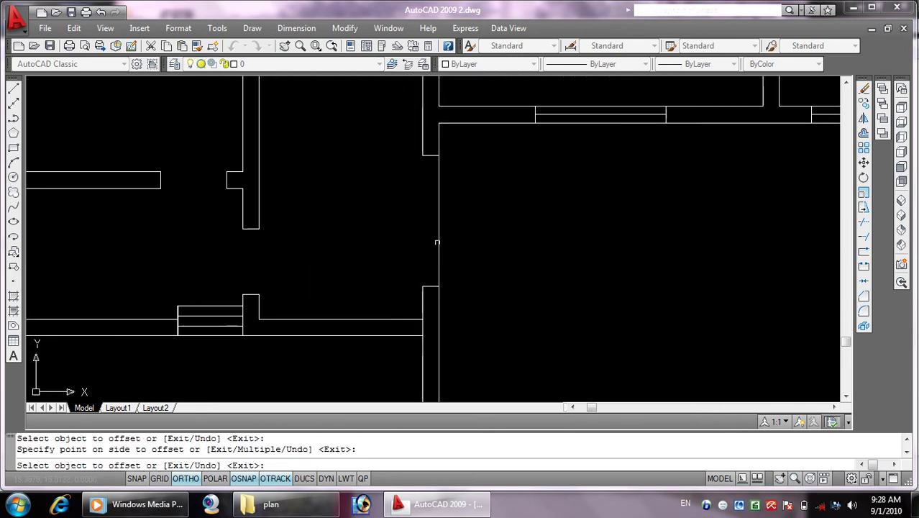
click(437, 241)
click(401, 255)
click(430, 236)
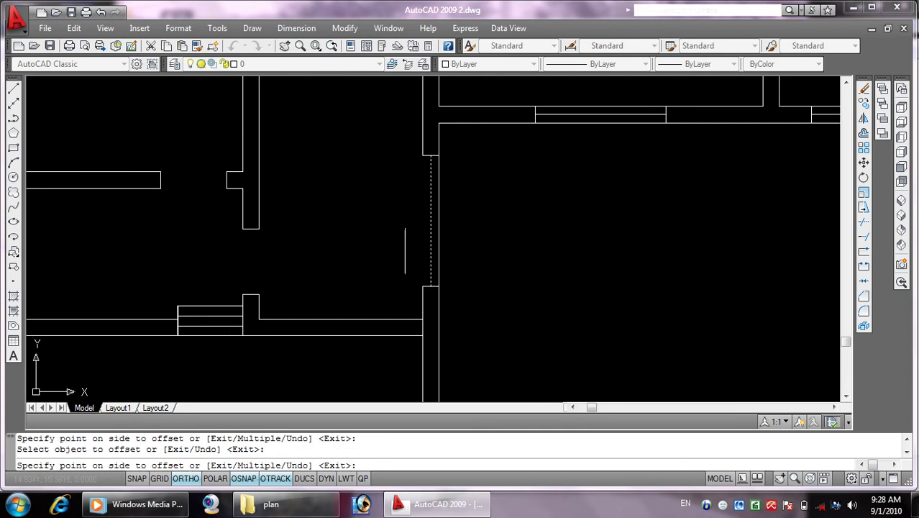
click(421, 241)
scroll(421, 241, down, 3)
scroll(534, 242, up, 2)
scroll(452, 182, up, 1)
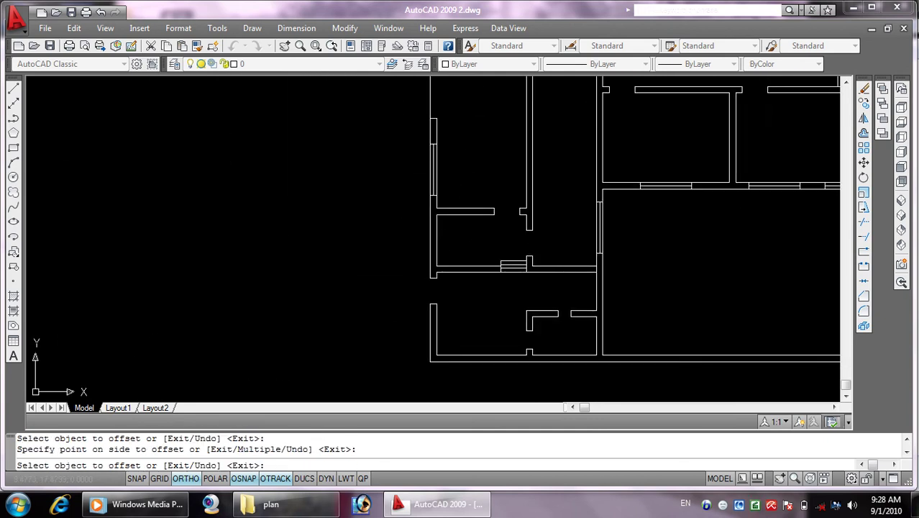
scroll(461, 274, up, 2)
scroll(461, 273, up, 1)
click(461, 273)
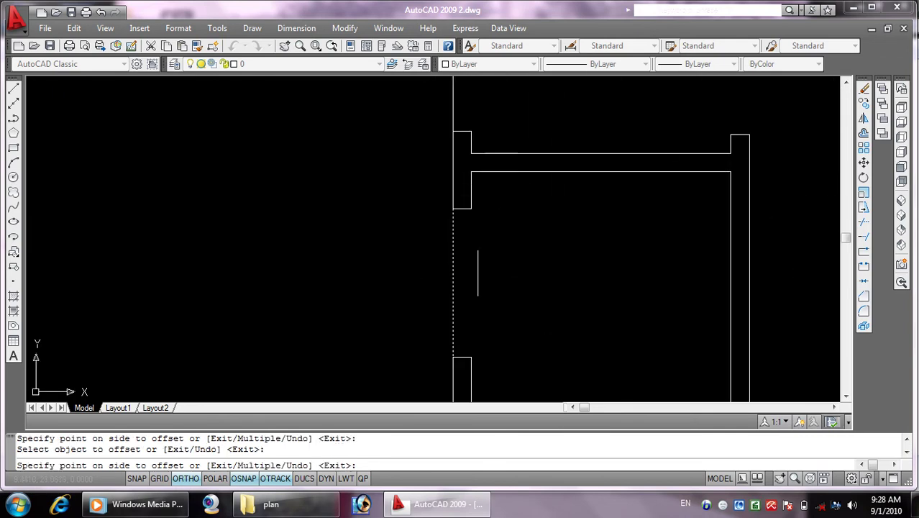
click(465, 266)
click(465, 266)
click(519, 255)
scroll(538, 193, down, 2)
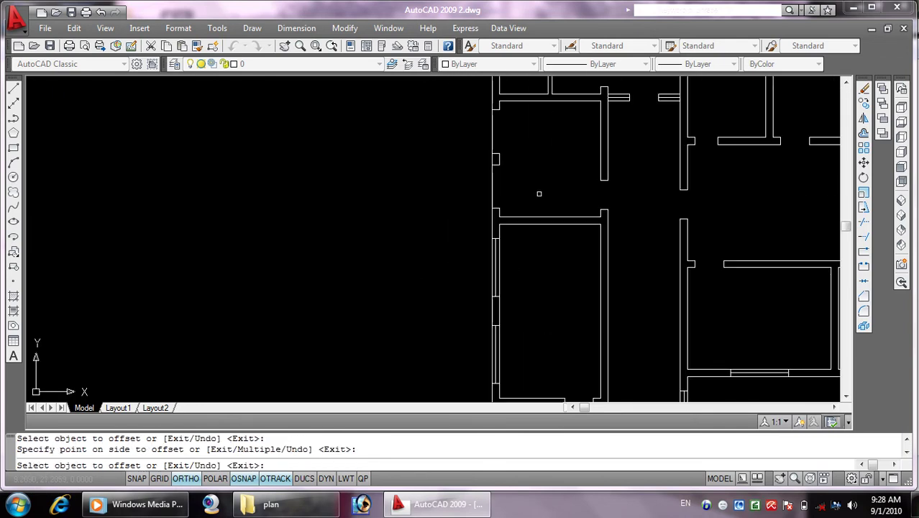
scroll(529, 291, up, 1)
scroll(445, 272, up, 2)
Add a parallel offset copy of the wall line between the two wall bumps
click(486, 251)
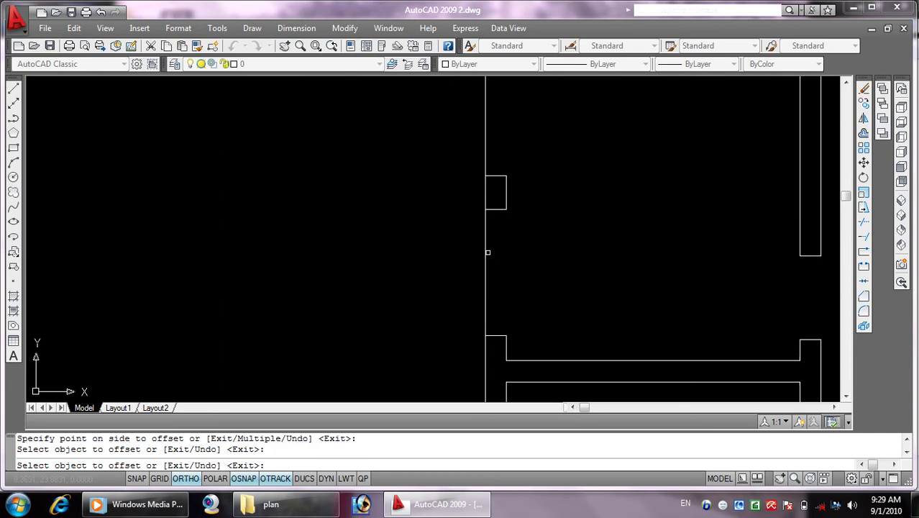
click(486, 247)
click(509, 253)
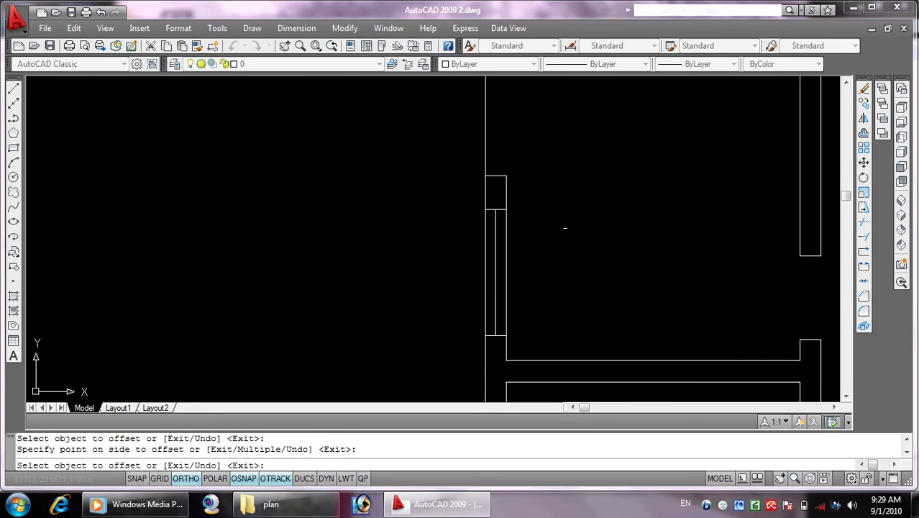
scroll(596, 176, down, 5)
scroll(446, 201, up, 1)
scroll(419, 204, up, 4)
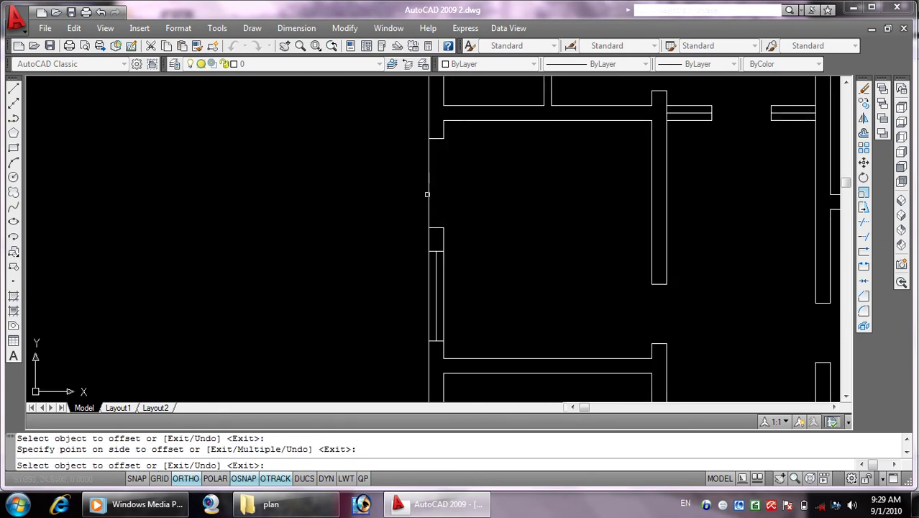
Select one more wall line, review the upper walls, then cancel the offset
click(434, 190)
scroll(472, 243, down, 1)
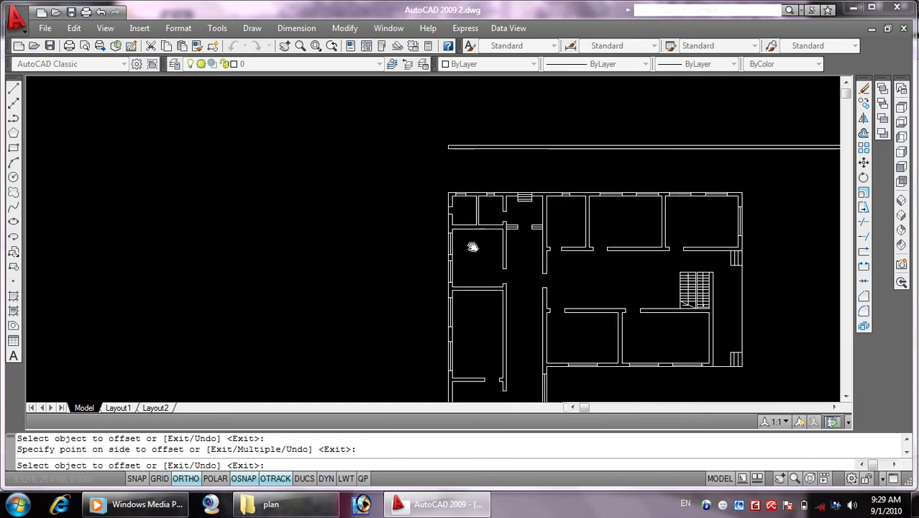
scroll(446, 216, up, 6)
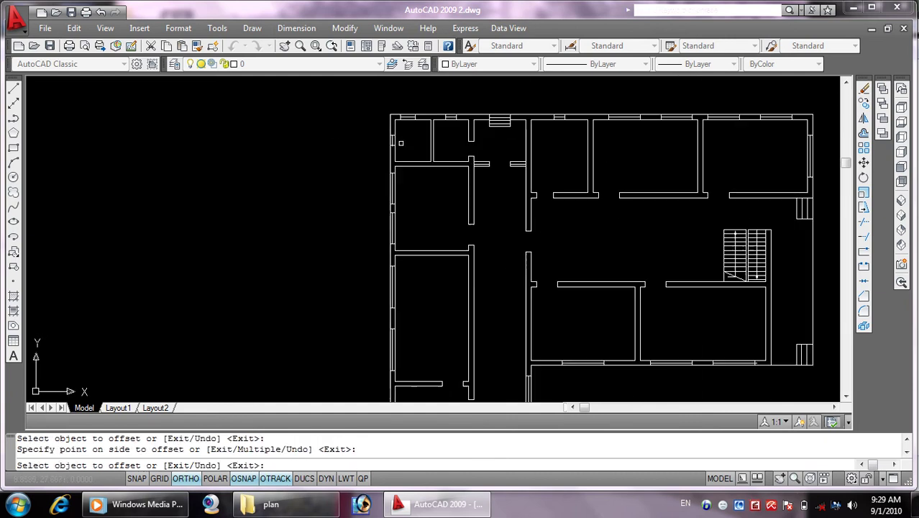
scroll(407, 221, down, 5)
scroll(478, 205, up, 3)
scroll(567, 277, down, 8)
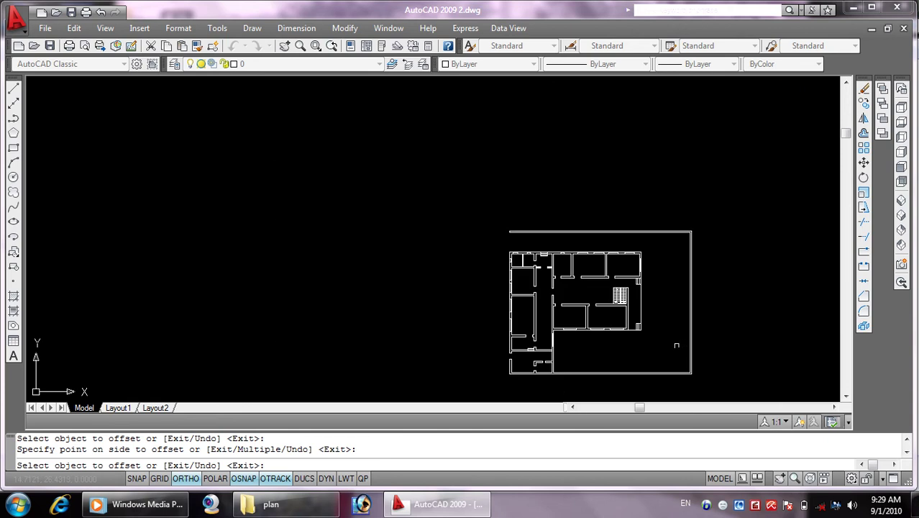
middle_drag(676, 345, 658, 212)
scroll(599, 205, up, 6)
middle_drag(600, 205, 550, 376)
middle_drag(484, 240, 469, 389)
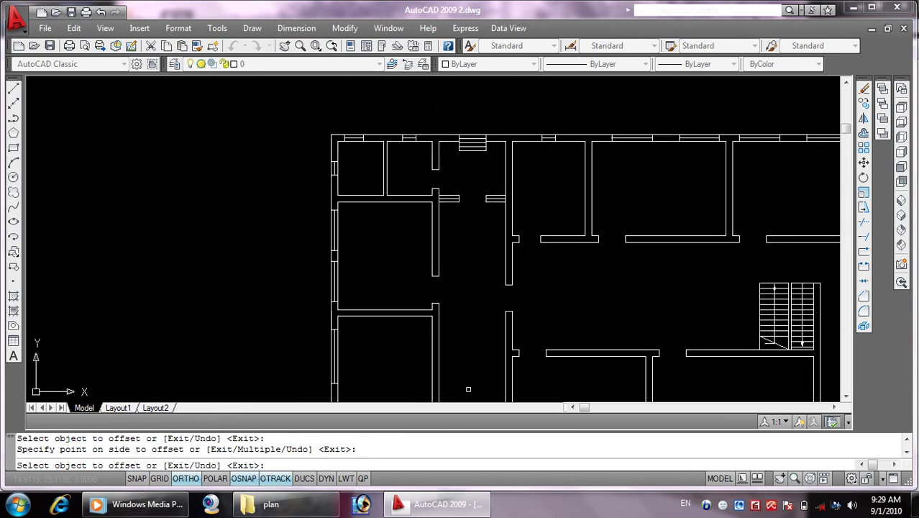
scroll(433, 191, up, 5)
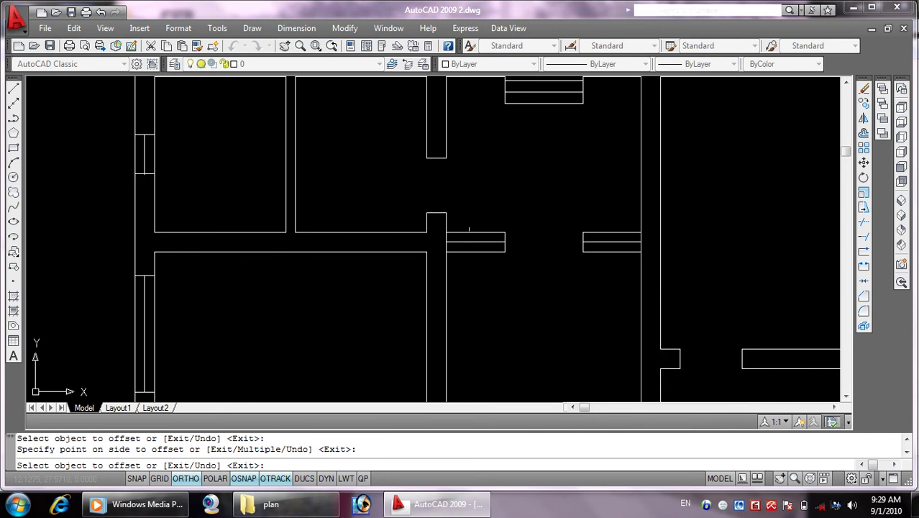
middle_drag(305, 174, 359, 296)
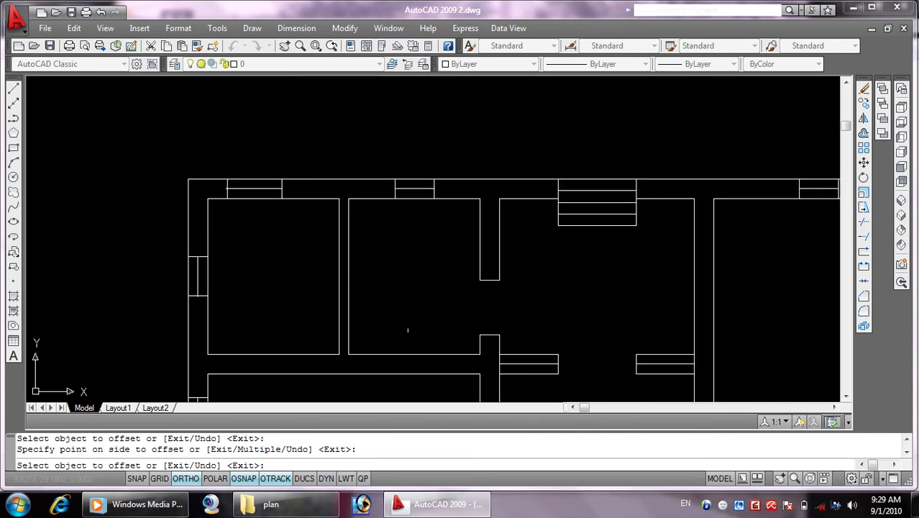
scroll(416, 332, down, 5)
middle_drag(417, 294, 373, 230)
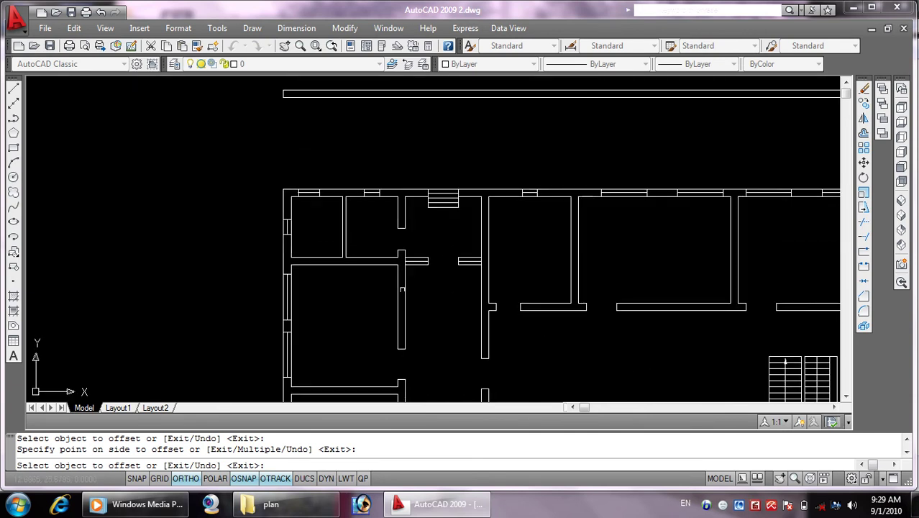
key(Escape)
key(Escape)
key(Escape)
scroll(412, 246, up, 5)
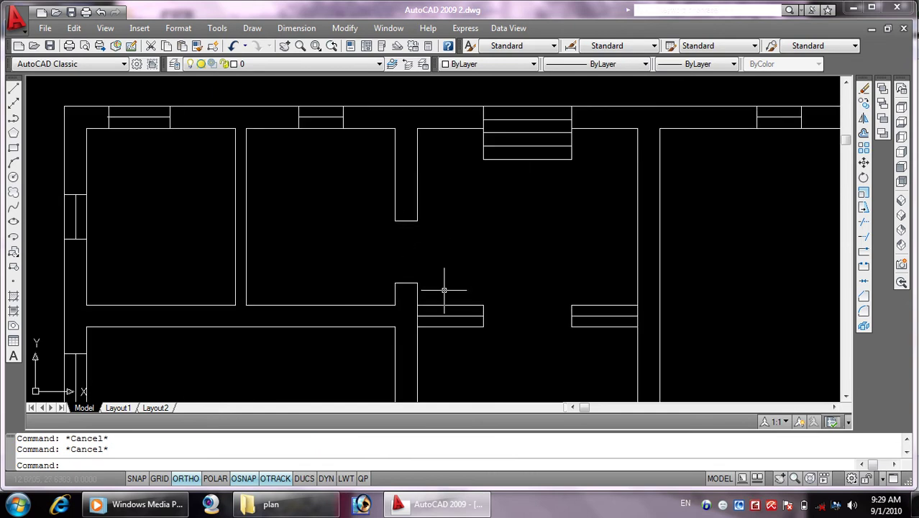
text(l)
Draw 0.02-long upward and downward jamb lines at the doorway's facing wall corners
key(Return)
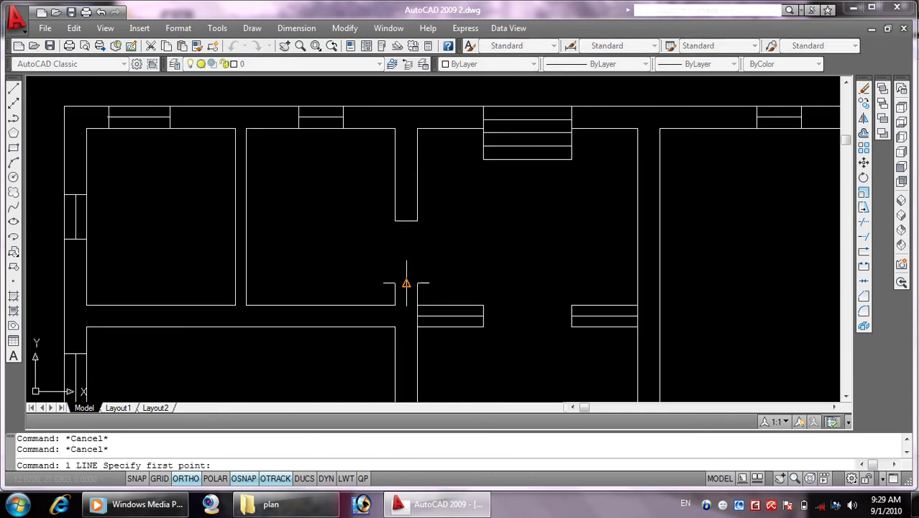
click(406, 284)
text(0.02)
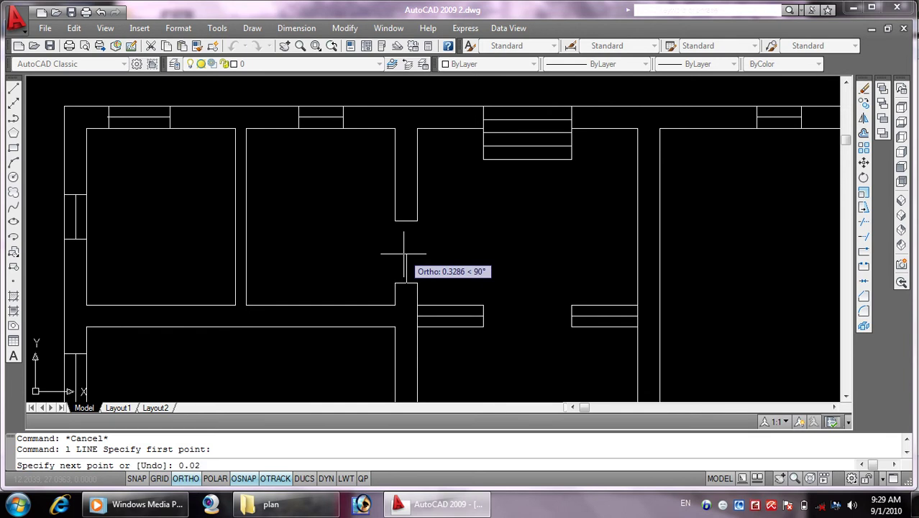
key(Return)
key(Return)
key(Return)
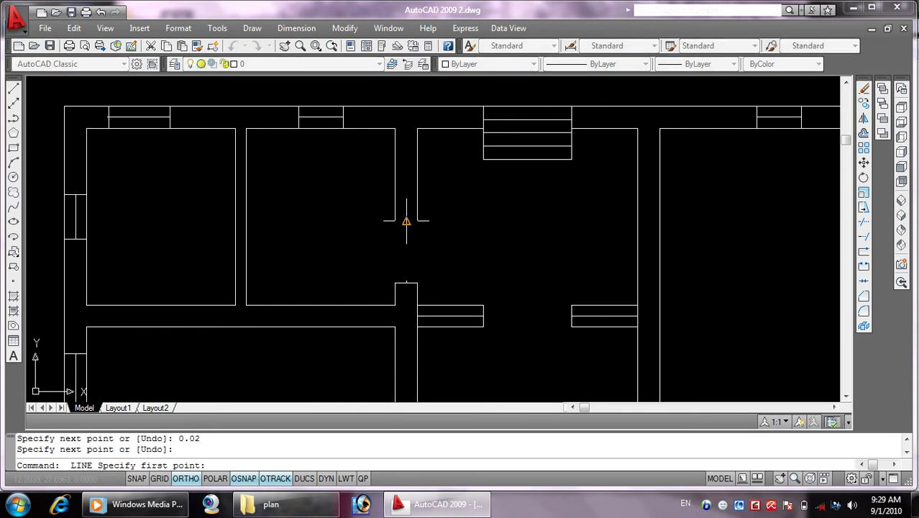
click(407, 220)
text(0.02)
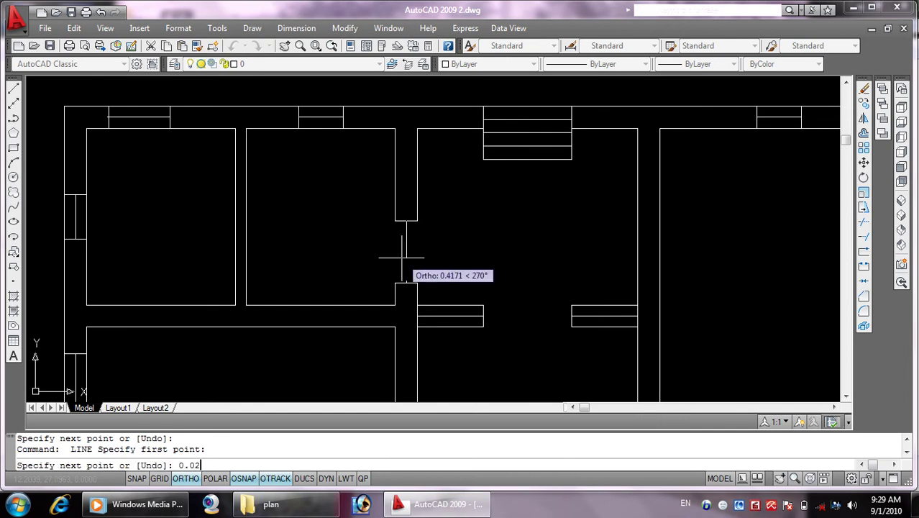
key(Return)
key(Return)
key(Return)
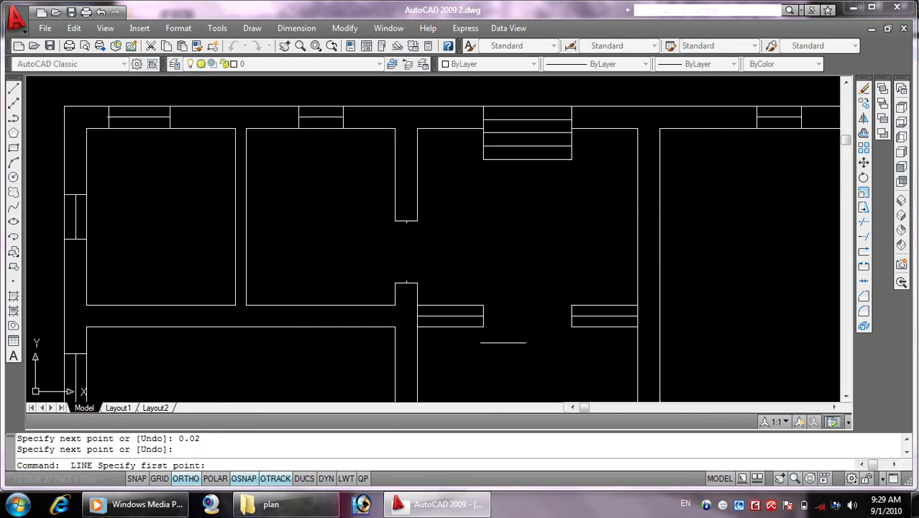
scroll(503, 342, up, 4)
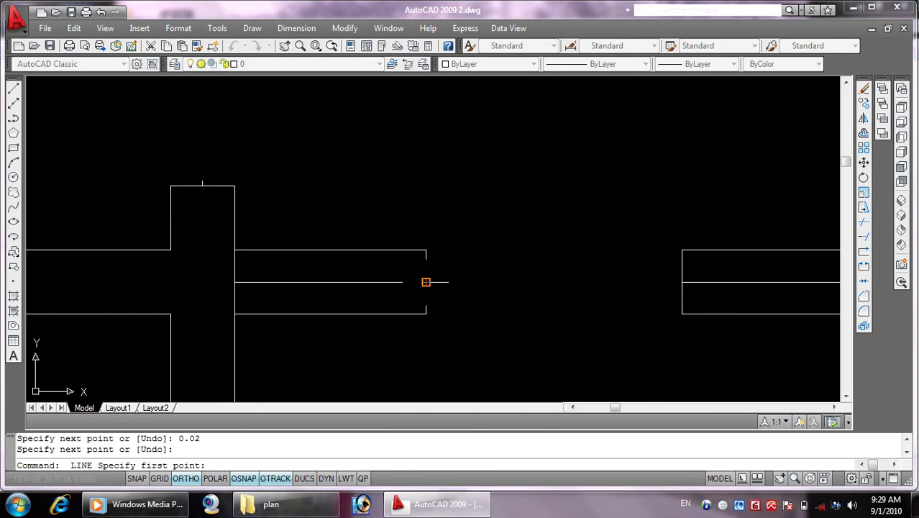
Draw 0.02-long jamb lines right and left at the next opening's wall ends
click(426, 282)
text(0.02)
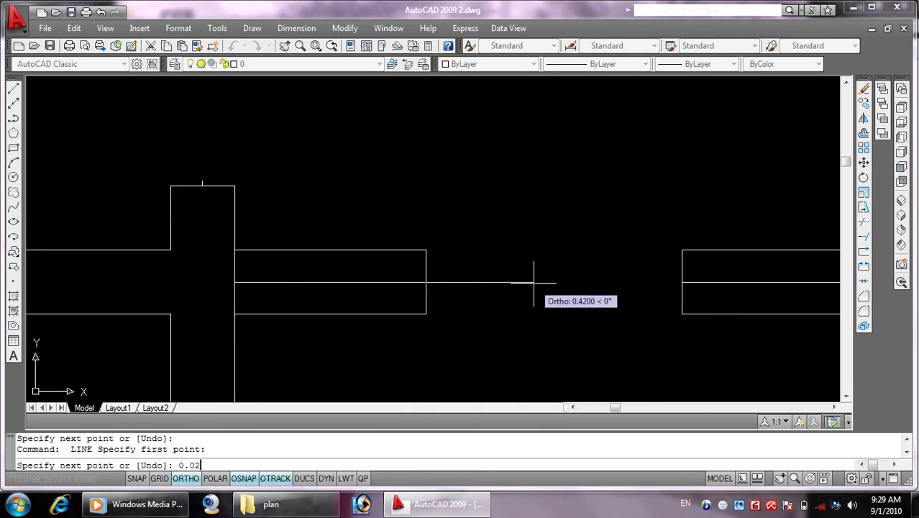
key(Return)
key(Return)
key(Return)
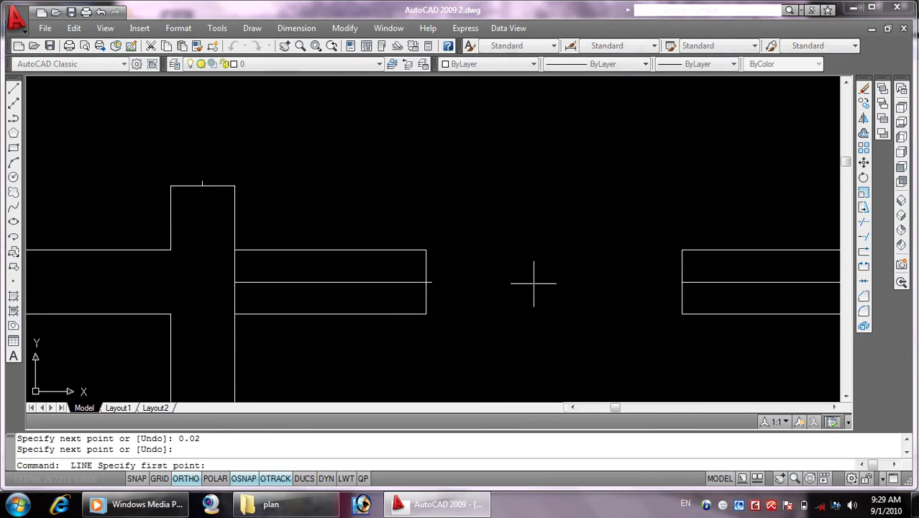
click(682, 282)
text(0.02)
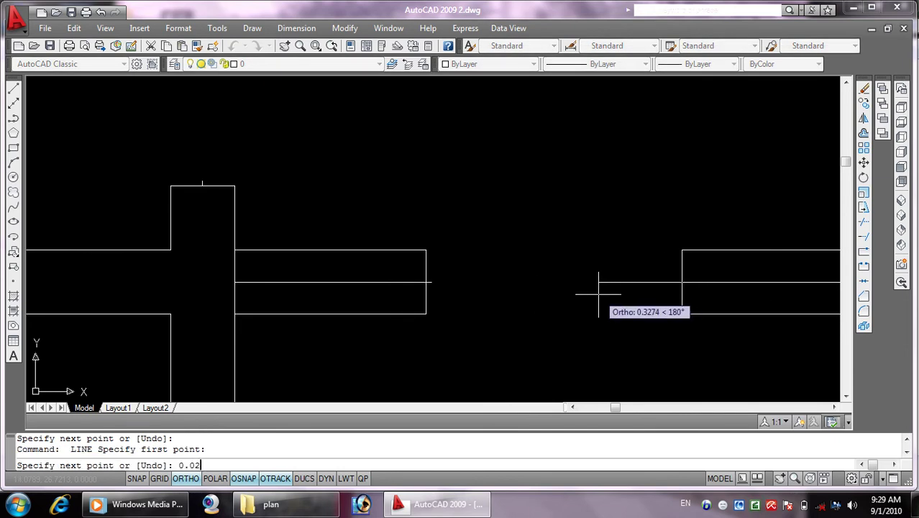
key(Return)
key(Return)
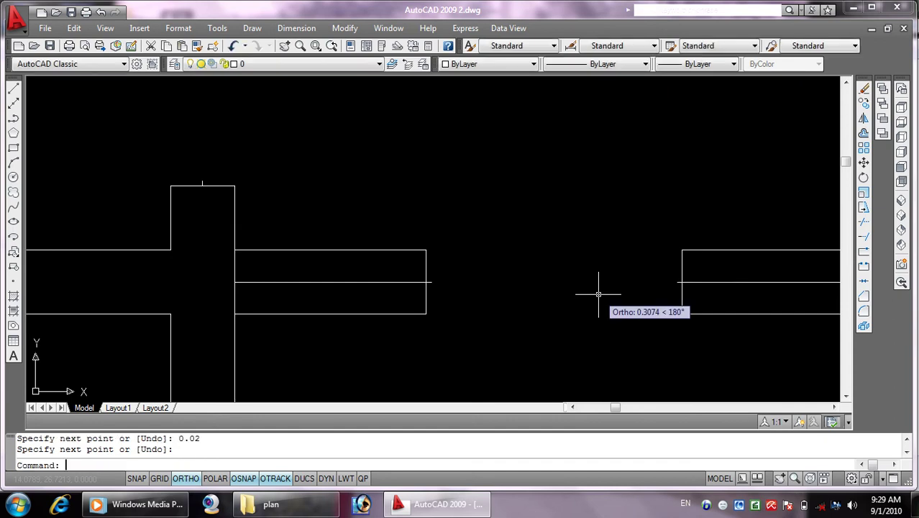
scroll(540, 354, down, 4)
scroll(539, 354, down, 2)
key(Return)
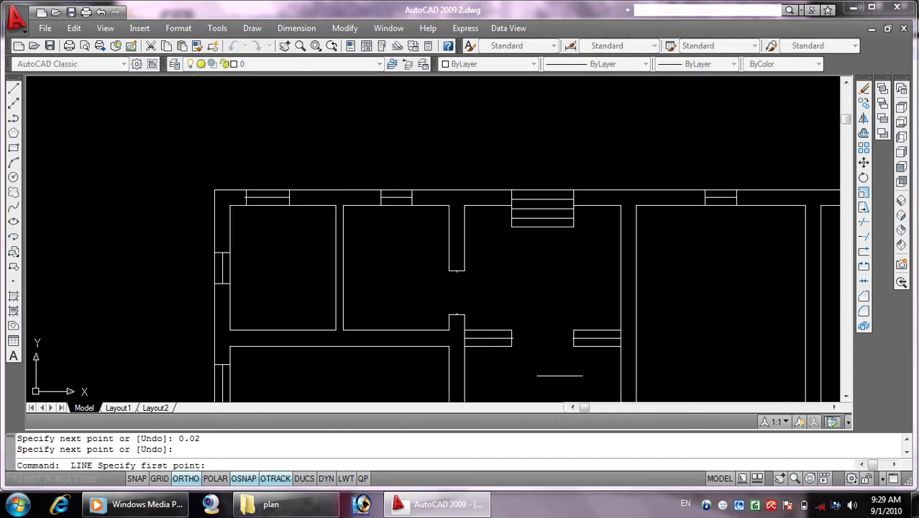
scroll(472, 171, up, 3)
Draw 0.02-long downward and upward jamb lines at the upper doorway's wall ends
scroll(472, 171, up, 2)
scroll(385, 329, up, 2)
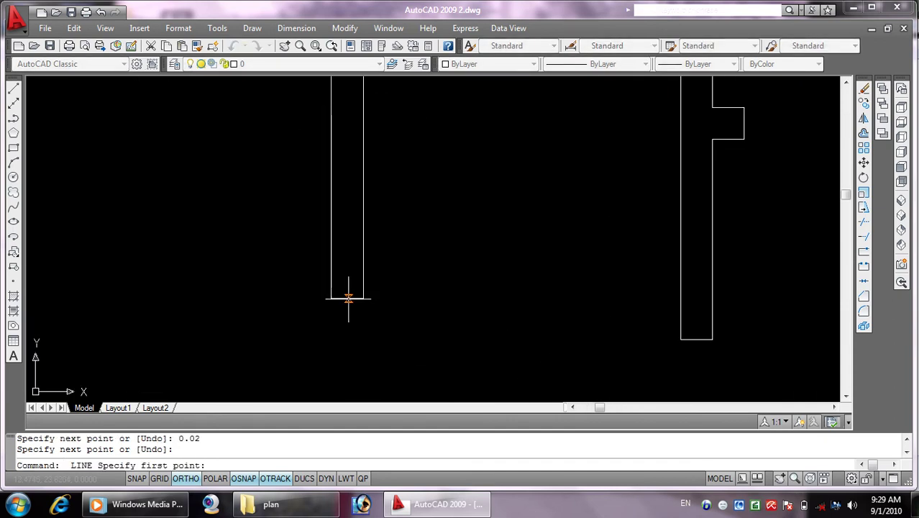
click(348, 297)
text(0.02)
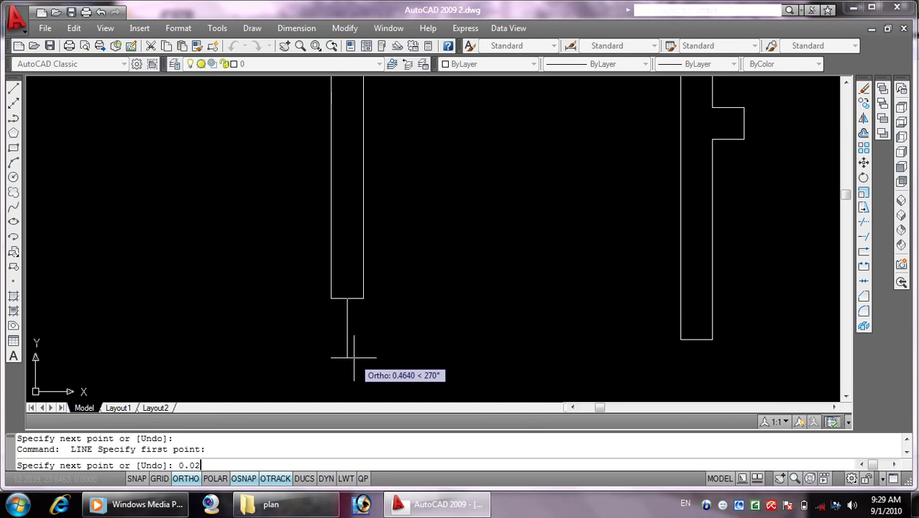
key(Return)
key(Return)
key(Return)
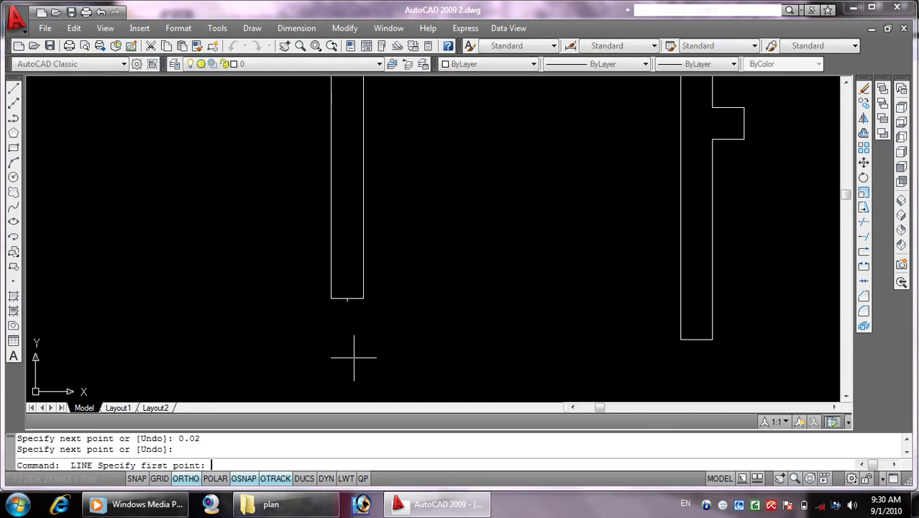
scroll(451, 244, down, 5)
scroll(432, 295, up, 4)
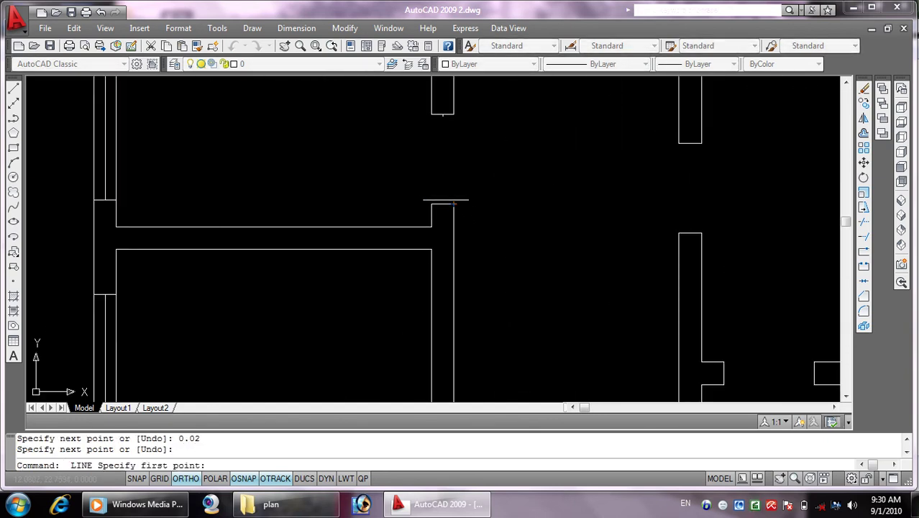
click(443, 205)
text(0.02)
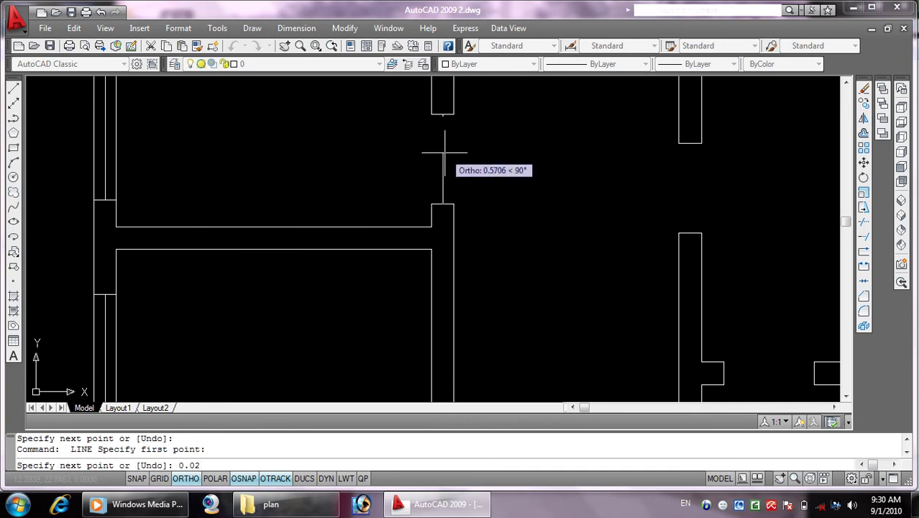
key(Return)
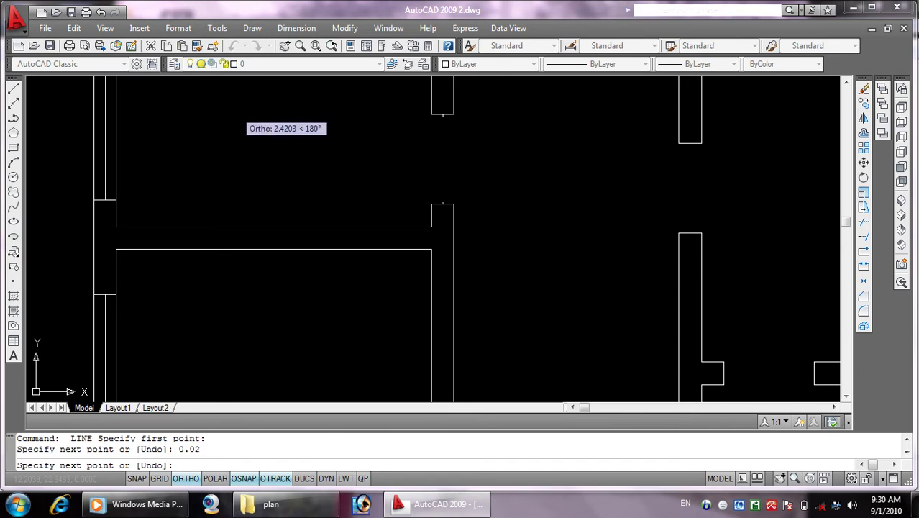
scroll(156, 205, up, 2)
click(156, 204)
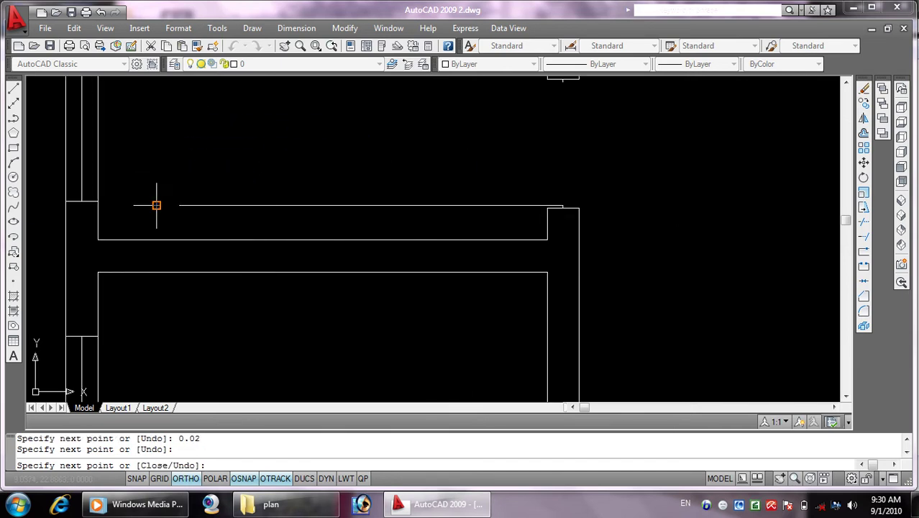
right_click(154, 203)
click(167, 210)
scroll(482, 247, down, 5)
mouse_move(482, 247)
middle_down()
mouse_move(483, 223)
mouse_move(447, 304)
middle_up()
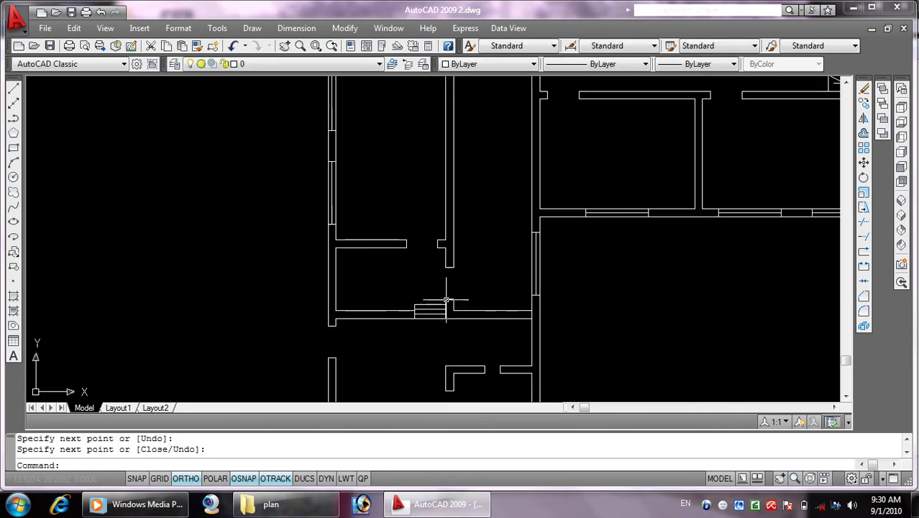
scroll(349, 222, up, 3)
Draw two more 0.02-long jamb lines at another doorway's wall midpoint and end
key(Return)
click(323, 150)
text(0.02)
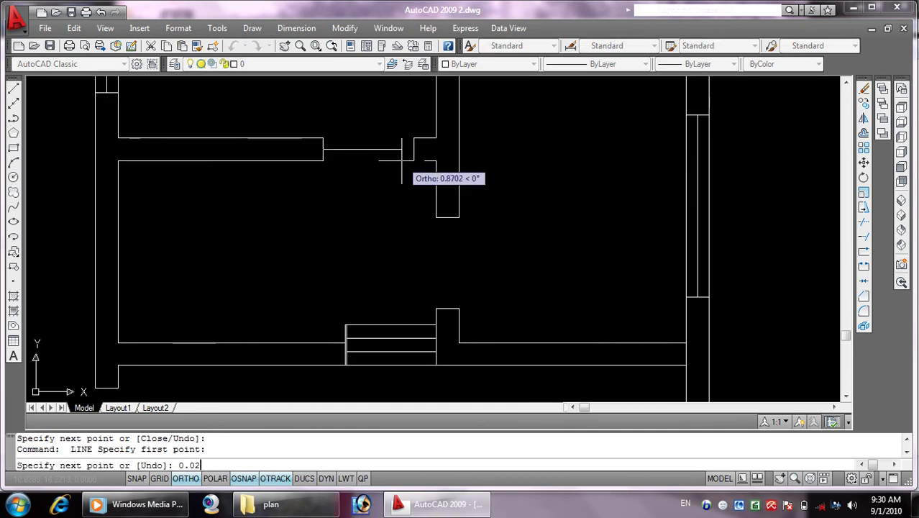
key(Return)
key(Return)
key(Return)
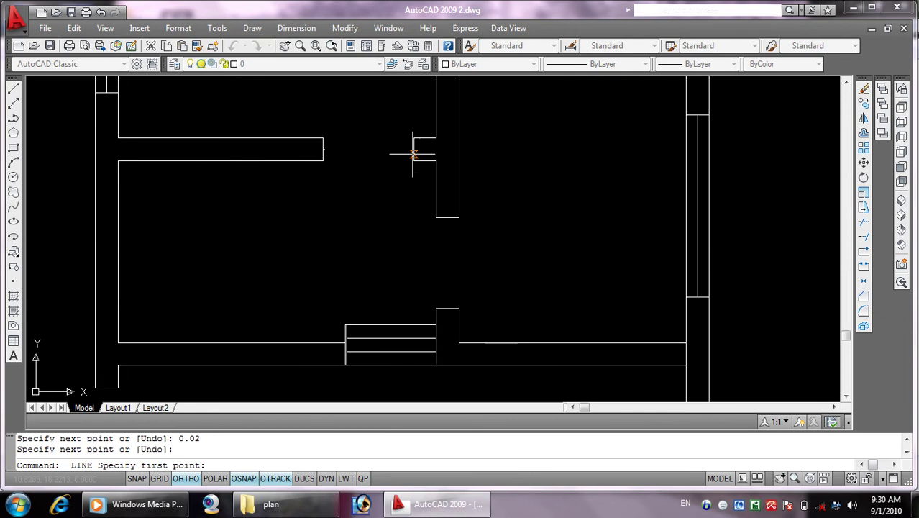
click(414, 145)
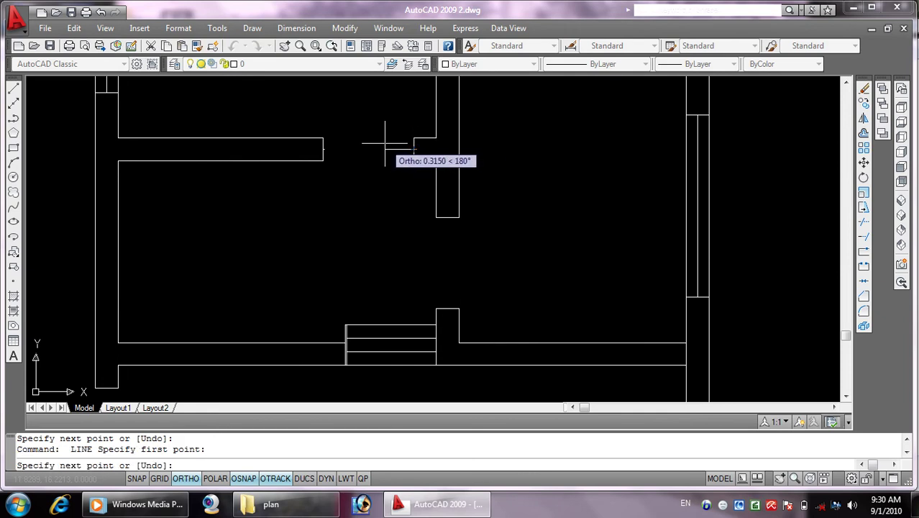
text(0.02)
key(Return)
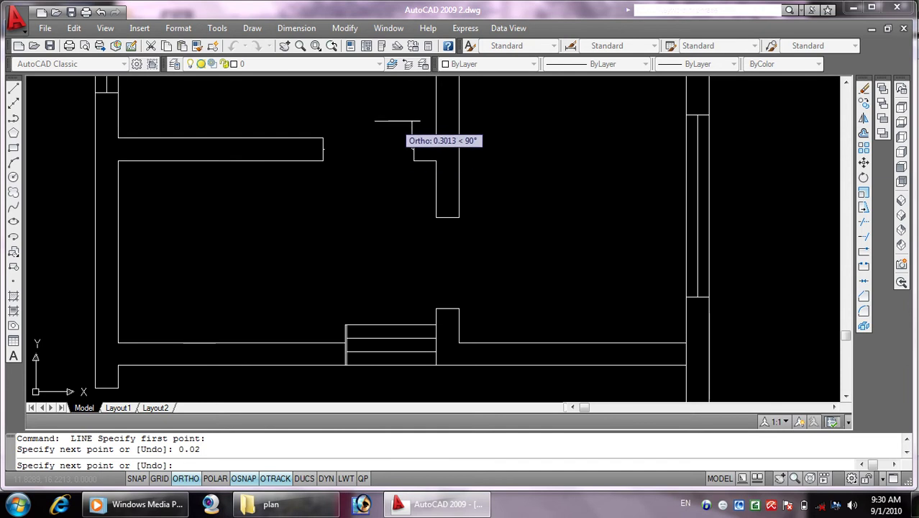
middle_drag(400, 121, 414, 319)
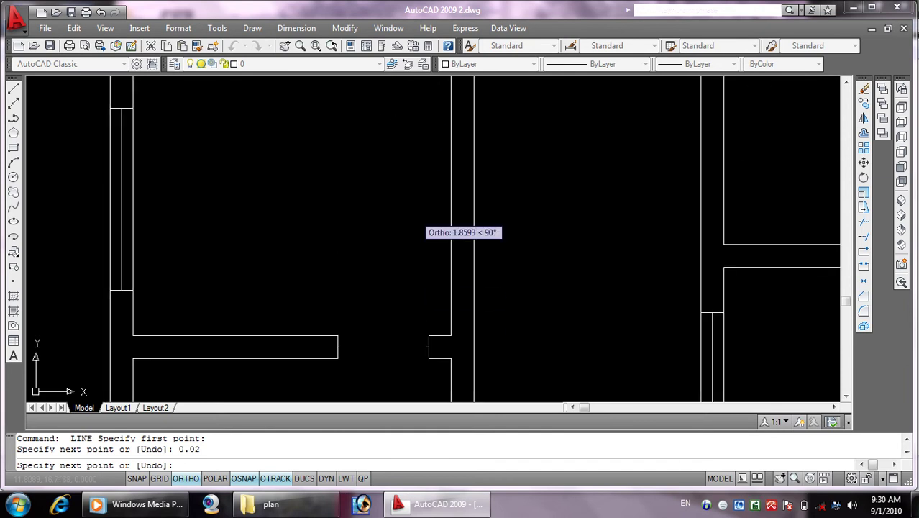
click(426, 95)
right_click(424, 98)
click(455, 103)
scroll(534, 221, down, 4)
scroll(531, 189, up, 2)
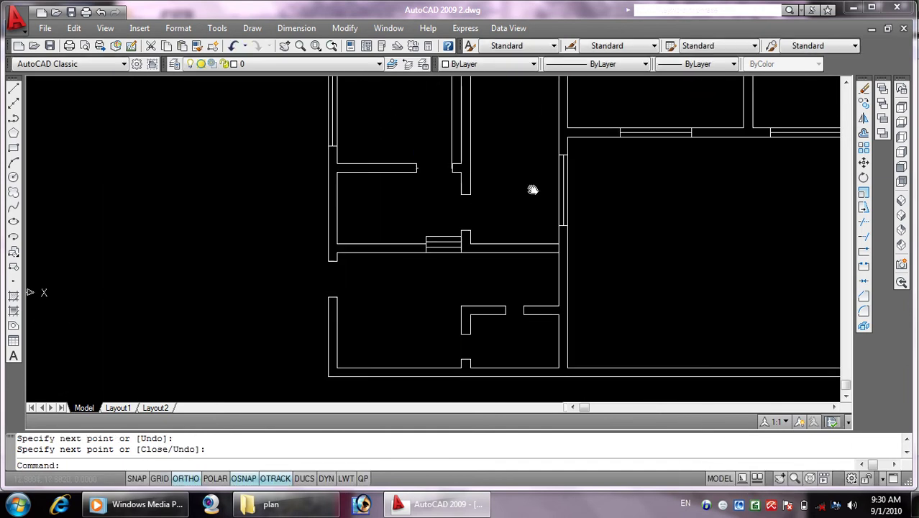
scroll(463, 213, up, 4)
Draw a 0.02-long jamb line from the box-top midpoint
key(Return)
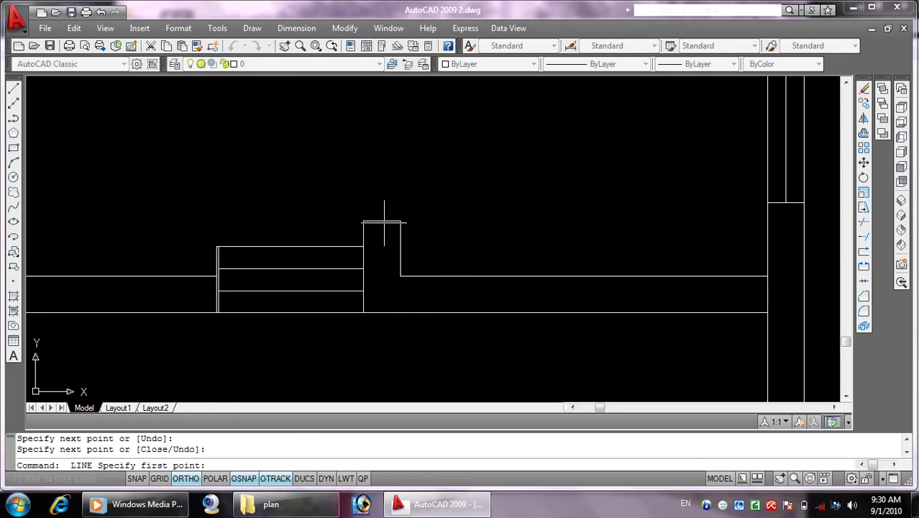
click(382, 221)
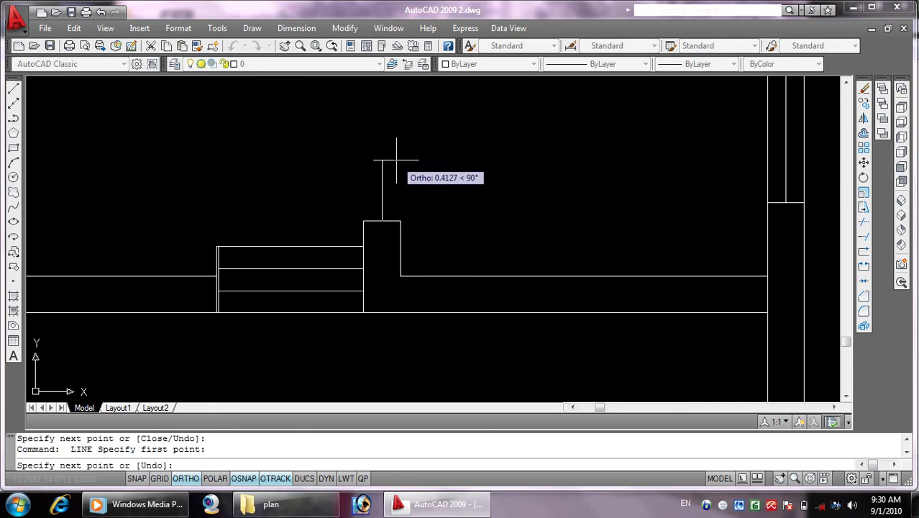
text(0.02)
key(Return)
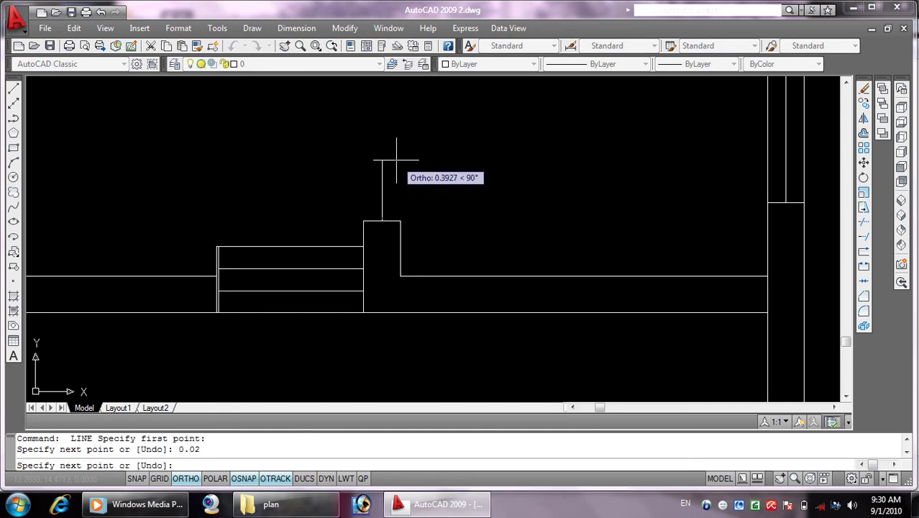
key(Return)
key(Return)
Draw a line from the next jamb's start point to its second point, then end it
scroll(375, 210, up, 5)
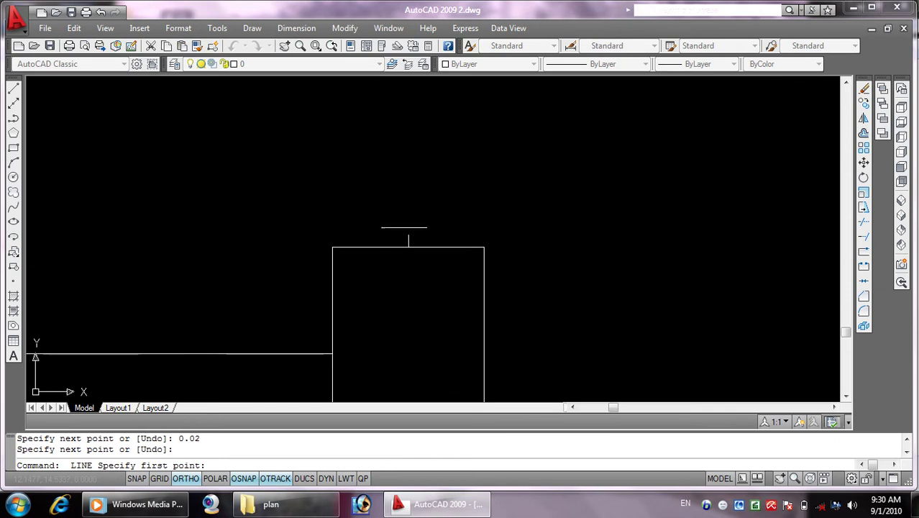
click(409, 234)
scroll(618, 228, down, 2)
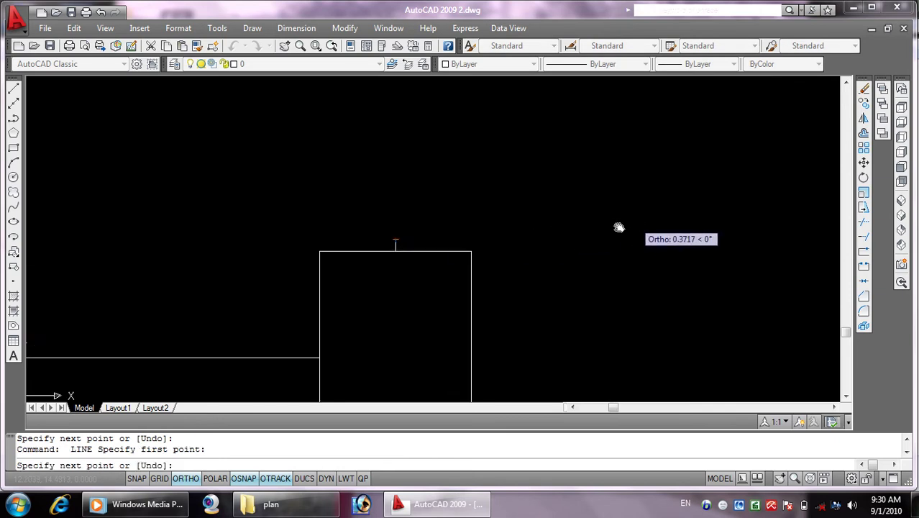
scroll(334, 169, up, 5)
click(762, 158)
right_click(761, 158)
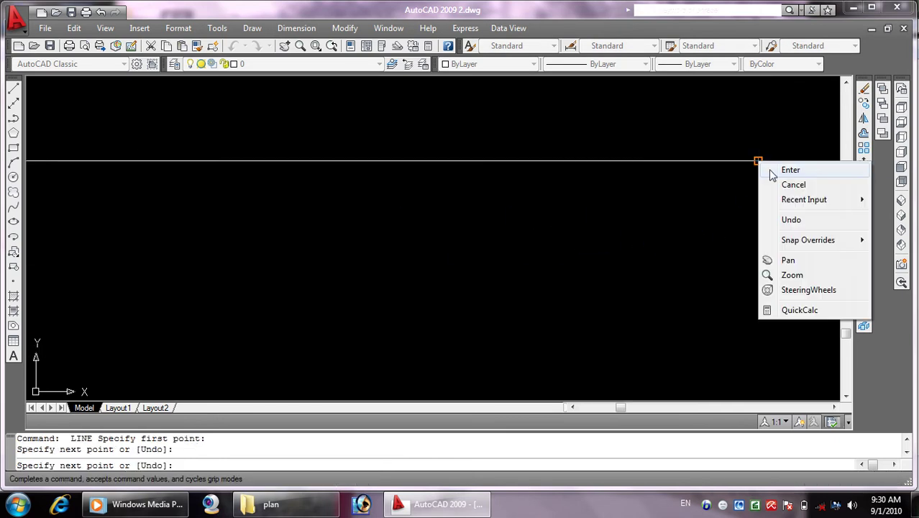
click(770, 170)
scroll(677, 220, down, 3)
scroll(496, 174, down, 2)
Add a 0.02-long jamb line at another doorway wall end
key(Return)
scroll(496, 174, down, 3)
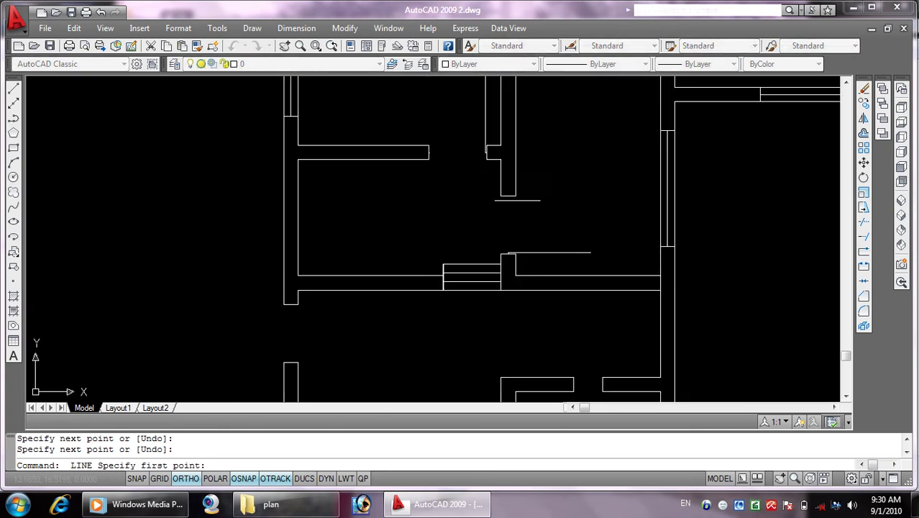
scroll(497, 191, up, 2)
click(498, 191)
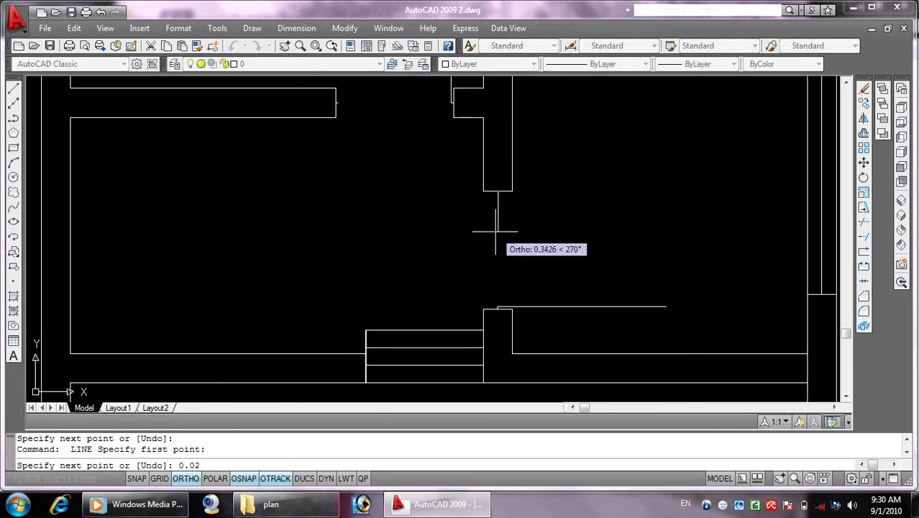
key(Return)
key(Return)
scroll(576, 245, down, 1)
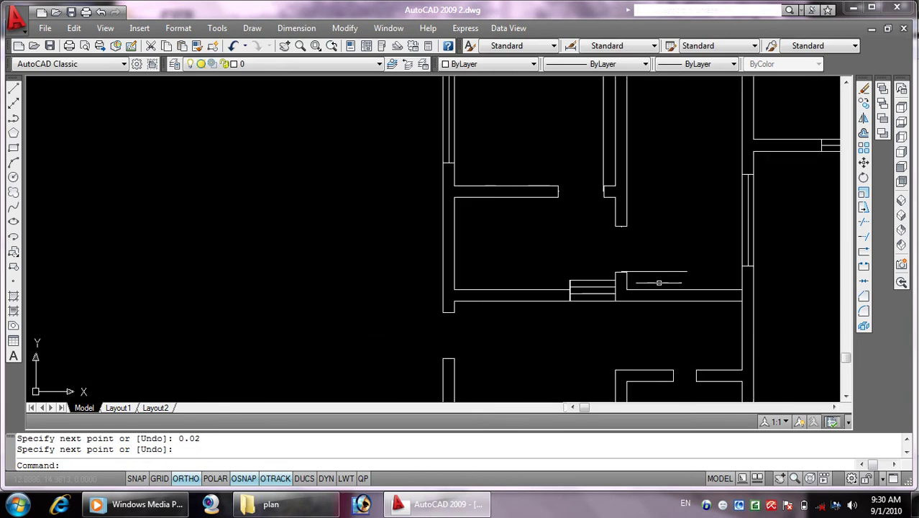
scroll(659, 283, down, 2)
scroll(308, 251, up, 4)
key(Return)
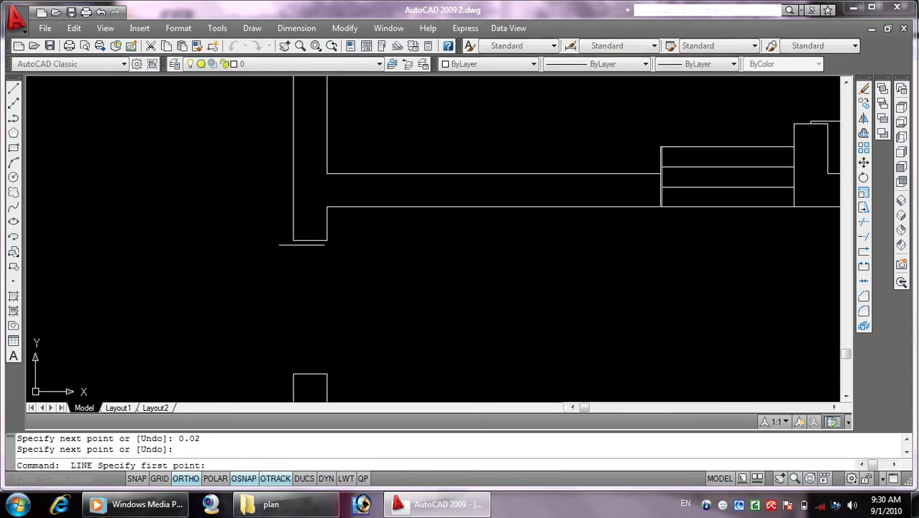
Add facing 0.02 jamb lines at the upper and lower wall-end midpoints of a doorway
click(310, 240)
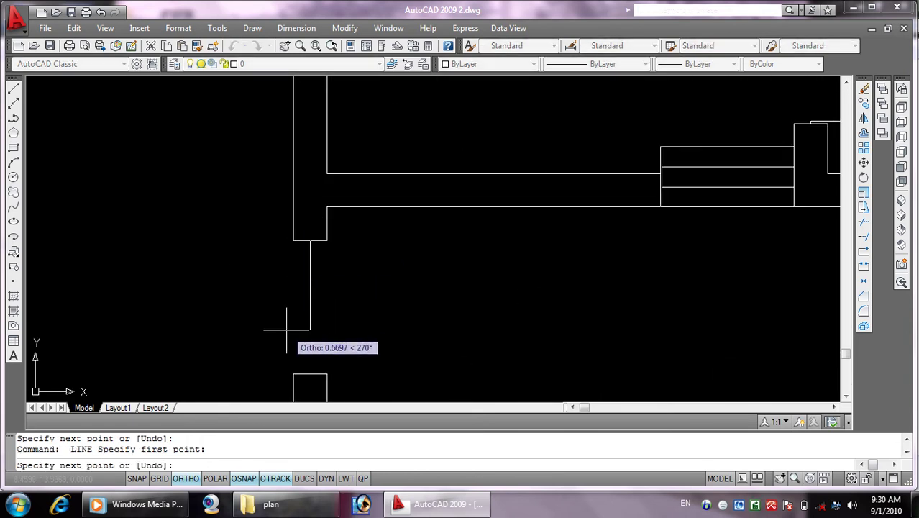
text(0.02)
key(Return)
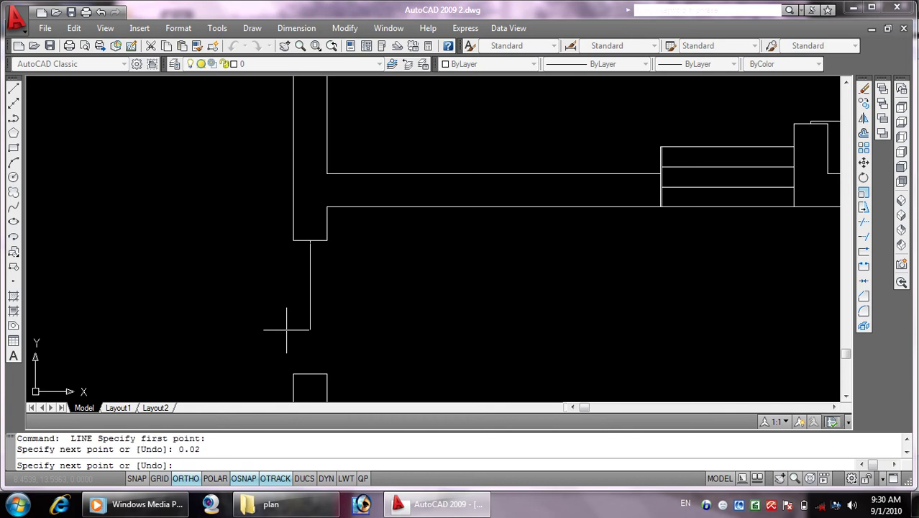
key(Return)
key(Return)
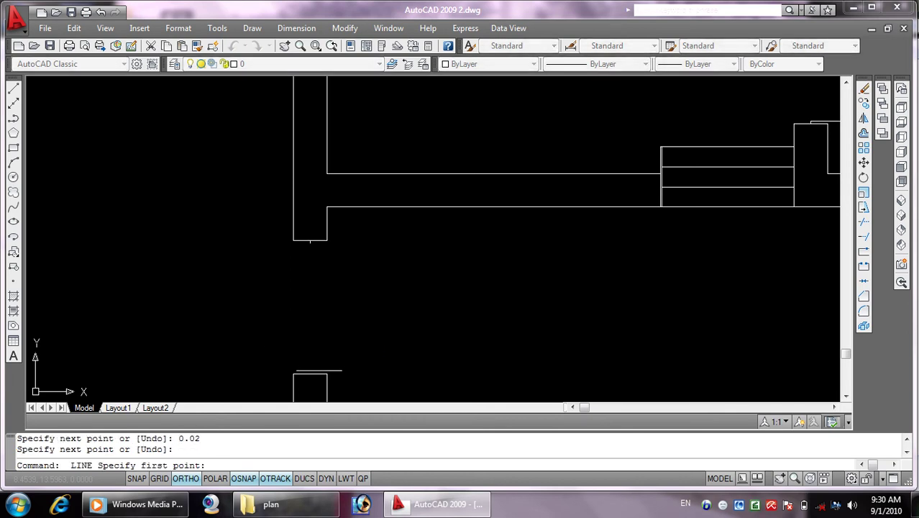
click(311, 374)
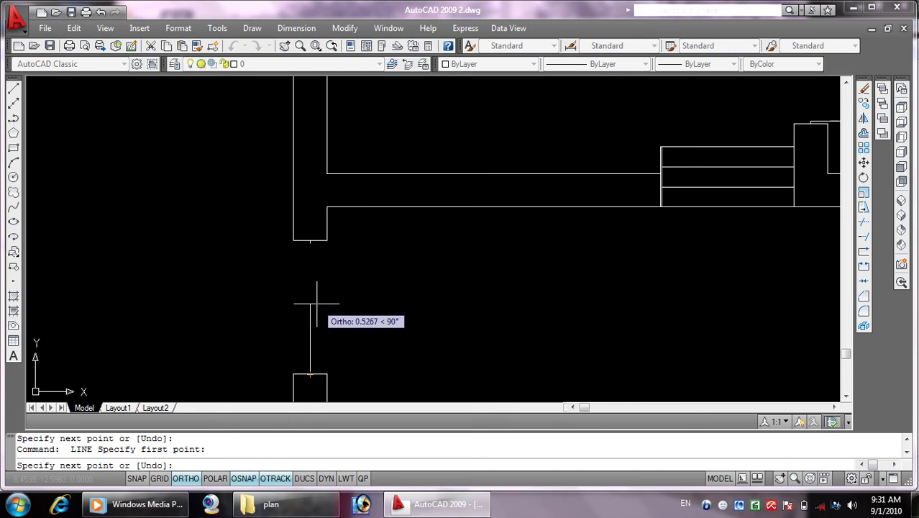
text(0.02)
key(Return)
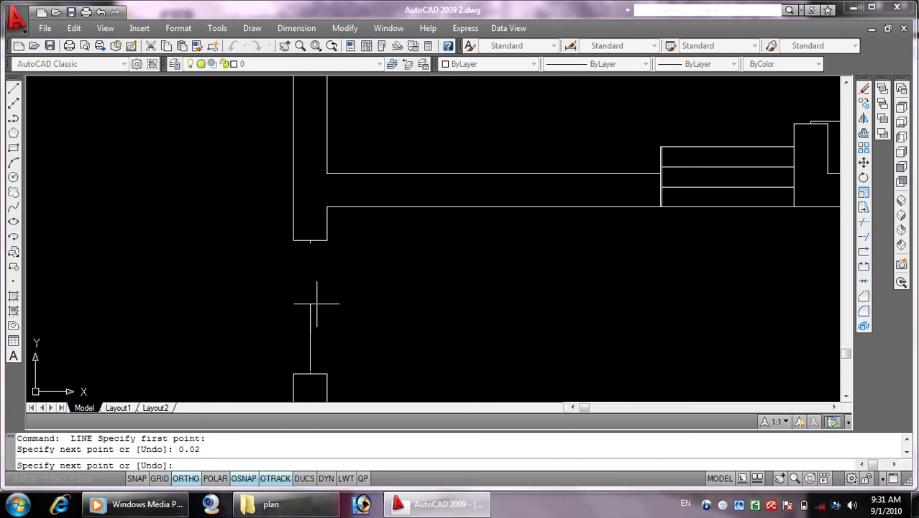
key(Return)
Add 0.02 jamb lines at the opening's top midpoint and the wall's bottom midpoint
scroll(368, 330, down, 5)
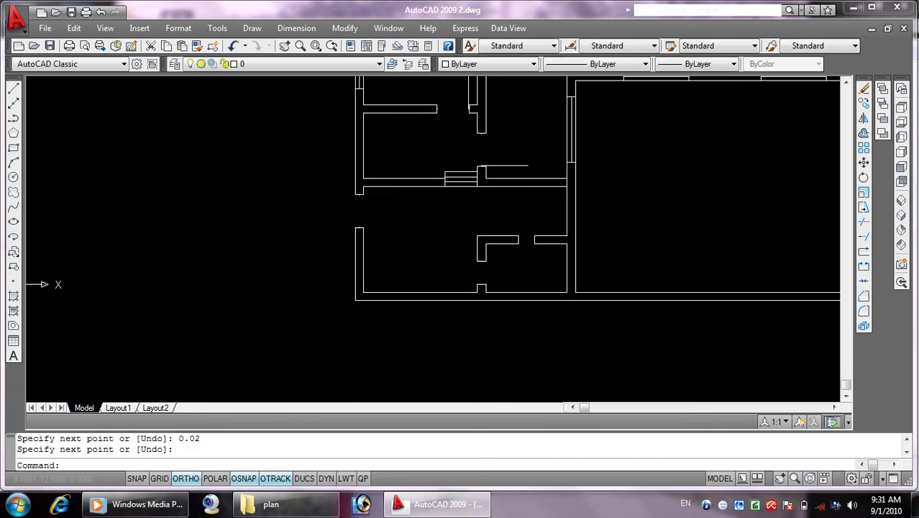
scroll(480, 291, up, 5)
key(Return)
click(470, 285)
text(0.02)
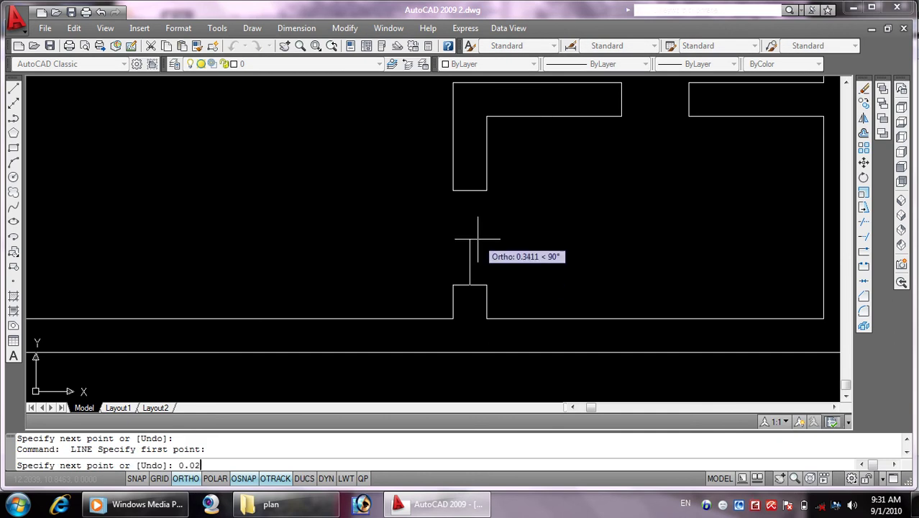
key(Return)
key(Return)
key(Return)
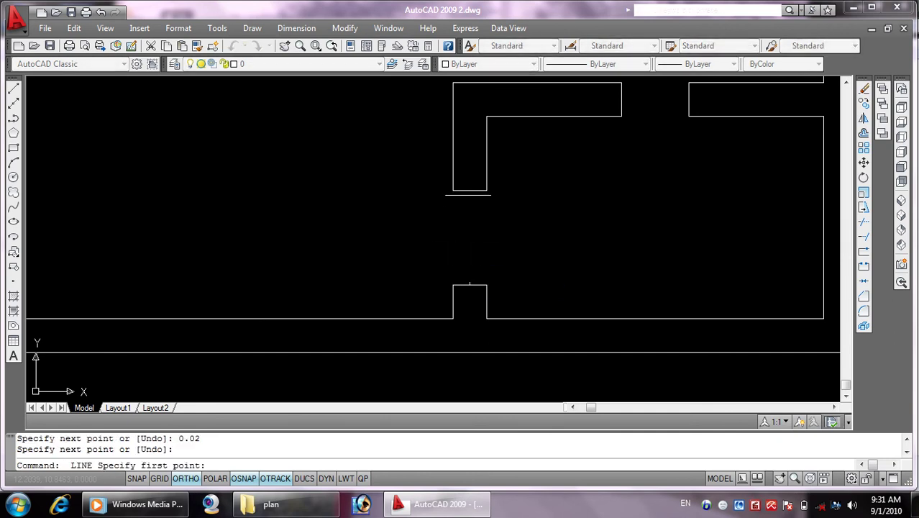
click(468, 190)
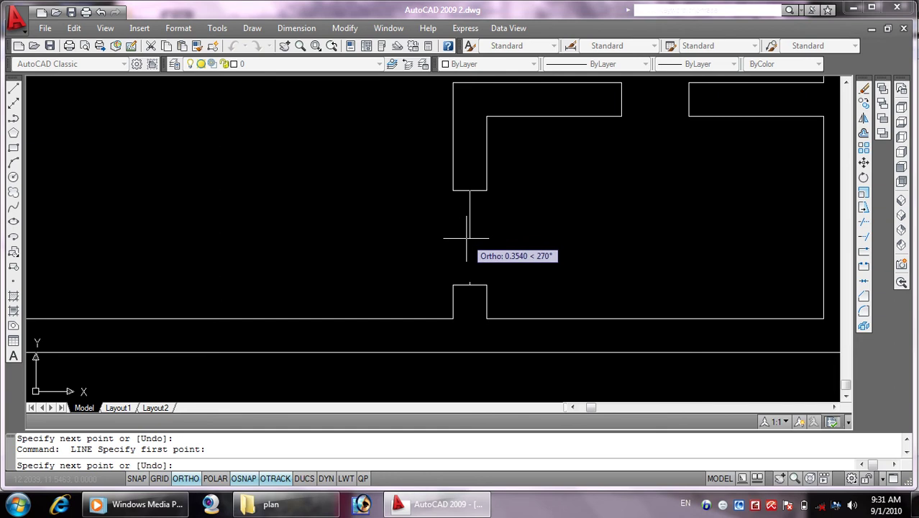
text(0.02)
key(Return)
key(Return)
key(Return)
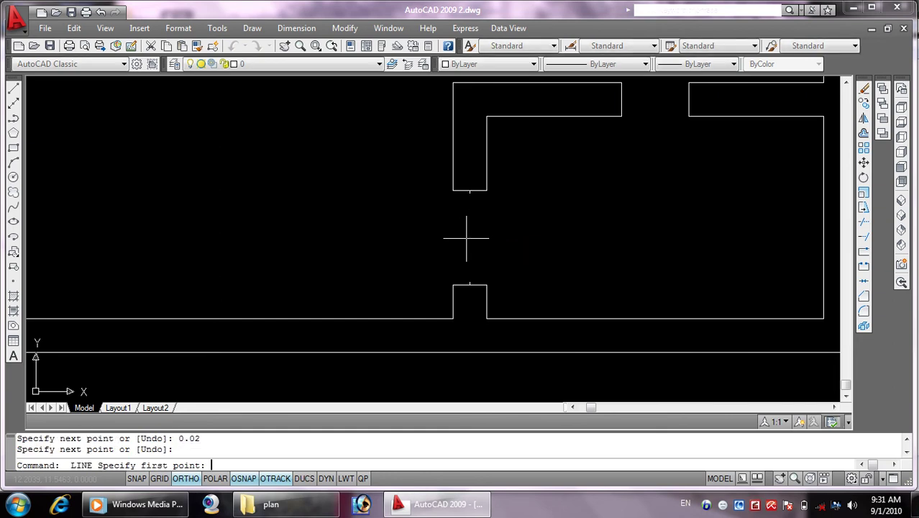
Draw a jamb line from the opening top to the facing wall end
scroll(461, 293, up, 5)
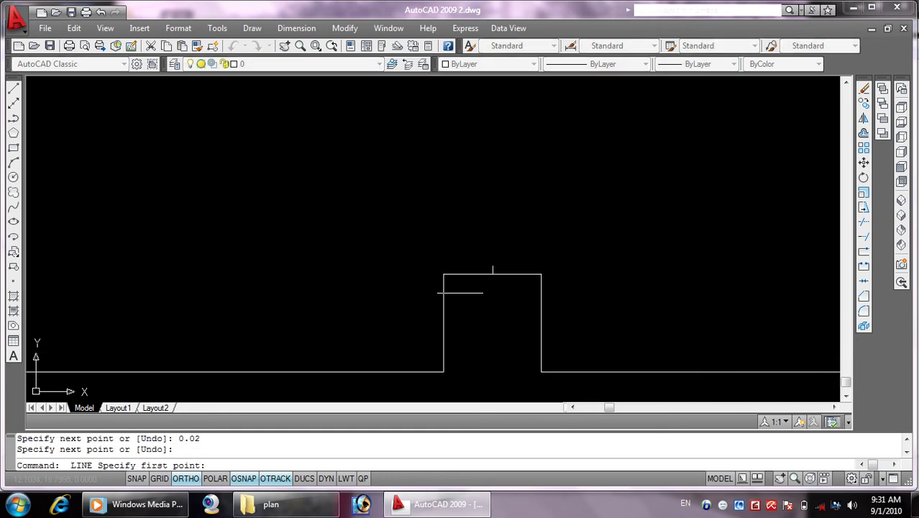
click(493, 266)
scroll(647, 266, down, 5)
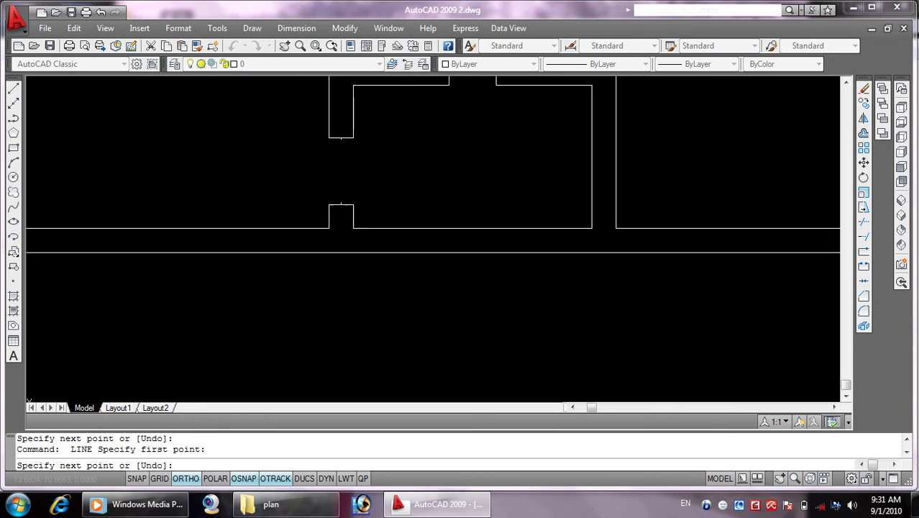
click(493, 201)
right_click(493, 202)
click(521, 213)
Add 0.02-long jamb lines at both facing wall ends of a doorway
key(Return)
scroll(504, 208, down, 3)
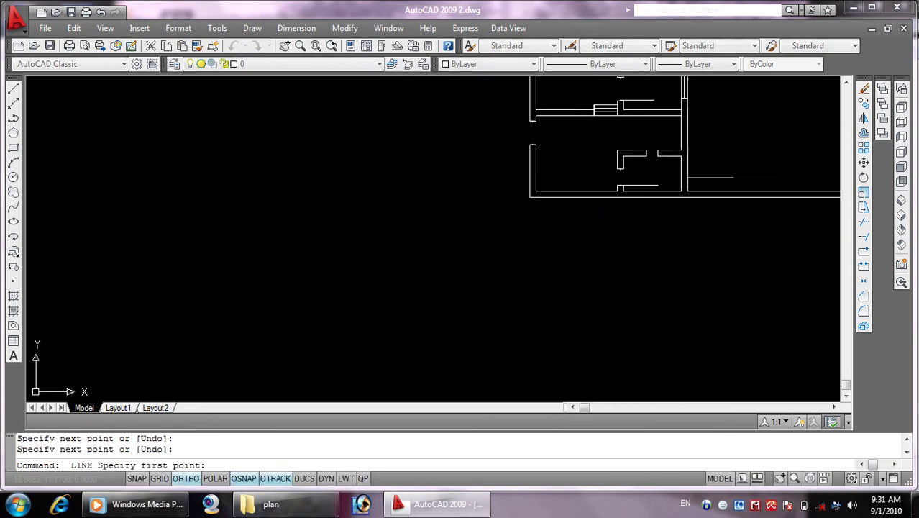
scroll(544, 297, up, 2)
scroll(490, 216, up, 2)
scroll(482, 185, up, 2)
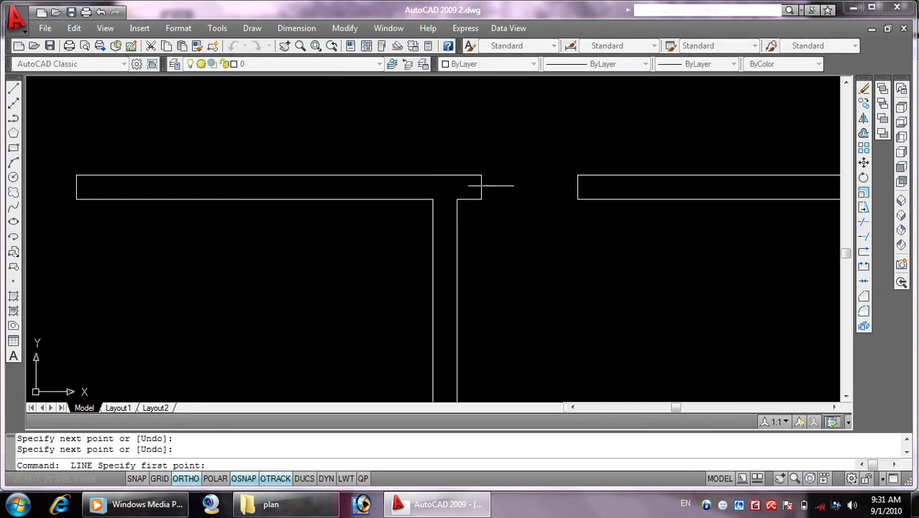
click(482, 186)
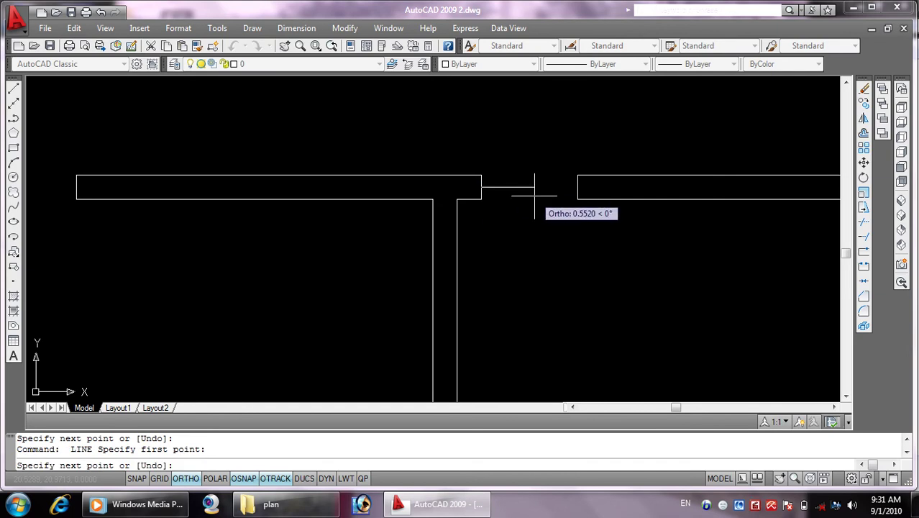
text(0.02)
key(Return)
key(Return)
key(Return)
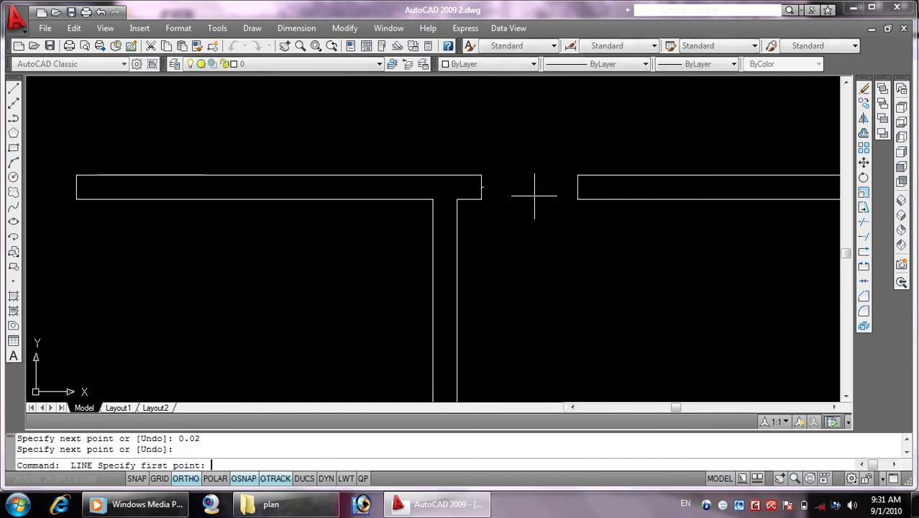
click(578, 187)
text(0.02)
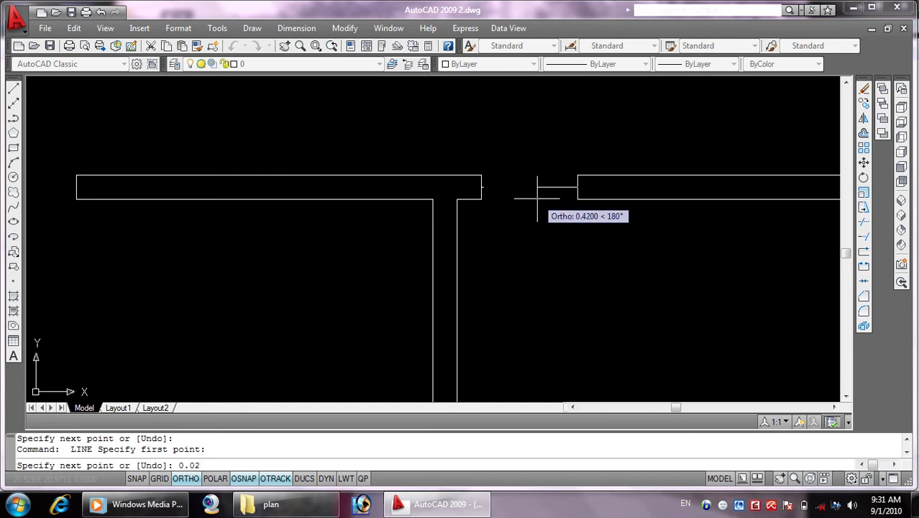
key(Return)
key(Return)
key(Return)
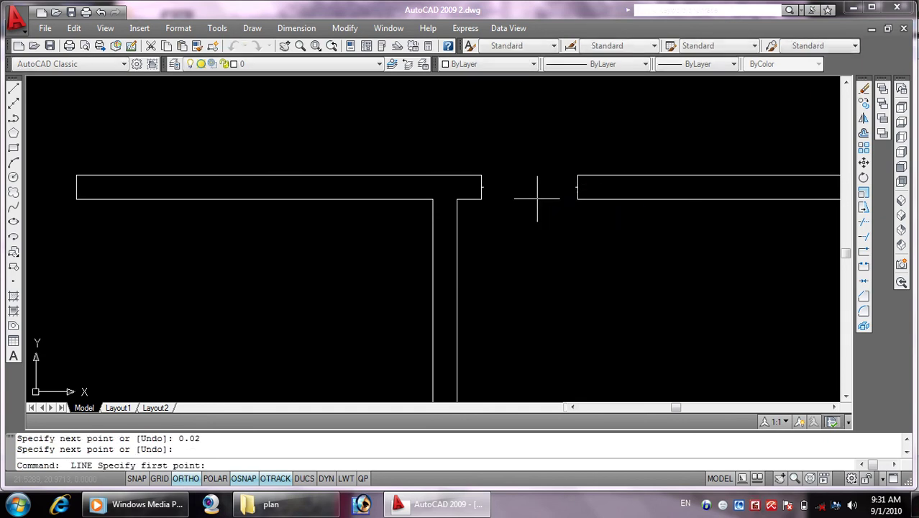
Draw a vertical line from the next wall end and end the command
scroll(482, 199, up, 2)
scroll(483, 199, up, 6)
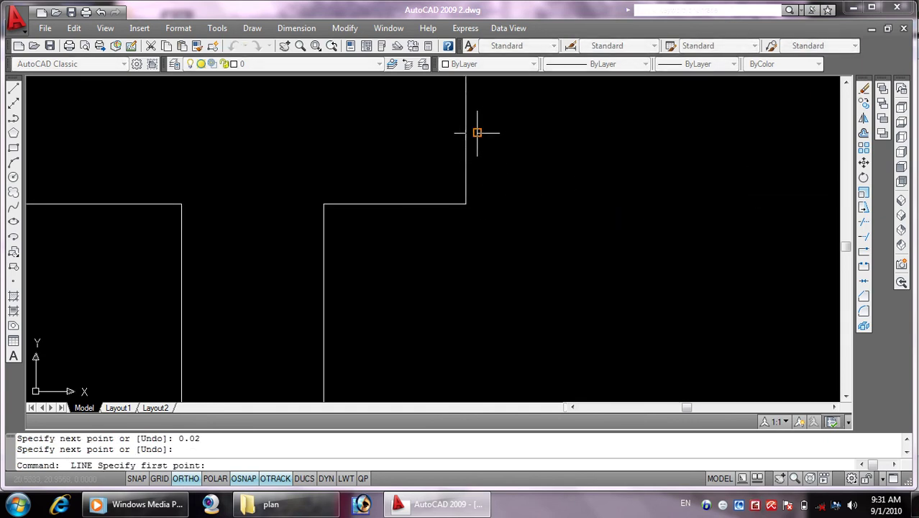
click(477, 132)
scroll(503, 216, down, 5)
scroll(533, 201, up, 2)
scroll(525, 187, up, 2)
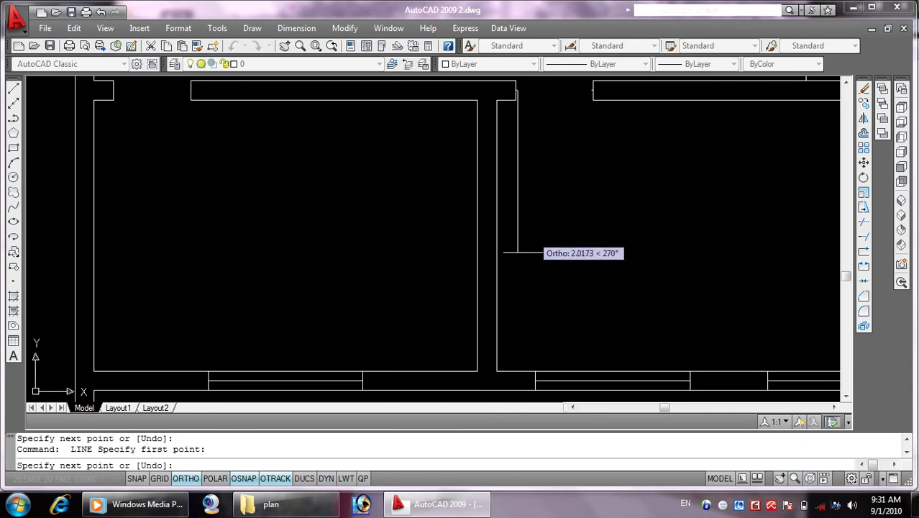
click(523, 299)
right_click(528, 301)
click(547, 306)
Add 0.02 jamb lines at both wall ends of another doorway
key(Return)
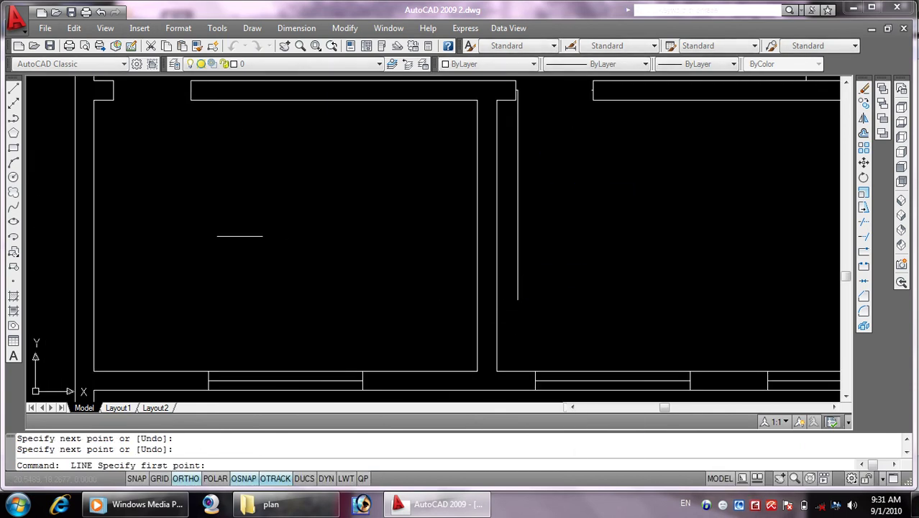
scroll(240, 235, down, 4)
scroll(221, 200, up, 2)
scroll(389, 230, up, 2)
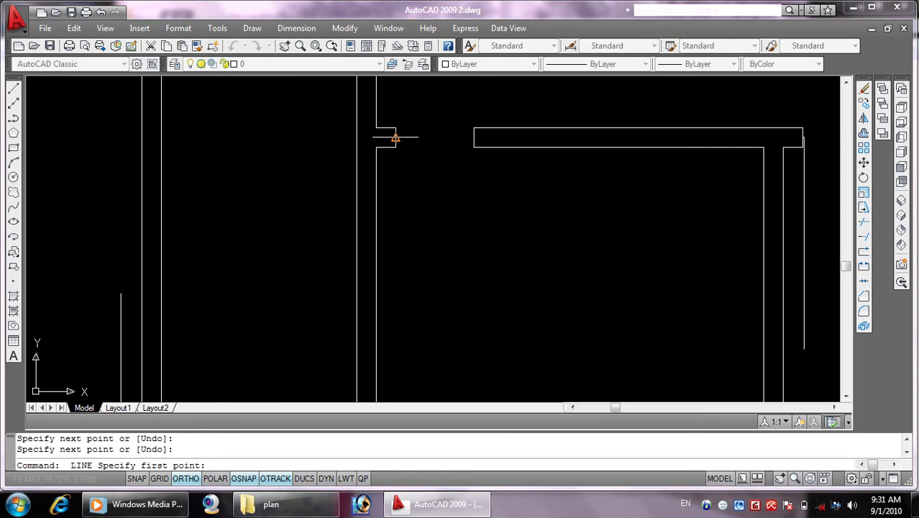
click(396, 138)
text(0.02)
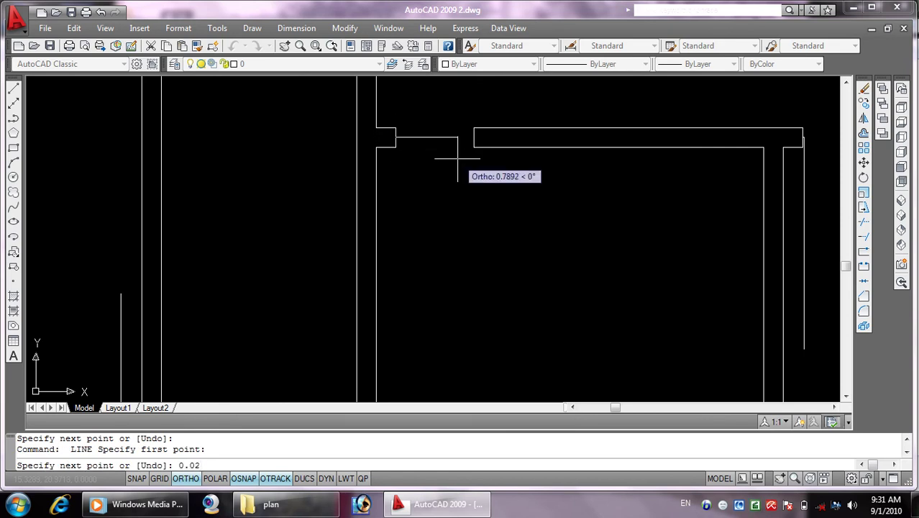
key(Return)
key(Return)
key(Return)
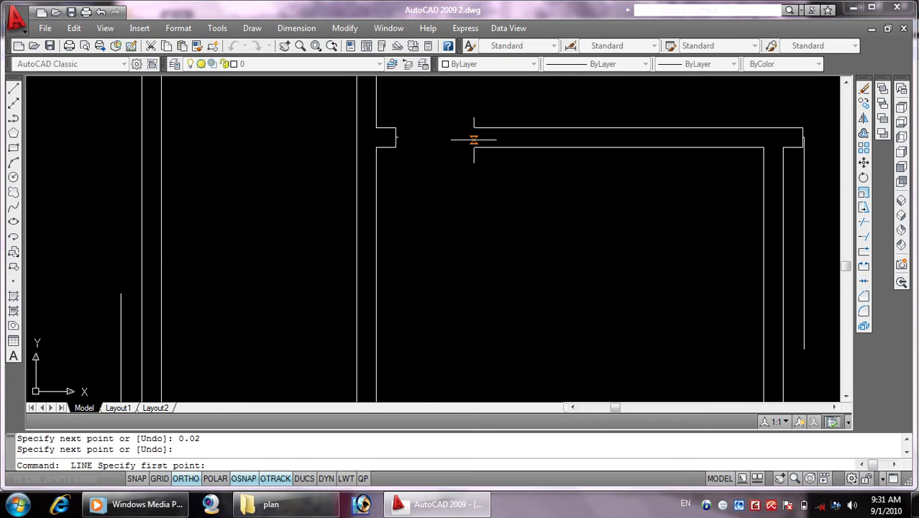
click(473, 137)
text(0.02)
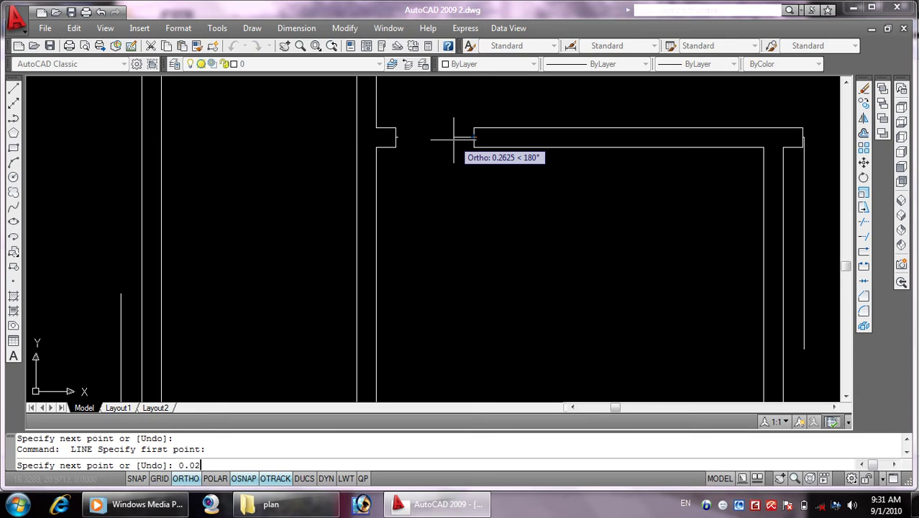
key(Return)
key(Return)
key(Return)
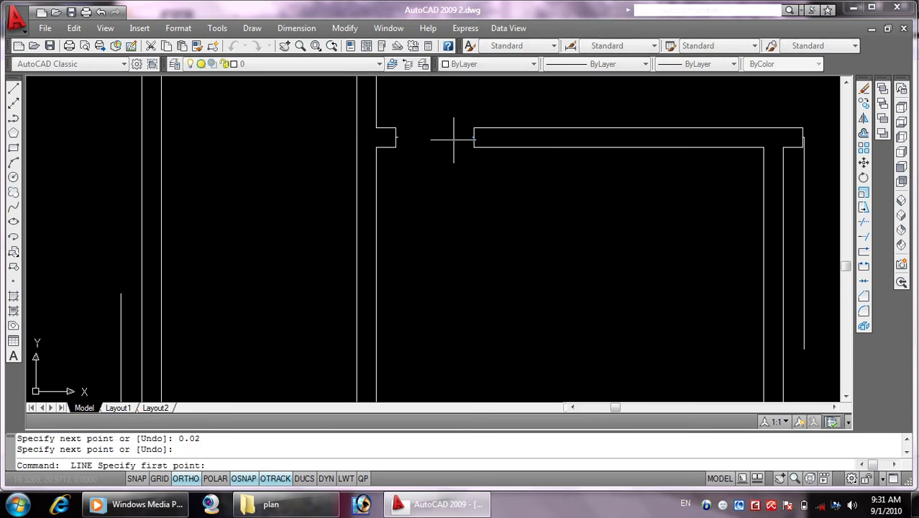
Draw a line from the wall corner along the wall and end the command
scroll(400, 140, up, 3)
scroll(400, 140, up, 2)
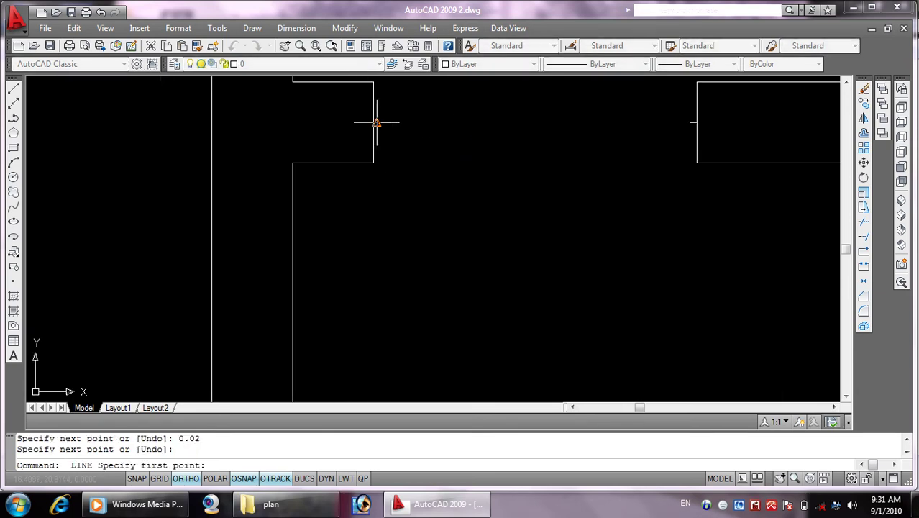
click(380, 123)
scroll(379, 144, down, 3)
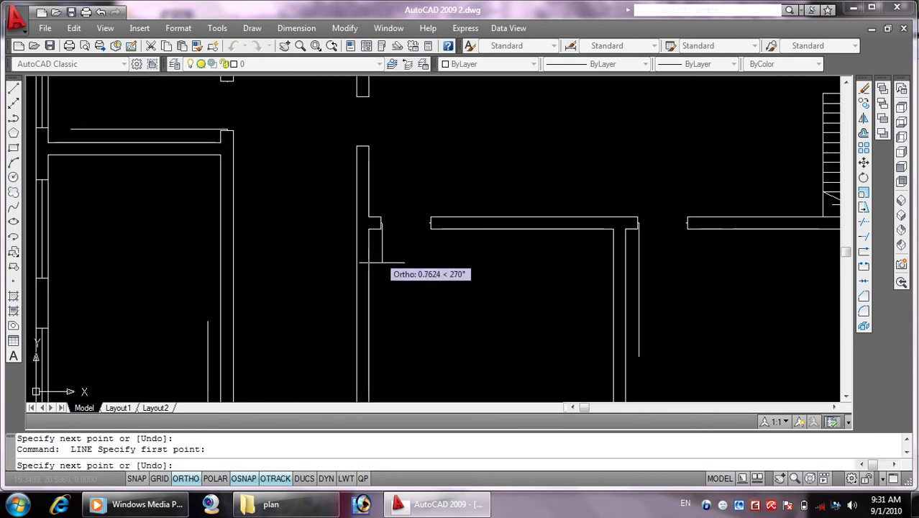
middle_drag(381, 273, 378, 138)
click(359, 222)
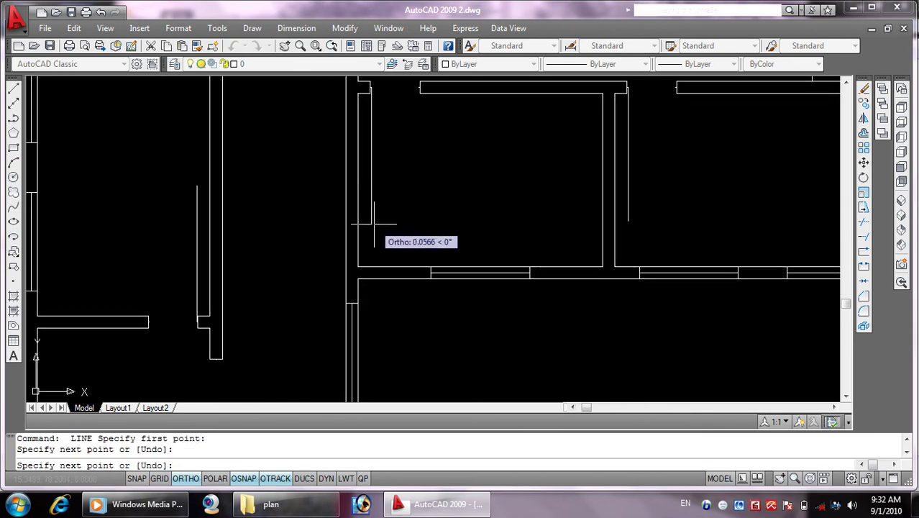
right_click(375, 226)
click(405, 234)
scroll(482, 212, down, 3)
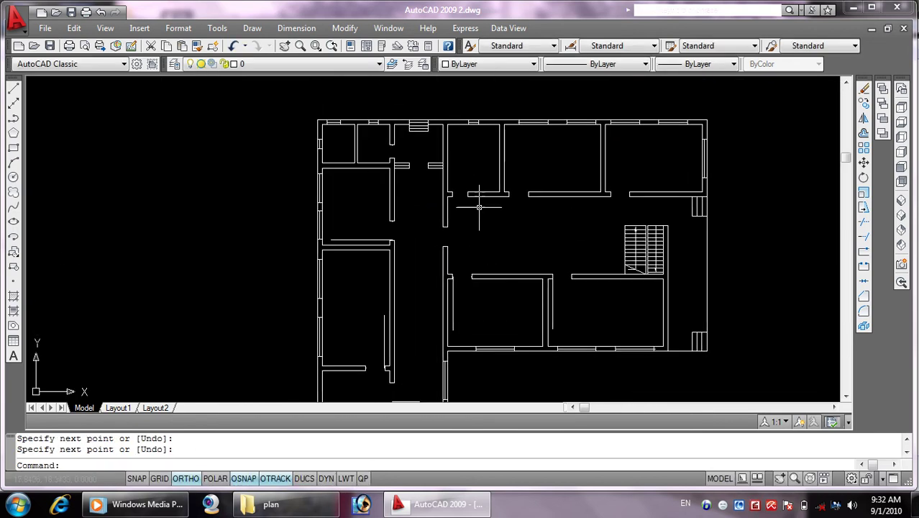
Add 0.02 jamb lines at both facing wall ends of the top doorway
scroll(480, 206, up, 5)
key(Return)
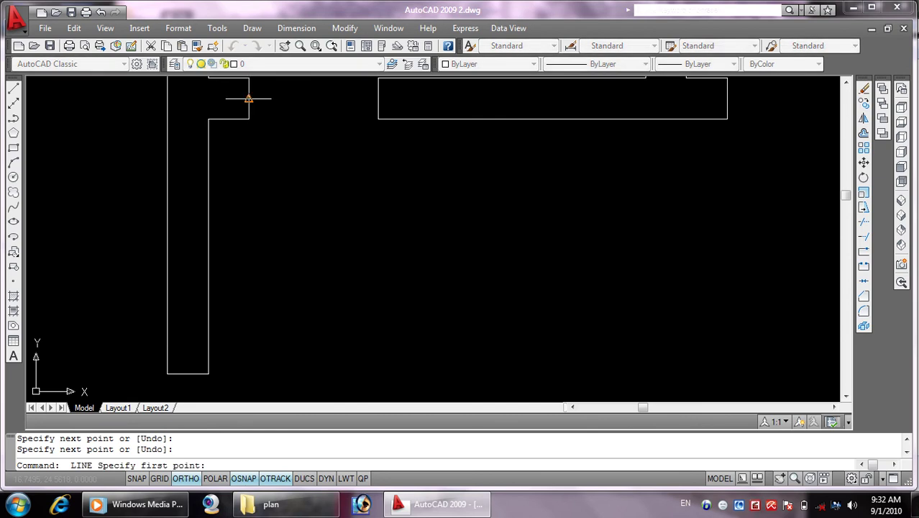
click(248, 98)
text(0)
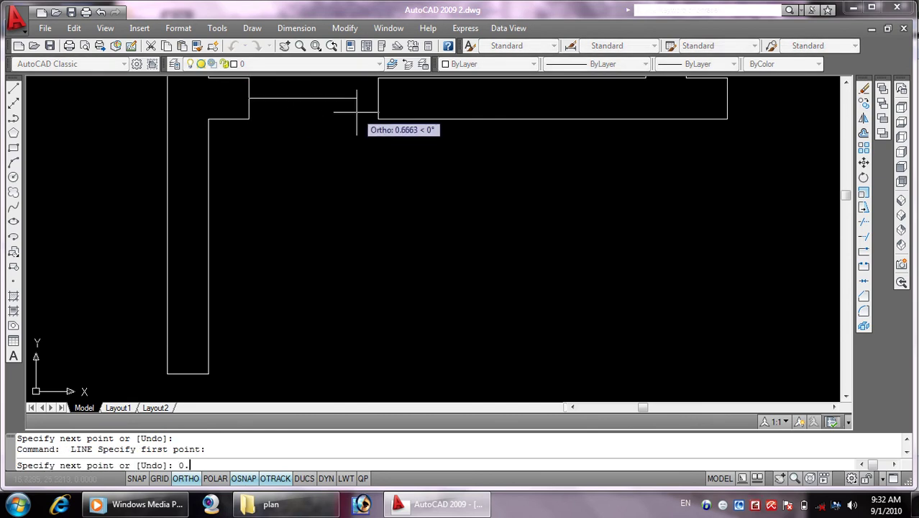
text(2)
key(Return)
key(Return)
key(Return)
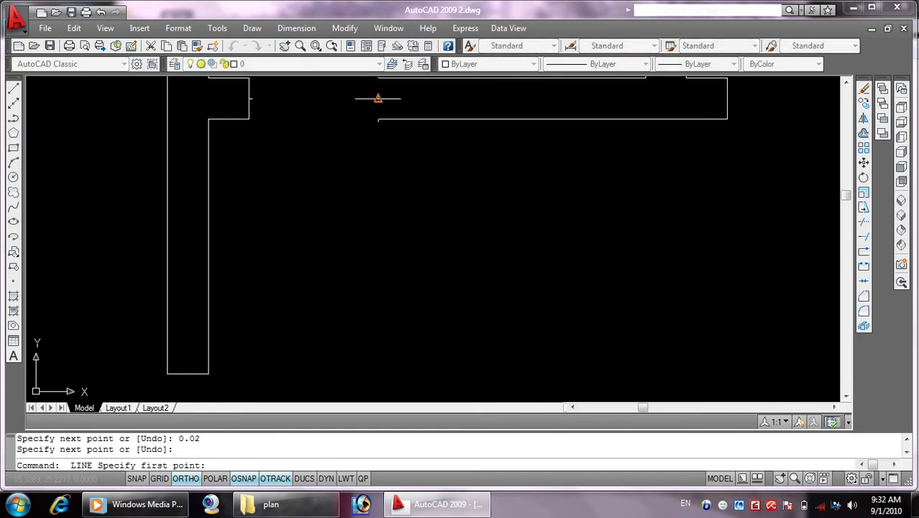
click(378, 99)
text(0.02)
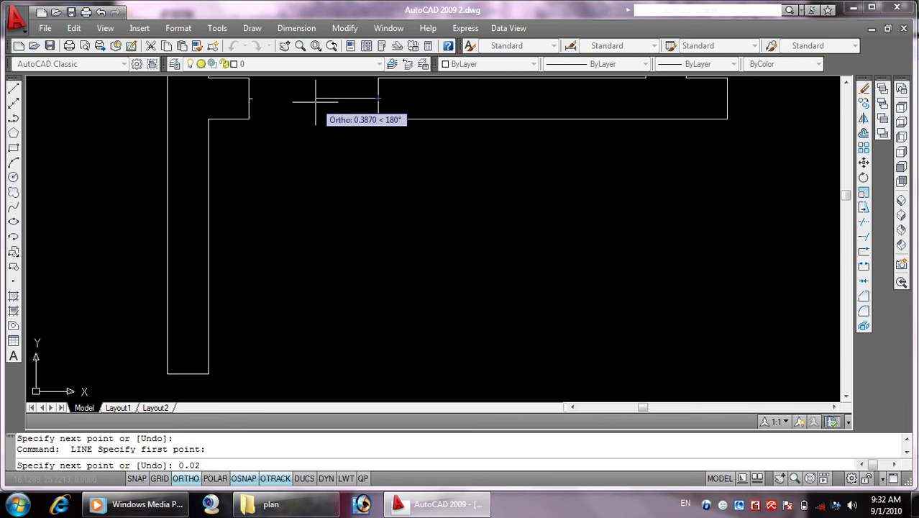
key(Return)
key(Return)
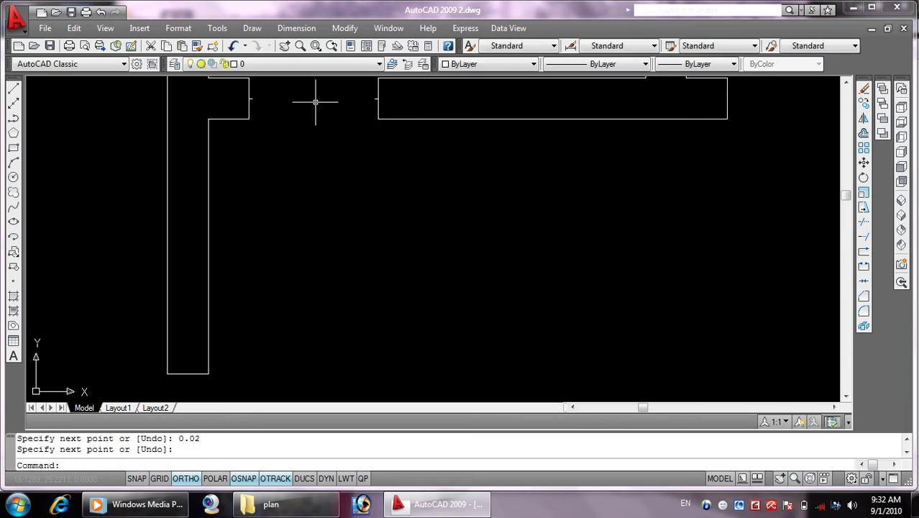
Add 0.02 jamb lines across another doorway's opening, at both wall-end midpoints
scroll(318, 101, down, 3)
middle_drag(403, 207, 421, 331)
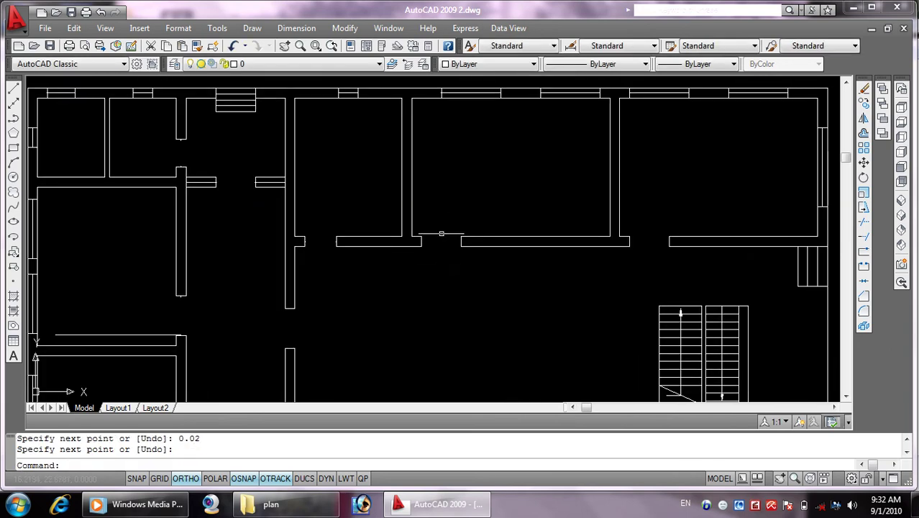
scroll(441, 234, up, 5)
key(Return)
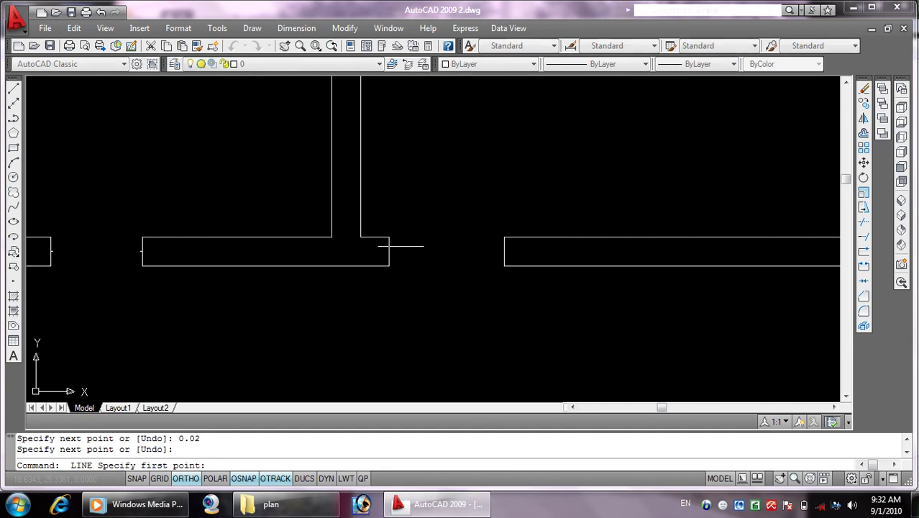
click(389, 251)
text(0.02)
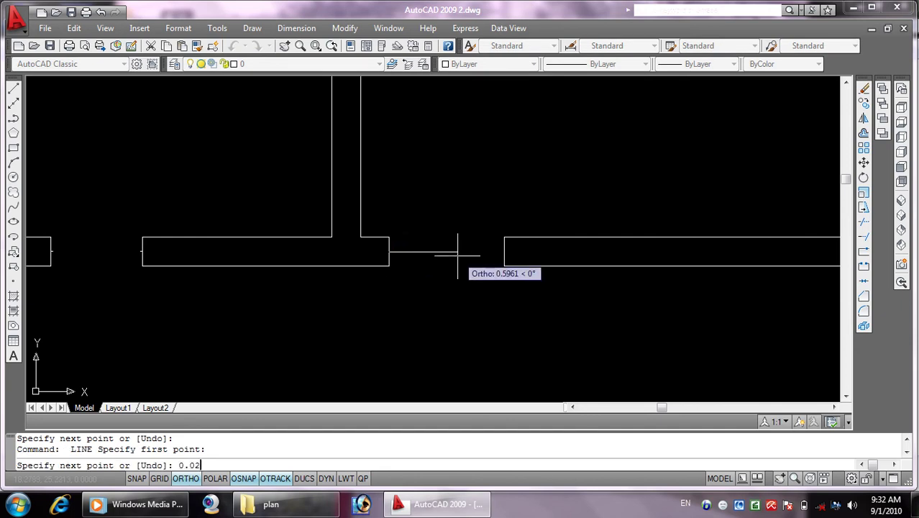
key(Return)
key(Return)
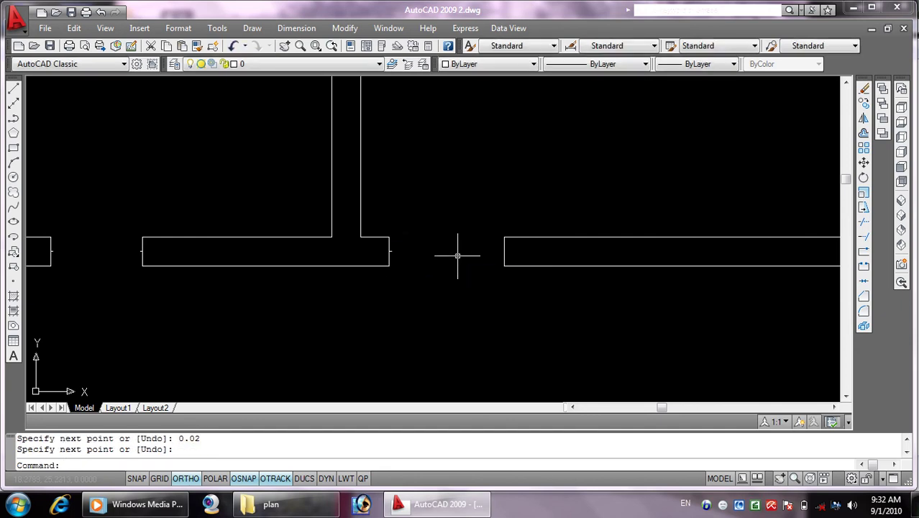
key(Return)
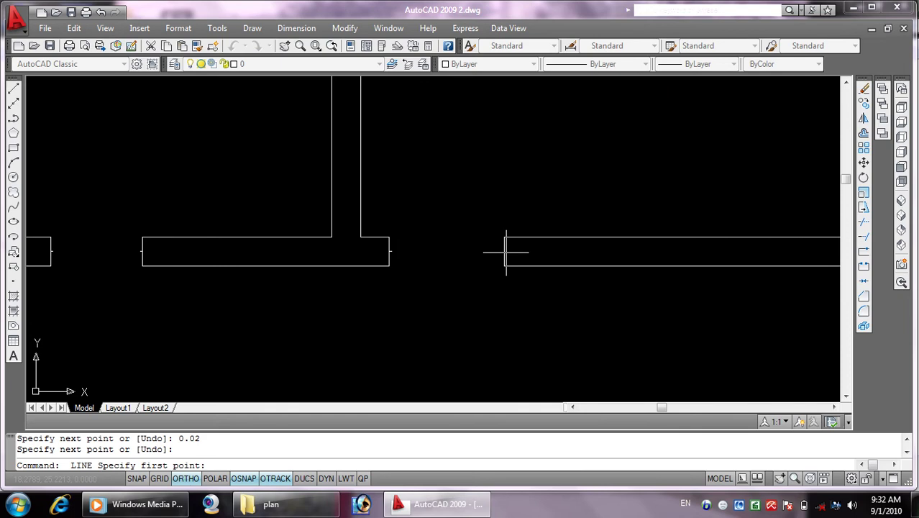
click(506, 252)
text(0.02)
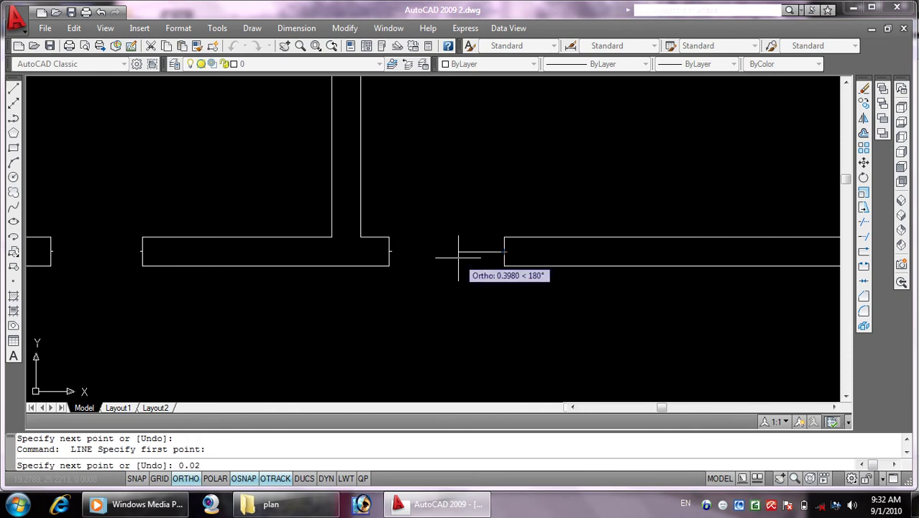
key(Return)
key(Return)
key(Return)
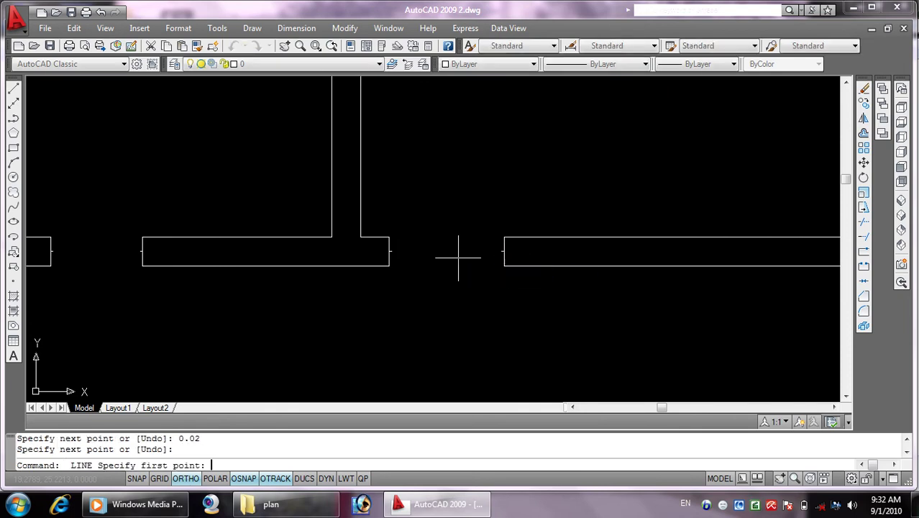
Draw a long vertical line from the wall's midpoint up to the plan's upper part
scroll(410, 240, up, 3)
scroll(405, 241, up, 2)
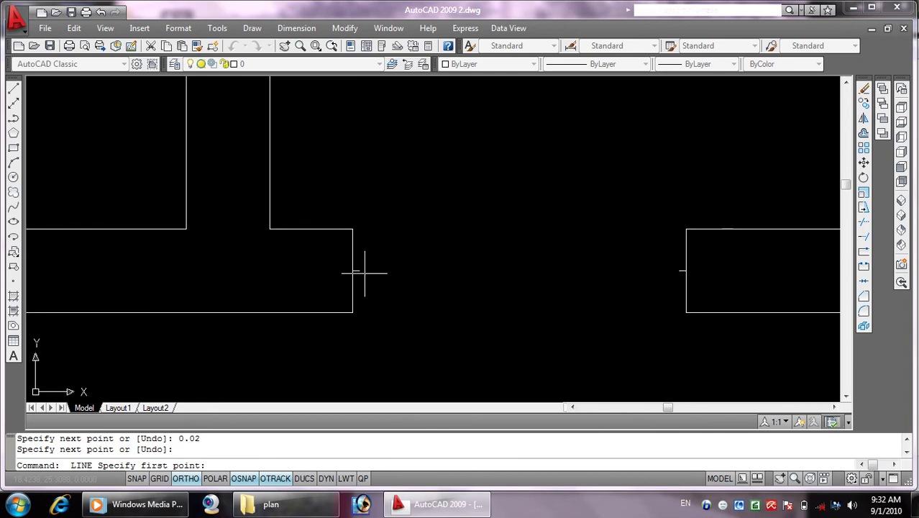
click(355, 272)
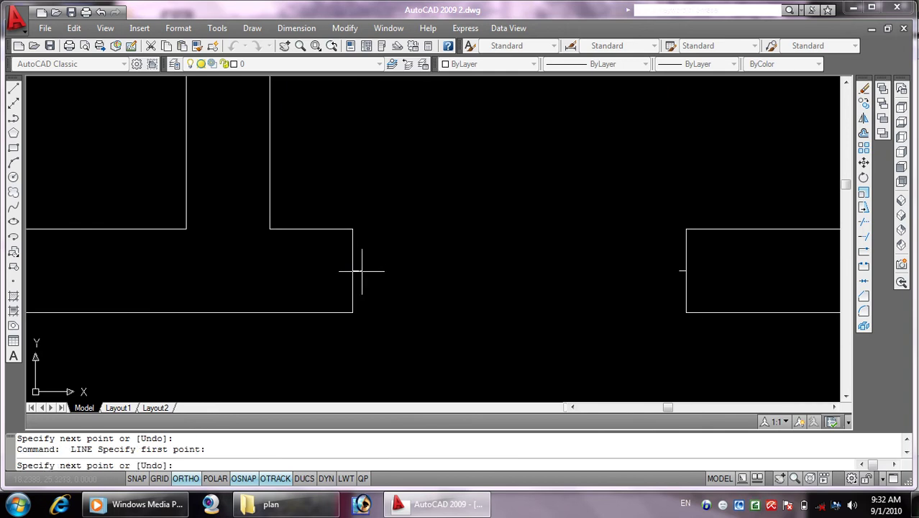
scroll(399, 151, down, 3)
middle_drag(399, 151, 364, 388)
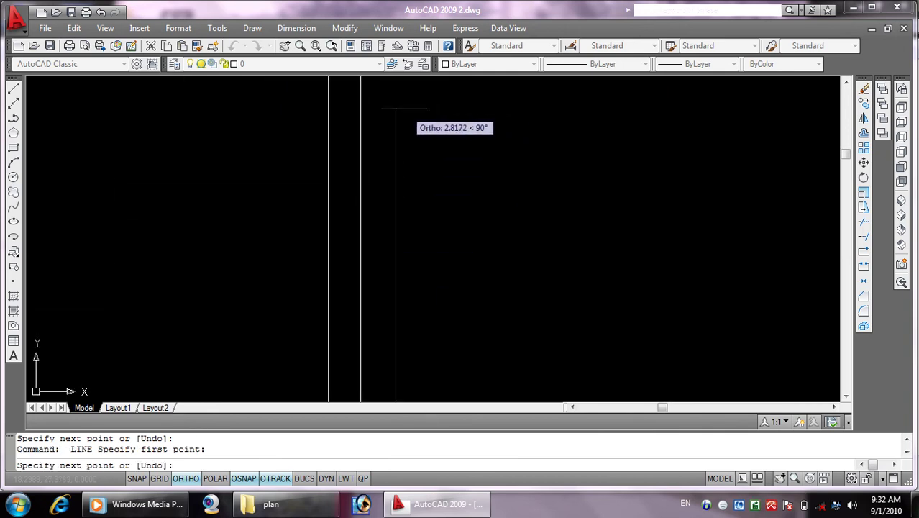
click(396, 109)
right_click(402, 110)
click(424, 119)
Add 0.02 jamb lines at both wall ends of the next doorway
scroll(488, 179, down, 4)
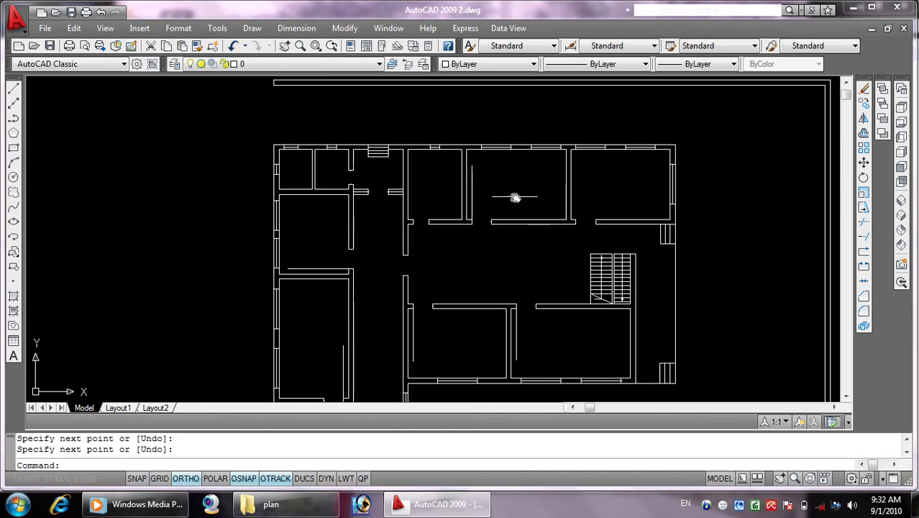
middle_drag(515, 197, 431, 190)
scroll(539, 212, up, 5)
text(l)
key(Return)
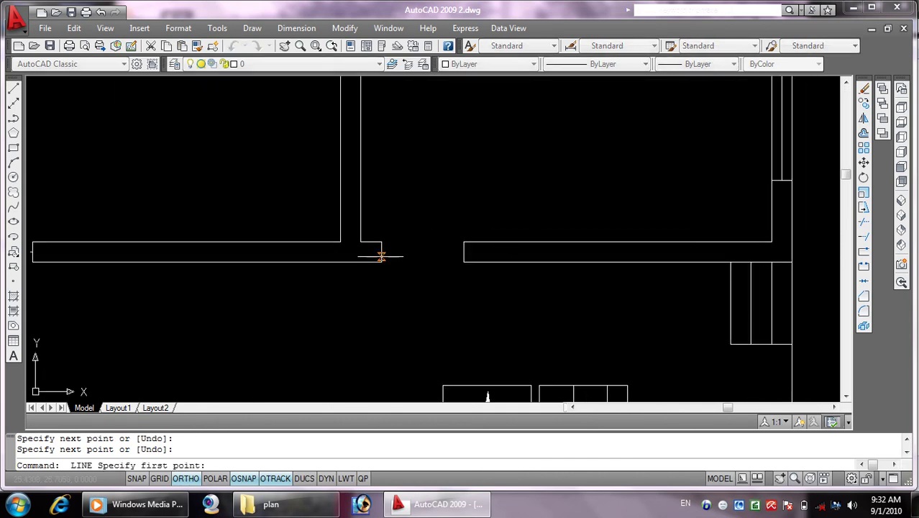
click(382, 251)
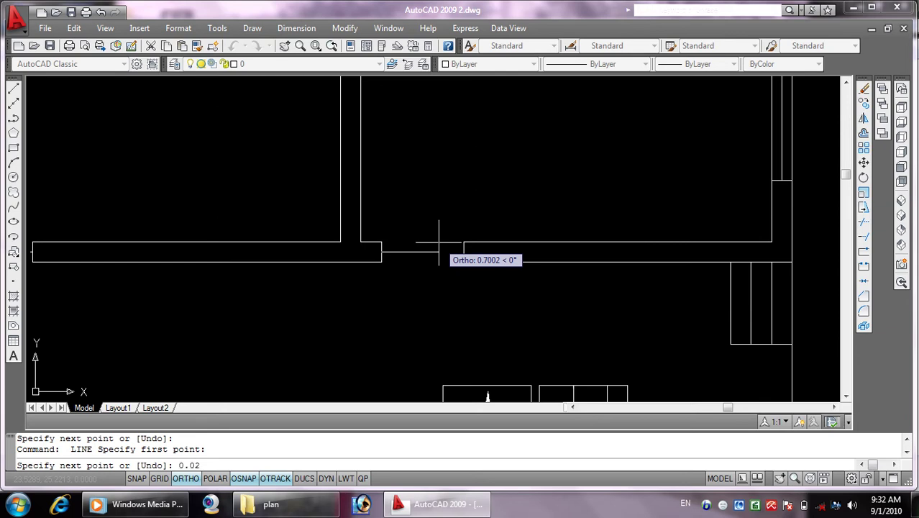
key(Return)
key(Return)
key(Return)
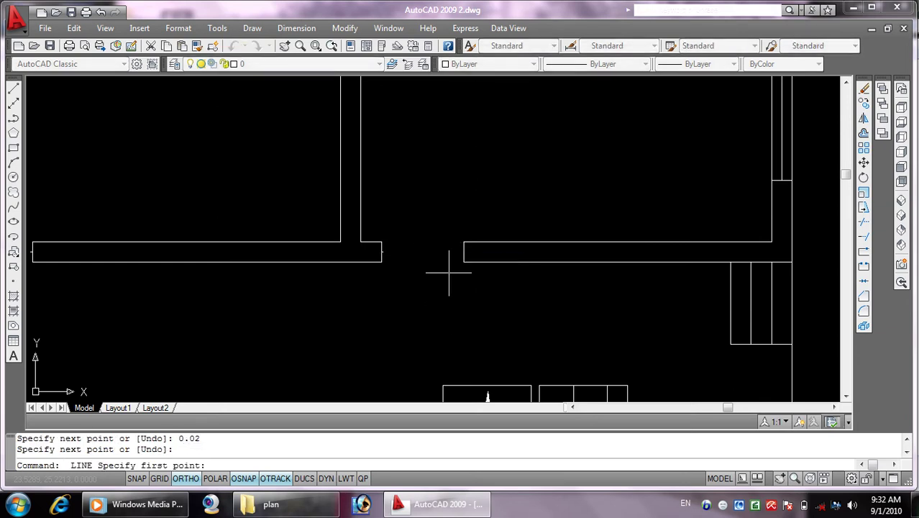
scroll(458, 250, up, 5)
click(472, 258)
text(0.02)
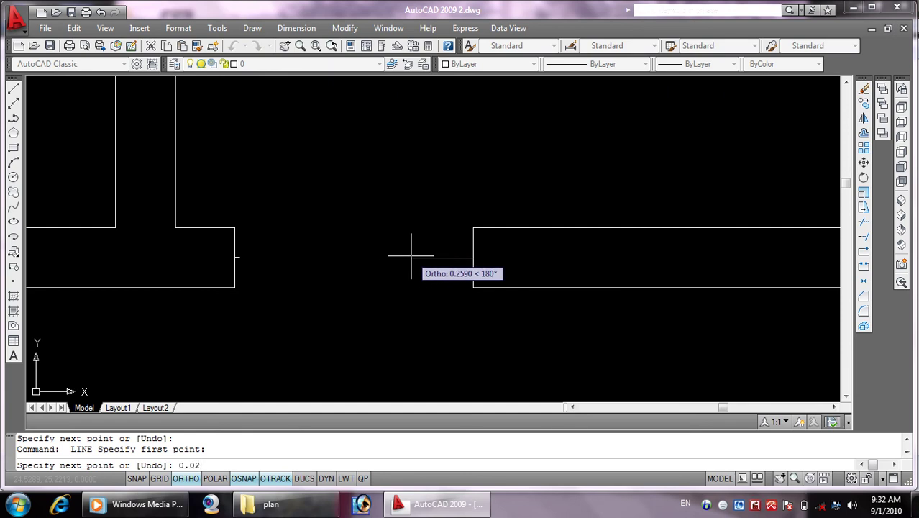
key(Return)
key(Return)
key(Return)
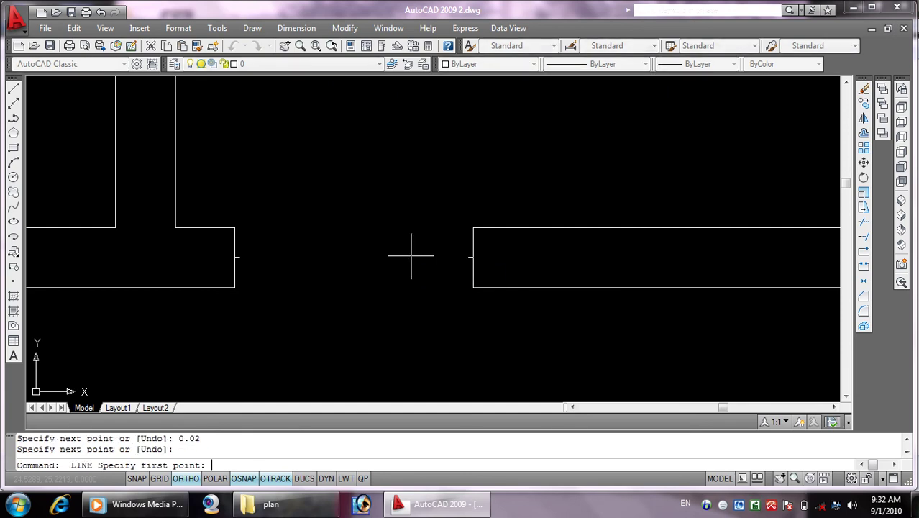
Draw a vertical line upward from a wall end, then view the whole floor plan
scroll(237, 257, up, 5)
click(288, 256)
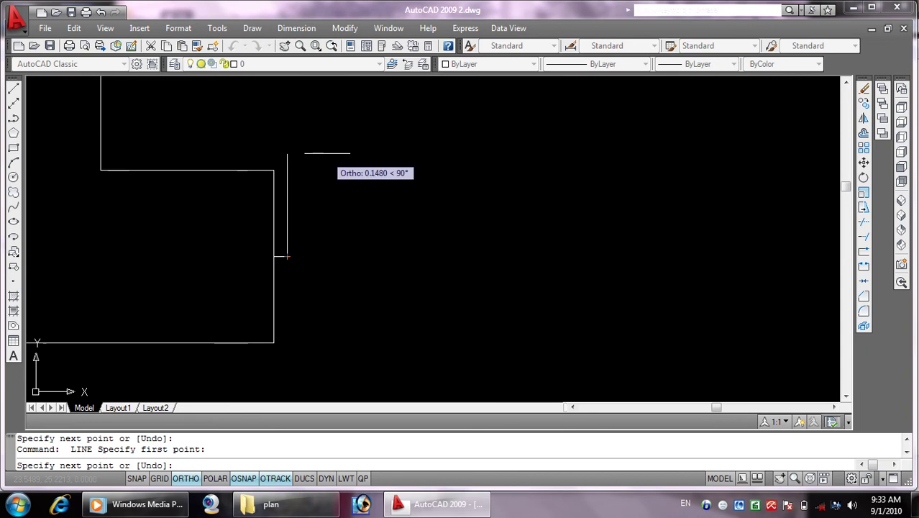
scroll(316, 150, down, 3)
scroll(273, 389, up, 5)
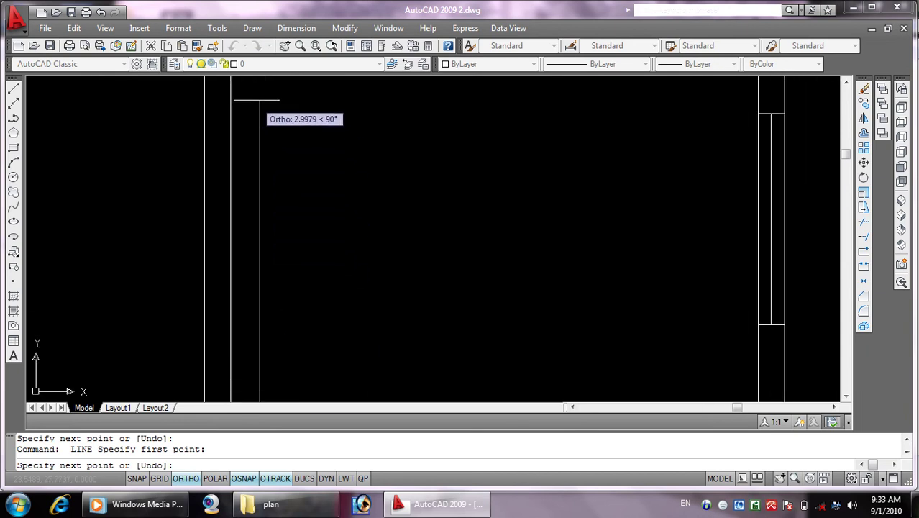
click(259, 94)
right_click(258, 95)
click(284, 105)
scroll(423, 172, down, 3)
scroll(424, 173, down, 2)
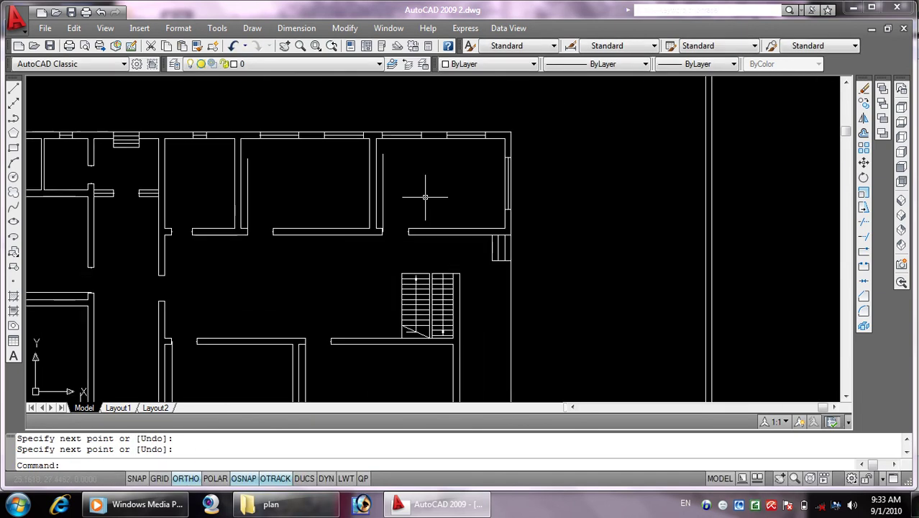
scroll(509, 160, down, 2)
middle_drag(508, 160, 523, 148)
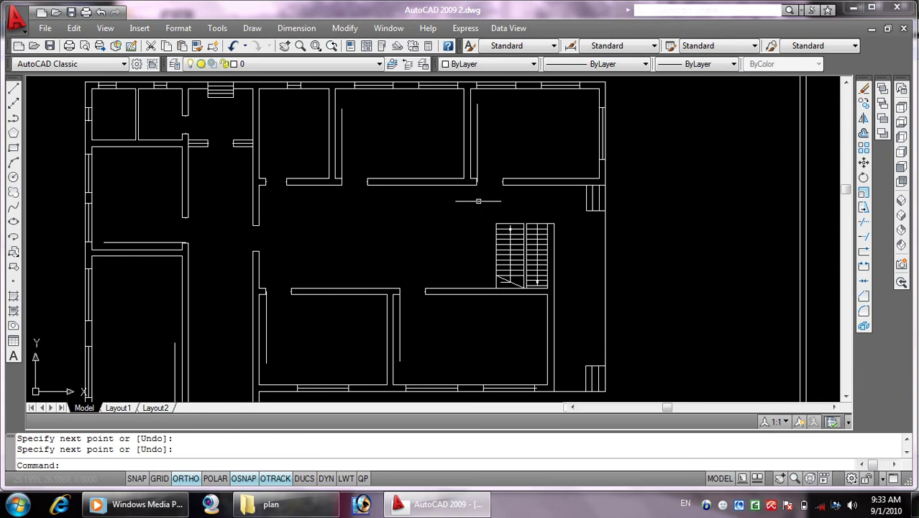
scroll(480, 262, up, 5)
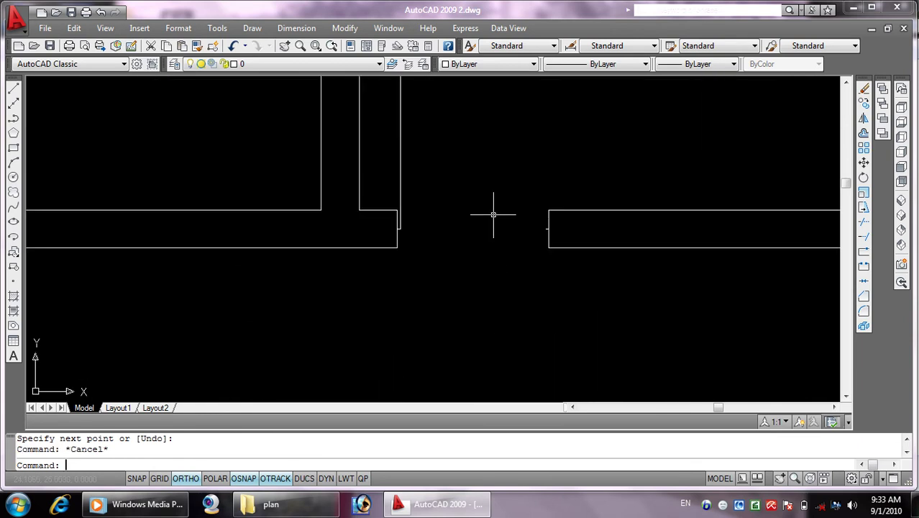
text(c)
Draw 0.96-radius circles at two doorways, each centred on one jamb and reaching the opposite jamb
key(Return)
scroll(396, 233, up, 3)
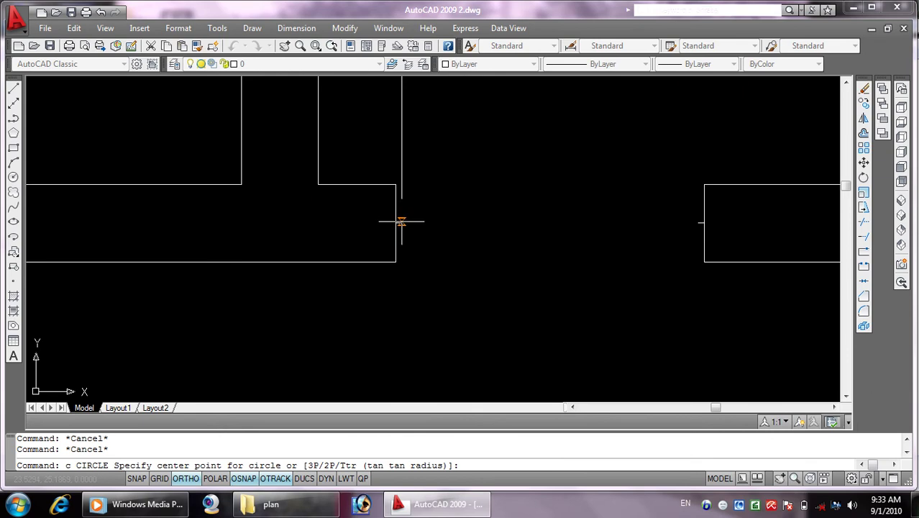
click(402, 222)
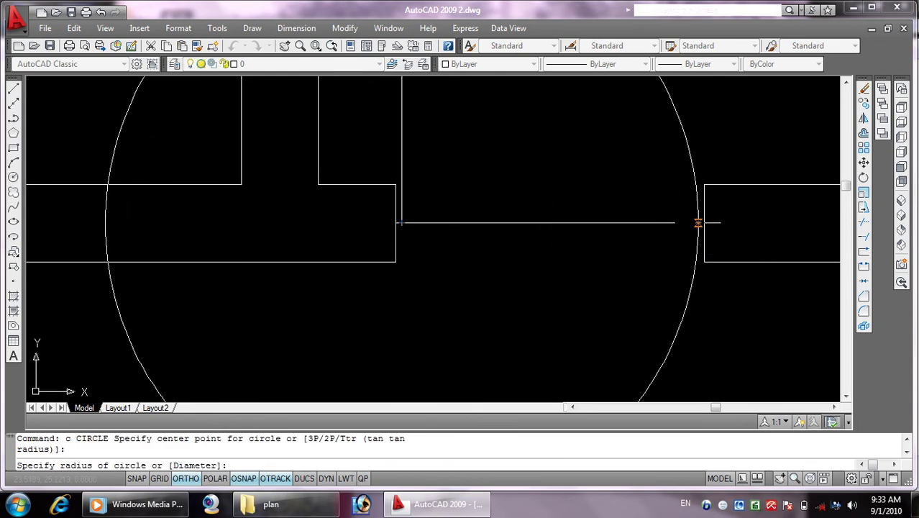
click(698, 223)
key(Return)
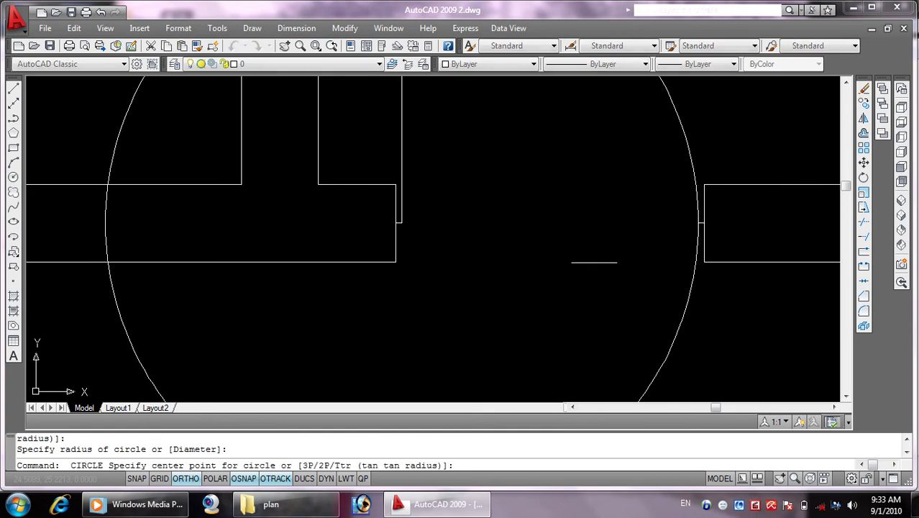
scroll(648, 245, down, 3)
middle_drag(303, 267, 631, 273)
scroll(631, 273, up, 3)
scroll(501, 256, up, 2)
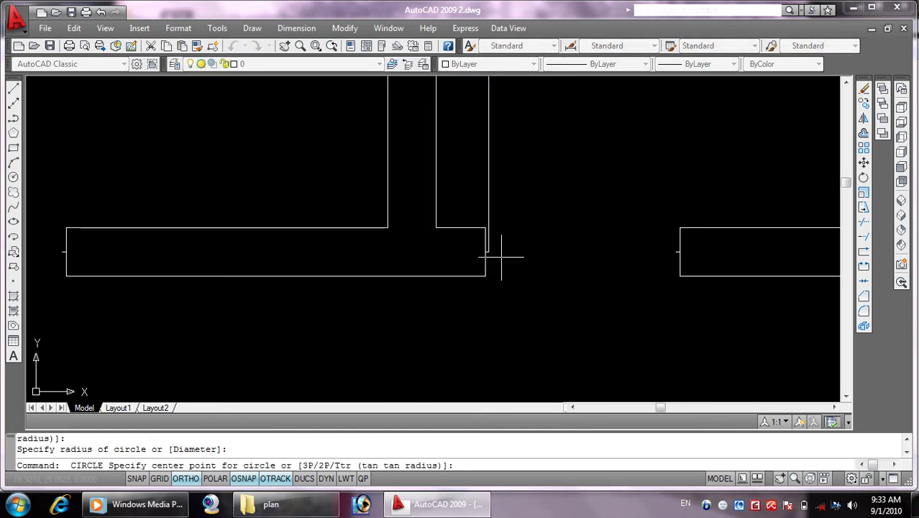
click(488, 252)
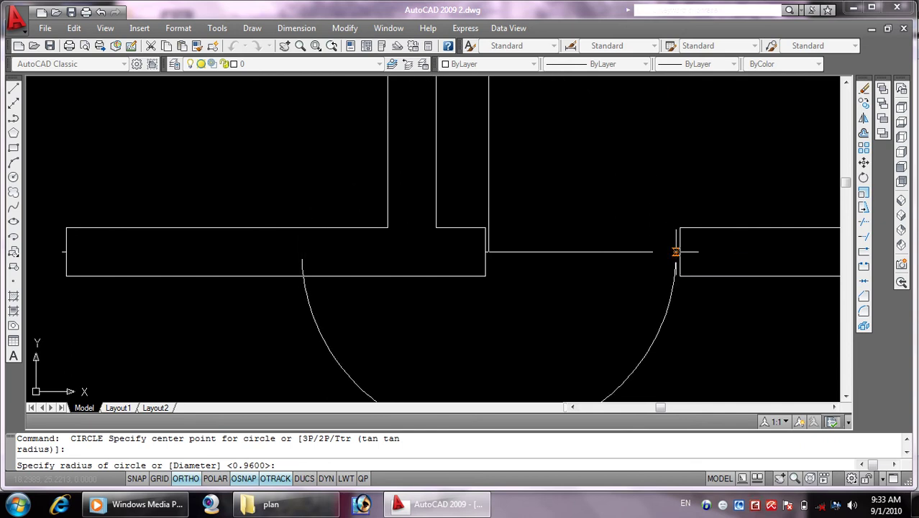
click(676, 252)
scroll(536, 305, down, 5)
scroll(476, 314, up, 1)
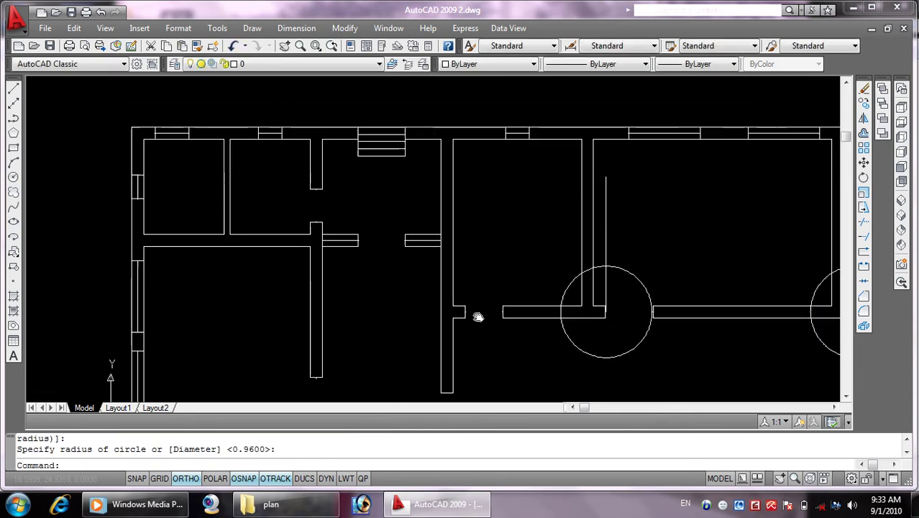
scroll(513, 308, up, 3)
scroll(539, 335, up, 1)
Draw a vertical line from the wall end up into the room above
key(Return)
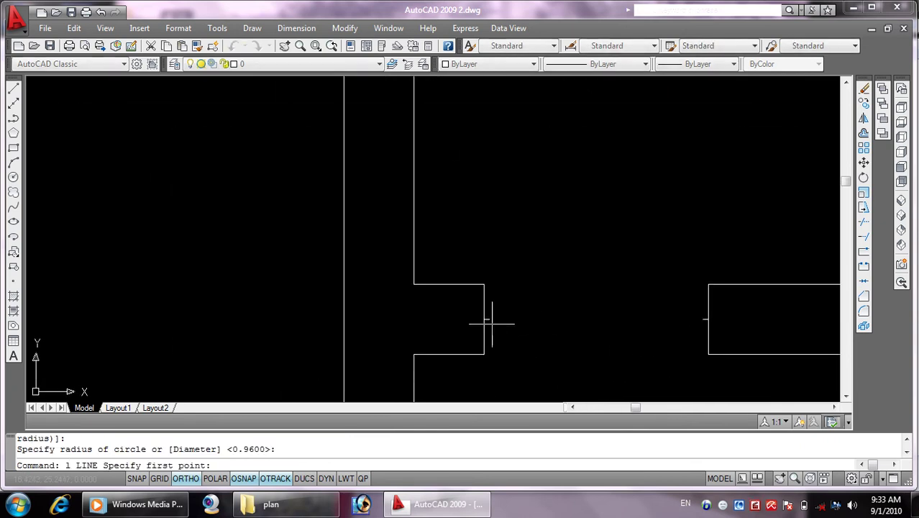
click(487, 318)
scroll(501, 210, down, 3)
middle_drag(502, 210, 492, 343)
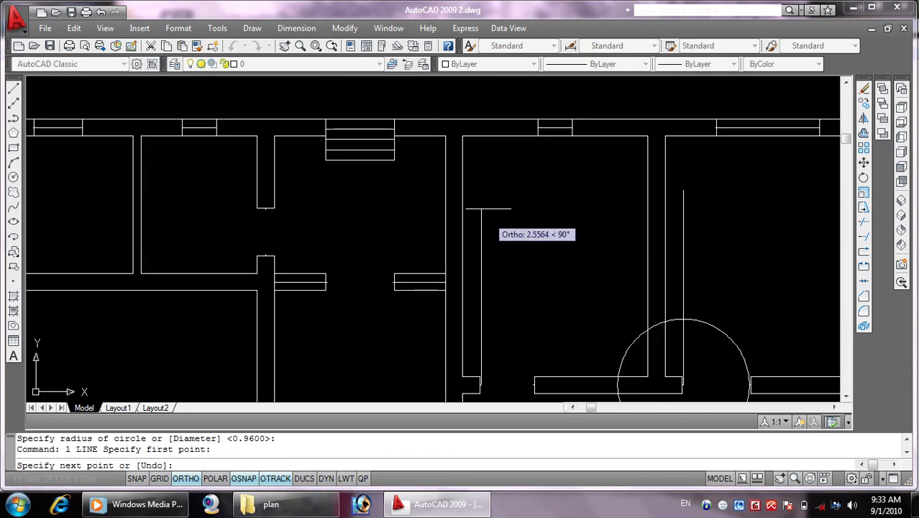
click(480, 190)
right_click(478, 190)
click(502, 196)
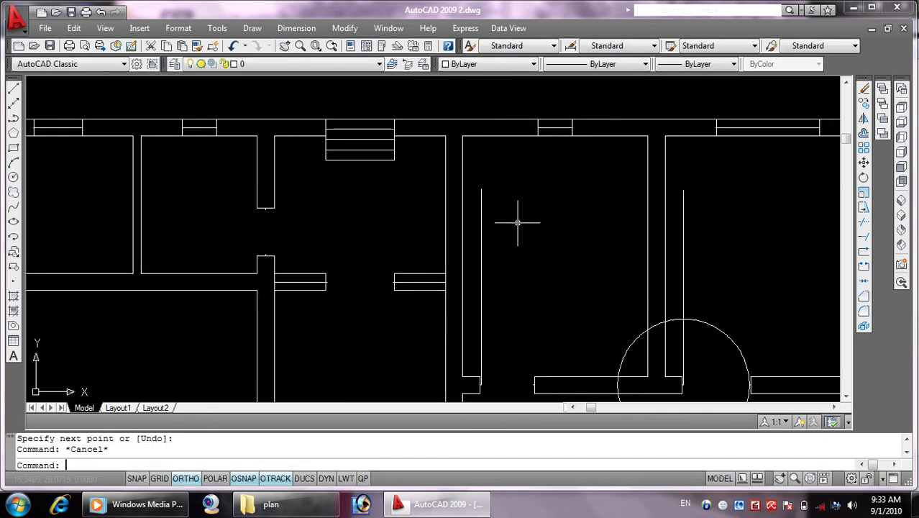
key(Escape)
Draw a circle centred on the doorway's wall end with its radius reaching the opposite jamb
key(Return)
scroll(510, 229, down, 4)
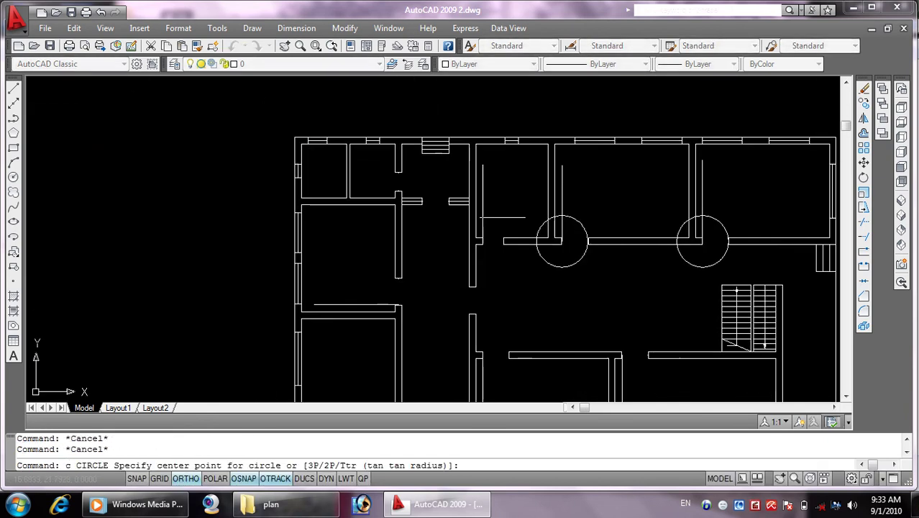
scroll(489, 249, up, 6)
click(446, 228)
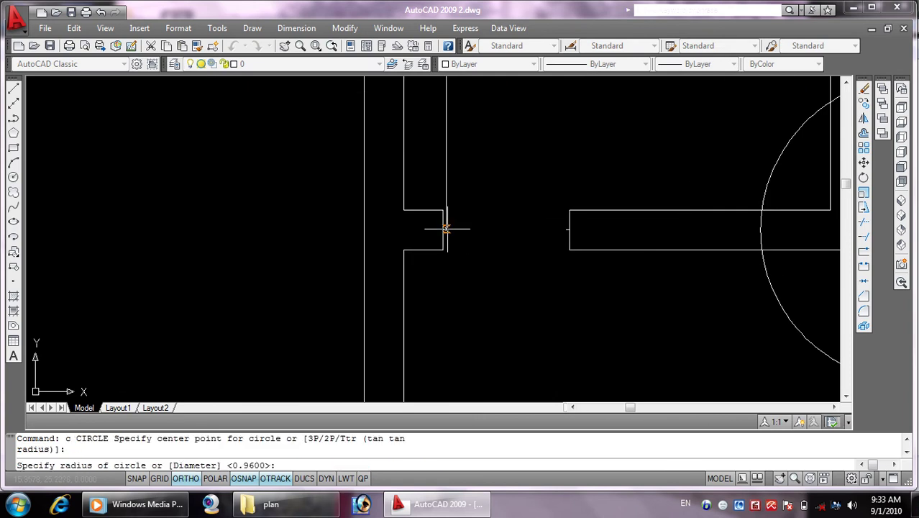
click(566, 229)
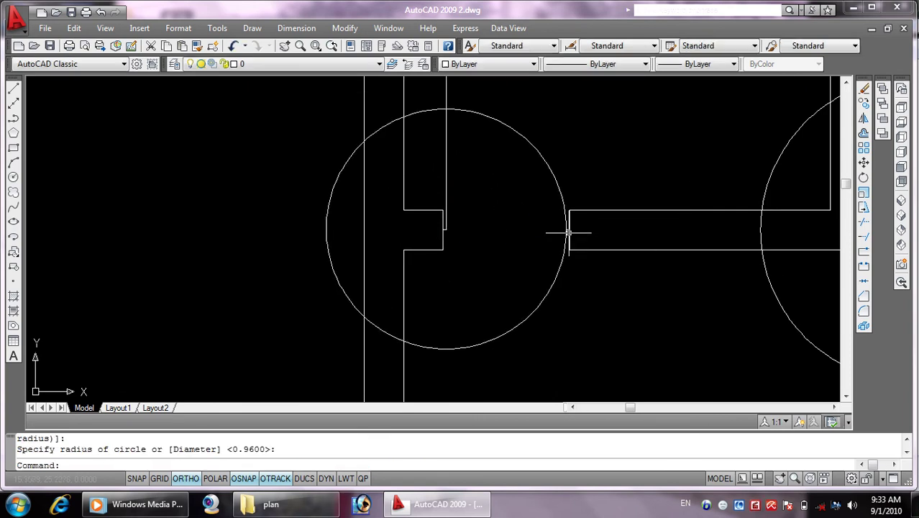
scroll(565, 232, down, 4)
scroll(468, 201, up, 1)
scroll(400, 278, up, 2)
scroll(400, 279, up, 3)
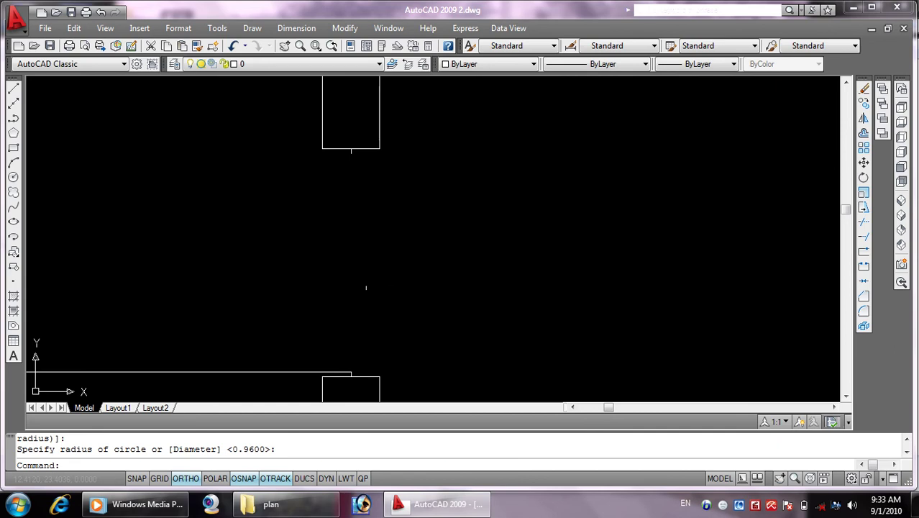
Add a circle at the next doorway, centred on the lower wall end and reaching the upper one
key(Return)
click(351, 371)
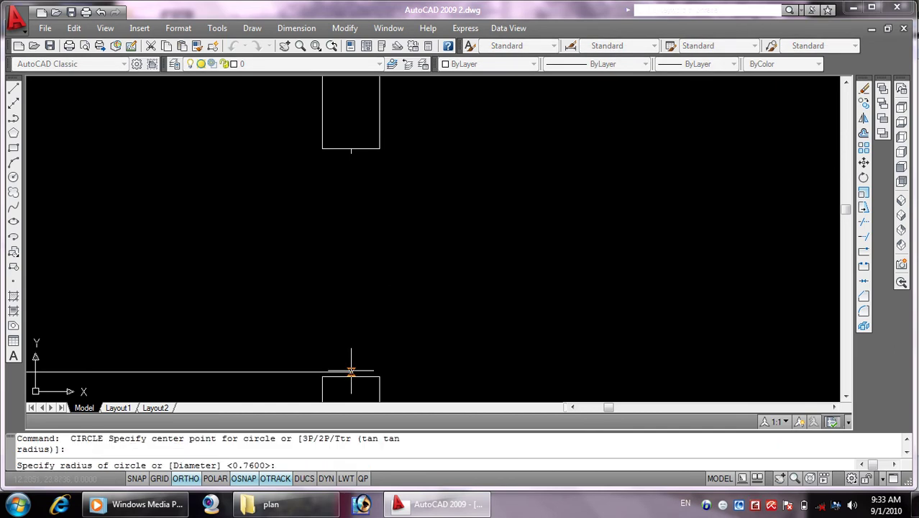
click(351, 153)
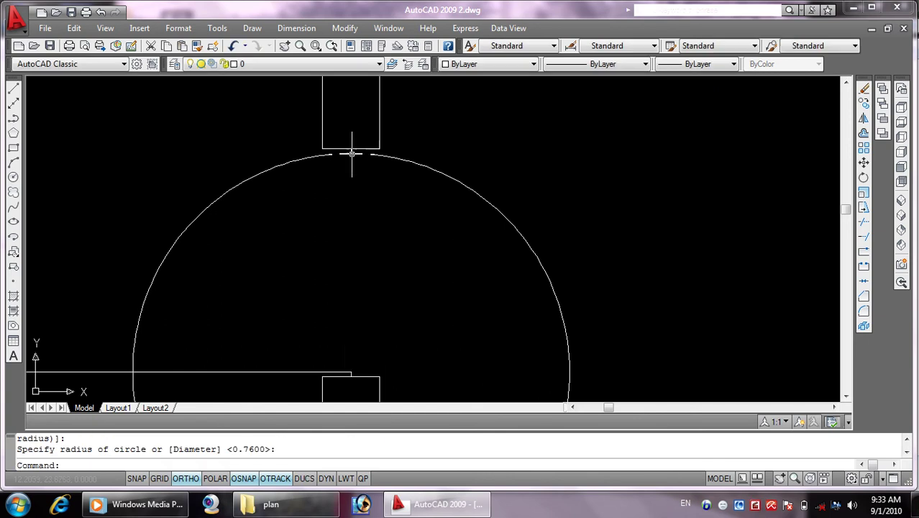
scroll(351, 153, down, 3)
scroll(438, 185, up, 1)
scroll(355, 269, up, 3)
scroll(356, 269, up, 4)
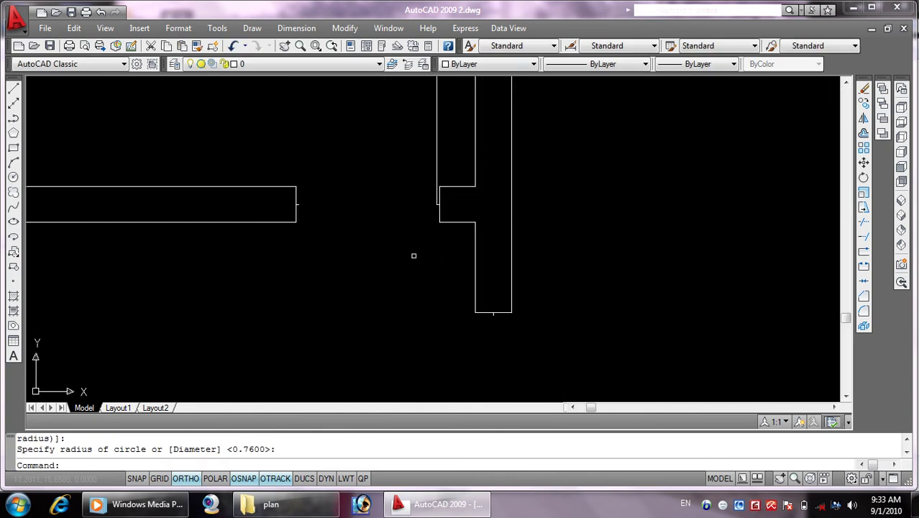
Add a third circle centred on a door-jamb corner and sized to the opposite jamb
key(Return)
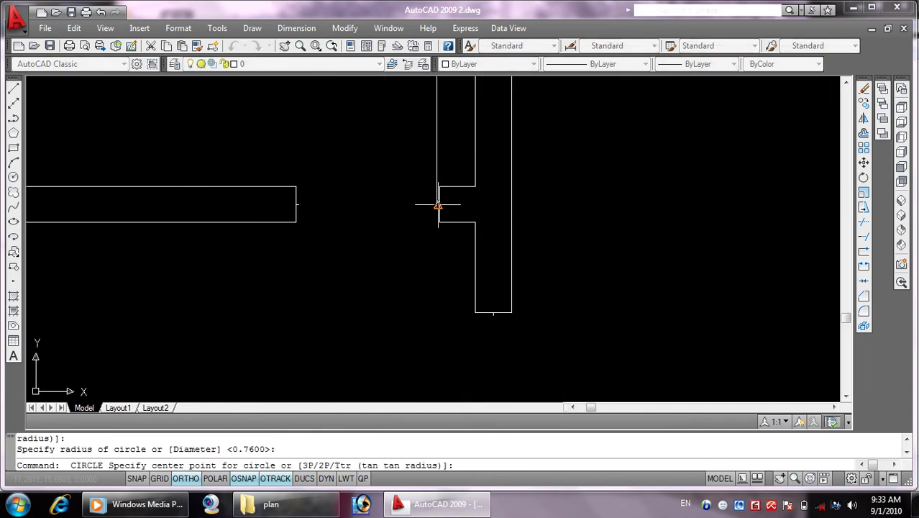
scroll(435, 204, up, 5)
click(457, 195)
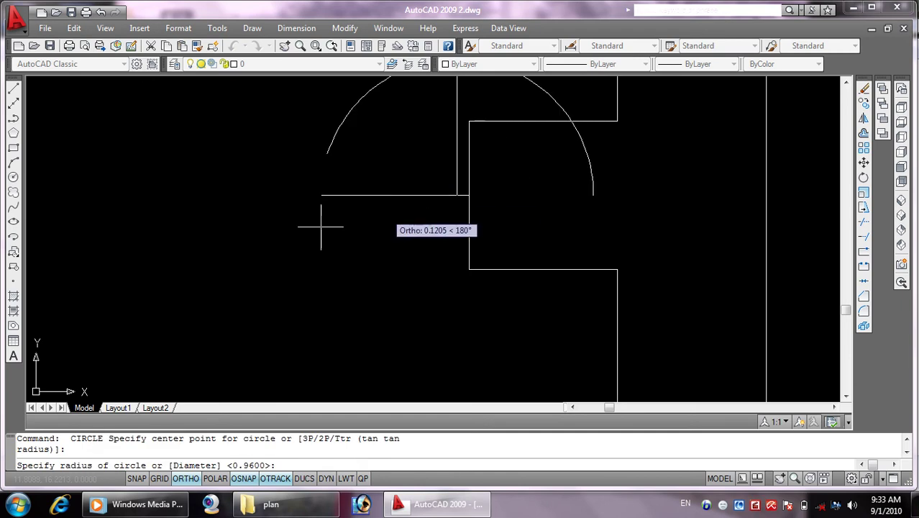
middle_drag(318, 223, 371, 210)
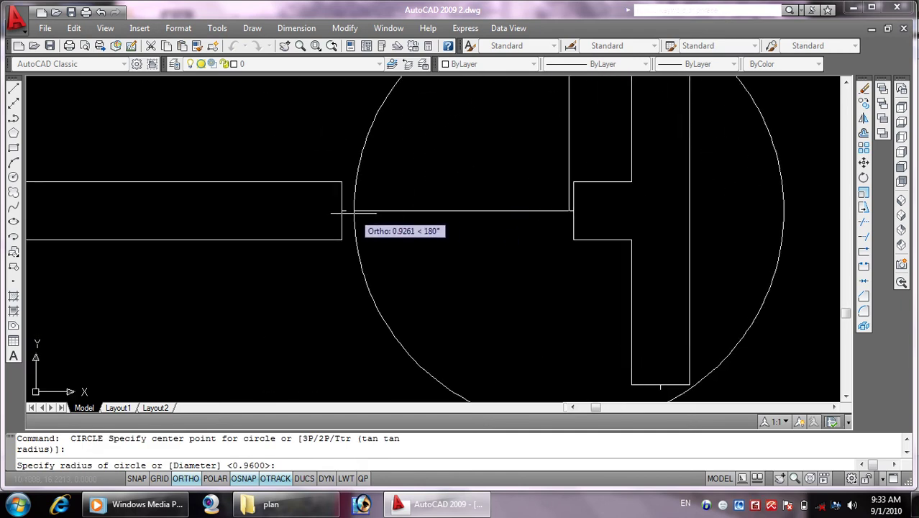
click(346, 210)
scroll(439, 225, down, 3)
scroll(503, 262, down, 3)
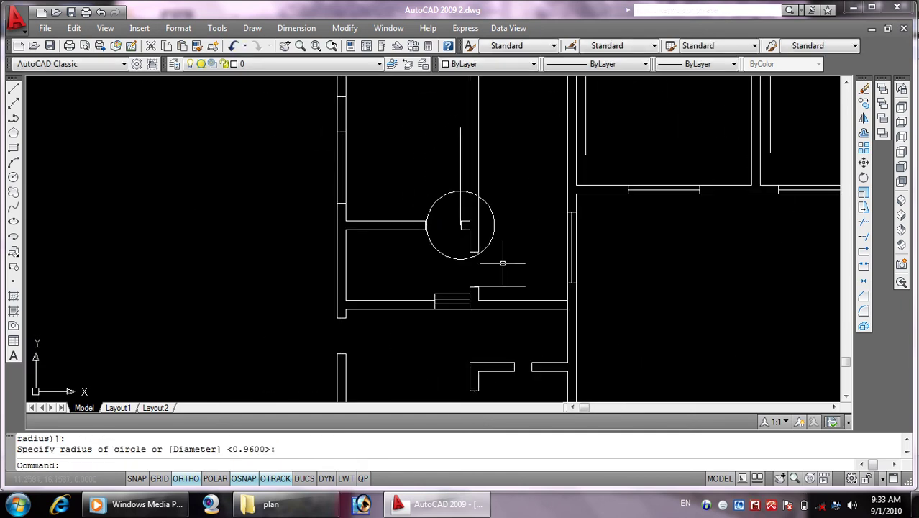
middle_drag(502, 261, 507, 180)
scroll(478, 201, up, 5)
Add a fourth circle at the next doorway, centred on the wall corner and reaching the far jamb
key(Return)
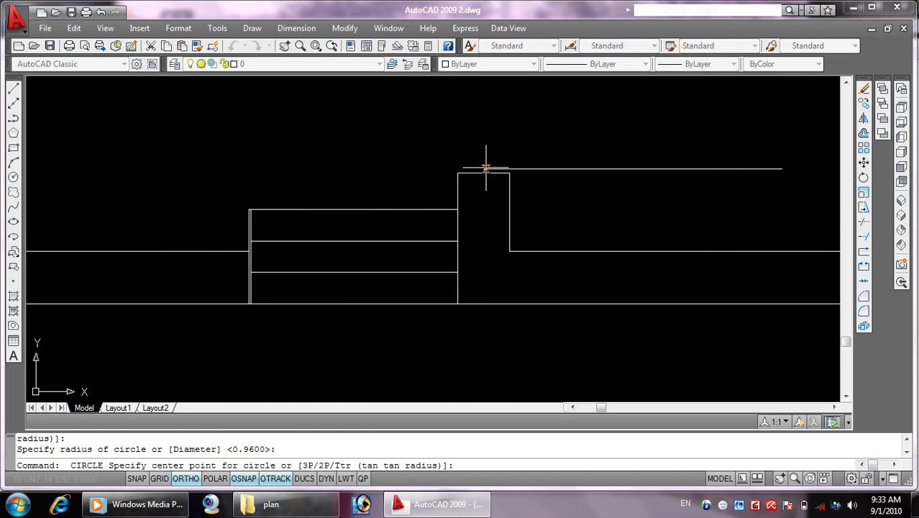
click(484, 168)
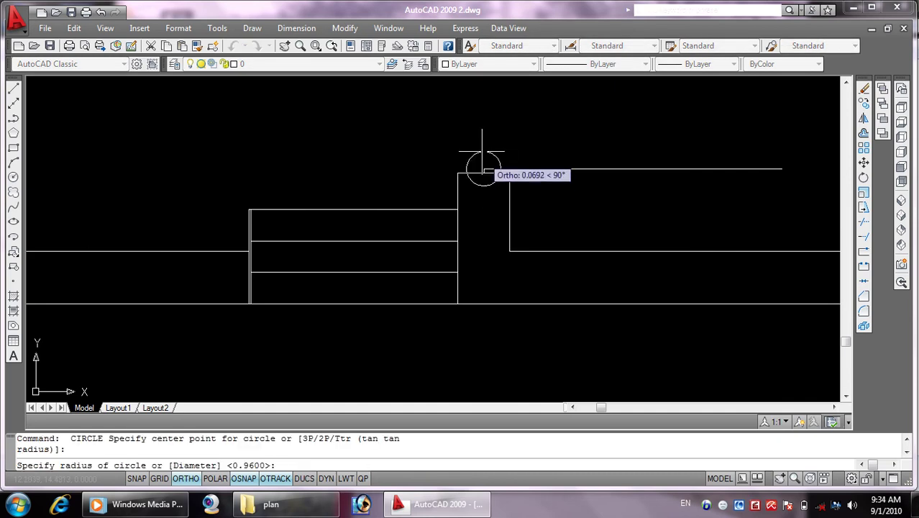
middle_drag(484, 164, 477, 304)
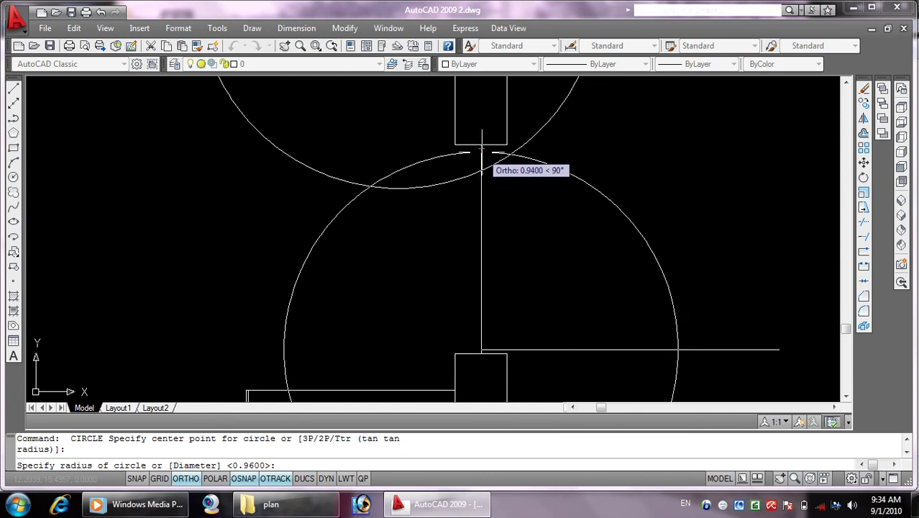
scroll(484, 155, up, 5)
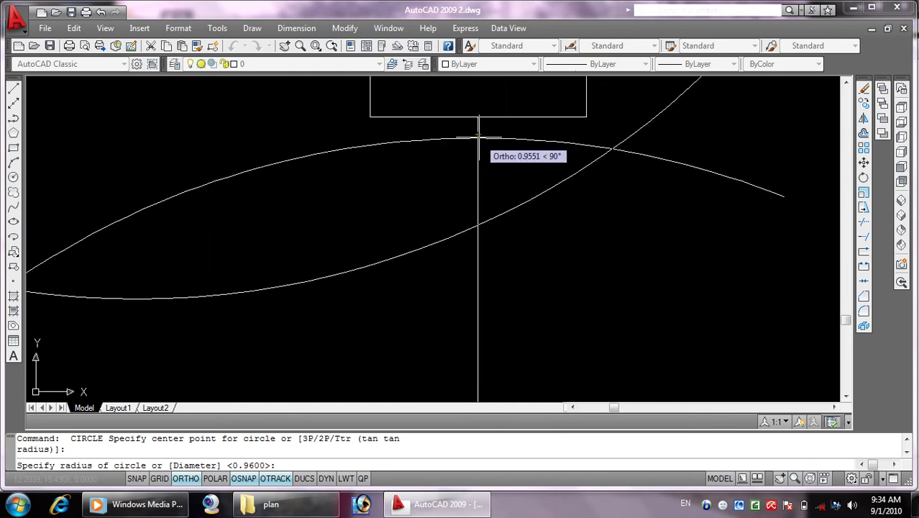
click(478, 134)
scroll(551, 220, down, 5)
scroll(585, 263, down, 5)
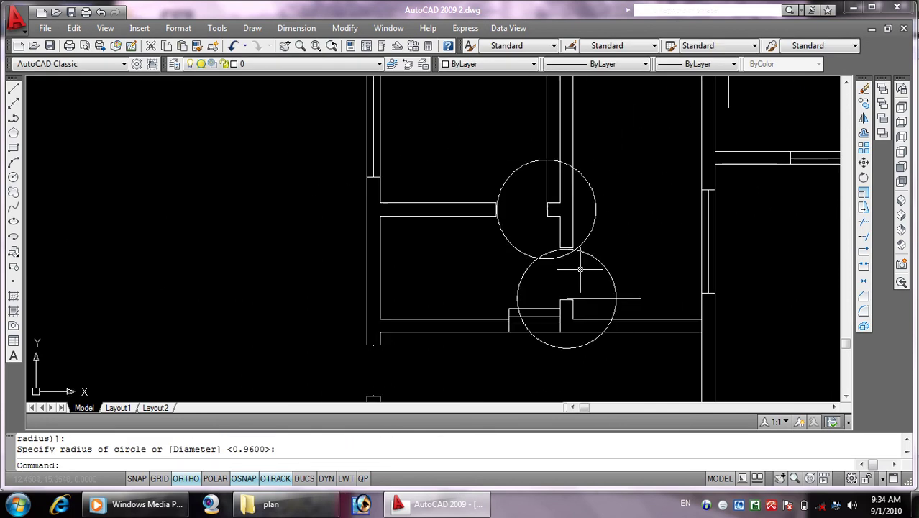
middle_drag(667, 260, 490, 162)
scroll(465, 371, up, 2)
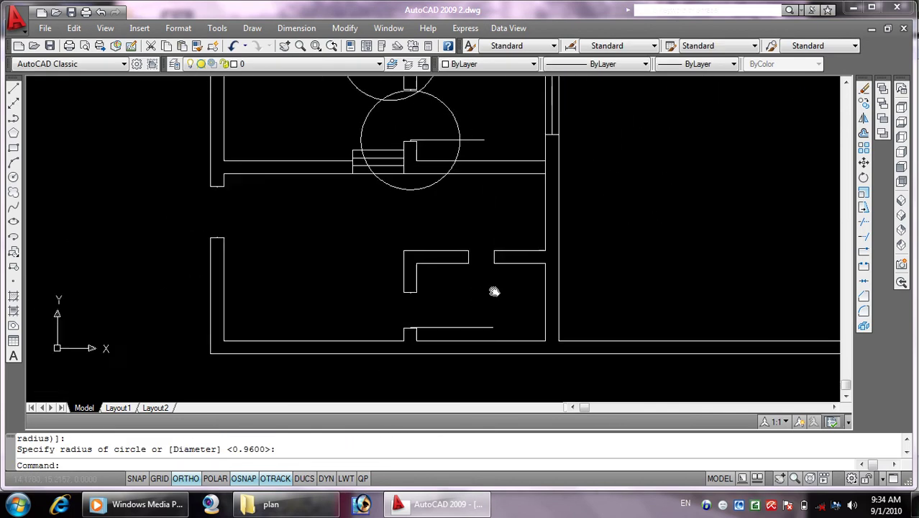
scroll(493, 289, up, 3)
Draw two doorway circles, about 0.66 and 0.96 in radius, each centred on a jamb and reaching the opposite side
scroll(484, 234, up, 3)
key(Return)
scroll(513, 179, down, 2)
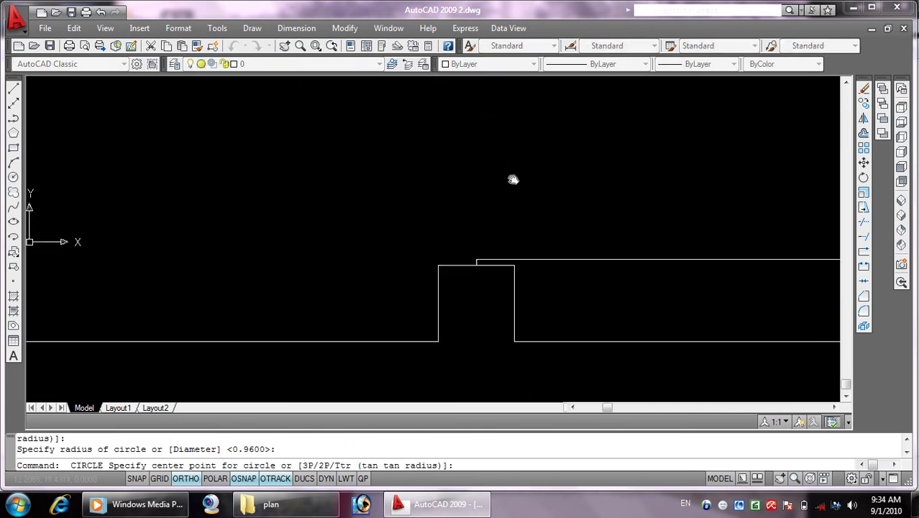
click(477, 252)
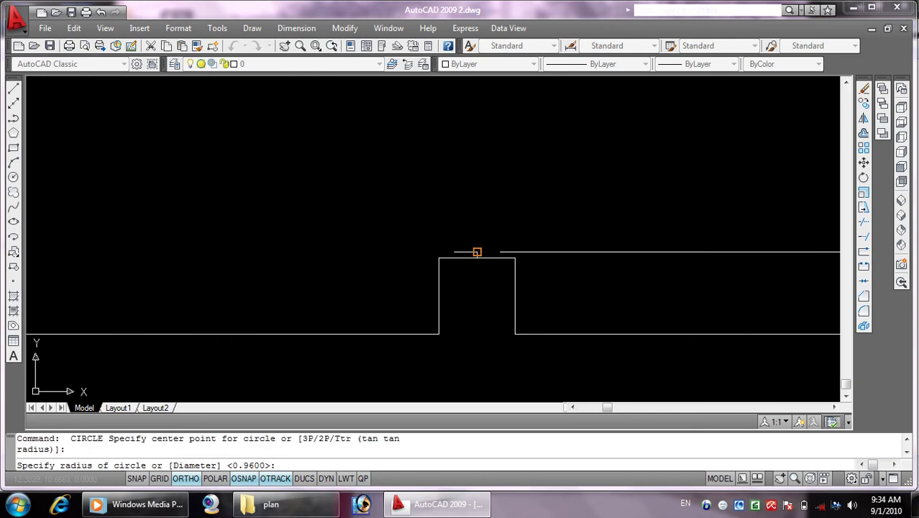
scroll(482, 343, up, 3)
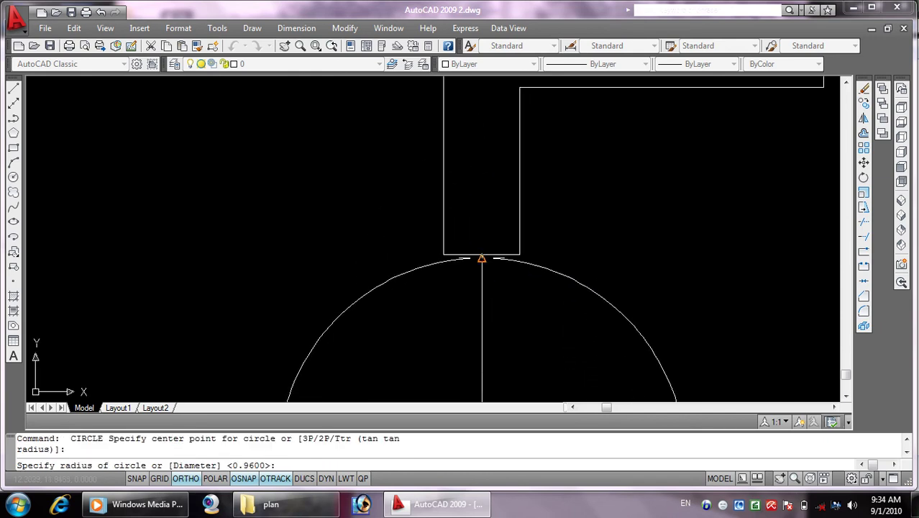
click(483, 259)
scroll(452, 285, down, 4)
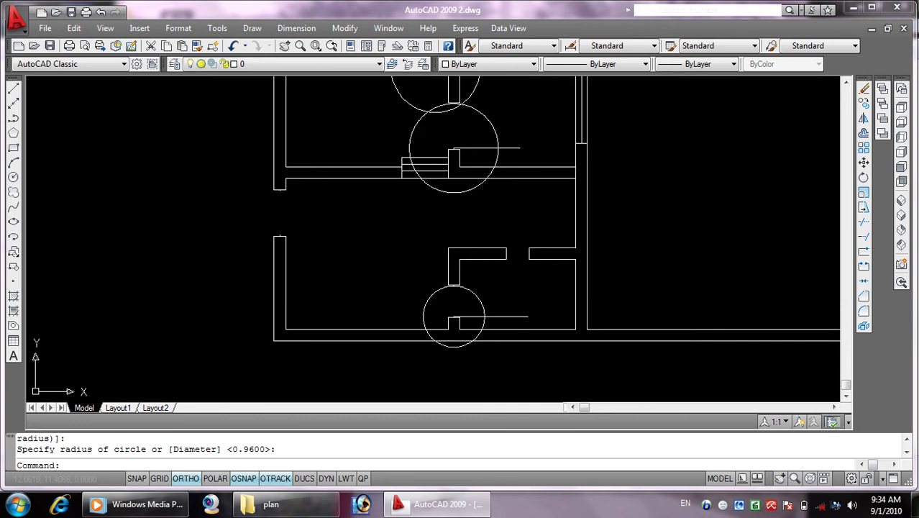
scroll(301, 338, down, 1)
scroll(585, 246, up, 1)
scroll(666, 252, down, 2)
scroll(665, 252, down, 2)
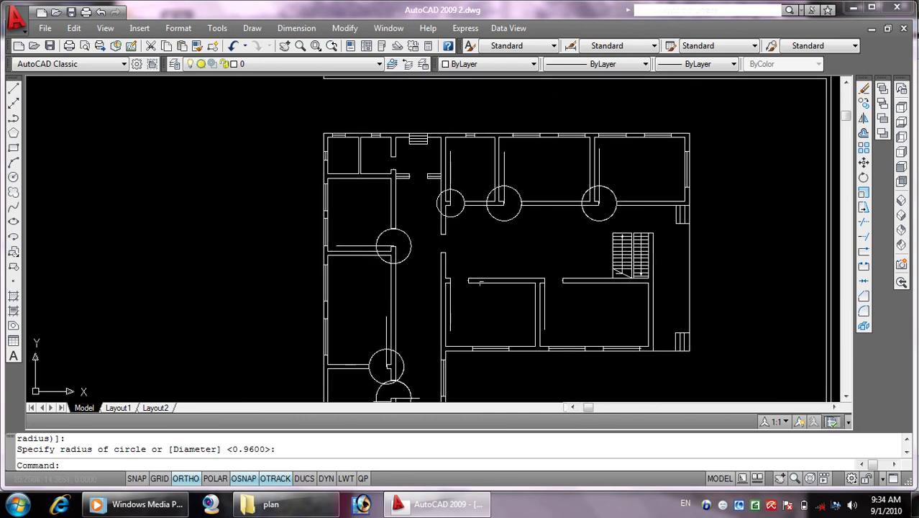
scroll(468, 297, up, 5)
scroll(571, 240, up, 2)
key(Return)
scroll(523, 223, up, 2)
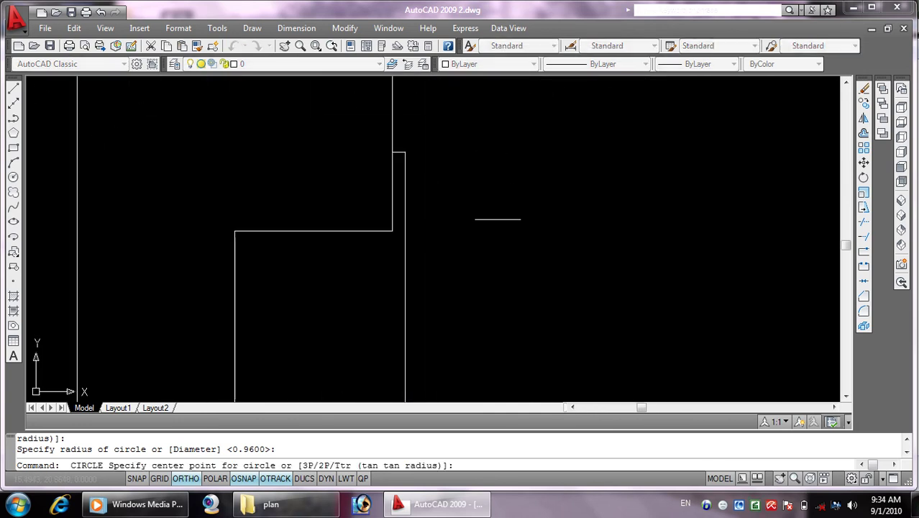
click(405, 151)
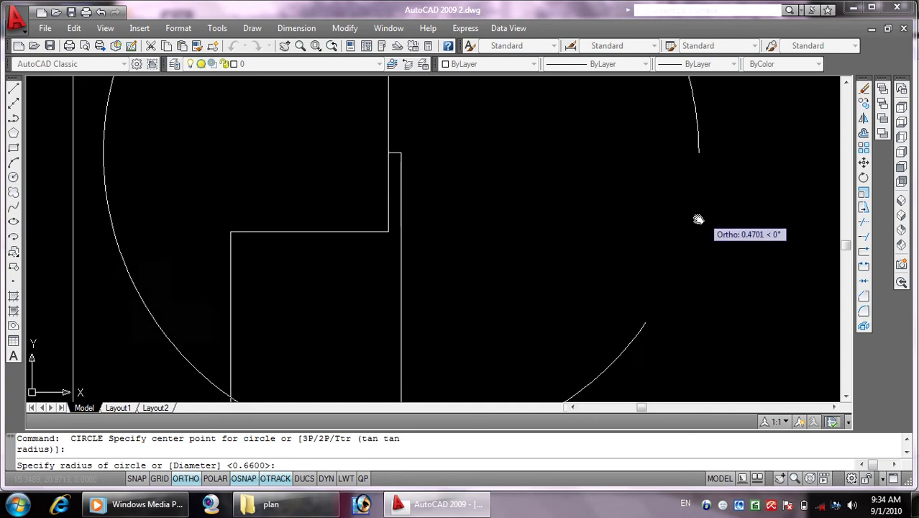
middle_drag(697, 220, 430, 266)
click(733, 208)
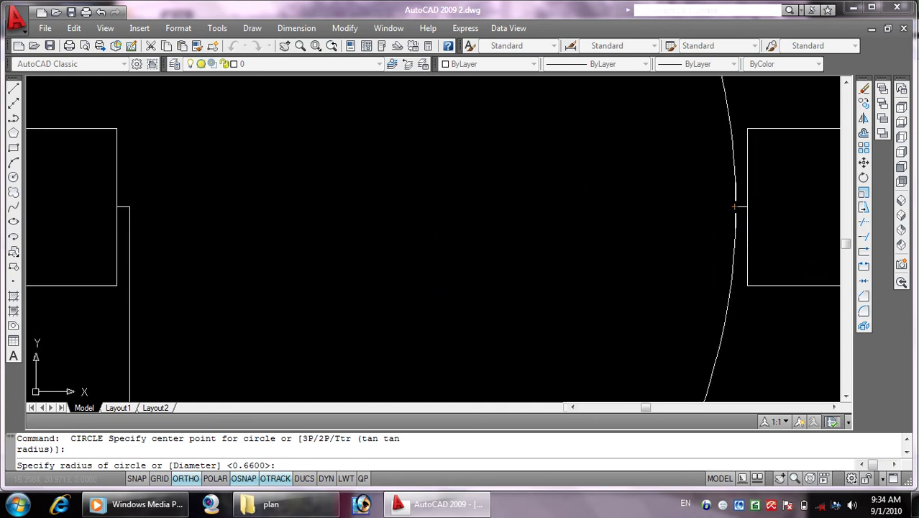
scroll(610, 254, down, 5)
Start a circle at the next doorway, centred on its wall endpoint
key(Return)
mouse_move(740, 301)
middle_down()
mouse_move(302, 320)
mouse_move(601, 258)
middle_up()
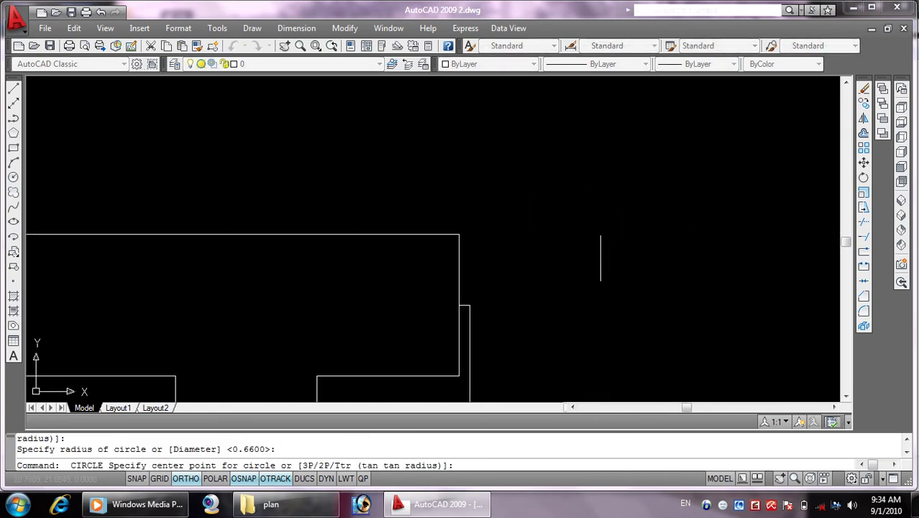
click(470, 305)
middle_drag(470, 305, 345, 309)
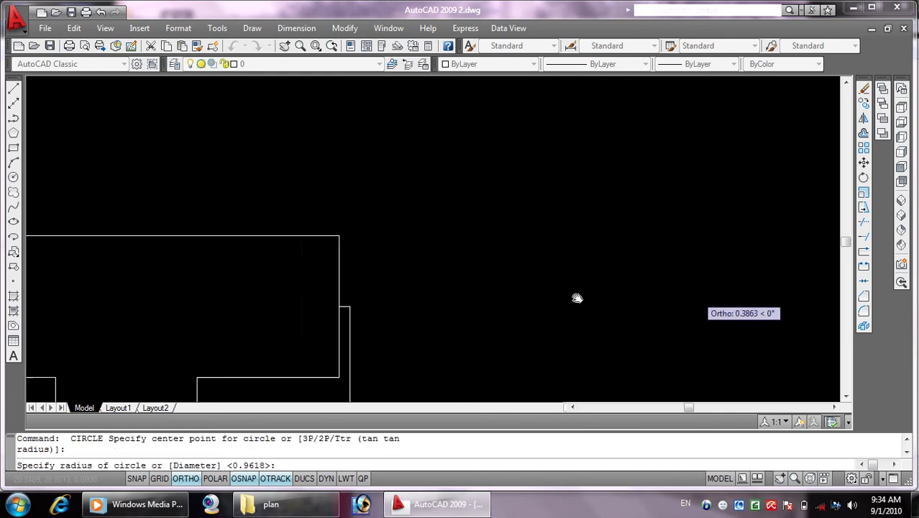
middle_drag(579, 298, 243, 309)
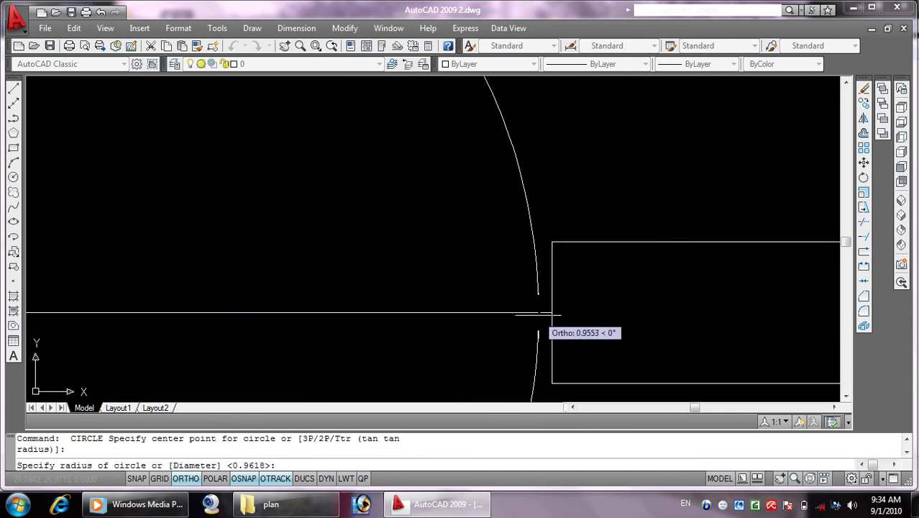
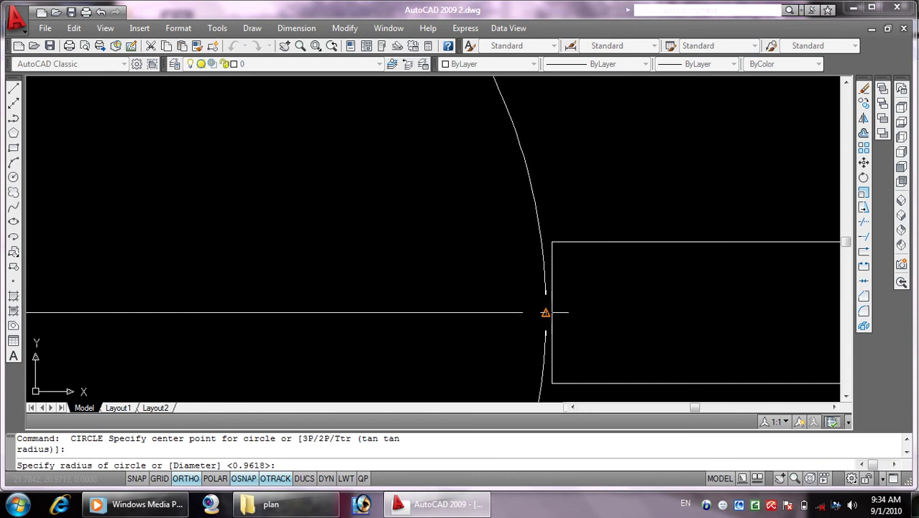
Finish the door-swing circle at radius 0.9618, making eight circles across the plan
scroll(540, 313, up, 3)
scroll(518, 316, up, 4)
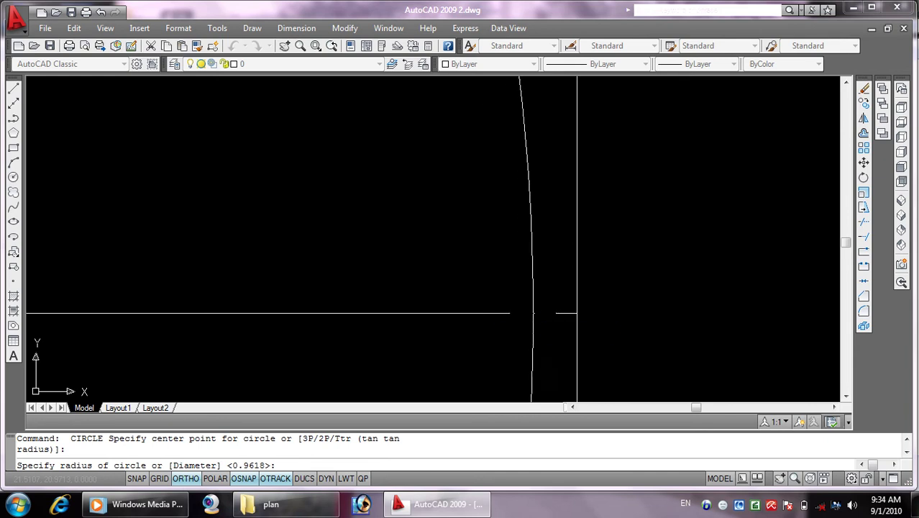
click(535, 313)
scroll(536, 313, down, 3)
scroll(407, 275, down, 3)
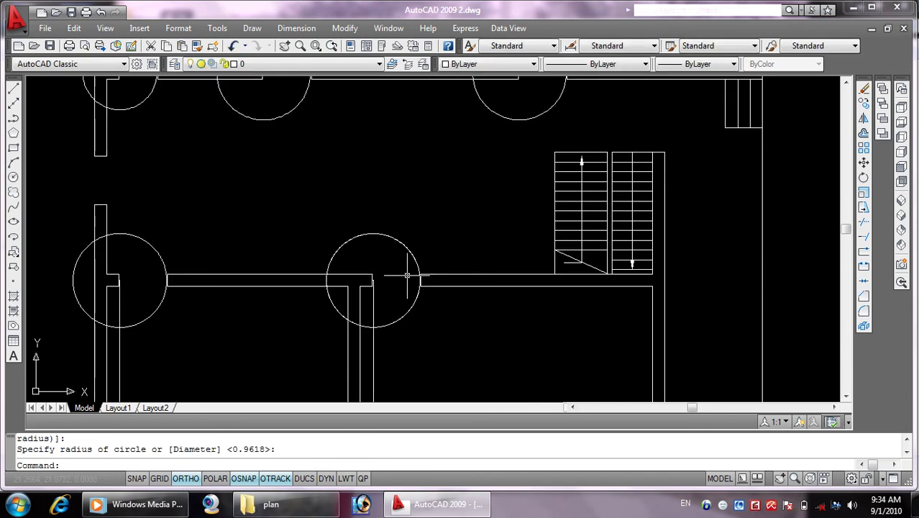
scroll(503, 272, down, 3)
mouse_move(486, 290)
middle_down()
mouse_move(619, 274)
mouse_move(635, 256)
middle_up()
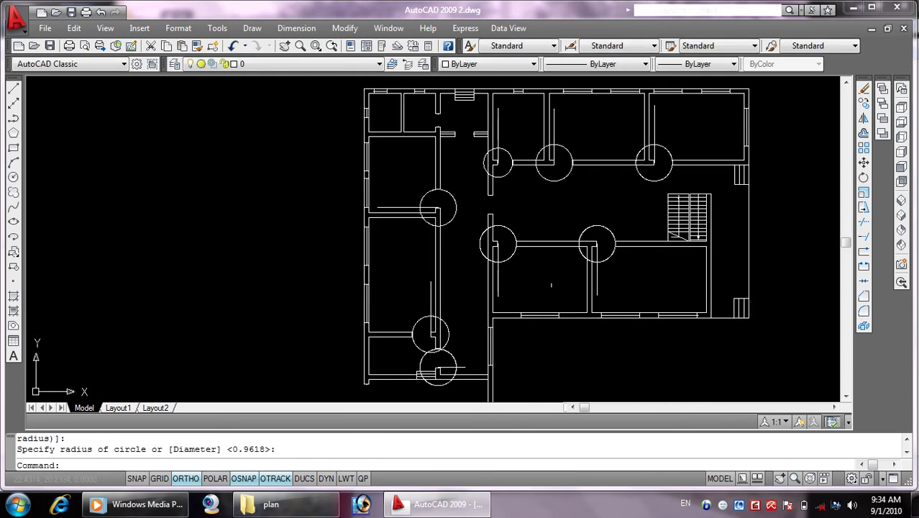
key(Escape)
key(Escape)
text(o)
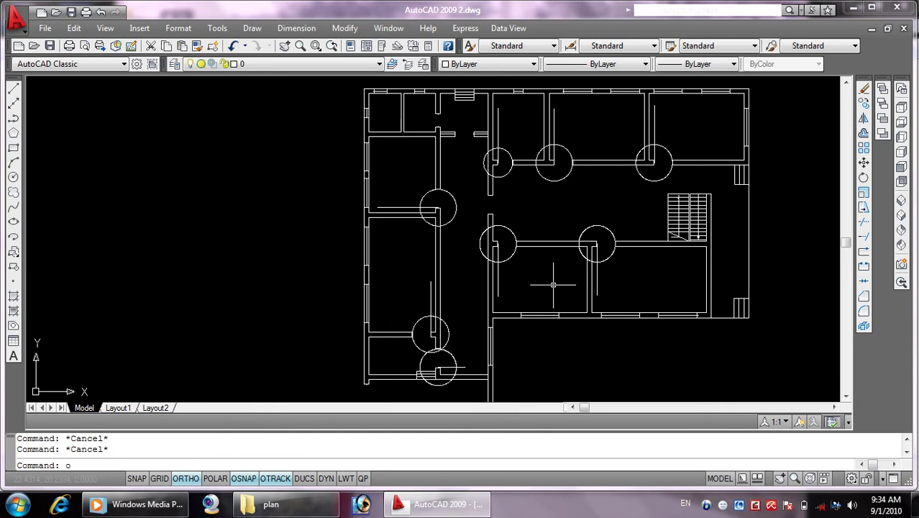
Offset the three upper door leaf lines by 0.01
key(Return)
text(0)
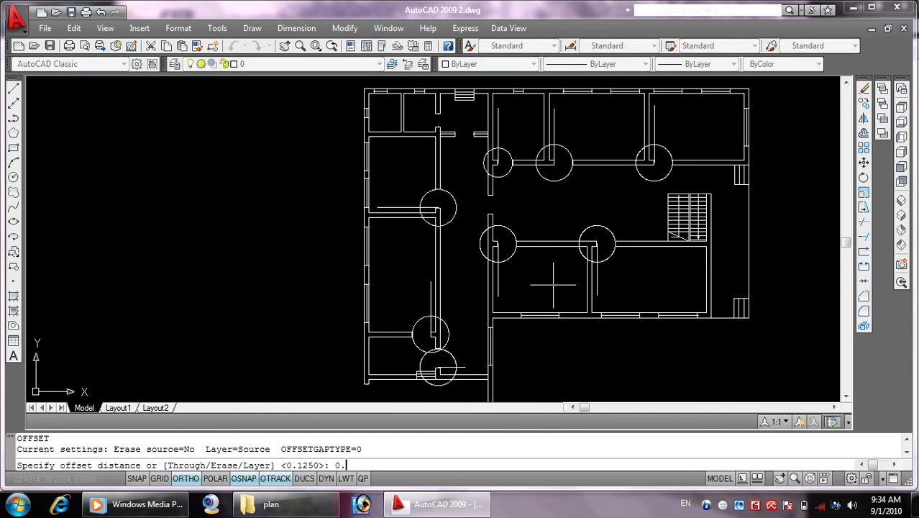
text(1)
key(Return)
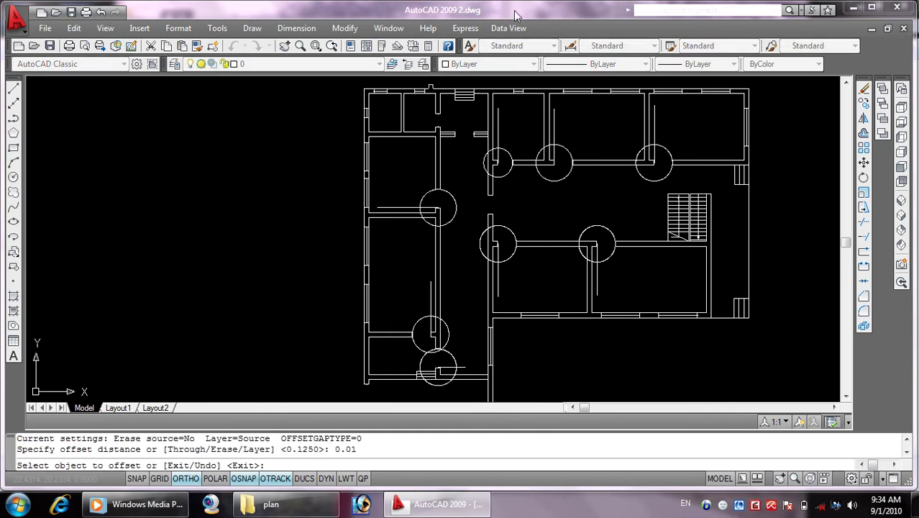
scroll(660, 120, up, 3)
click(654, 120)
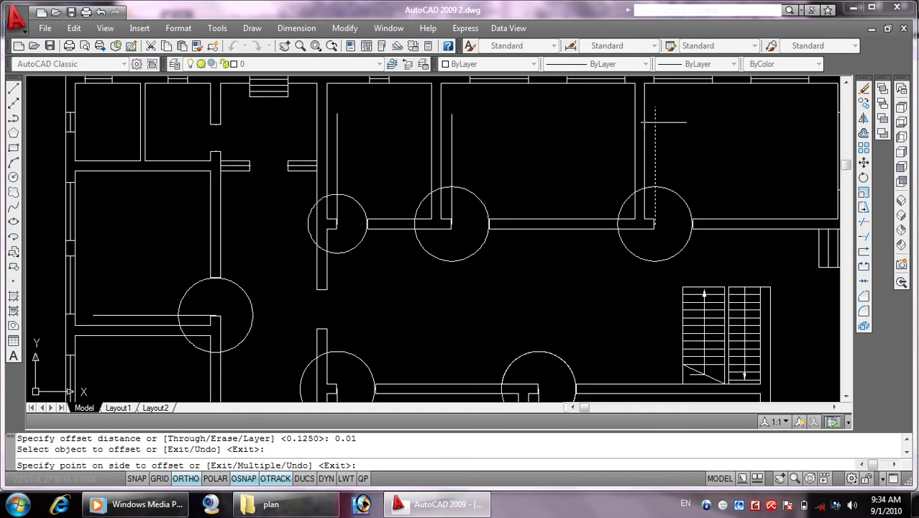
click(517, 153)
click(448, 120)
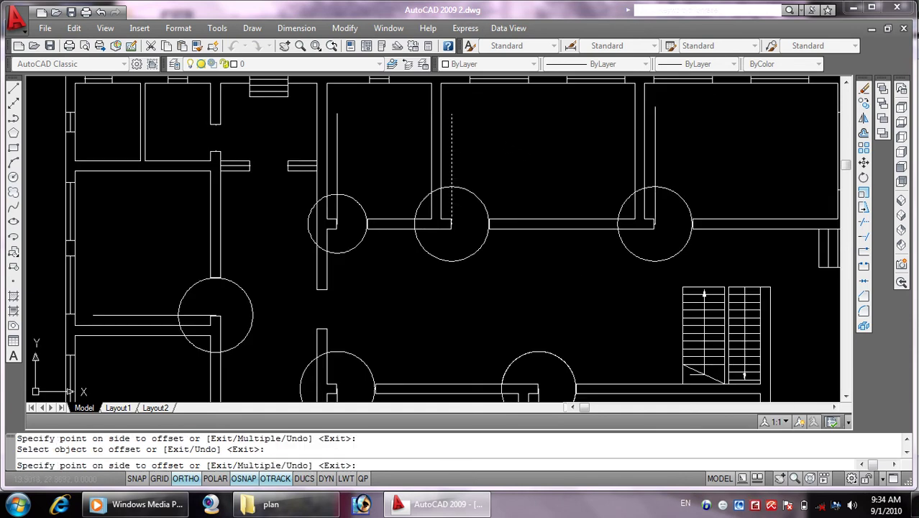
click(514, 134)
click(336, 130)
click(369, 156)
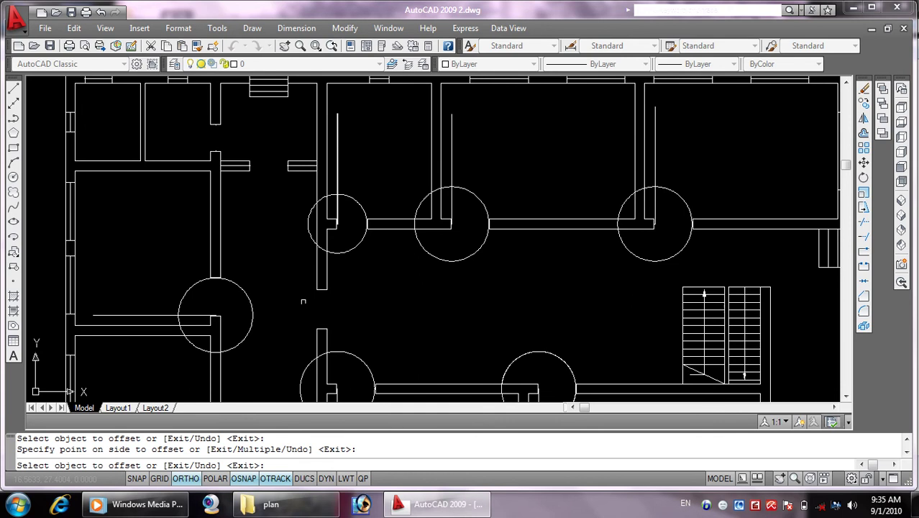
Offset the lower horizontal door line and the line below the circle by 0.01
middle_drag(303, 301, 367, 178)
click(188, 189)
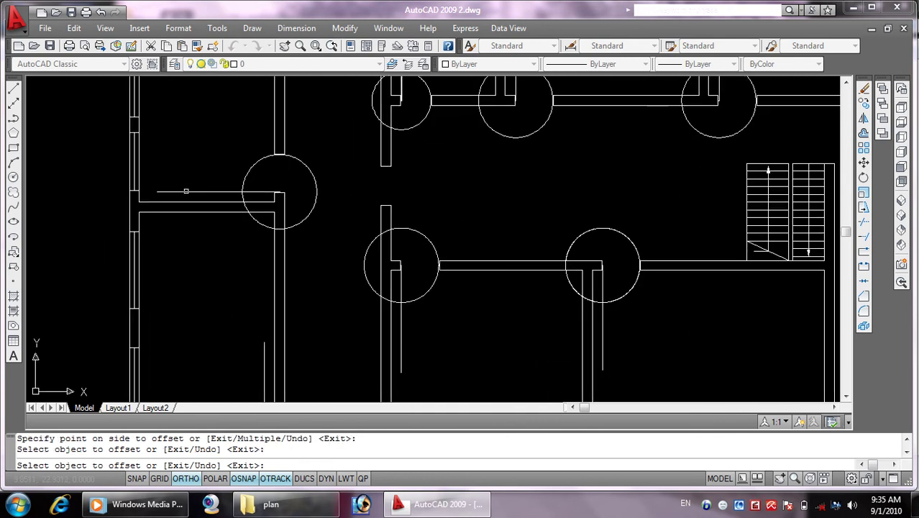
click(192, 164)
scroll(448, 345, up, 3)
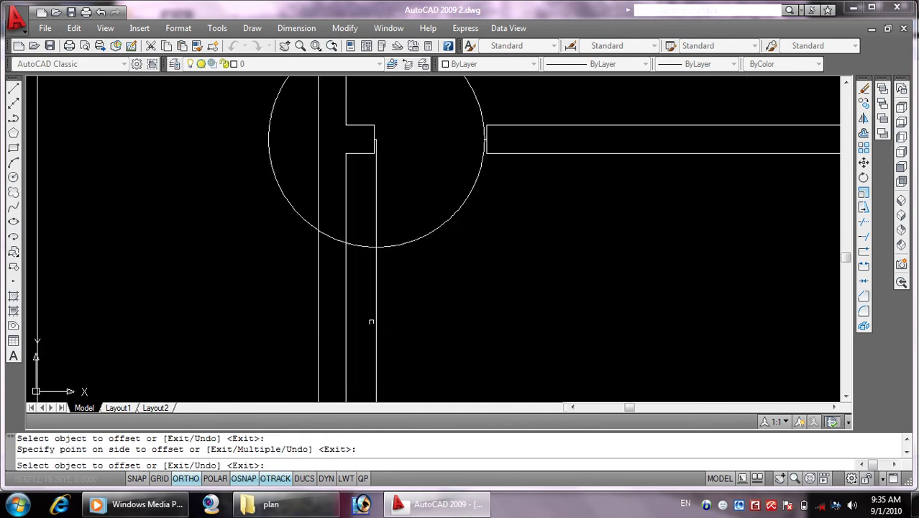
click(371, 322)
click(396, 318)
Offset the remaining door lines by 0.01, then end the offset command
scroll(575, 313, down, 3)
scroll(472, 265, up, 1)
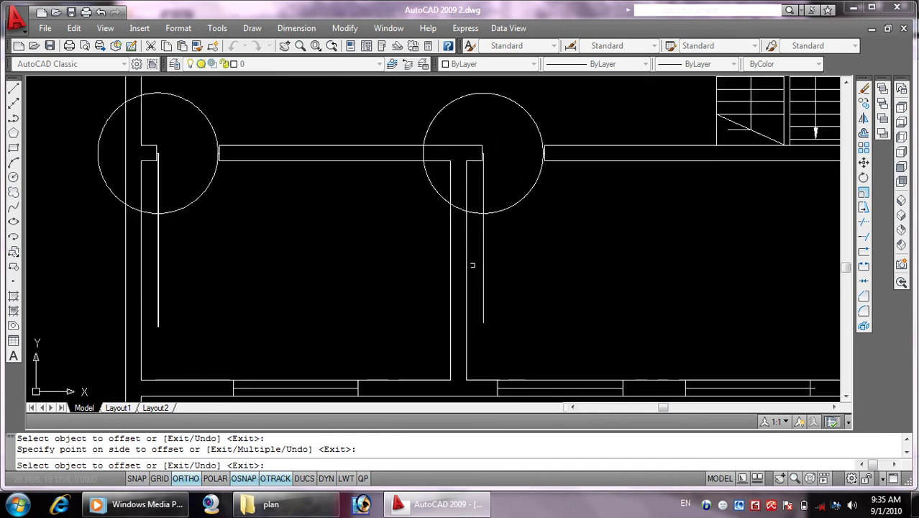
scroll(473, 265, up, 3)
scroll(349, 308, down, 5)
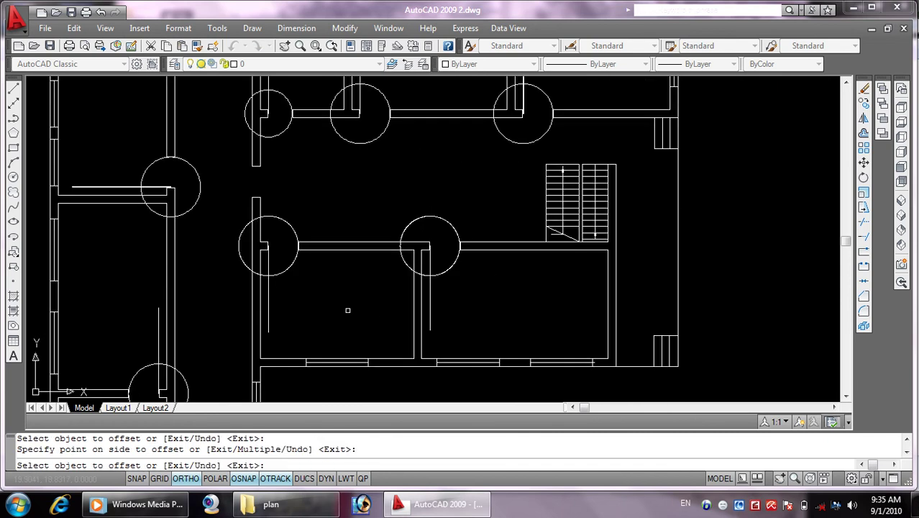
scroll(535, 199, up, 1)
scroll(361, 355, up, 3)
scroll(361, 355, up, 2)
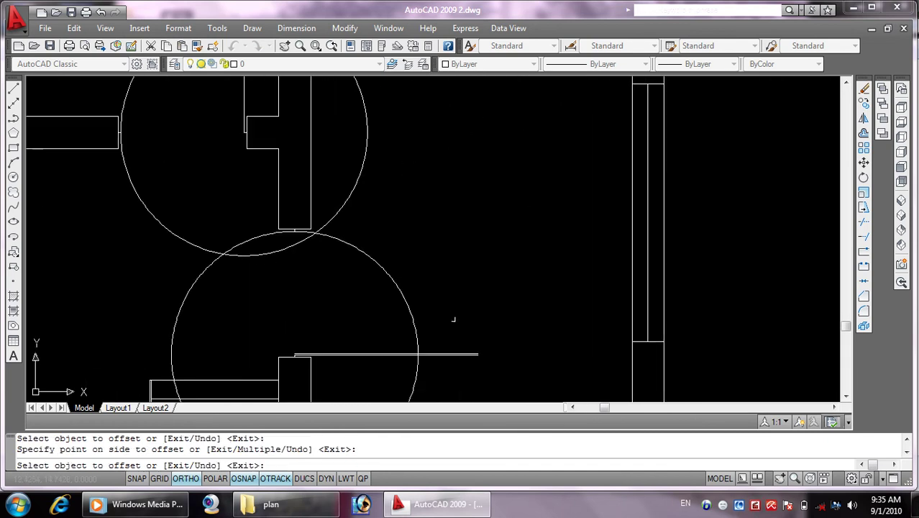
scroll(496, 318, down, 2)
scroll(436, 166, up, 2)
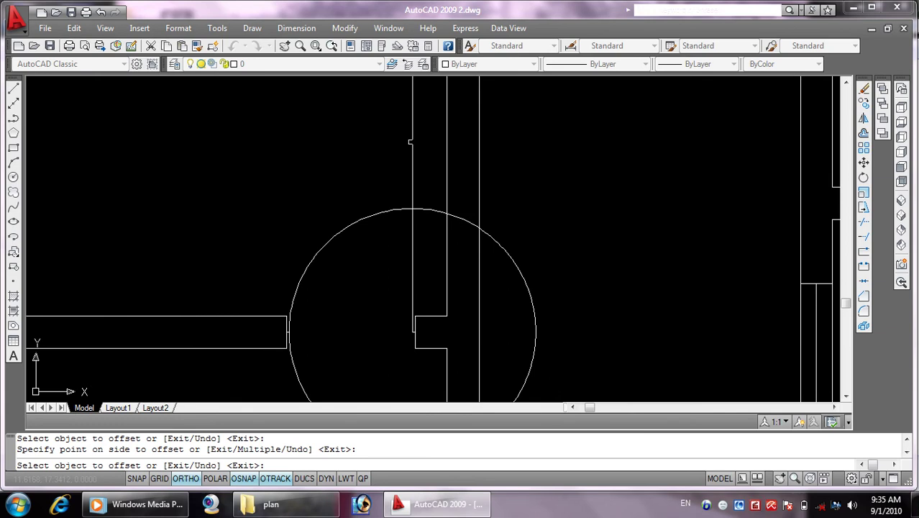
click(369, 147)
click(412, 141)
click(432, 216)
scroll(427, 324, down, 2)
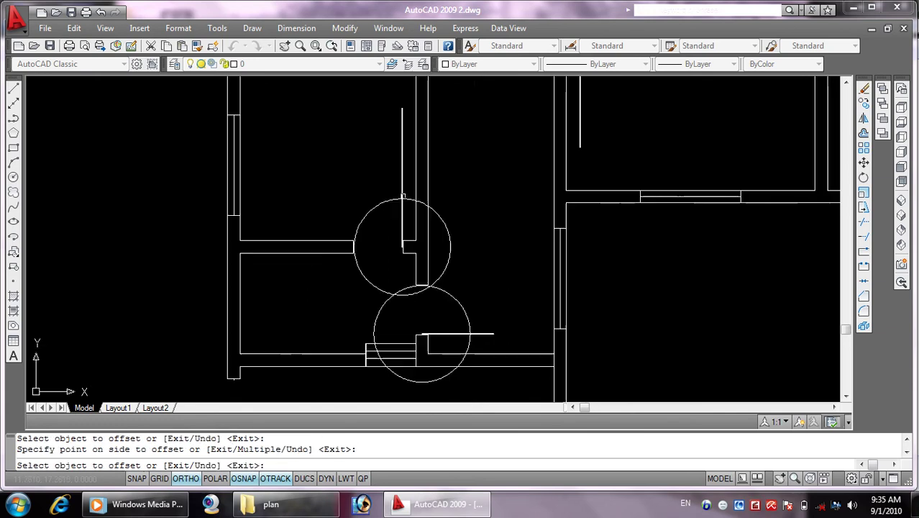
scroll(473, 252, down, 2)
key(Escape)
key(Escape)
key(Escape)
text(t)
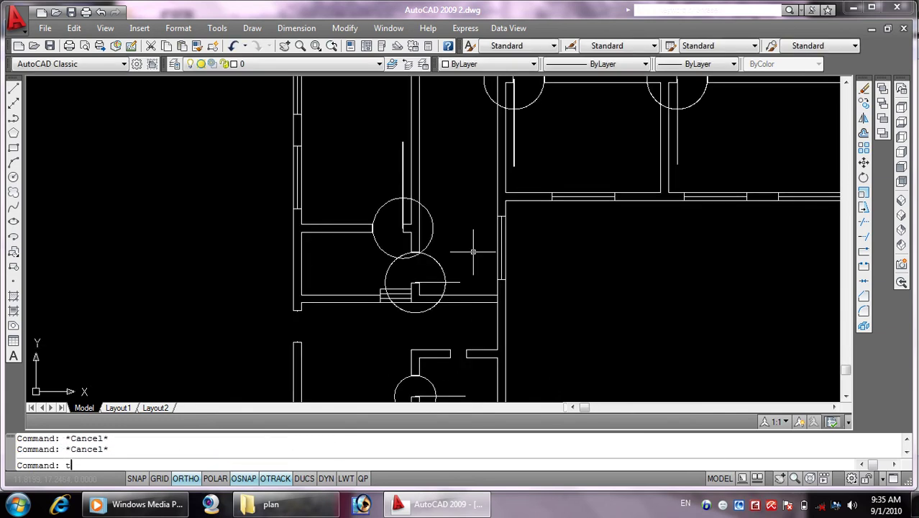
Start TRIM and cut away the overlapping arcs of the first pair of door circles
text(r)
key(Return)
key(Return)
scroll(420, 263, up, 5)
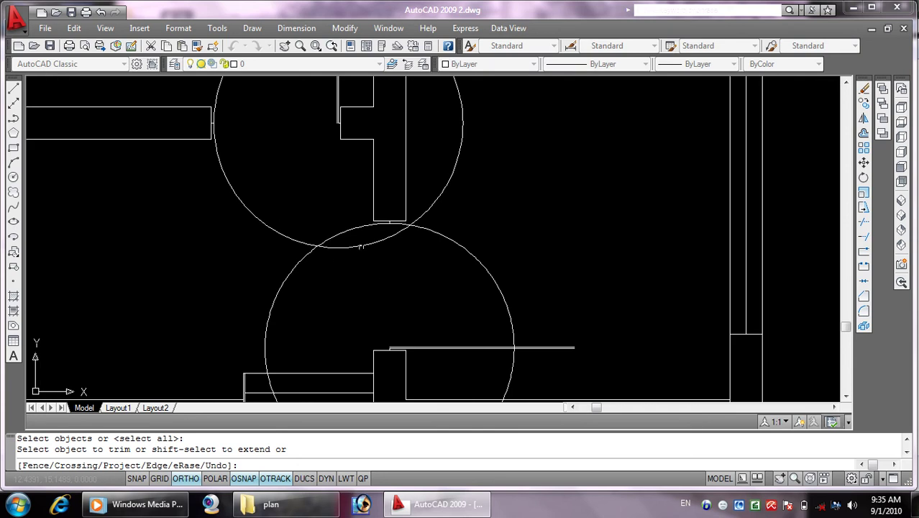
click(361, 247)
click(283, 257)
click(282, 251)
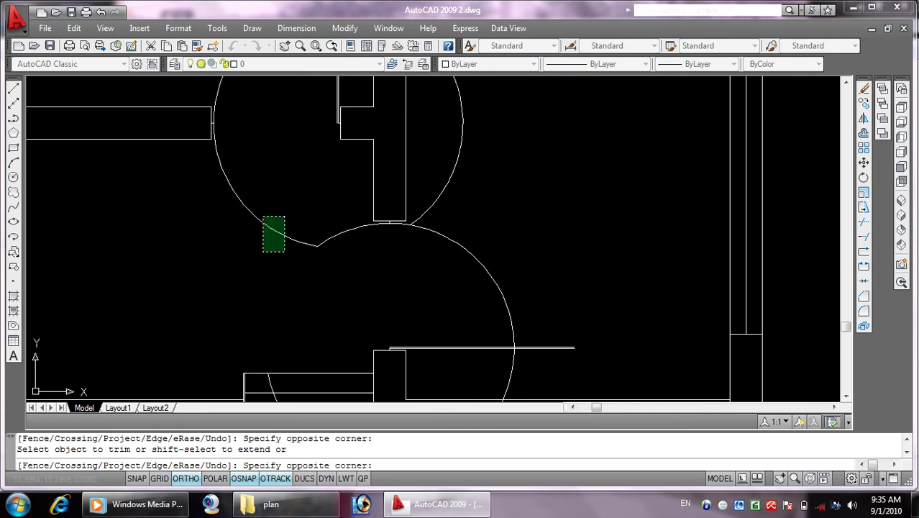
click(264, 216)
click(452, 199)
click(439, 160)
click(337, 259)
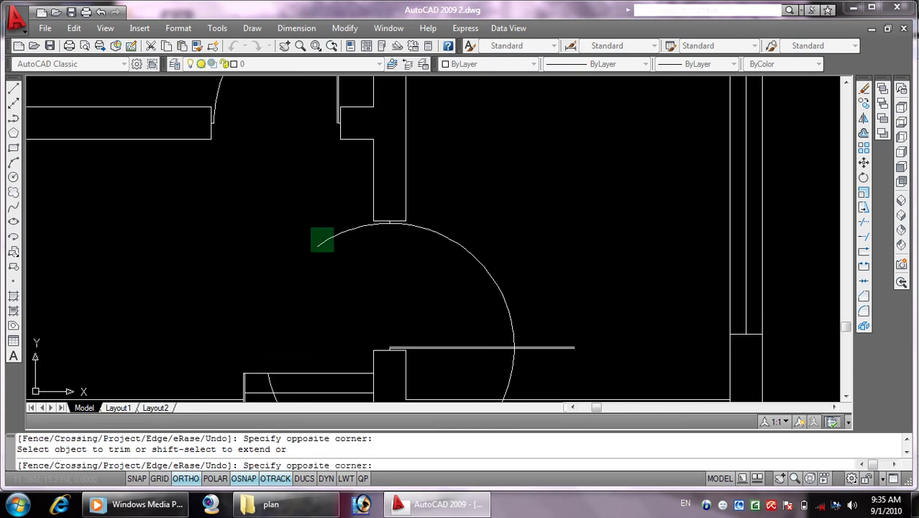
click(309, 228)
Bring the full door arc into view and trim off its short leftover piece
scroll(353, 266, down, 3)
scroll(353, 267, down, 2)
scroll(437, 252, up, 2)
scroll(438, 251, up, 4)
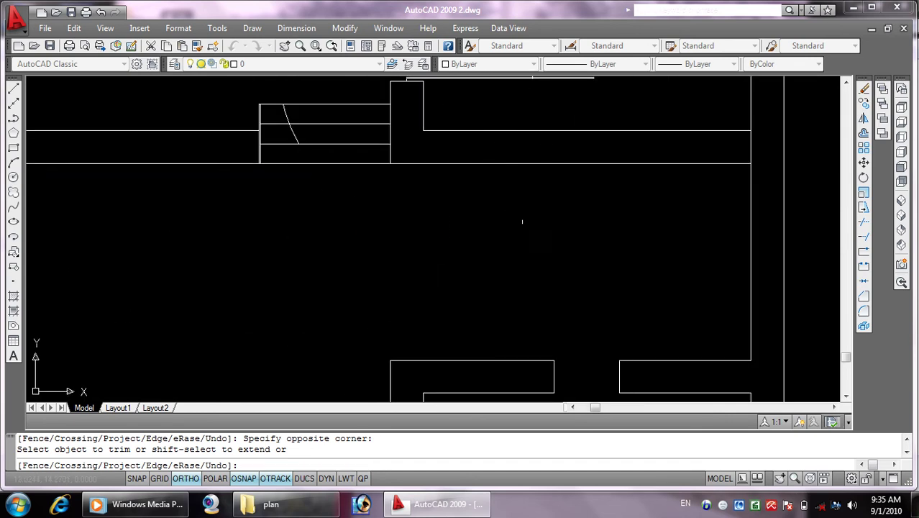
middle_drag(521, 220, 507, 386)
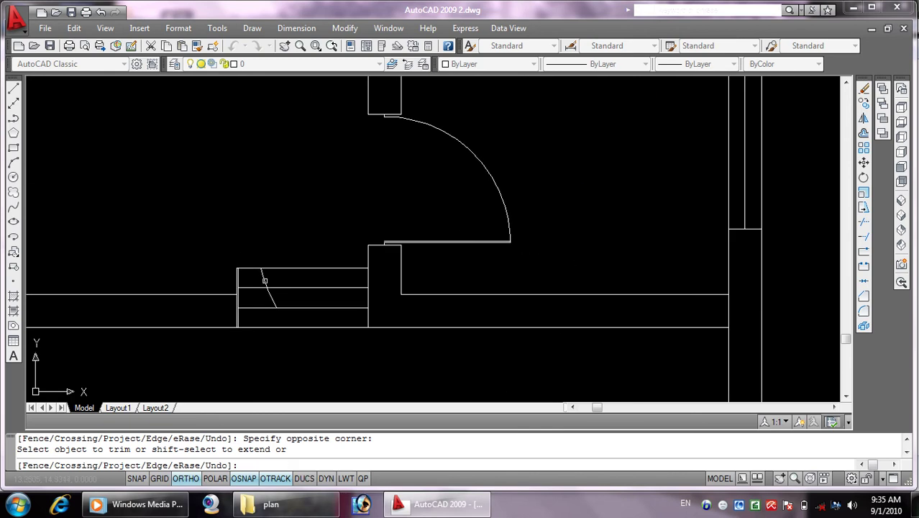
scroll(266, 294, down, 3)
scroll(310, 208, up, 2)
scroll(377, 216, up, 2)
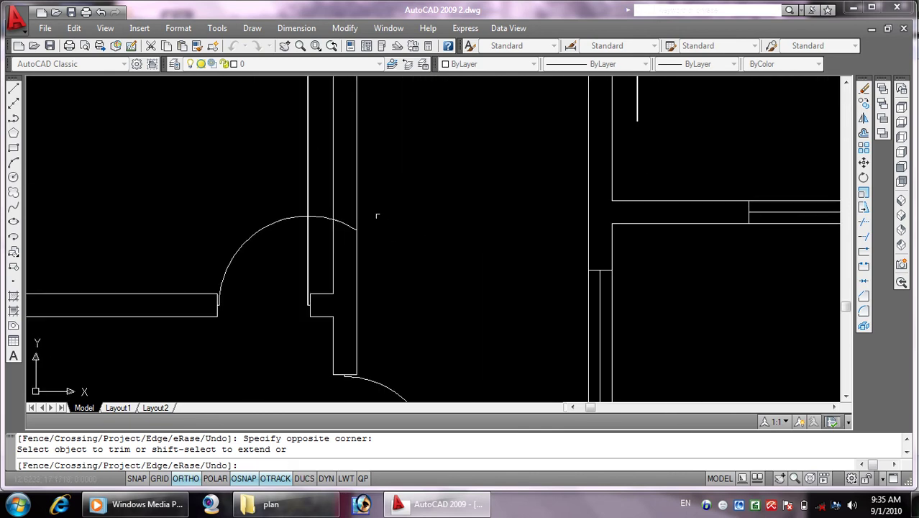
click(318, 220)
scroll(300, 178, down, 3)
scroll(425, 198, up, 3)
scroll(479, 324, up, 2)
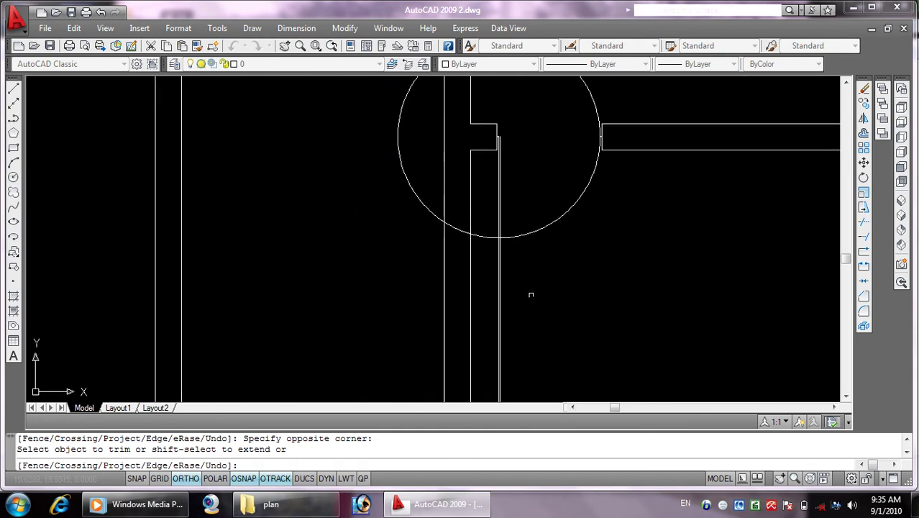
At the next door, trim the wall line below the arc and the arc's left and upper parts
click(543, 253)
click(490, 315)
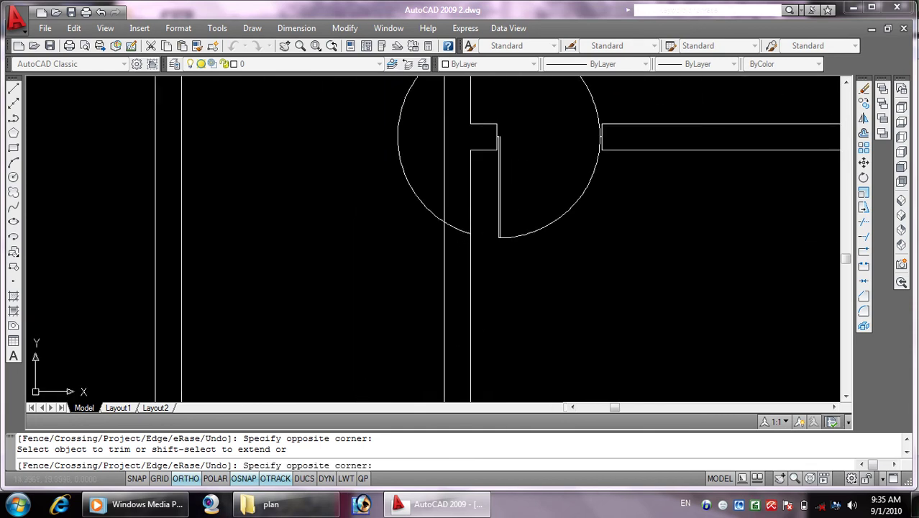
click(420, 215)
scroll(572, 226, down, 3)
scroll(608, 237, up, 1)
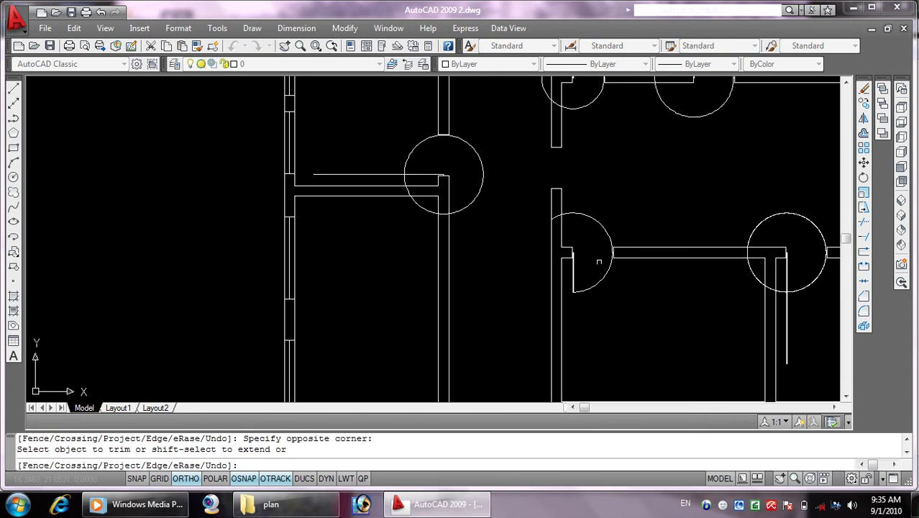
scroll(513, 199, up, 3)
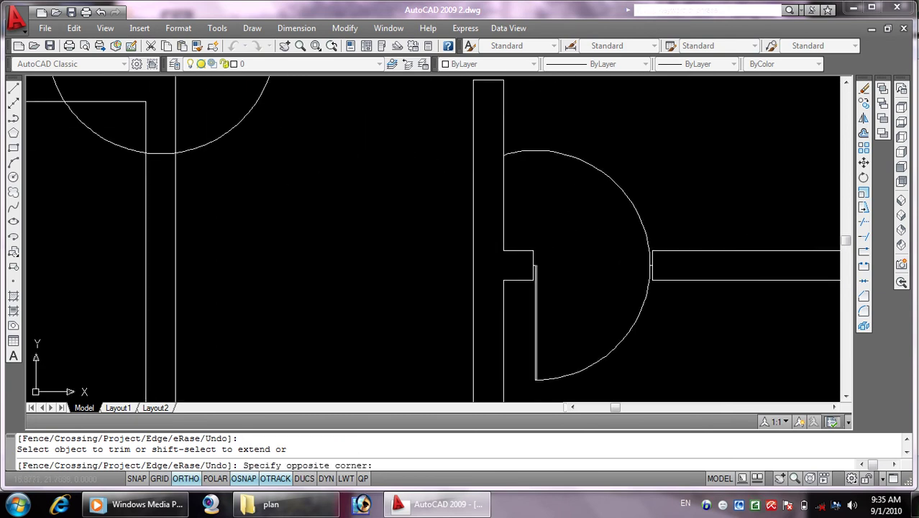
click(599, 172)
scroll(616, 156, down, 2)
scroll(616, 156, down, 2)
scroll(720, 358, up, 4)
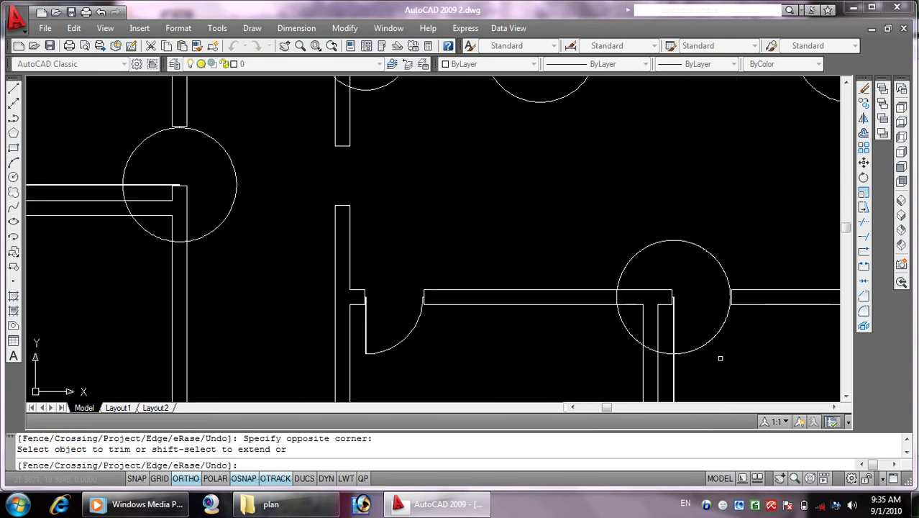
Trim the right circle's top and bottom arcs and the pieces between the wall lines
middle_drag(720, 358, 663, 243)
click(615, 186)
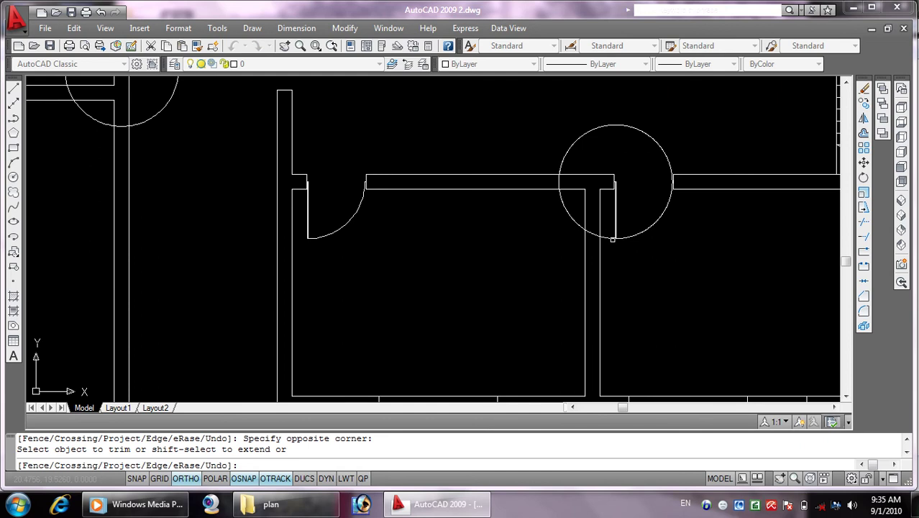
click(612, 239)
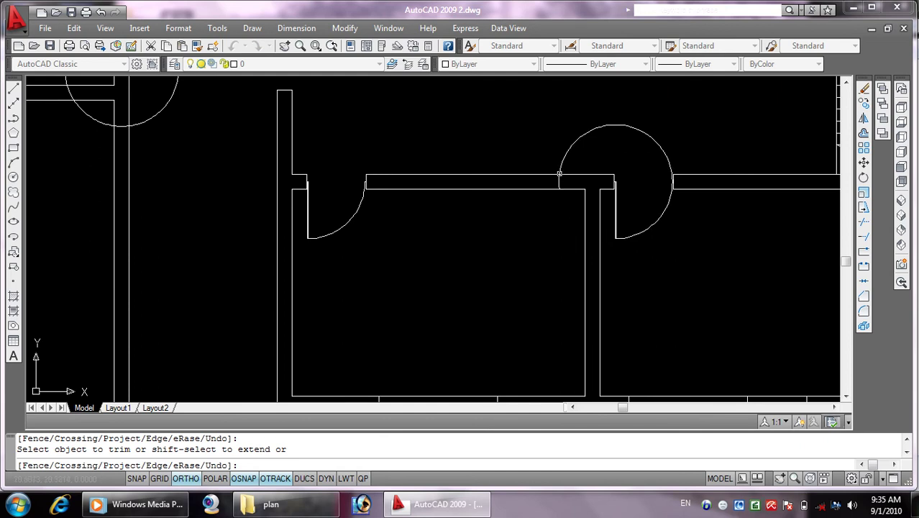
drag(605, 156, 584, 132)
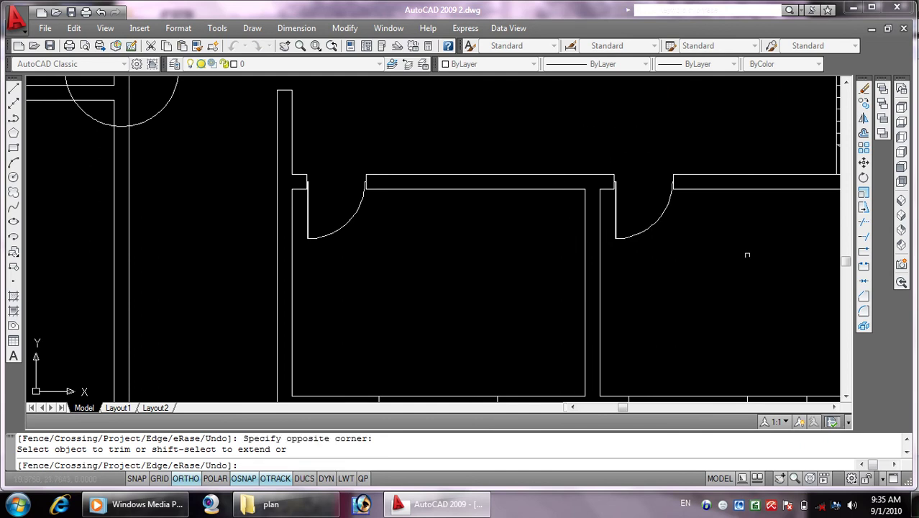
scroll(748, 254, down, 3)
scroll(667, 263, down, 3)
scroll(641, 235, up, 5)
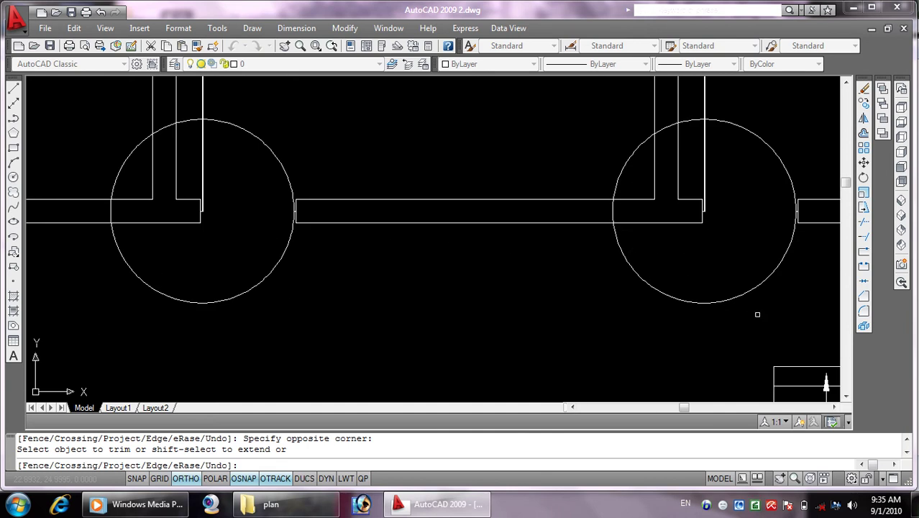
drag(757, 314, 625, 275)
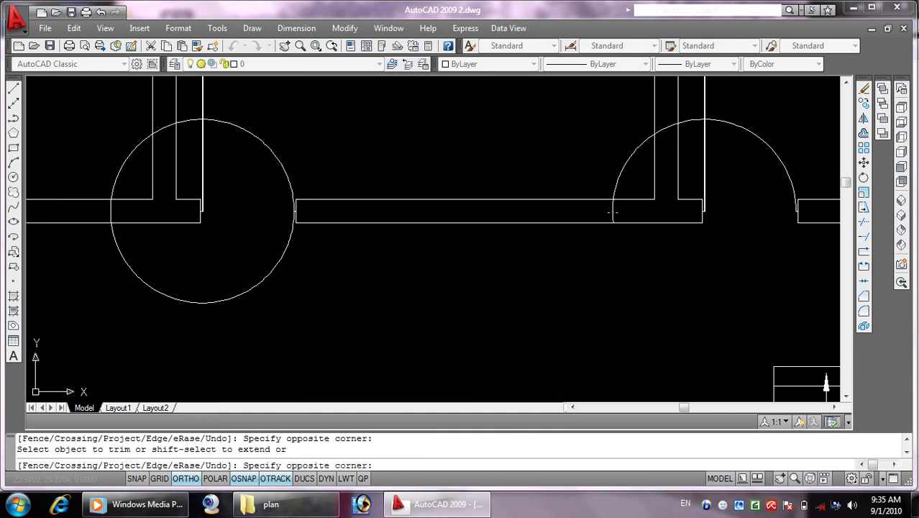
drag(618, 212, 601, 210)
middle_drag(606, 174, 478, 257)
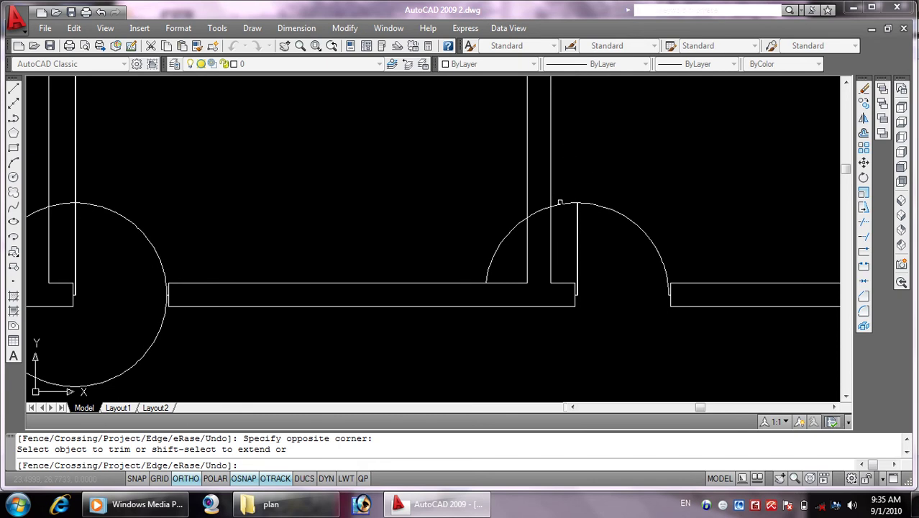
click(561, 205)
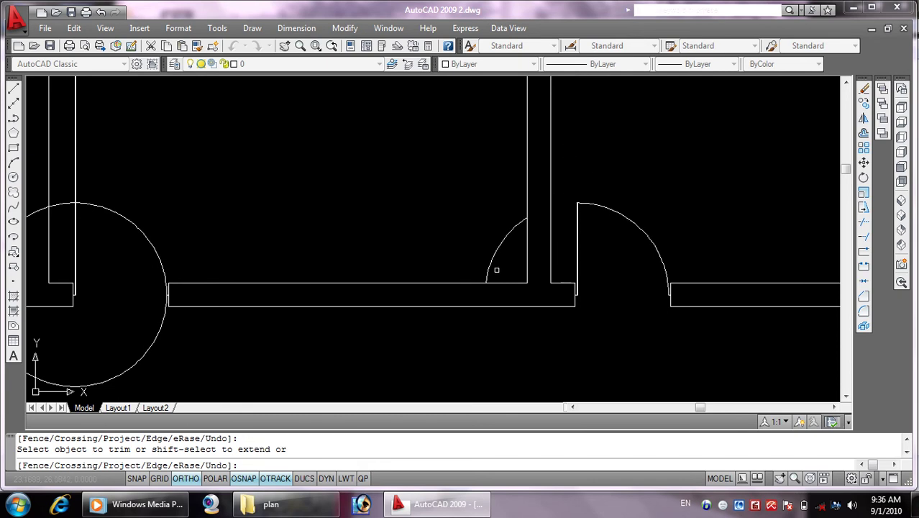
Erase the small leftover arc at the doorway
key(Escape)
drag(503, 262, 473, 241)
key(Delete)
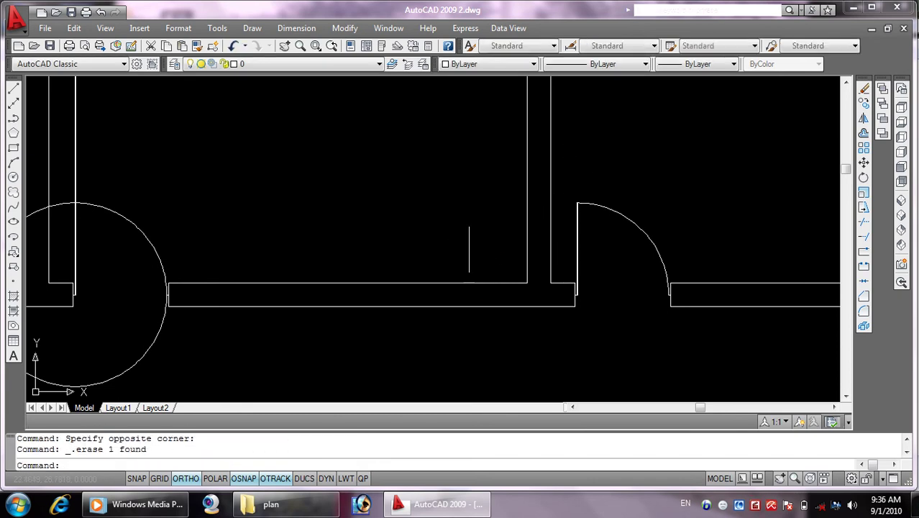
key(Escape)
key(Escape)
Resume trimming, removing a circle's lower arc and the arc pieces inside and left of the wall
text(r)
key(Return)
key(Return)
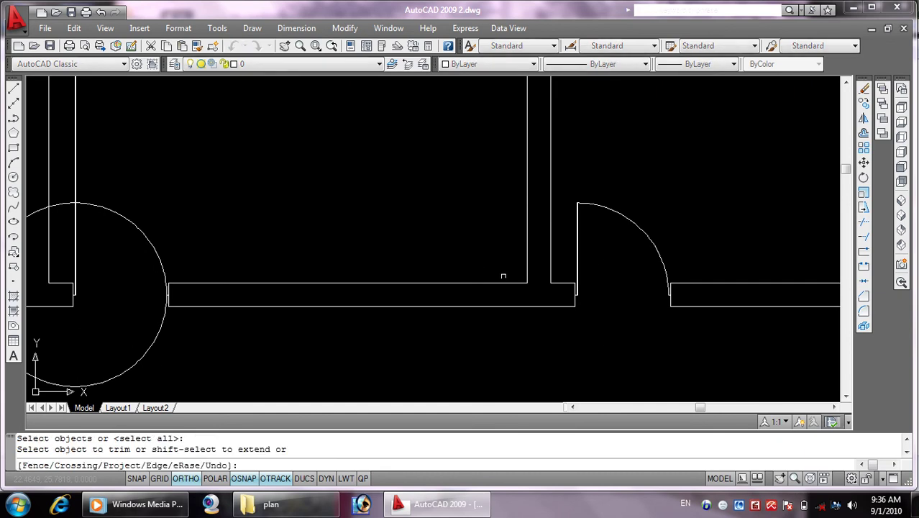
scroll(187, 252, down, 3)
middle_drag(219, 301, 561, 278)
click(509, 321)
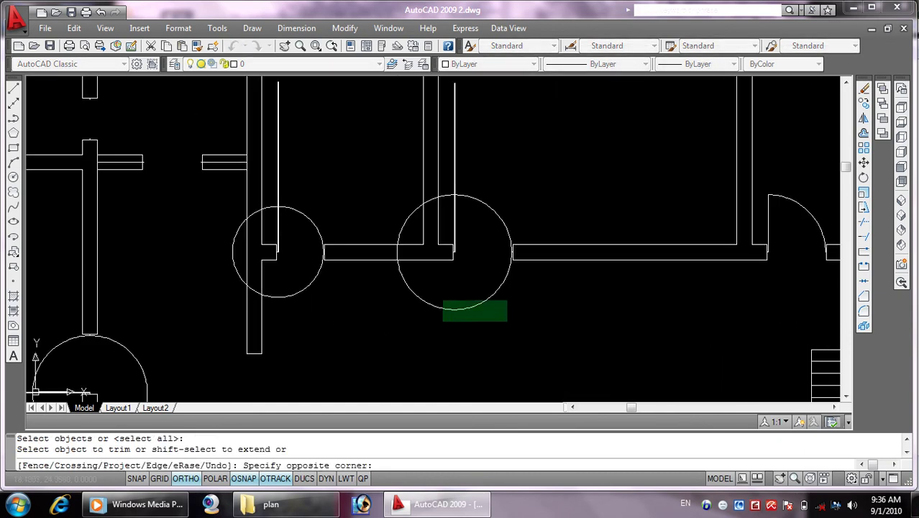
click(441, 302)
scroll(428, 266, up, 5)
click(400, 260)
click(387, 197)
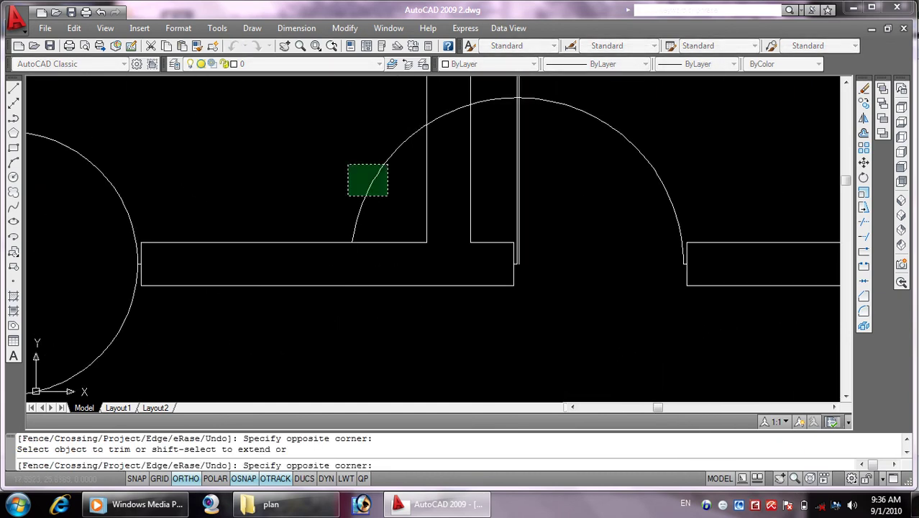
click(349, 165)
Trim the arcs left of the double wall line and the wall line pieces above them
middle_drag(359, 119, 327, 309)
click(395, 313)
click(401, 287)
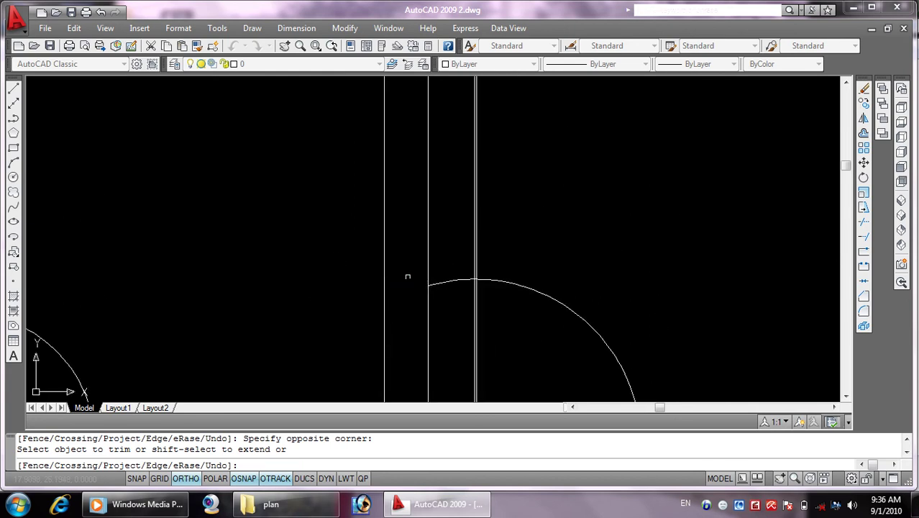
click(451, 286)
click(434, 264)
click(507, 240)
click(472, 190)
scroll(532, 301, down, 8)
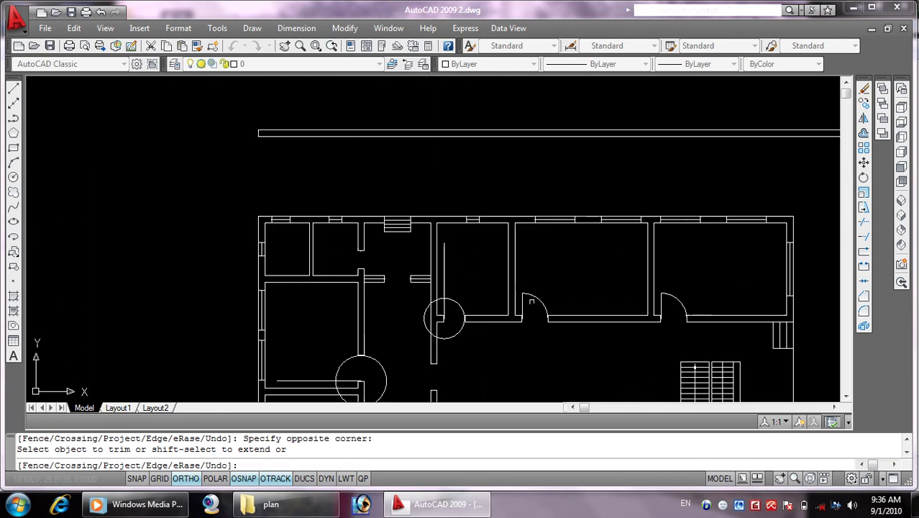
scroll(516, 348, up, 2)
scroll(576, 338, up, 4)
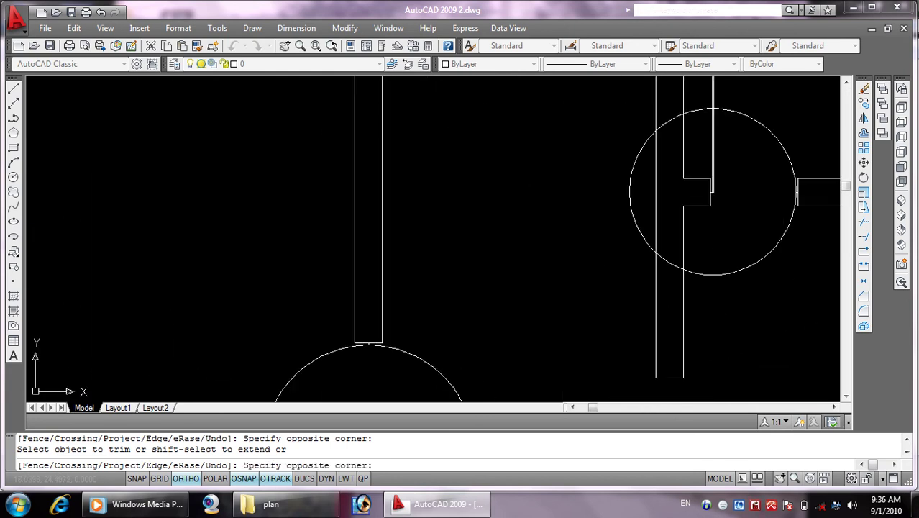
click(683, 264)
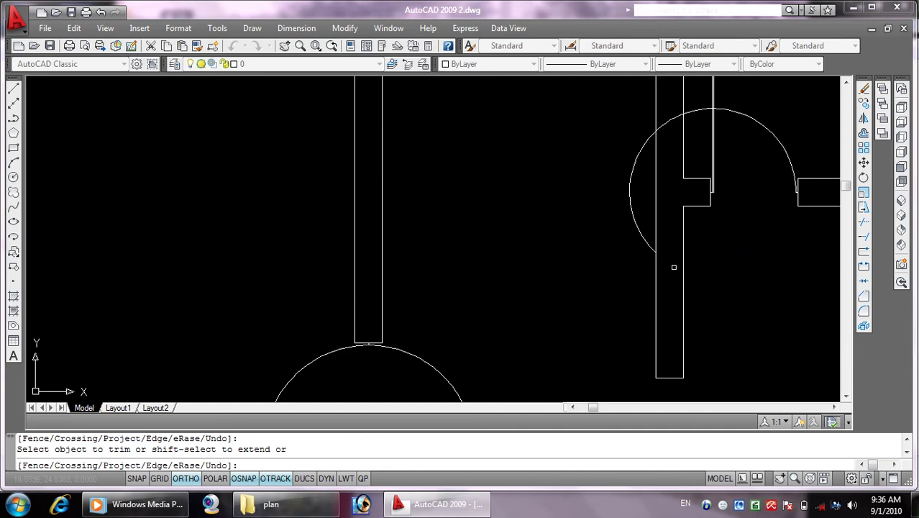
click(631, 230)
Trim the doorway arc's left piece and stray wall line, then a circle's right half
middle_drag(576, 177, 422, 323)
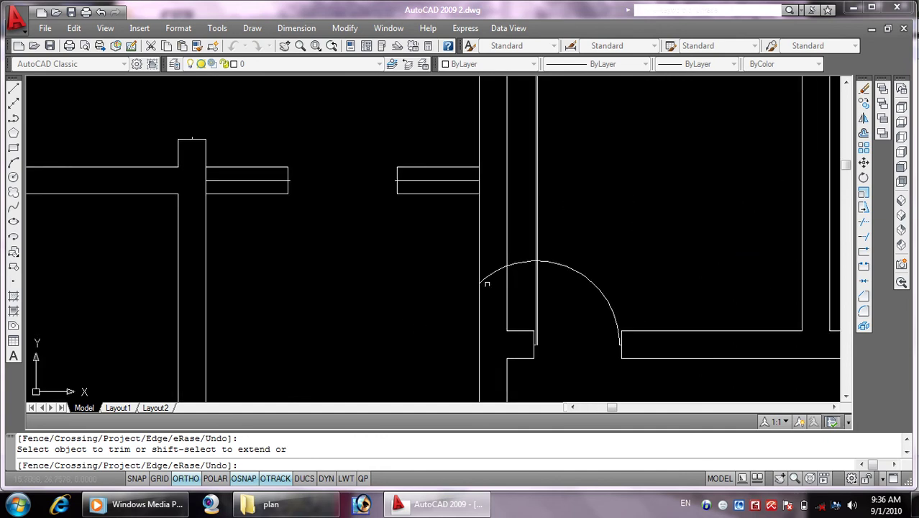
click(487, 284)
click(484, 255)
click(524, 263)
drag(554, 219, 530, 195)
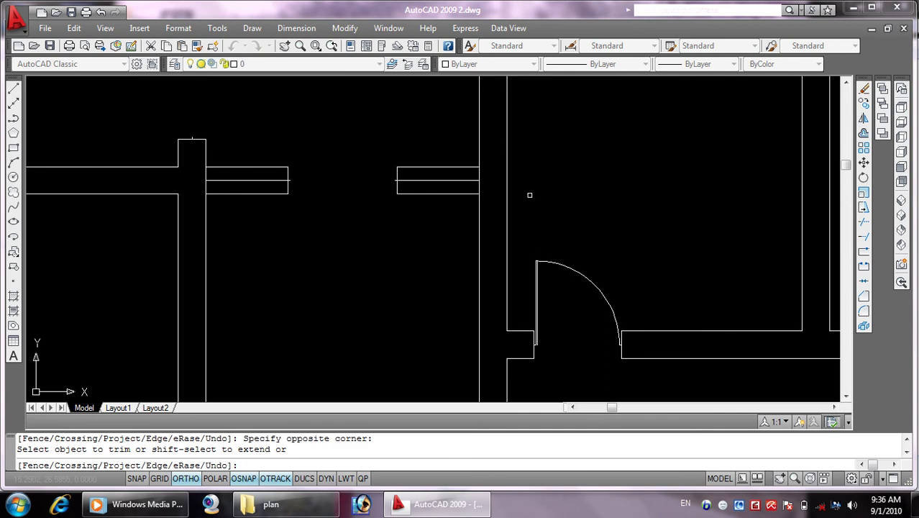
scroll(589, 319, down, 5)
mouse_move(588, 319)
middle_down()
mouse_move(560, 320)
mouse_move(415, 273)
mouse_move(475, 233)
middle_up()
scroll(330, 293, up, 5)
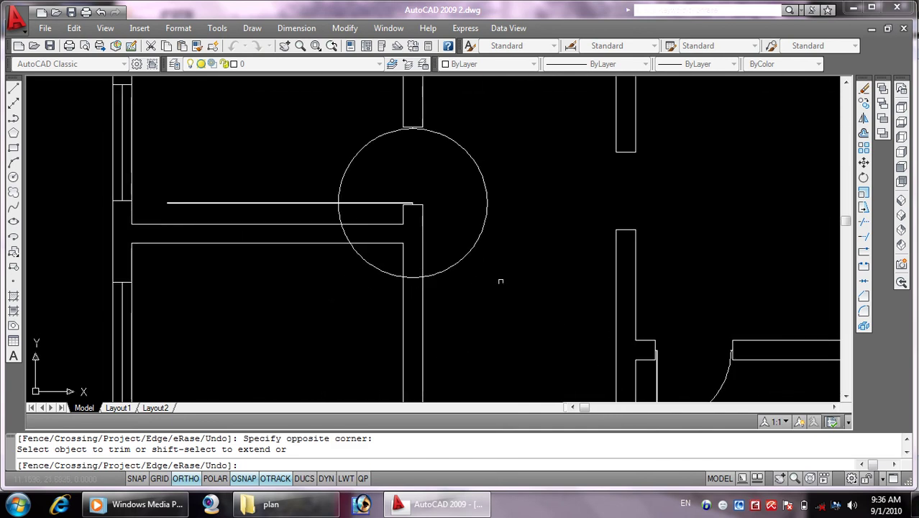
click(501, 281)
click(462, 235)
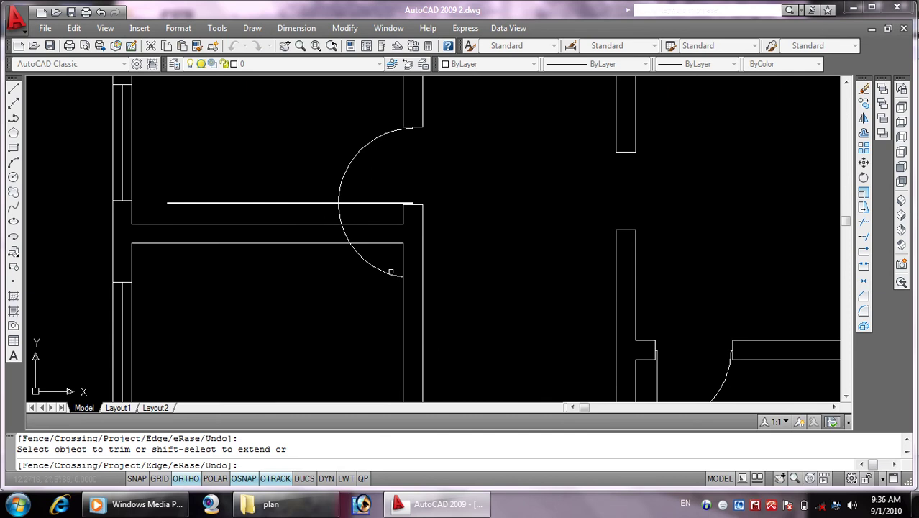
Cut away an arc's lower portion and the left part of the horizontal wall line
click(390, 267)
click(358, 275)
click(345, 224)
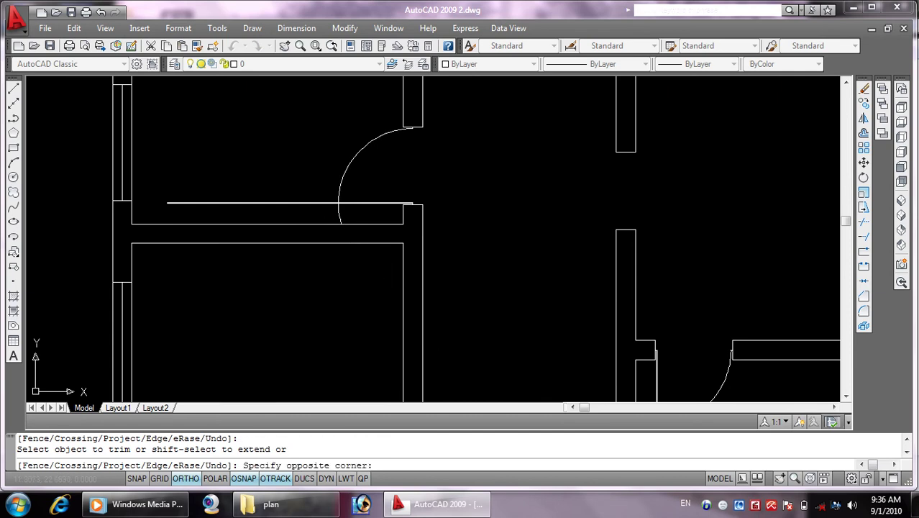
click(335, 202)
scroll(442, 201, down, 5)
middle_drag(442, 201, 468, 243)
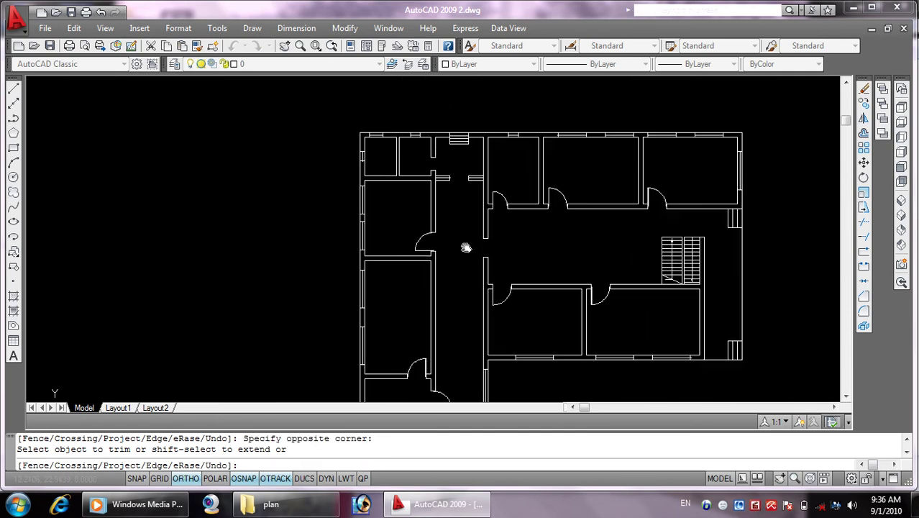
mouse_move(464, 345)
middle_down()
mouse_move(447, 200)
mouse_move(447, 385)
middle_up()
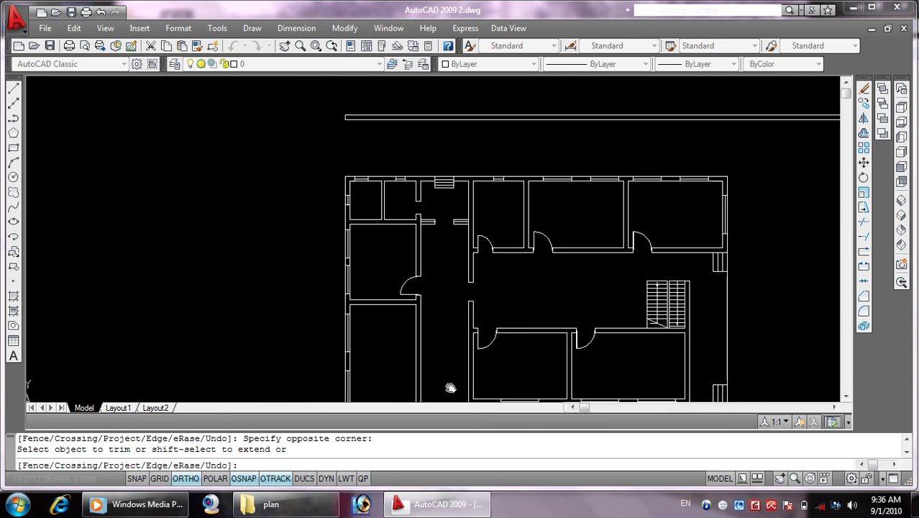
scroll(487, 341, down, 4)
middle_drag(487, 341, 488, 231)
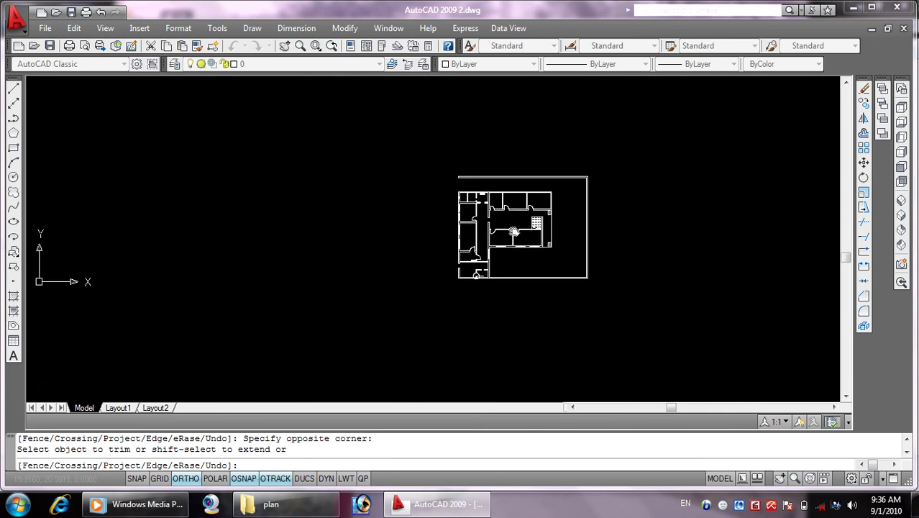
scroll(439, 275, up, 5)
scroll(439, 275, up, 3)
scroll(438, 275, up, 5)
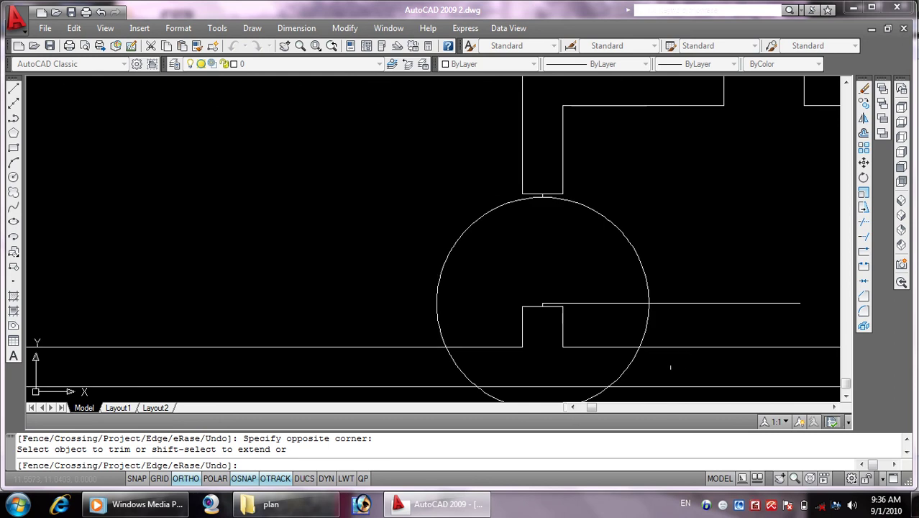
Trim the lower-left circle's arcs and the horizontal line right of the arc
click(625, 367)
click(596, 400)
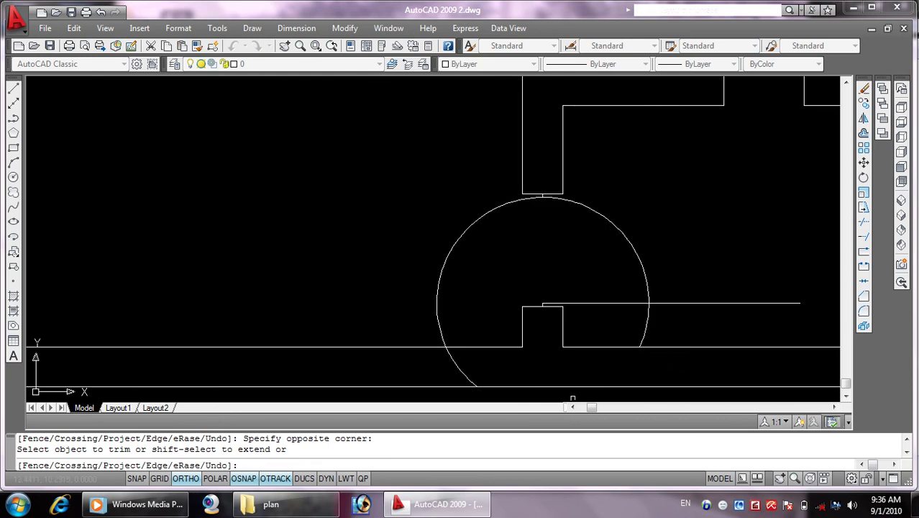
click(460, 232)
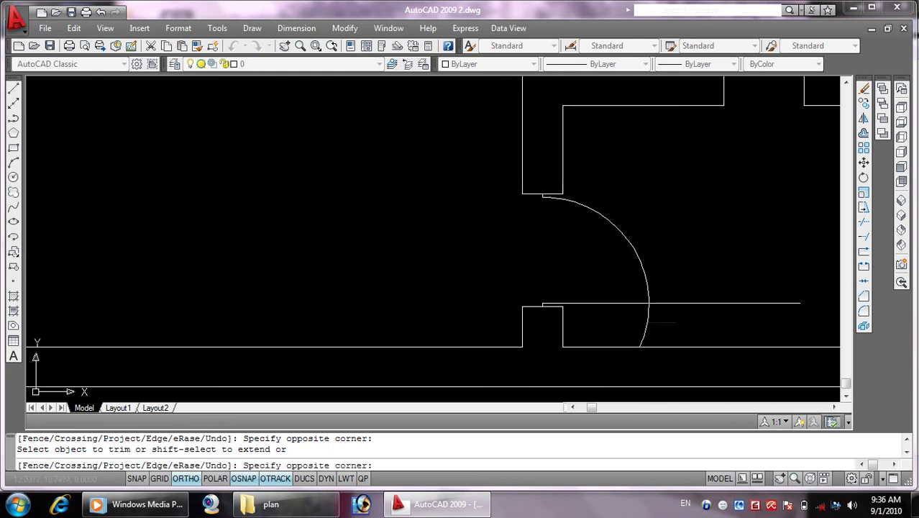
click(719, 303)
scroll(677, 274, down, 3)
scroll(647, 273, down, 2)
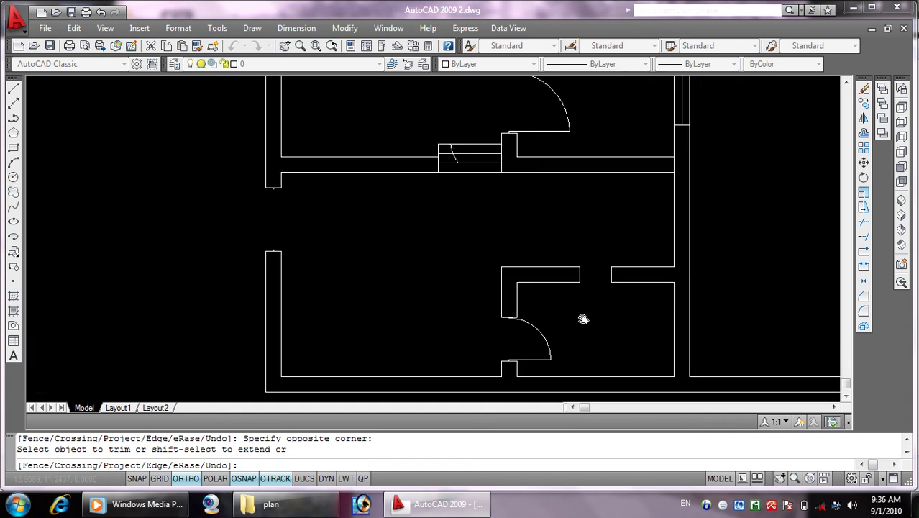
scroll(322, 287, down, 2)
scroll(452, 251, up, 2)
scroll(527, 269, up, 5)
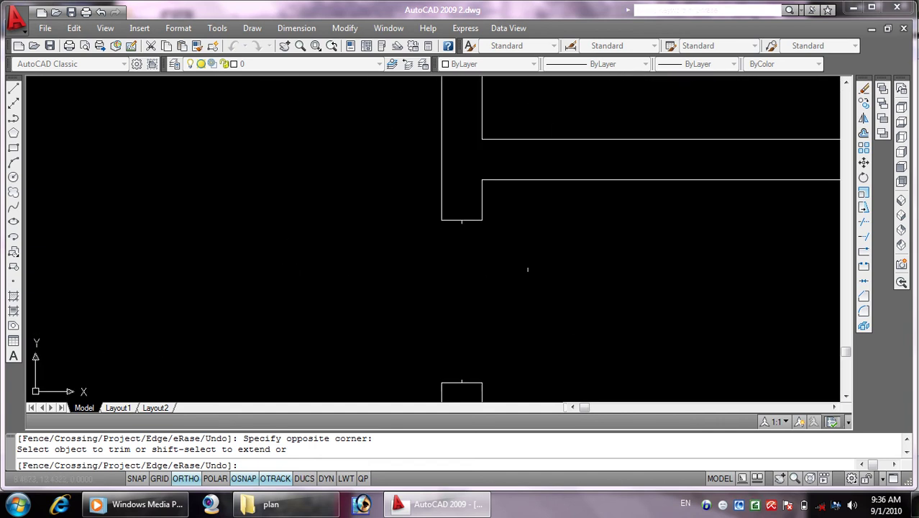
scroll(664, 285, down, 2)
scroll(498, 308, down, 2)
End trimming and delete the stray arc in the stair area
key(Escape)
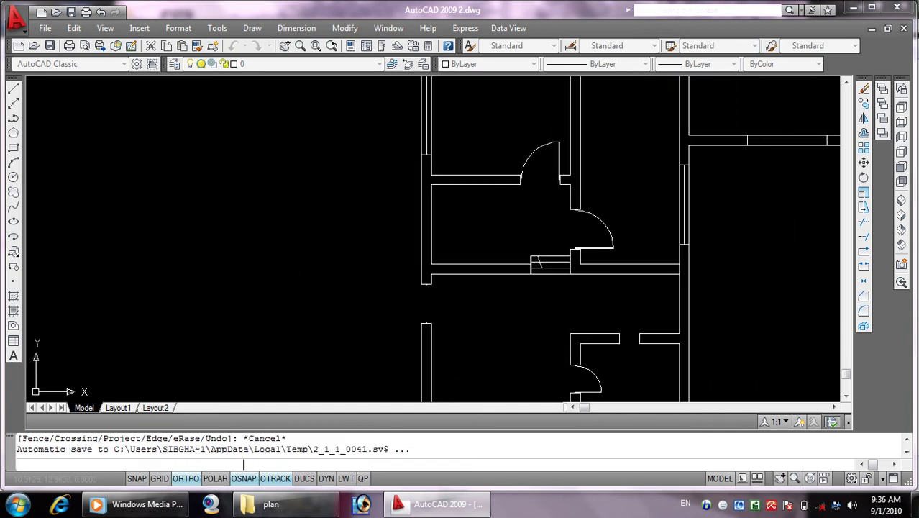
scroll(559, 264, up, 5)
click(487, 252)
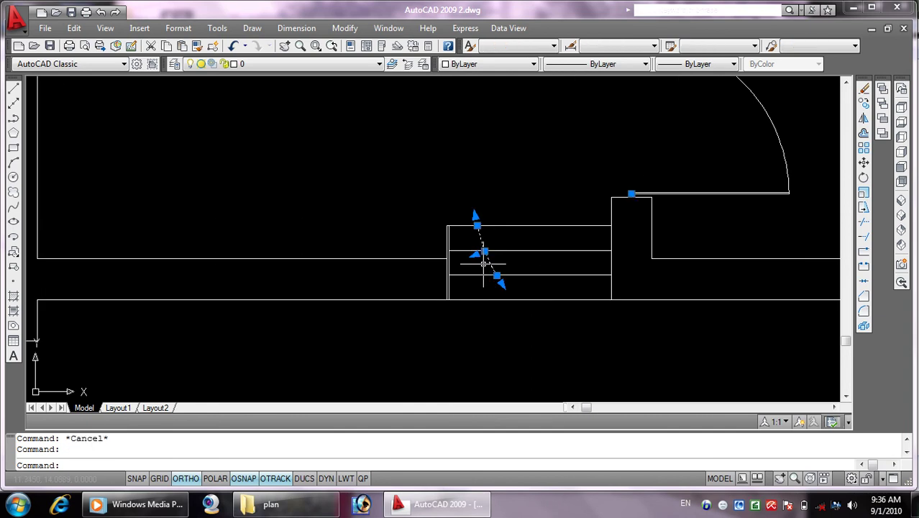
key(Delete)
scroll(411, 319, down, 3)
scroll(486, 278, up, 2)
key(Escape)
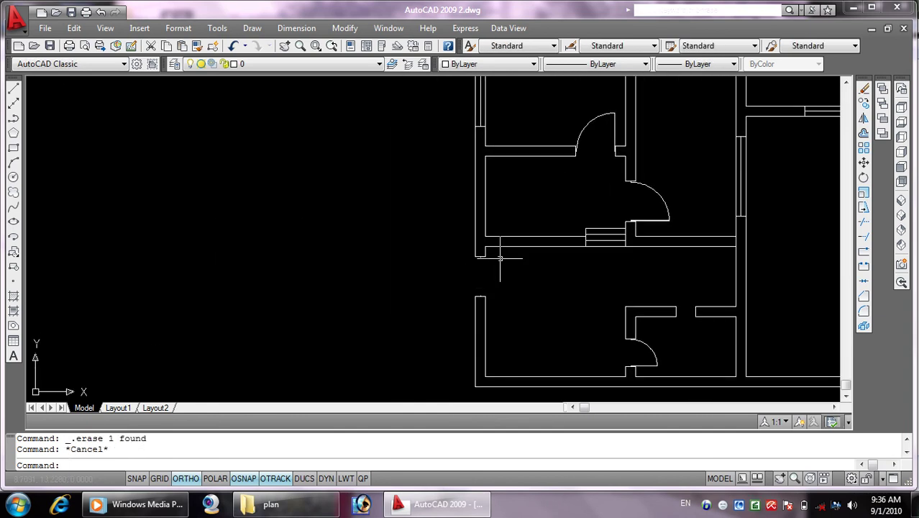
scroll(497, 262, up, 3)
key(Escape)
Draw a horizontal line from the wall corner across the opening to the right
text(l)
key(Return)
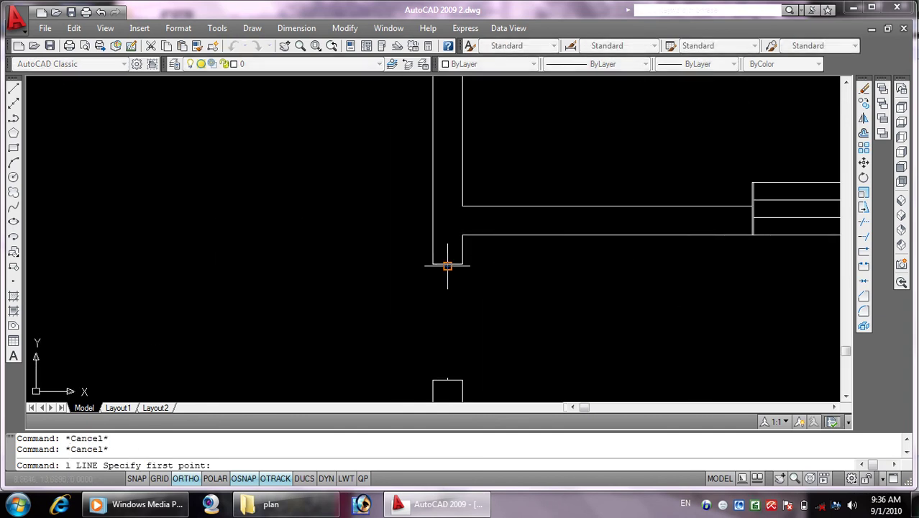
click(447, 264)
click(713, 266)
right_click(713, 265)
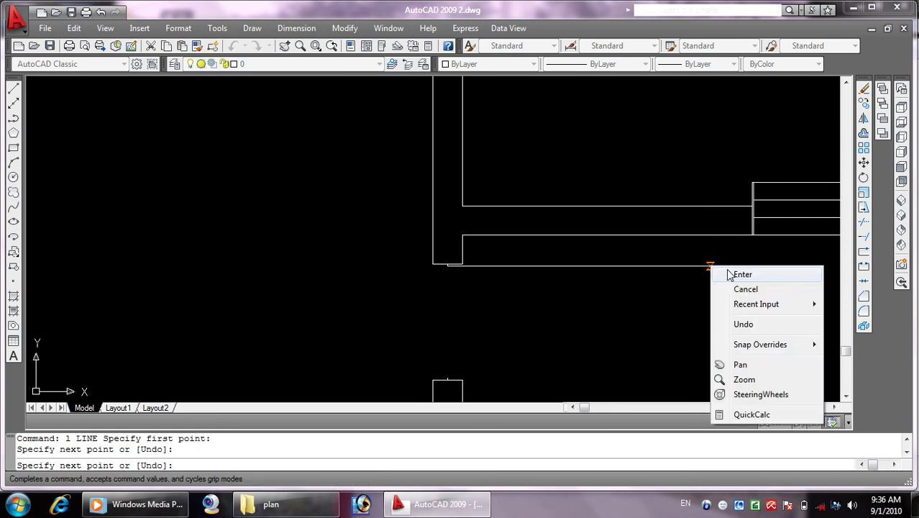
click(729, 274)
key(Escape)
key(Escape)
Draw a circle centred on the wall corner with radius to the opposite door jamb
text(c)
key(Return)
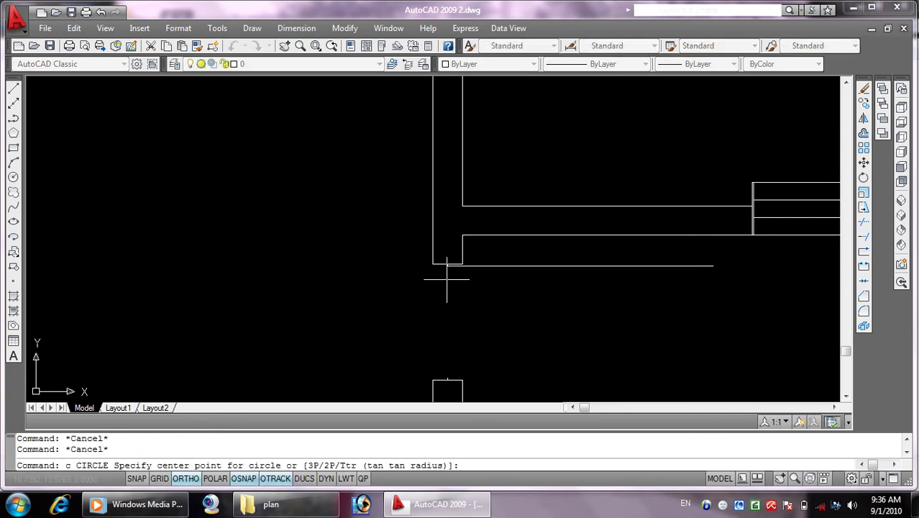
scroll(446, 280, up, 4)
click(452, 240)
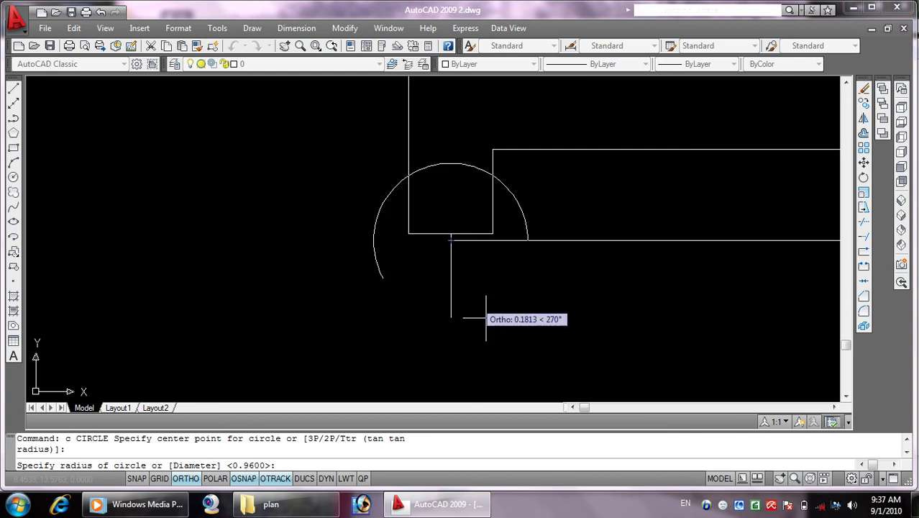
scroll(509, 220, down, 2)
scroll(493, 283, up, 3)
scroll(521, 375, down, 3)
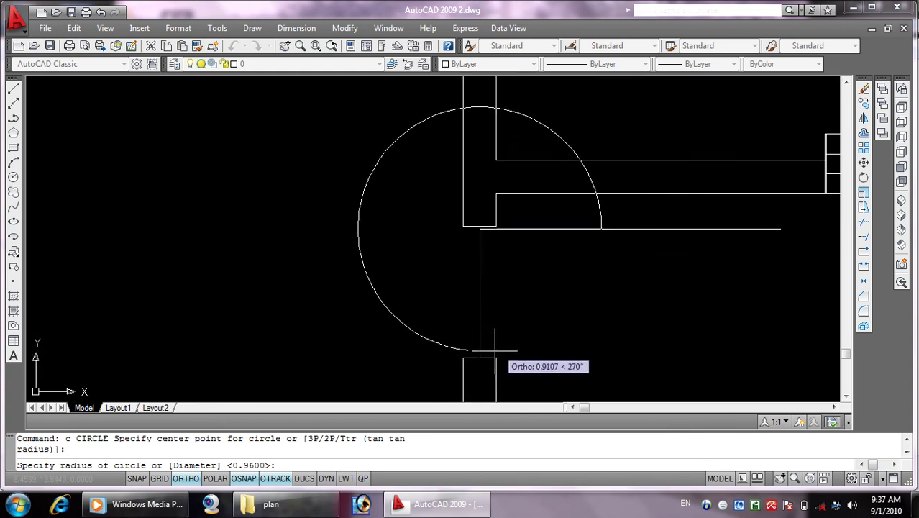
scroll(483, 356, up, 4)
scroll(483, 356, down, 4)
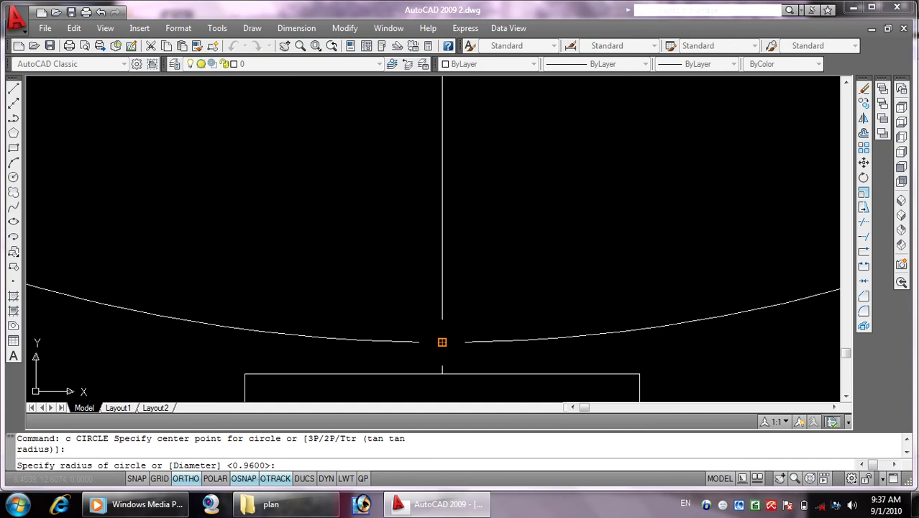
click(443, 343)
scroll(443, 342, down, 4)
scroll(540, 277, down, 4)
key(Escape)
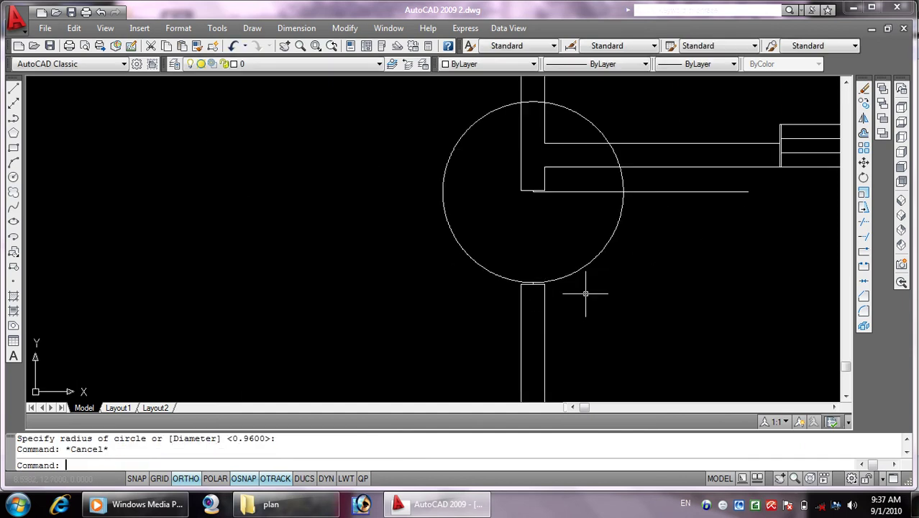
key(Escape)
Trim the circle back to a quarter-arc swing and cut away the wall line to its right
text(tr)
key(Return)
key(Return)
drag(492, 274, 432, 212)
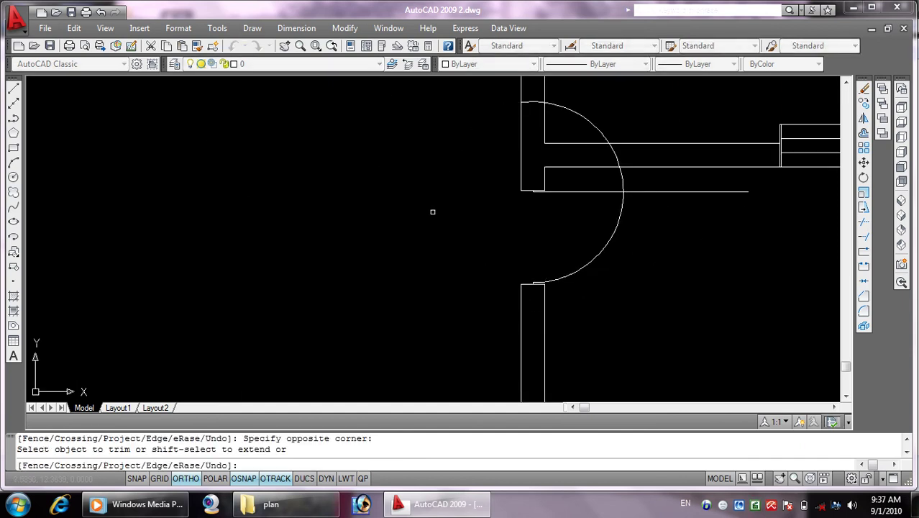
click(535, 100)
drag(600, 113, 582, 123)
click(617, 150)
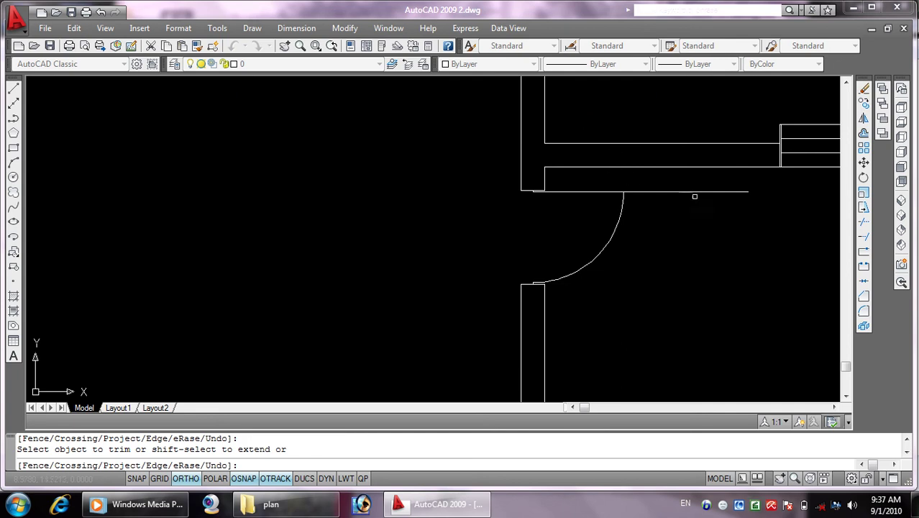
drag(694, 195, 707, 186)
key(Escape)
key(Escape)
key(Escape)
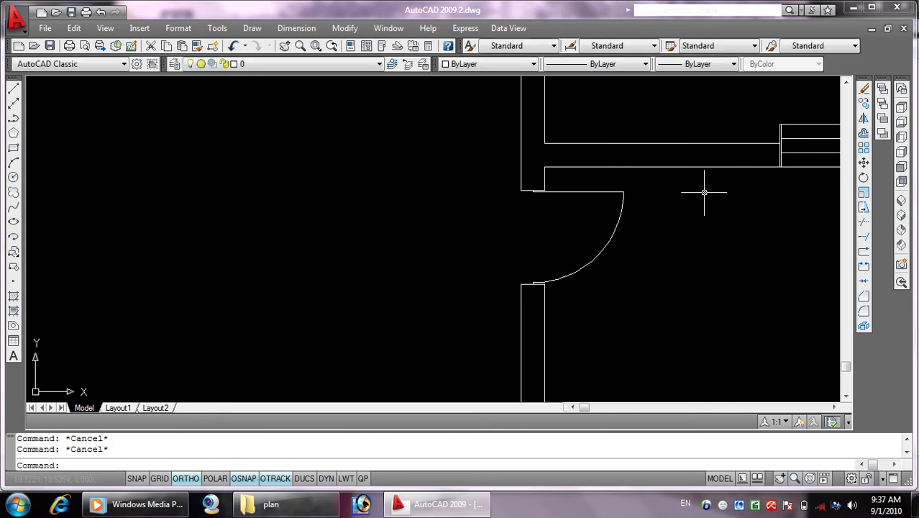
text(o)
Offset the door leaf line by 0.01 to one side
key(Return)
text(0.0)
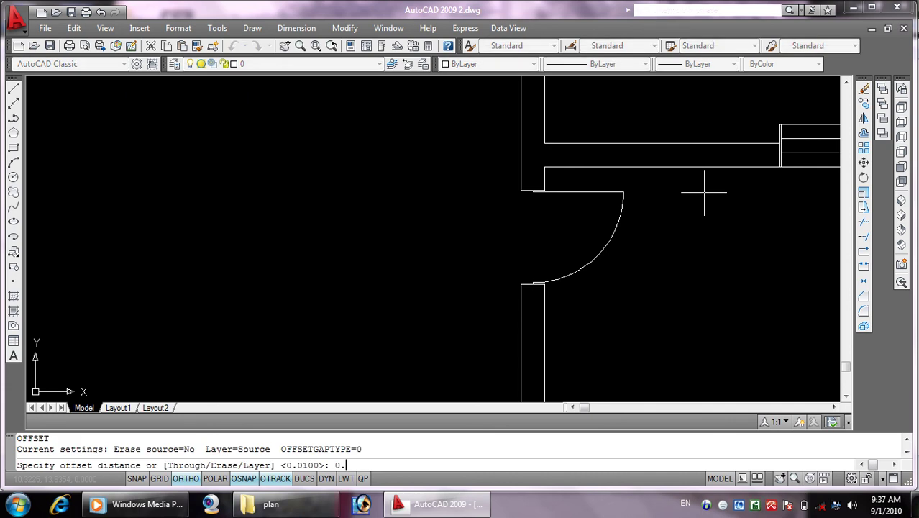
text(1)
key(Return)
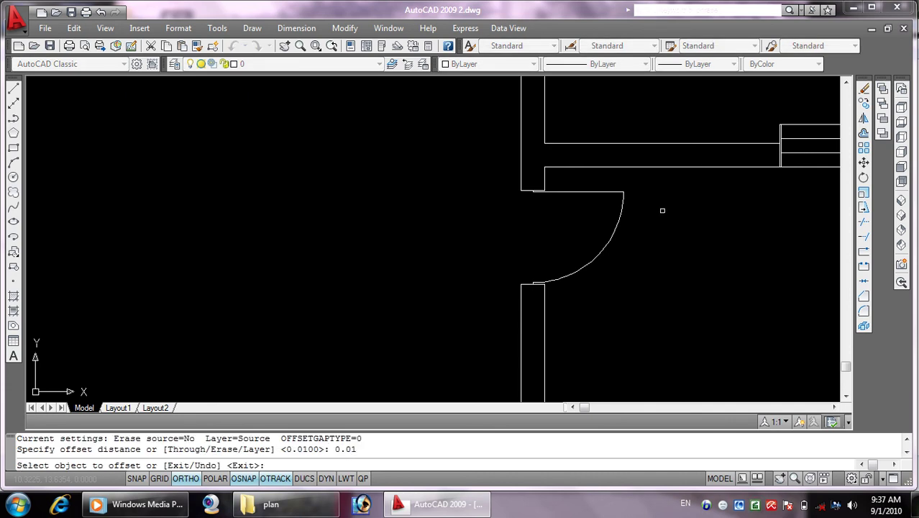
scroll(583, 178, up, 5)
click(633, 176)
click(627, 239)
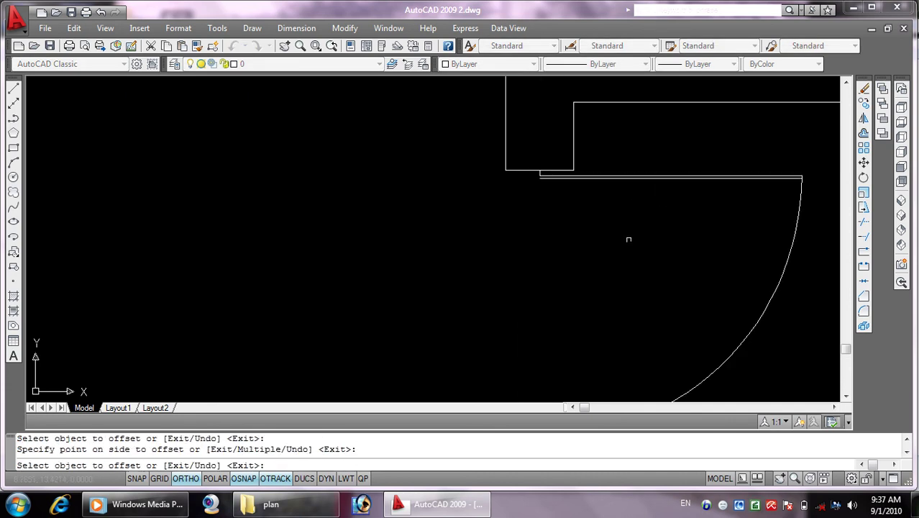
Offset a nearby wall line by the same 0.01 distance
scroll(713, 304, down, 6)
scroll(704, 289, down, 2)
scroll(703, 288, up, 3)
scroll(708, 240, up, 2)
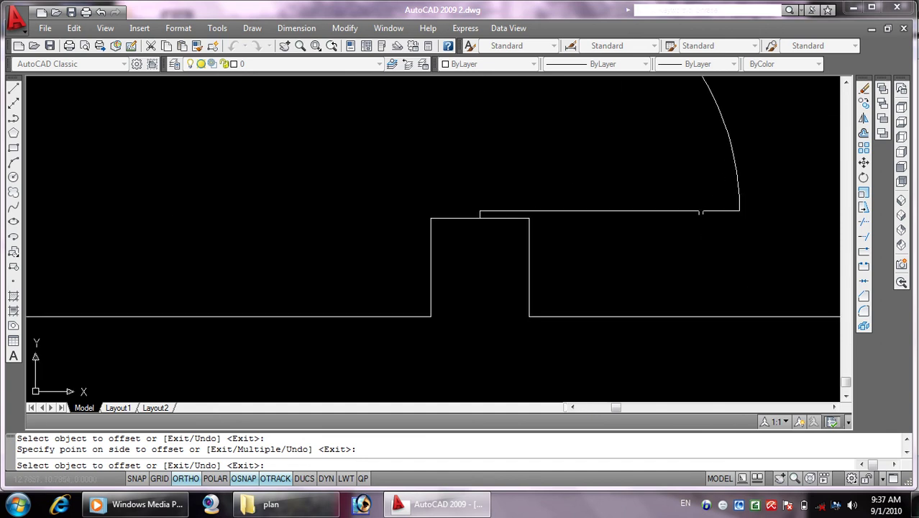
click(700, 212)
click(677, 173)
scroll(618, 171, down, 5)
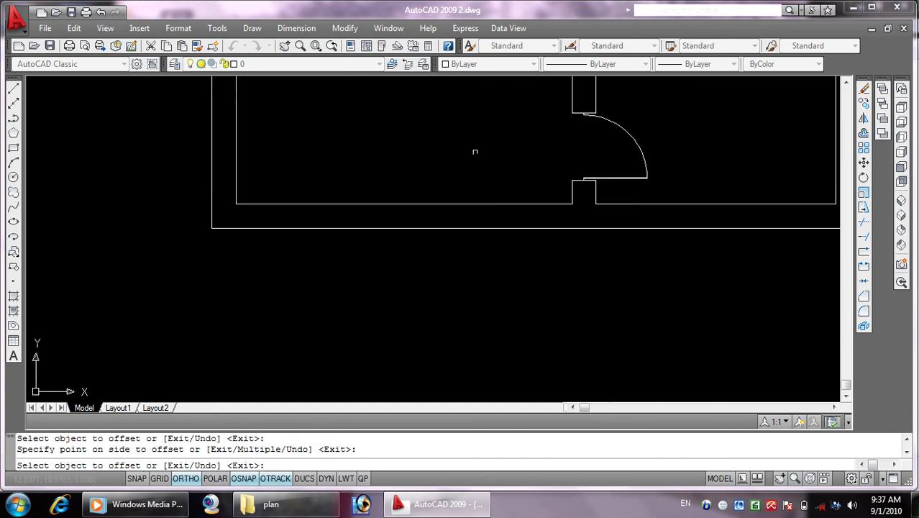
scroll(386, 362, down, 2)
scroll(551, 277, down, 1)
scroll(600, 286, up, 5)
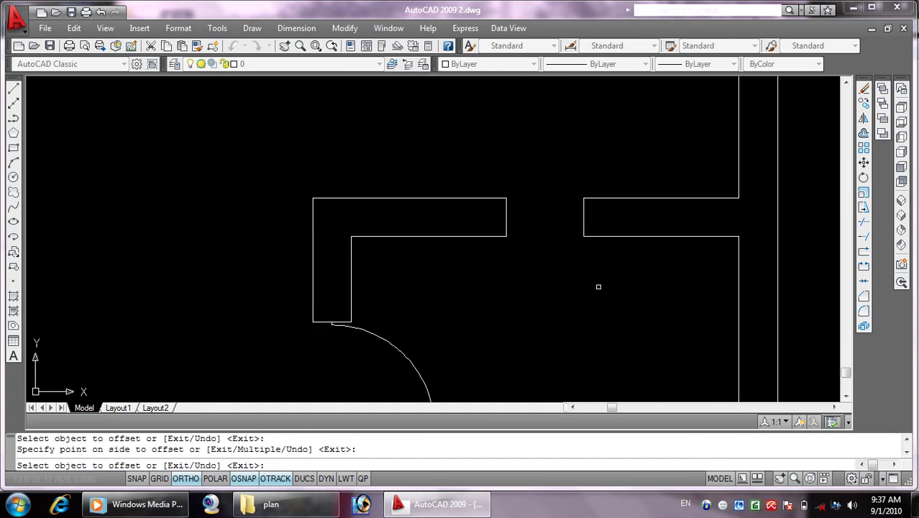
key(Escape)
key(Escape)
Draw two horizontal lines bridging the gap between the facing wall ends
key(Return)
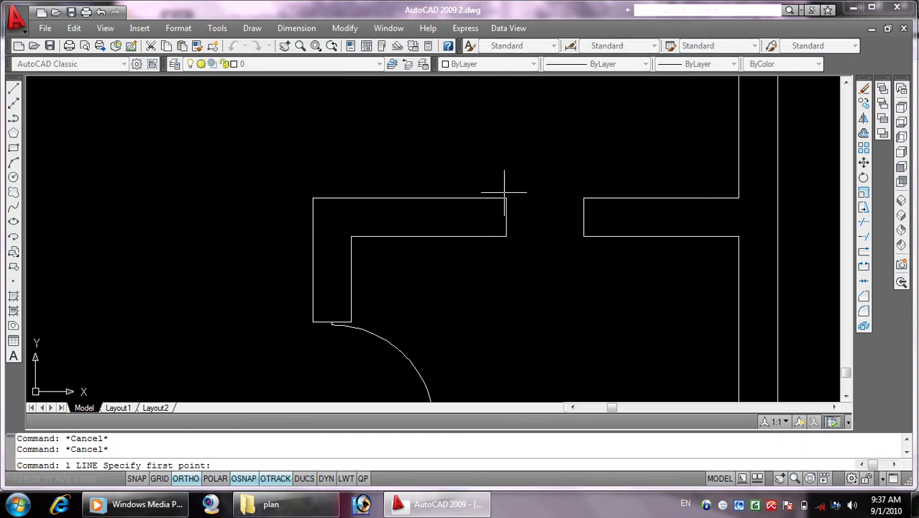
click(506, 197)
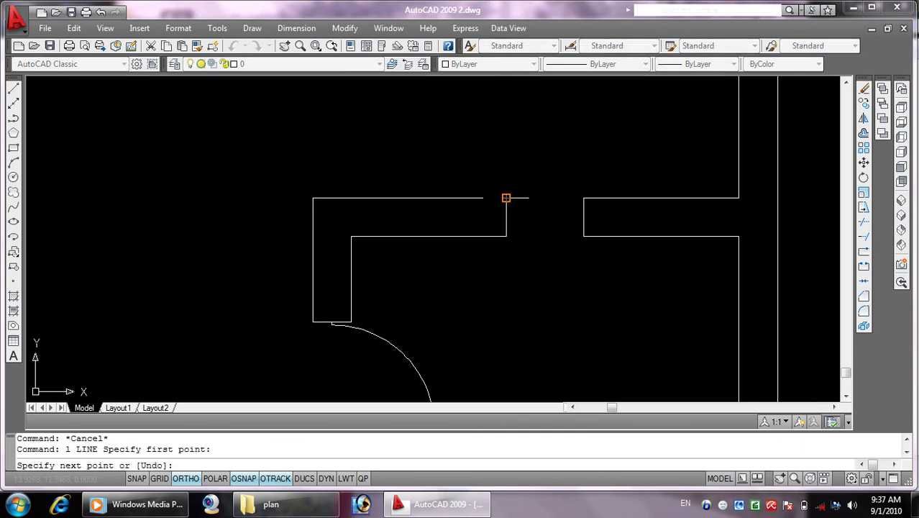
click(583, 198)
right_click(583, 198)
click(615, 209)
key(Return)
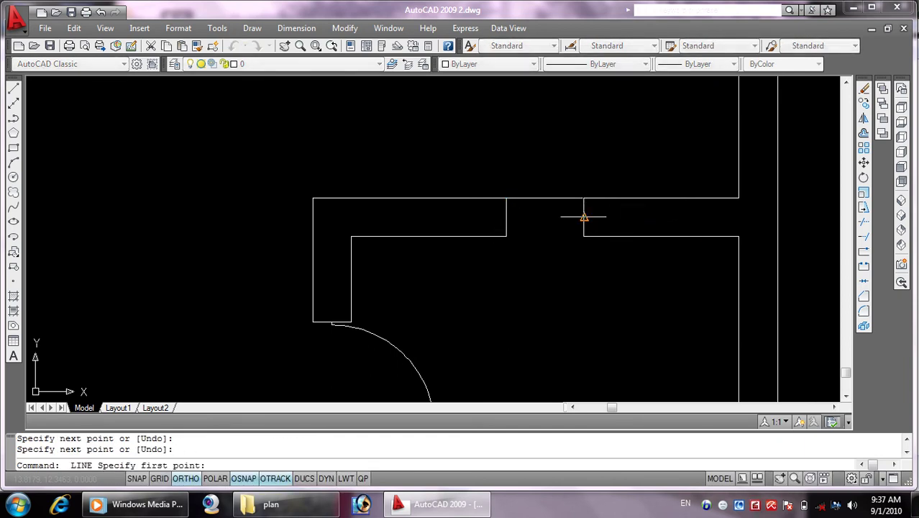
click(584, 217)
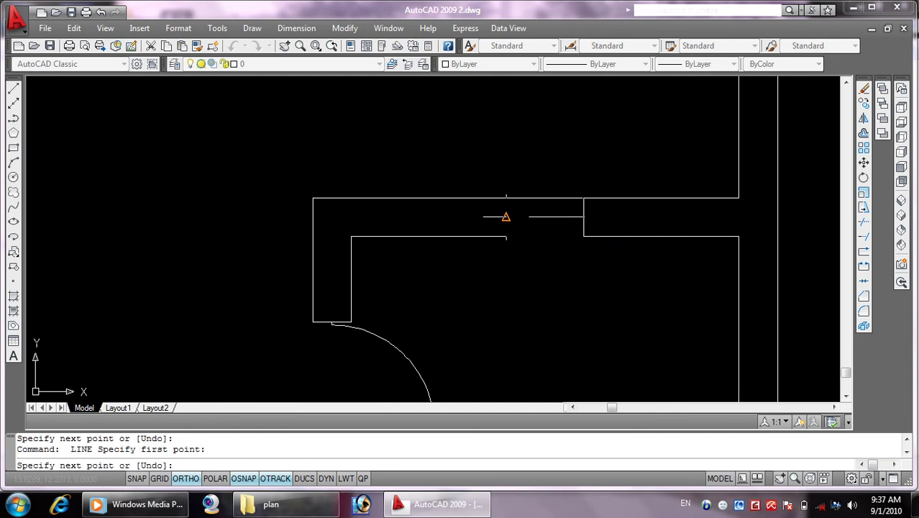
click(506, 217)
right_click(506, 218)
click(537, 229)
Add a closing line at the right wall end and recentre the floor plan
key(Return)
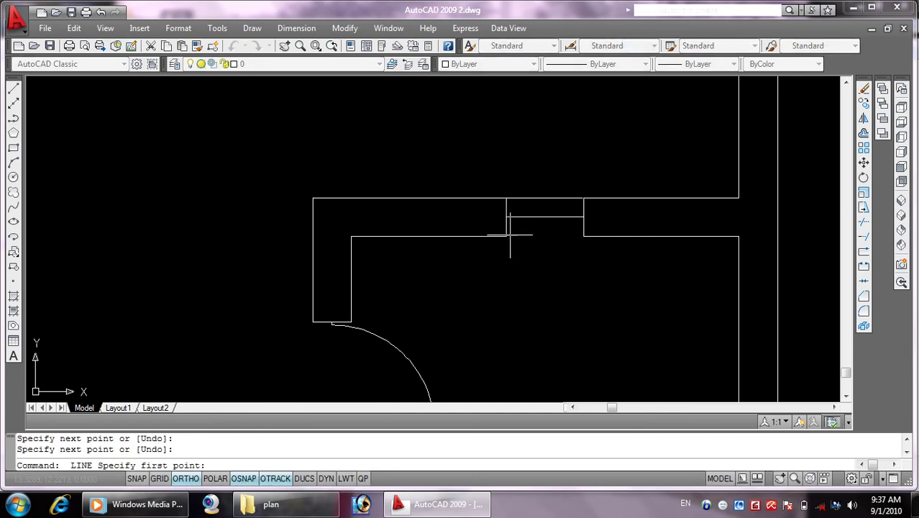
click(584, 236)
right_click(584, 236)
click(599, 243)
scroll(619, 251, down, 5)
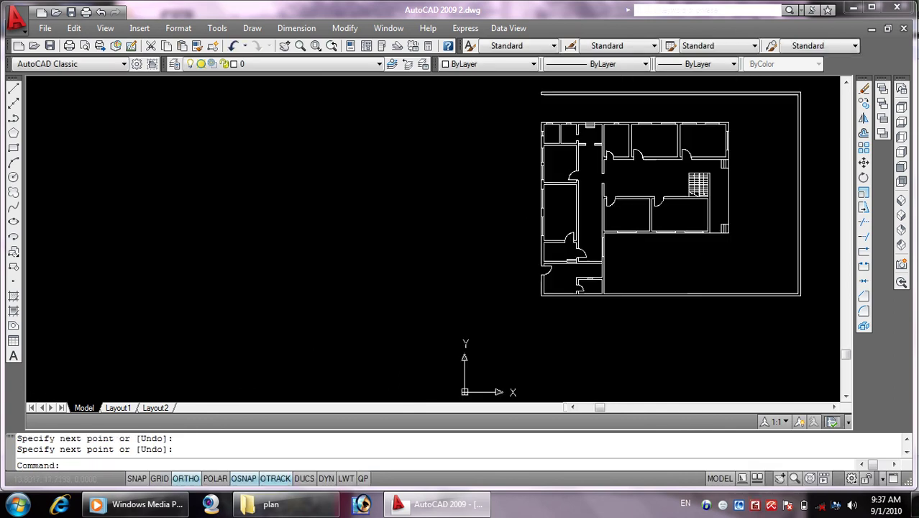
middle_drag(637, 261, 567, 284)
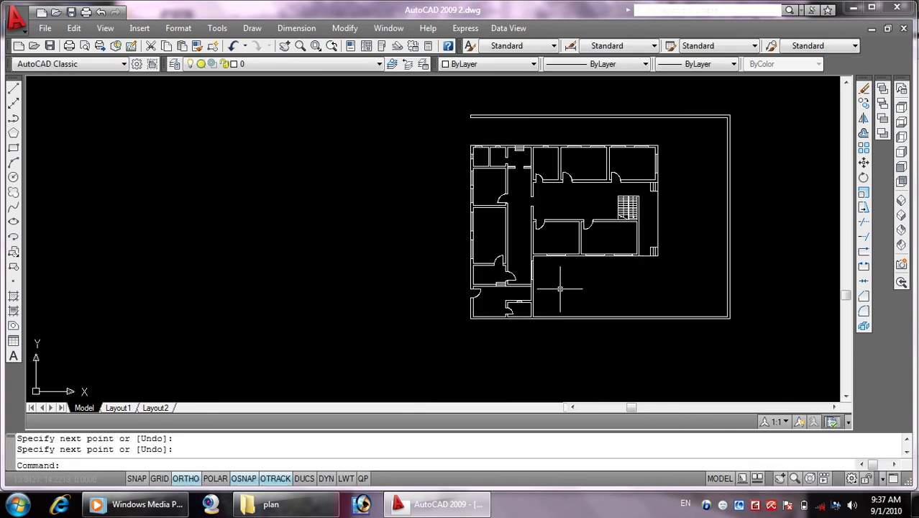
scroll(532, 178, up, 4)
scroll(534, 200, up, 5)
scroll(534, 199, up, 2)
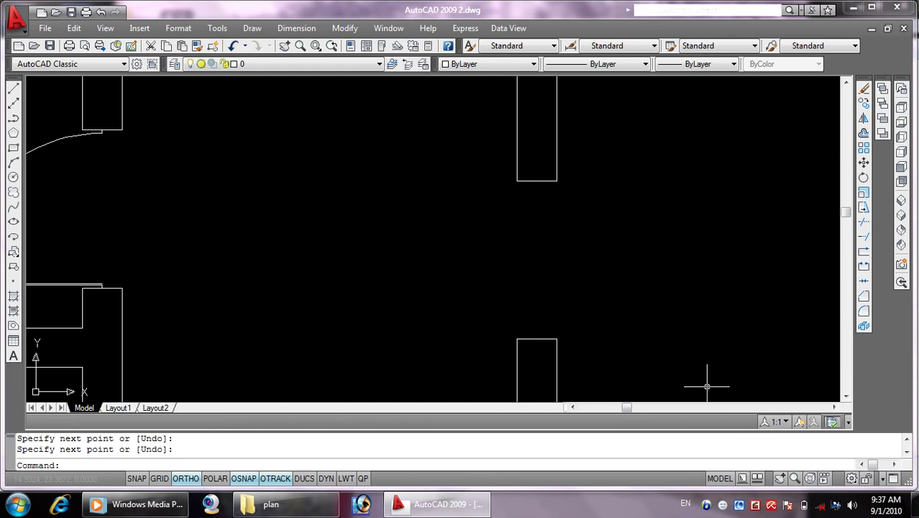
Draw 0.02 stub lines from the lower and upper jamb midpoints
key(Escape)
key(Escape)
text(l)
key(Return)
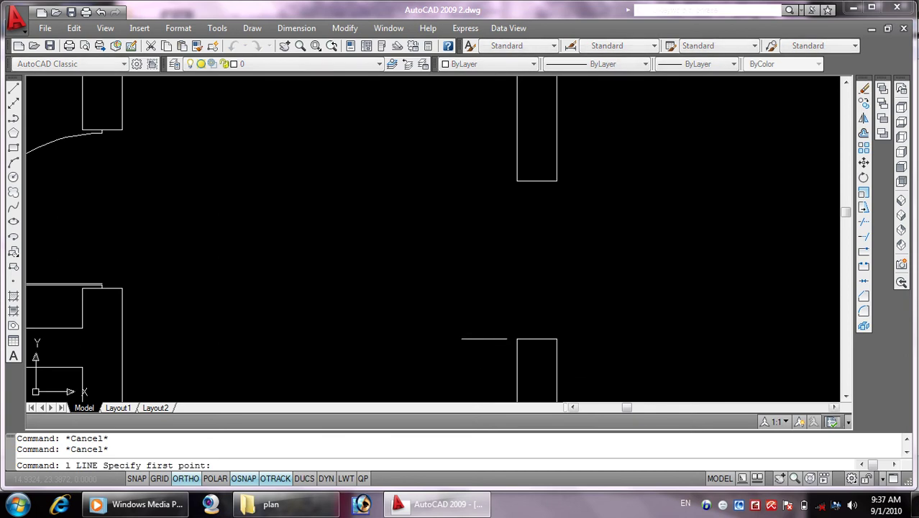
click(537, 340)
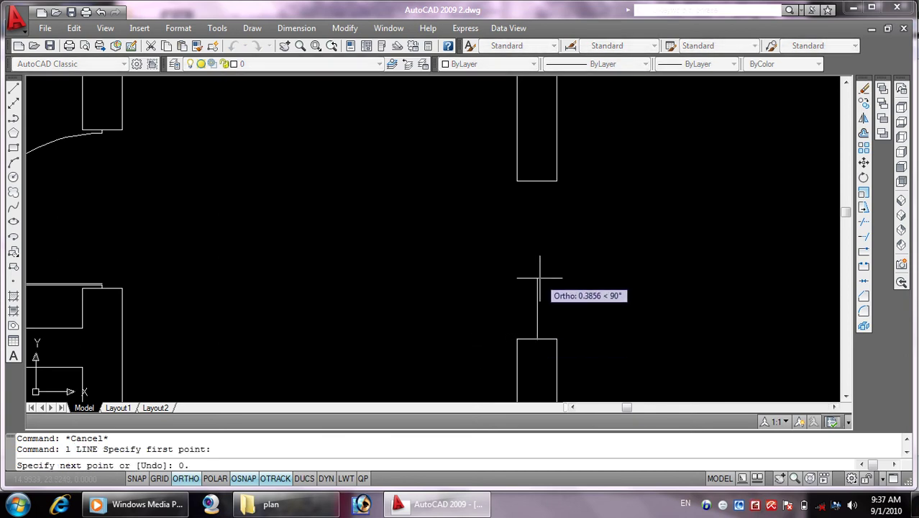
text(2)
key(Return)
key(Return)
key(Return)
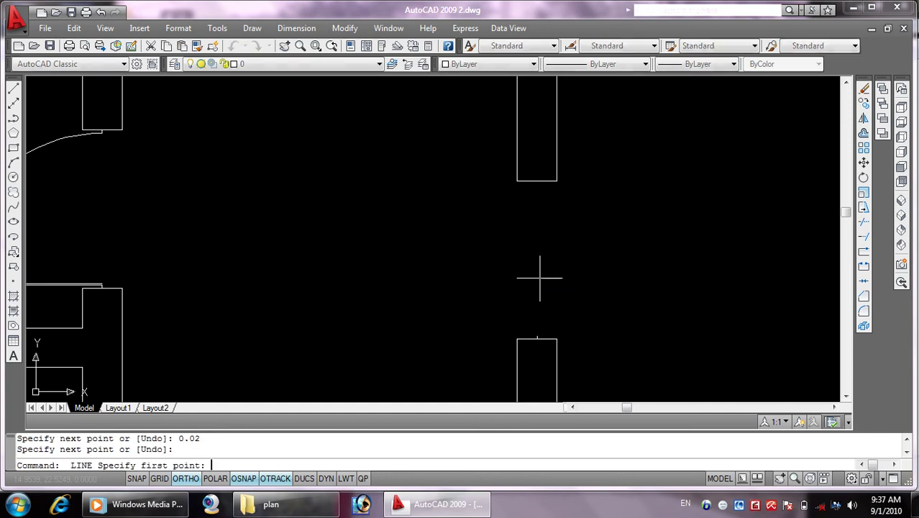
click(536, 181)
text(0.02)
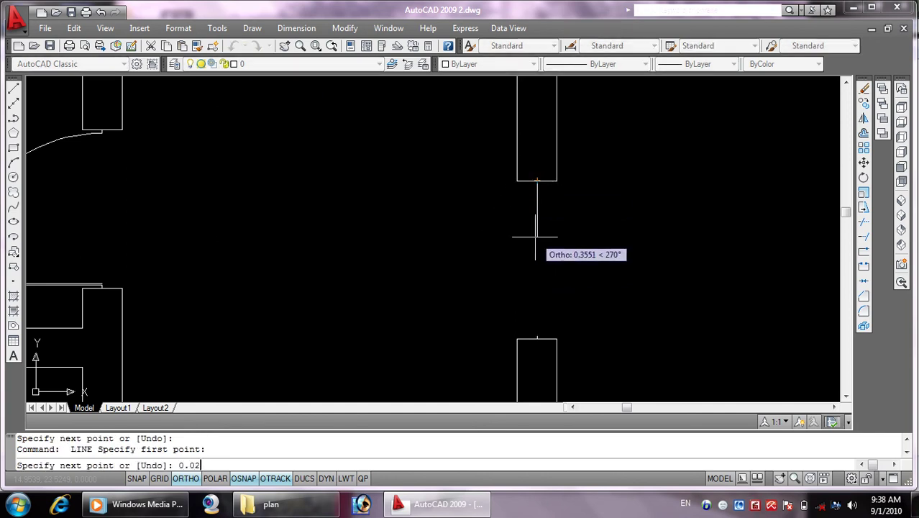
key(Return)
key(Return)
key(Escape)
key(Escape)
text(di)
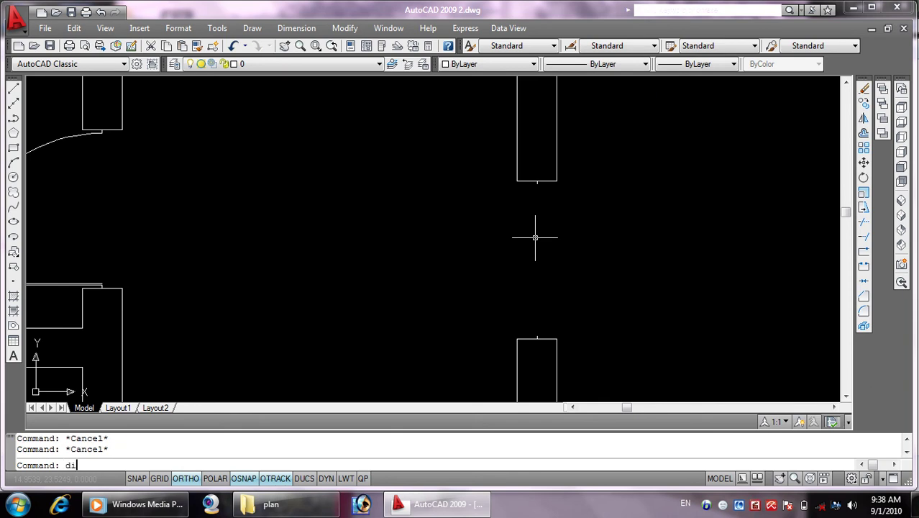
Measure between the two jamb midpoints with DIST, giving 0.9600
key(Return)
scroll(520, 311, up, 3)
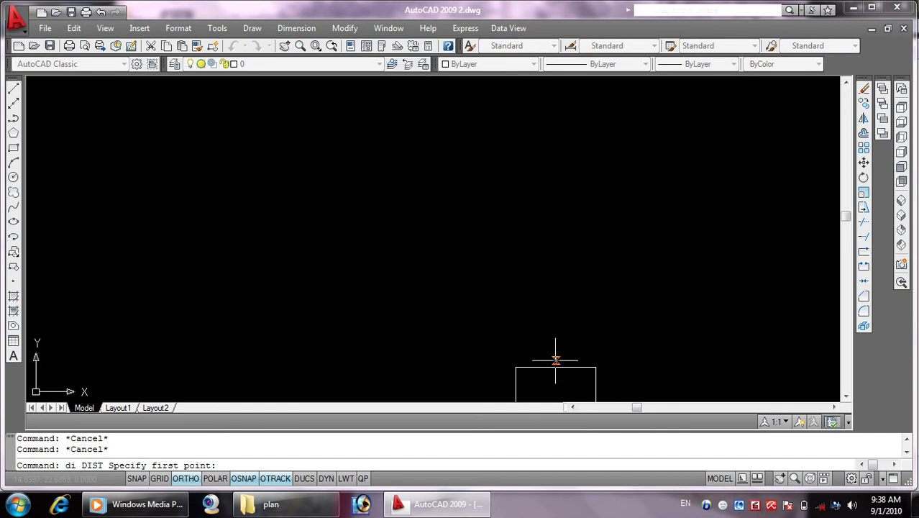
click(555, 358)
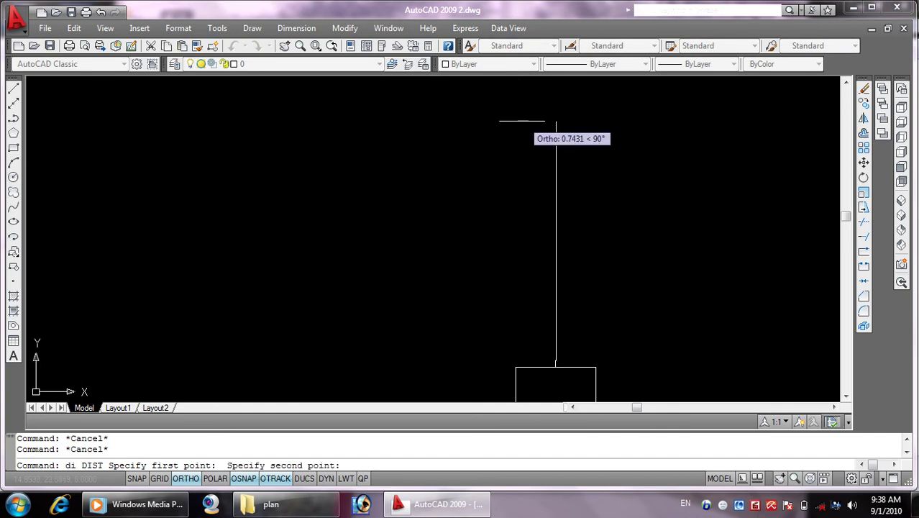
middle_drag(555, 121, 540, 280)
scroll(536, 295, up, 3)
scroll(509, 263, up, 5)
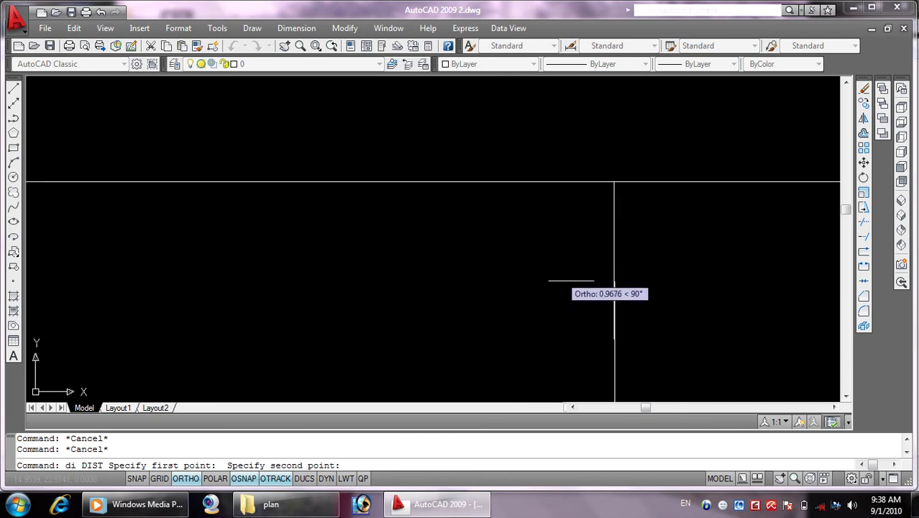
click(614, 339)
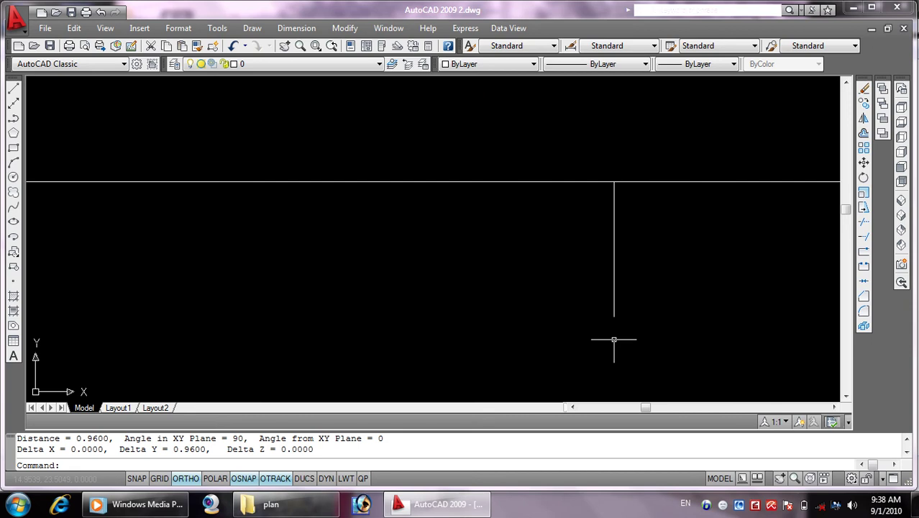
Draw a 2-unit horizontal line from a wall end into the doorway
key(Escape)
key(Escape)
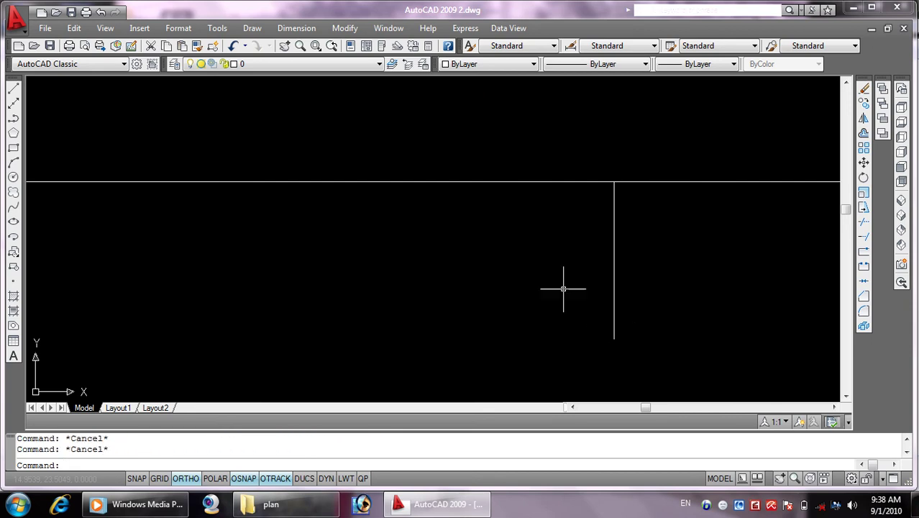
scroll(562, 289, down, 8)
middle_drag(558, 308, 516, 246)
scroll(517, 247, down, 5)
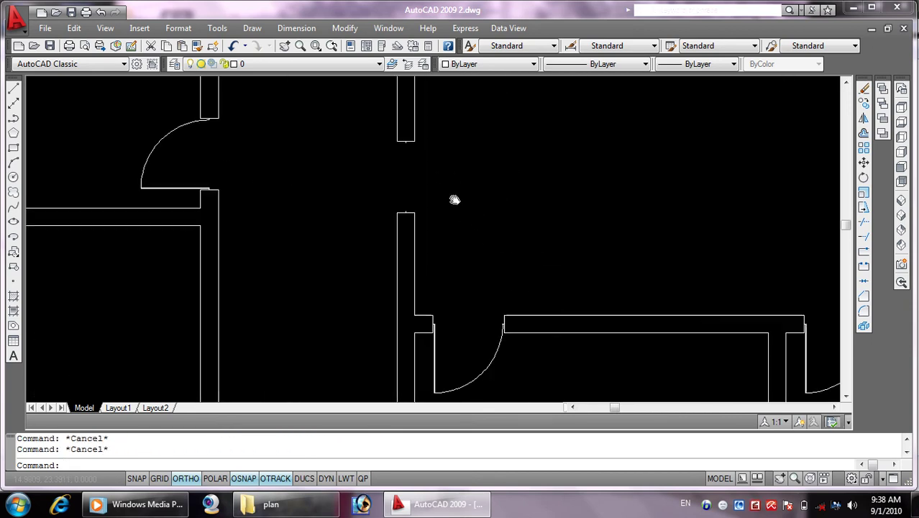
scroll(403, 143, up, 3)
text(l)
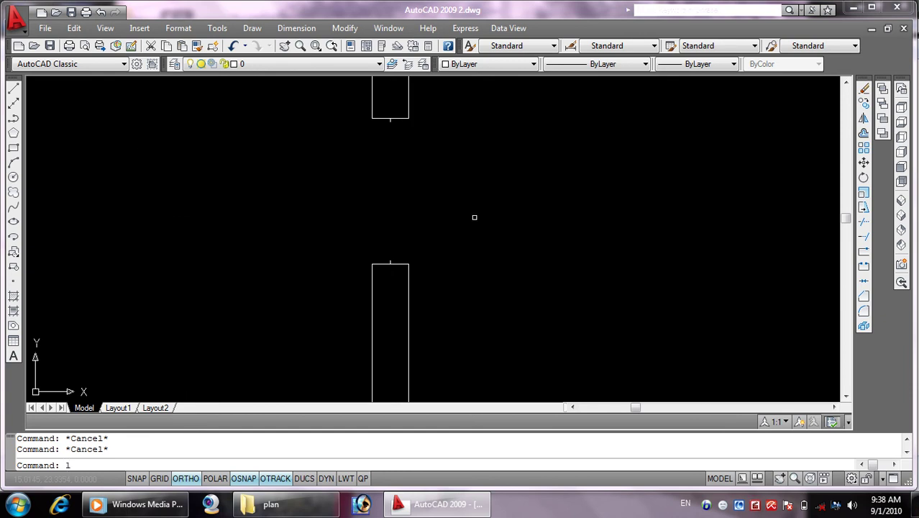
key(Return)
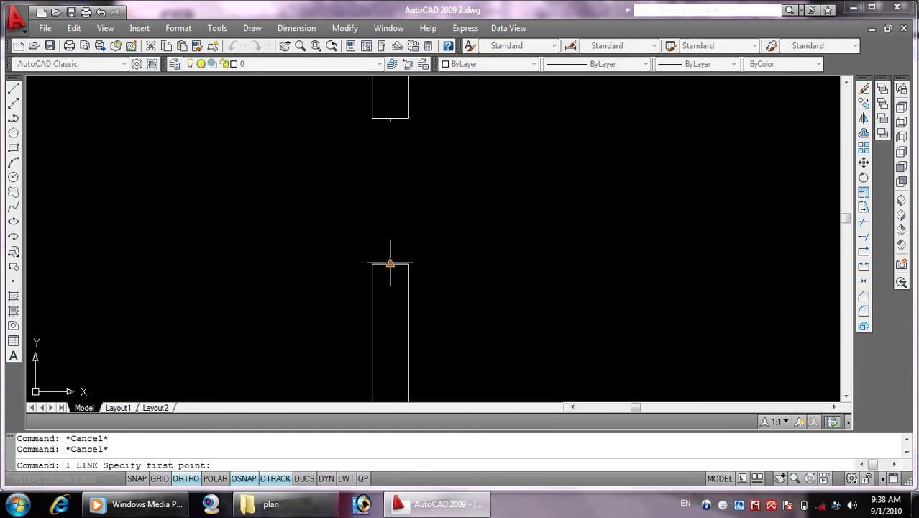
scroll(387, 266, up, 6)
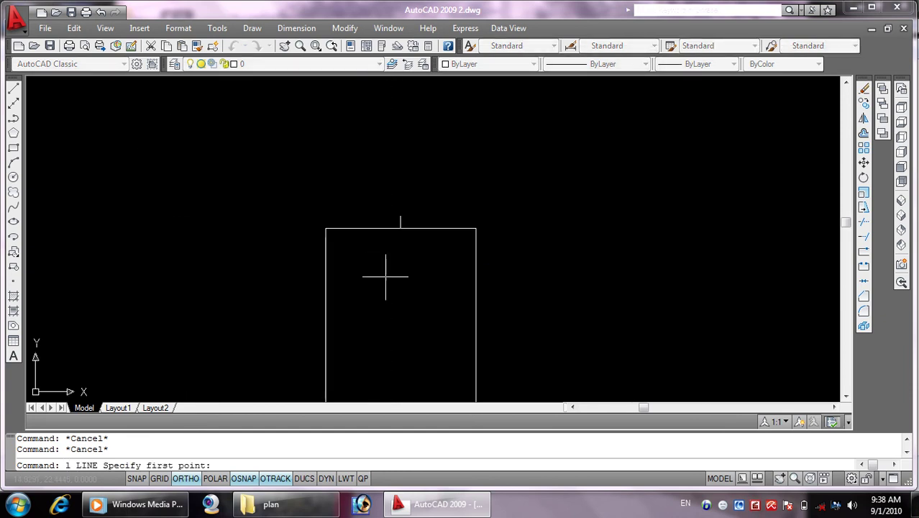
click(401, 216)
scroll(670, 205, down, 4)
middle_drag(670, 205, 437, 230)
text(2)
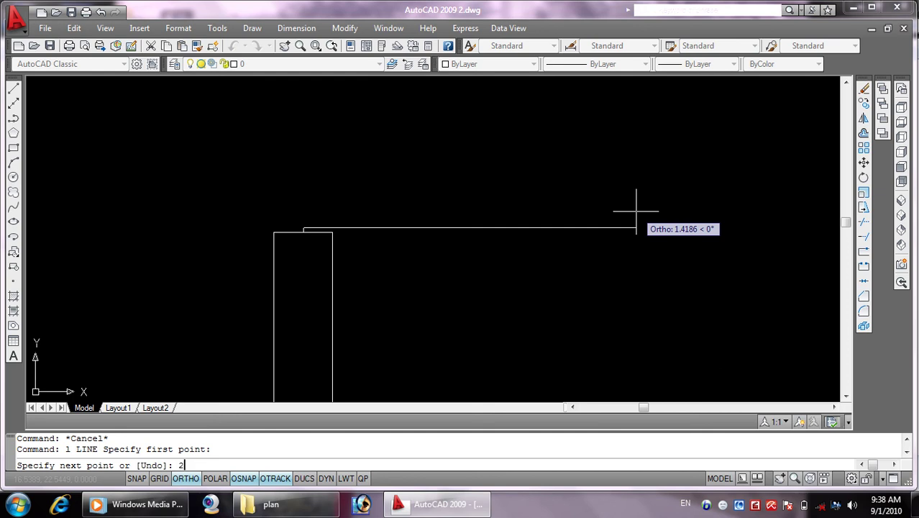
key(Return)
key(Return)
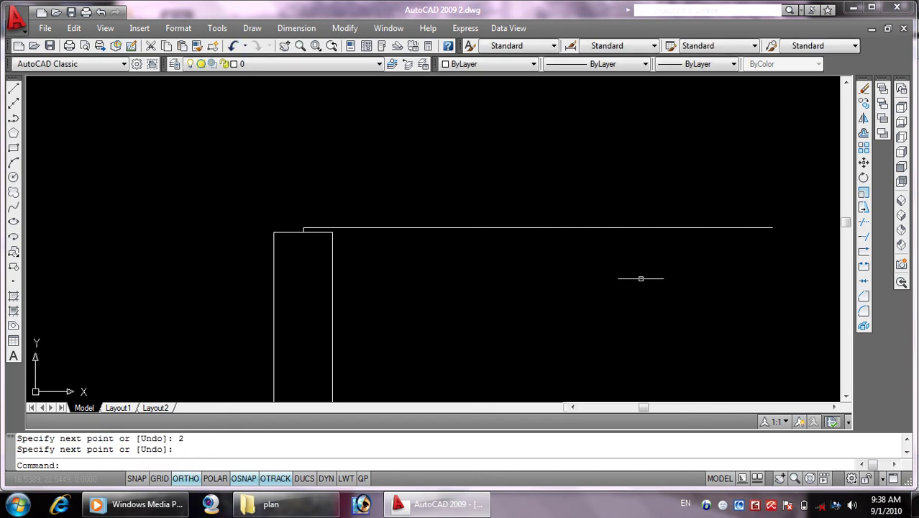
Erase the 2-unit horizontal line
scroll(641, 279, down, 3)
scroll(554, 308, down, 1)
scroll(549, 304, up, 3)
click(734, 265)
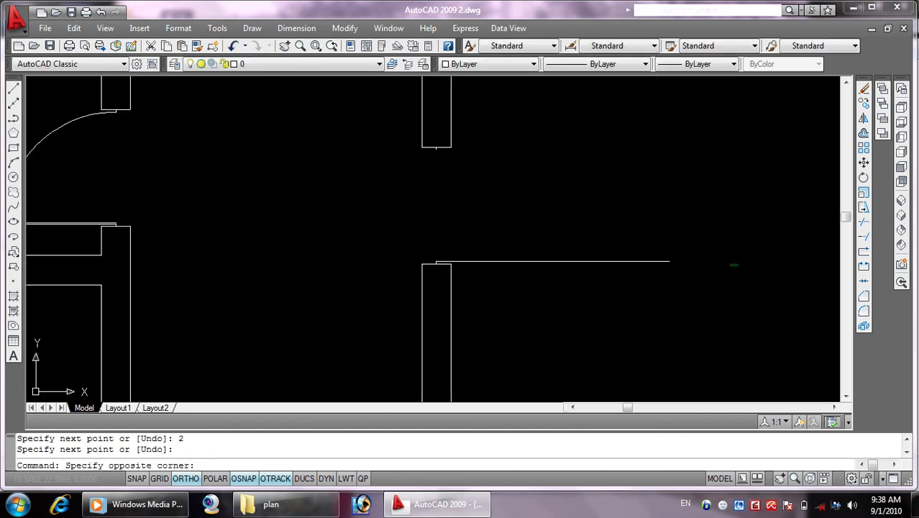
click(615, 228)
key(Delete)
key(Escape)
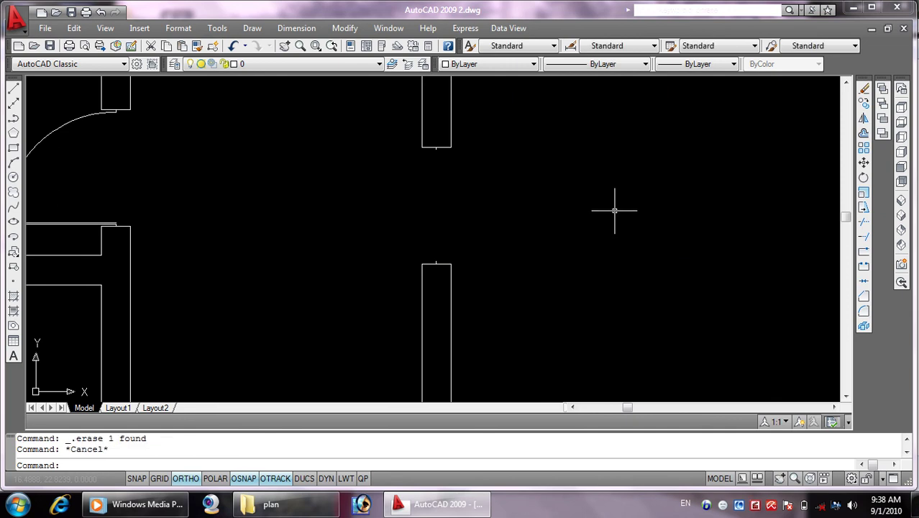
text(c)
Draw a 1.5-unit horizontal line from the lower wall end corner
key(Return)
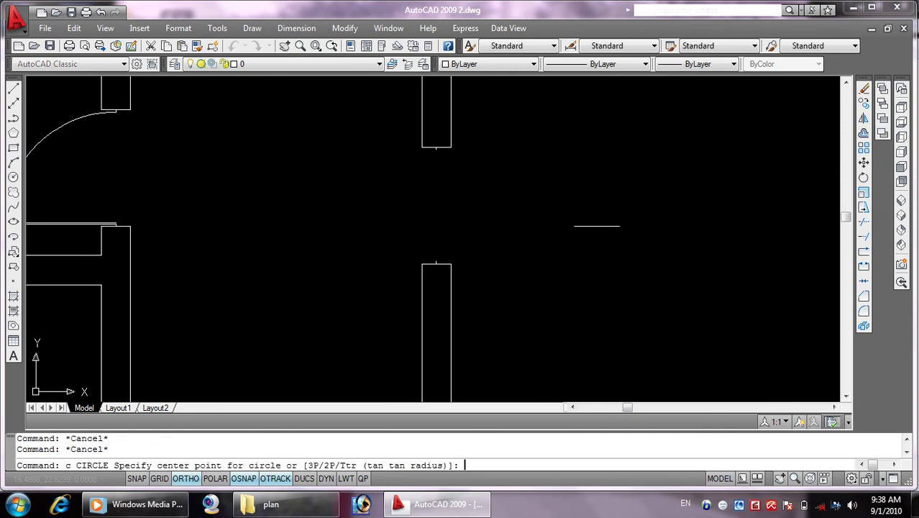
key(Escape)
key(Escape)
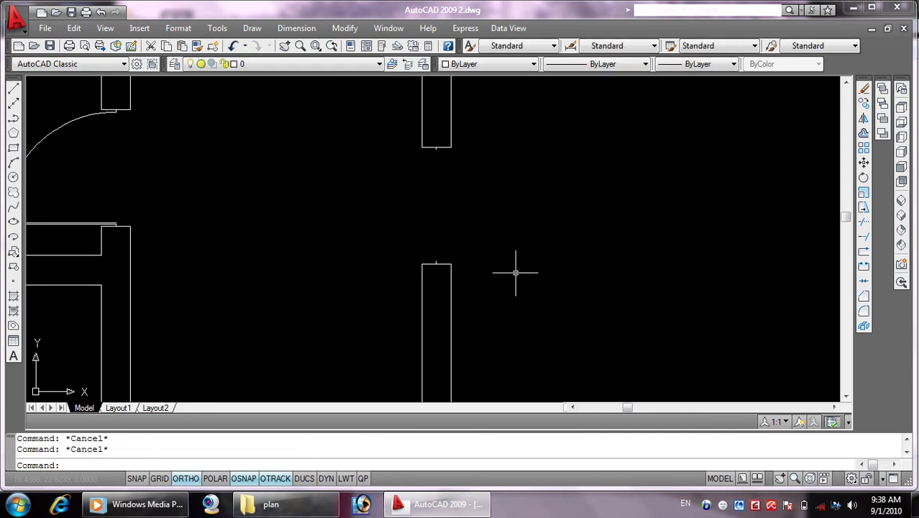
text(l)
key(Return)
scroll(425, 257, up, 5)
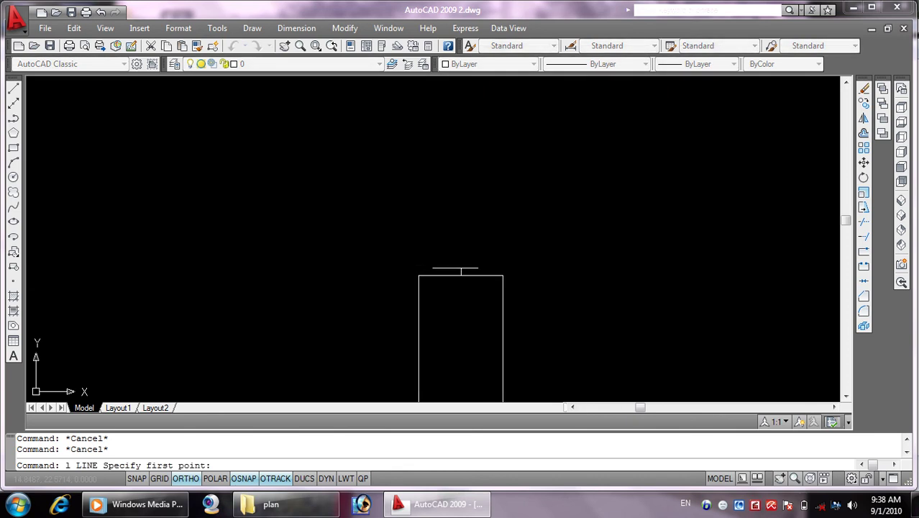
click(461, 270)
text(1.5)
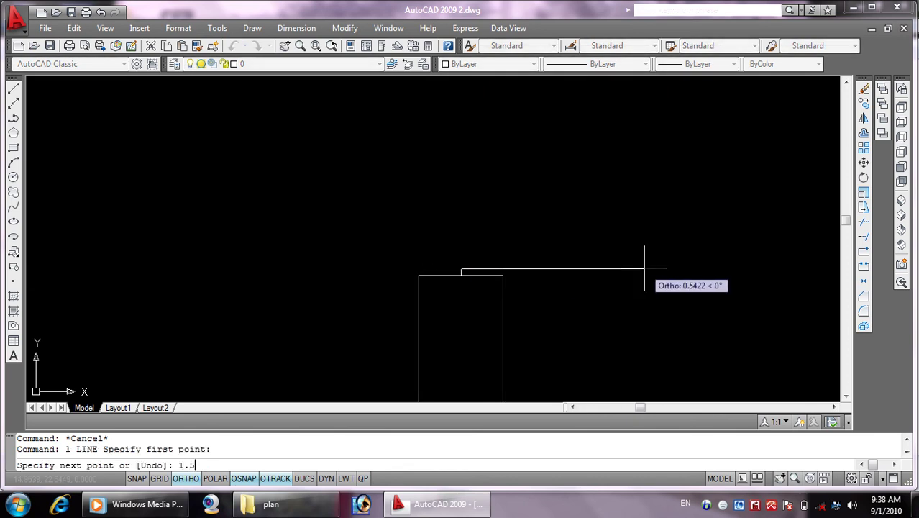
key(Return)
key(Return)
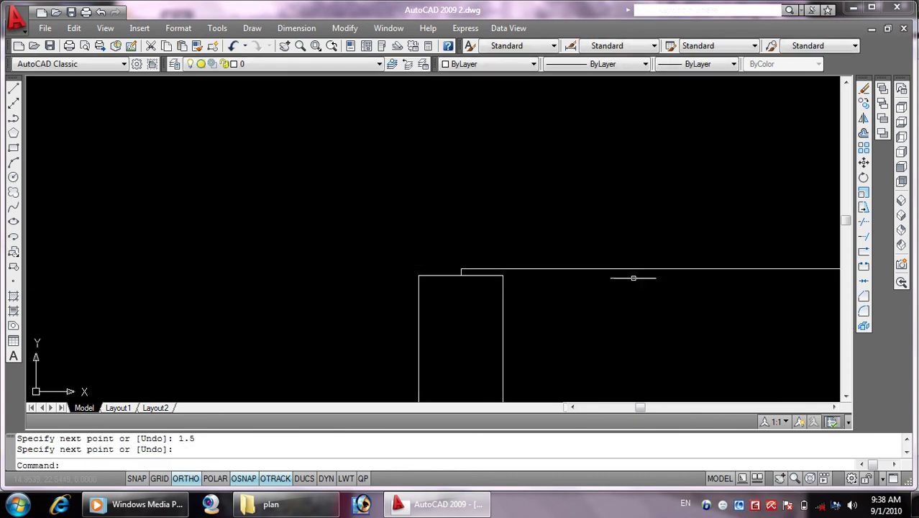
scroll(641, 275, down, 5)
middle_drag(671, 308, 514, 308)
key(Return)
Draw a matching 1.5-unit line from the upper wall end
scroll(448, 206, up, 5)
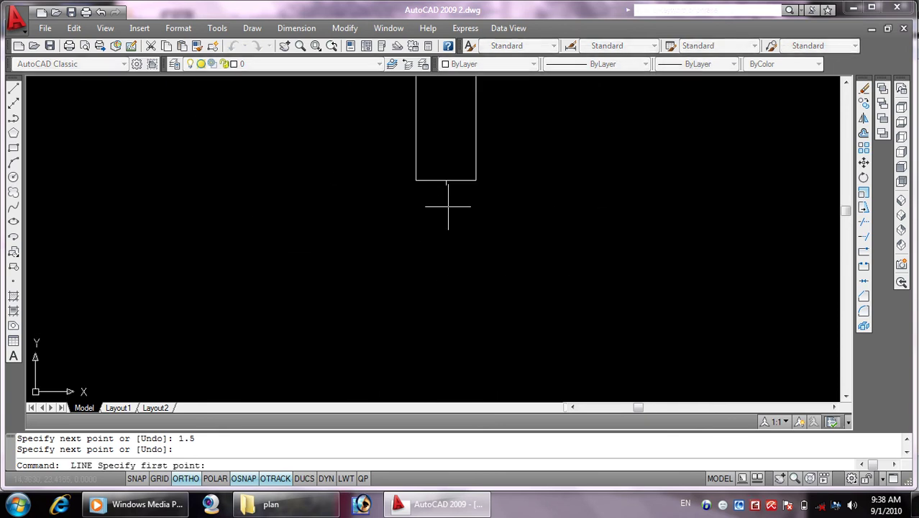
click(446, 185)
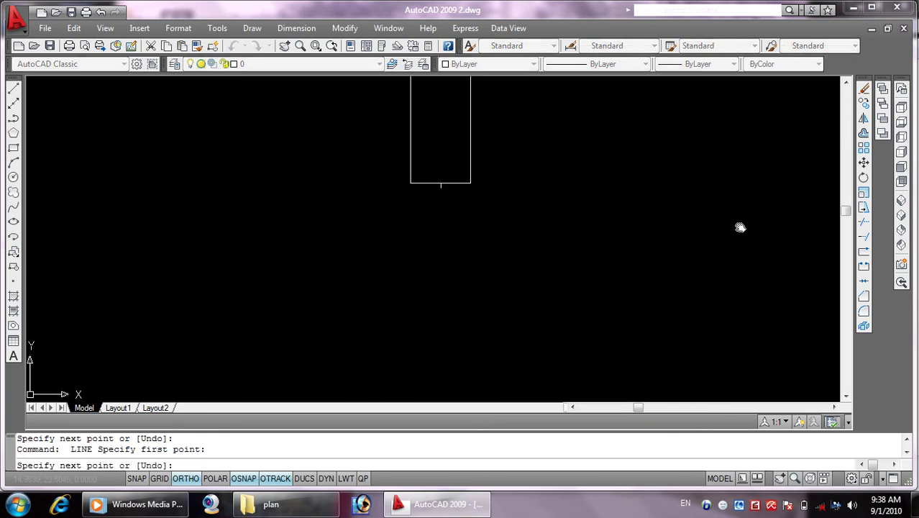
middle_drag(739, 228, 461, 224)
text(1.5)
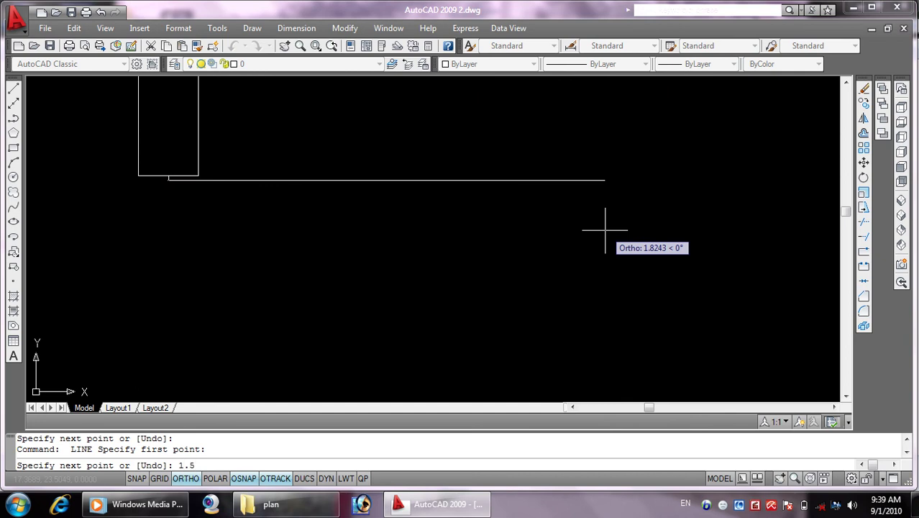
key(Return)
key(Return)
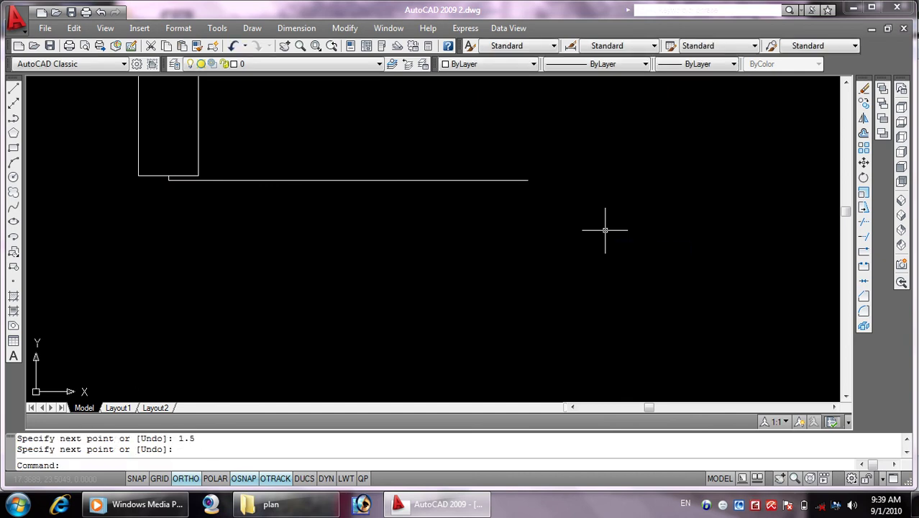
scroll(608, 230, down, 6)
key(Escape)
key(Escape)
Start an arc from the lower line's right end, then cancel it
text(l)
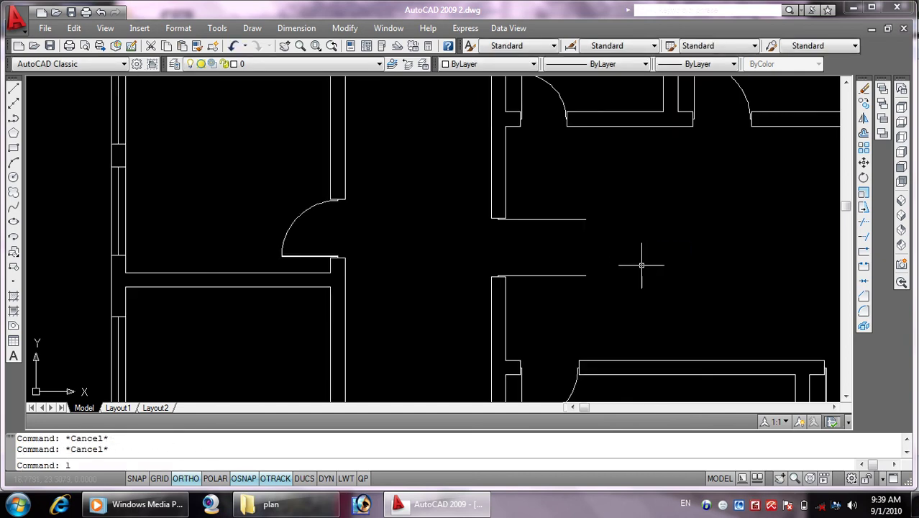
key(Return)
scroll(593, 275, up, 3)
scroll(587, 269, up, 1)
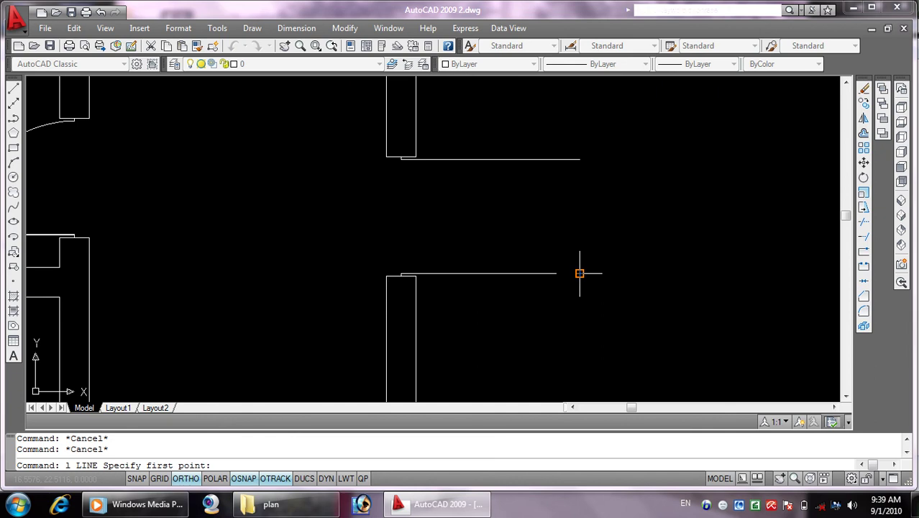
key(Escape)
text(a)
key(Return)
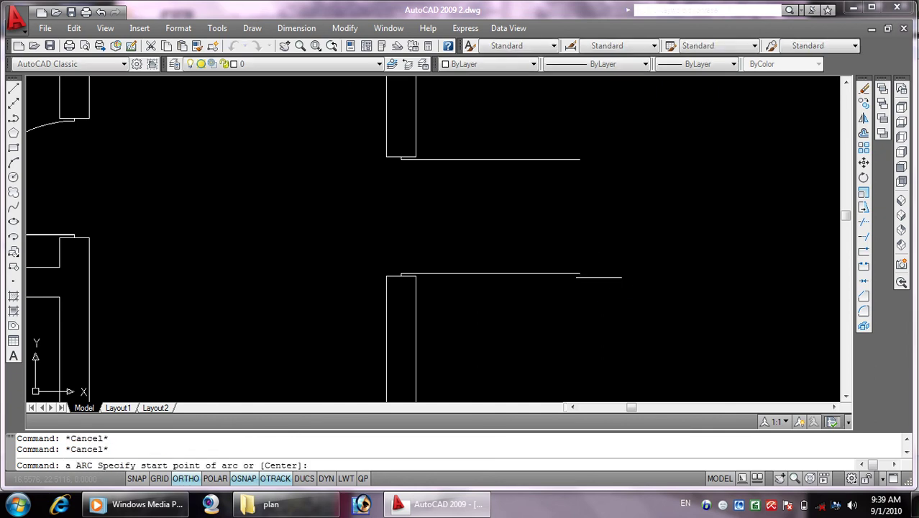
click(579, 274)
click(637, 270)
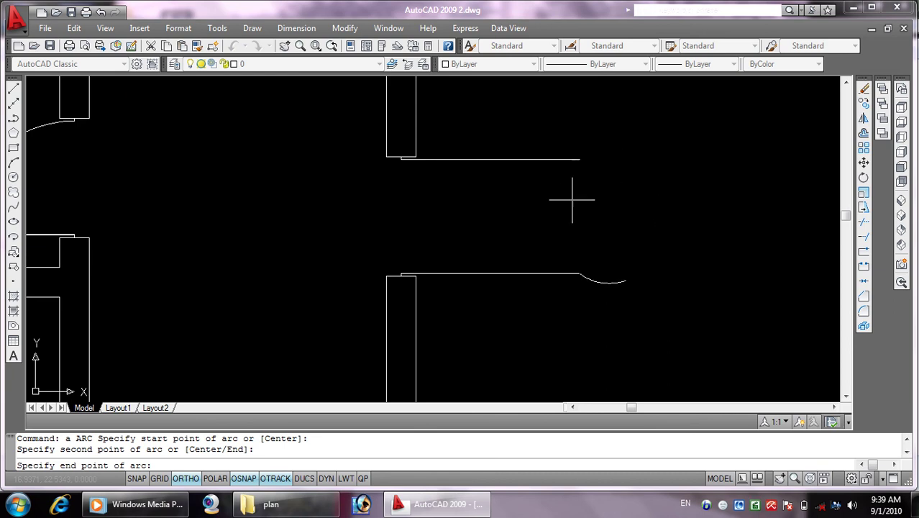
key(Escape)
key(Escape)
Draw a vertical line joining the right ends of the two 1.5 lines
text(l)
key(Return)
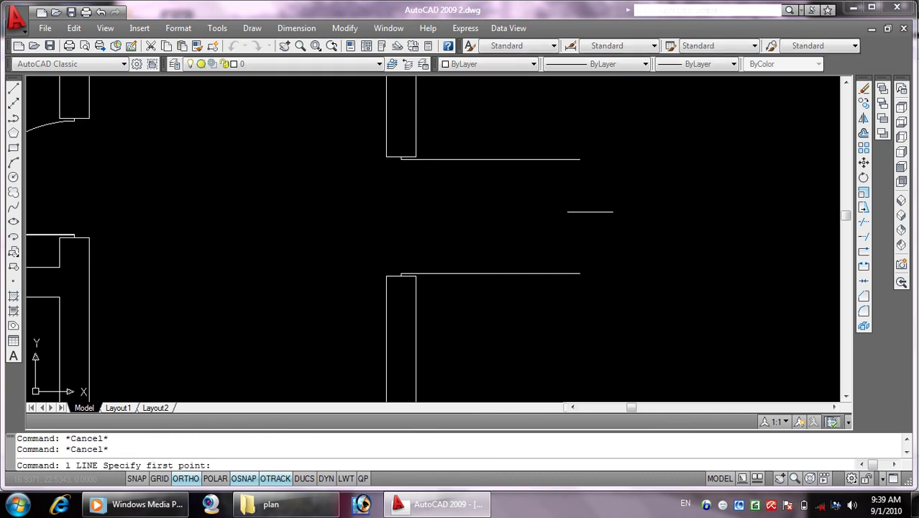
click(581, 274)
click(580, 159)
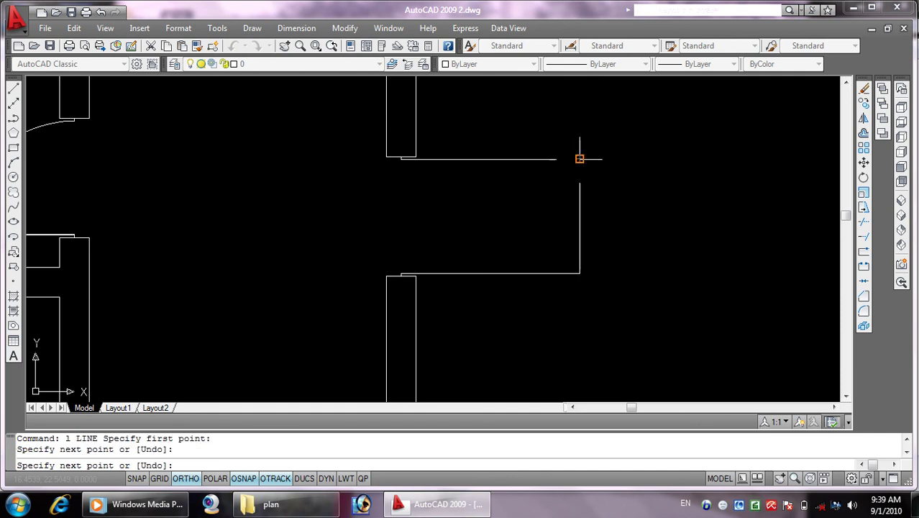
right_click(580, 159)
click(606, 167)
key(Escape)
key(Escape)
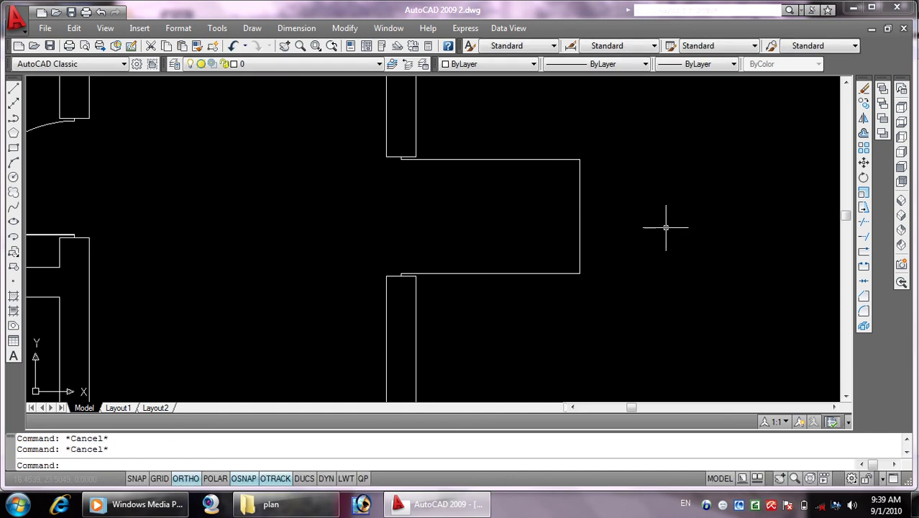
text(o)
key(Return)
Offset the right vertical line 0.4 inward into the door outline
text(0)
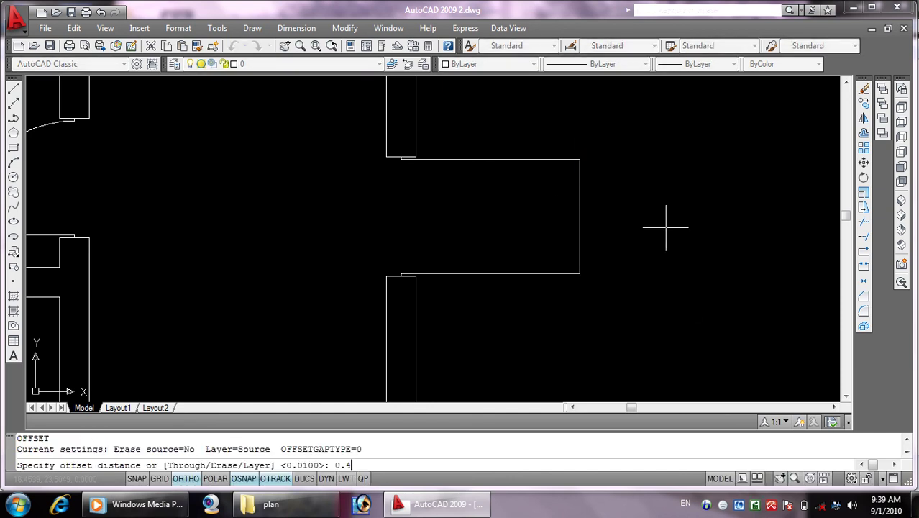
key(Return)
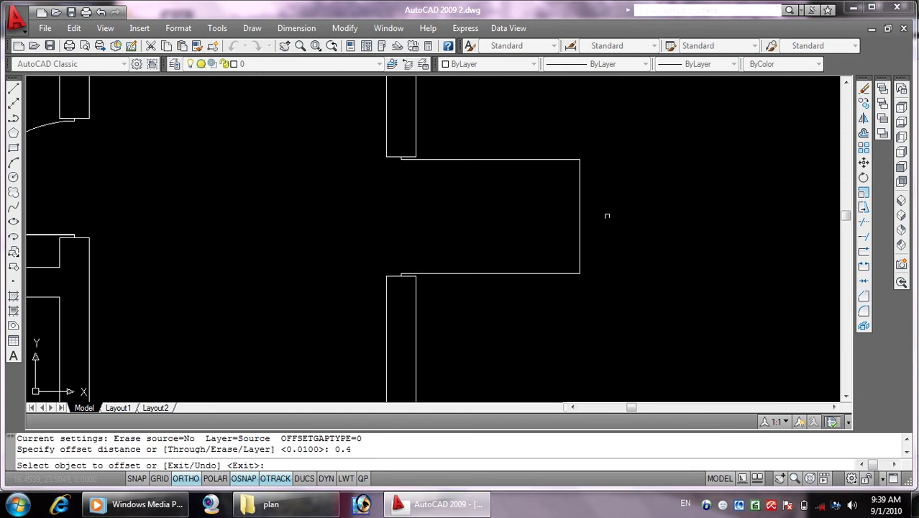
click(581, 211)
click(507, 224)
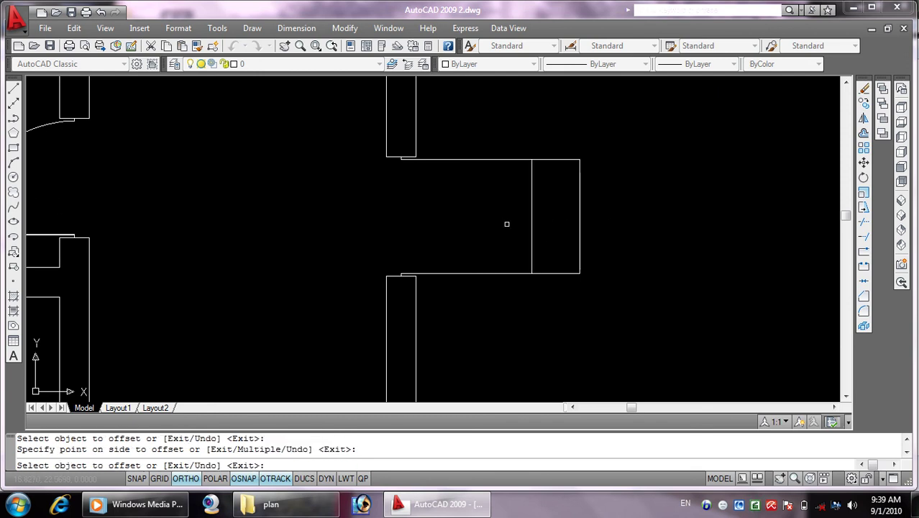
key(Escape)
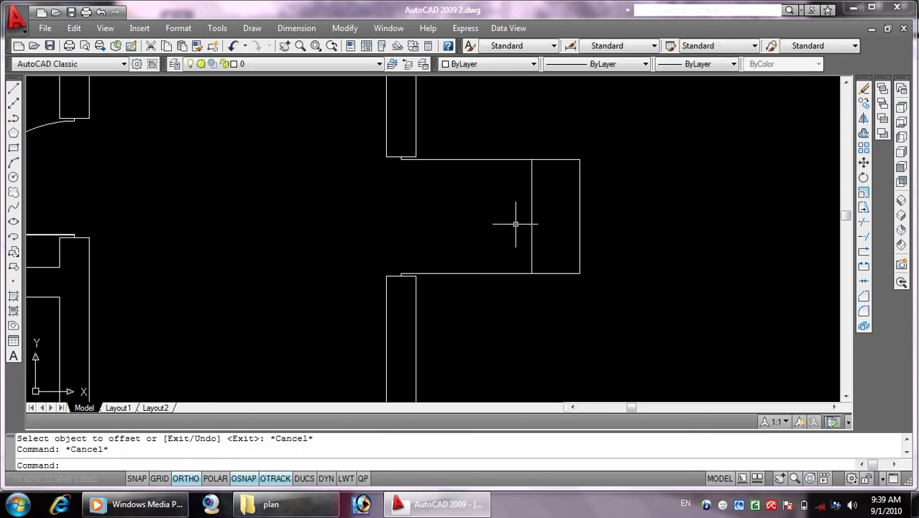
text(a)
Draw a three-point arc from the top corner through the right midpoint to the lower corner
key(Return)
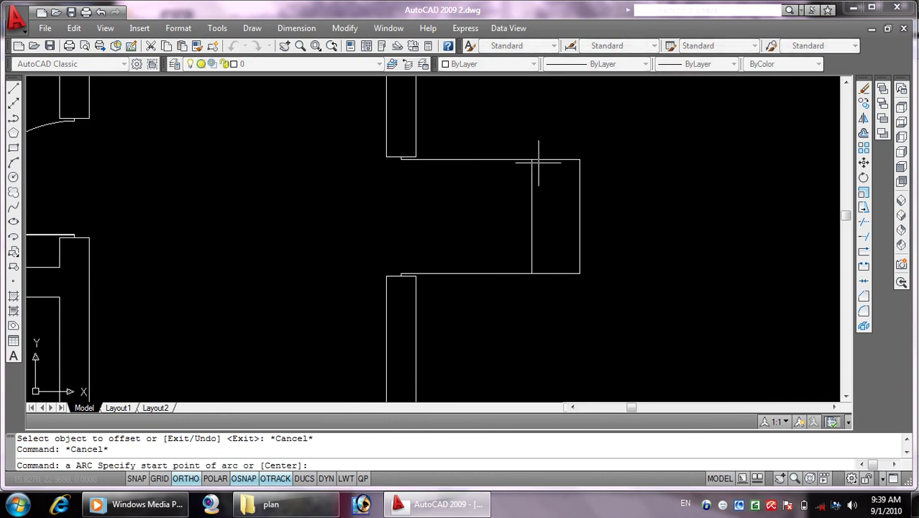
click(532, 159)
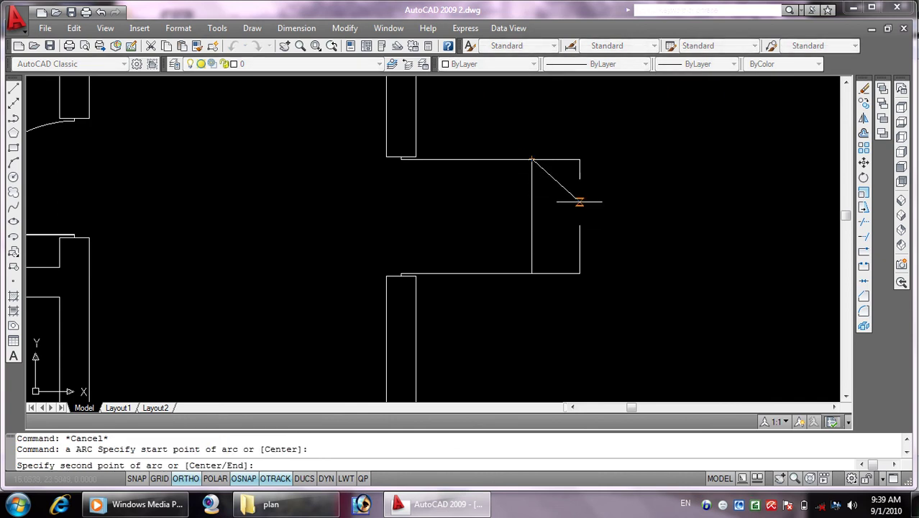
click(580, 216)
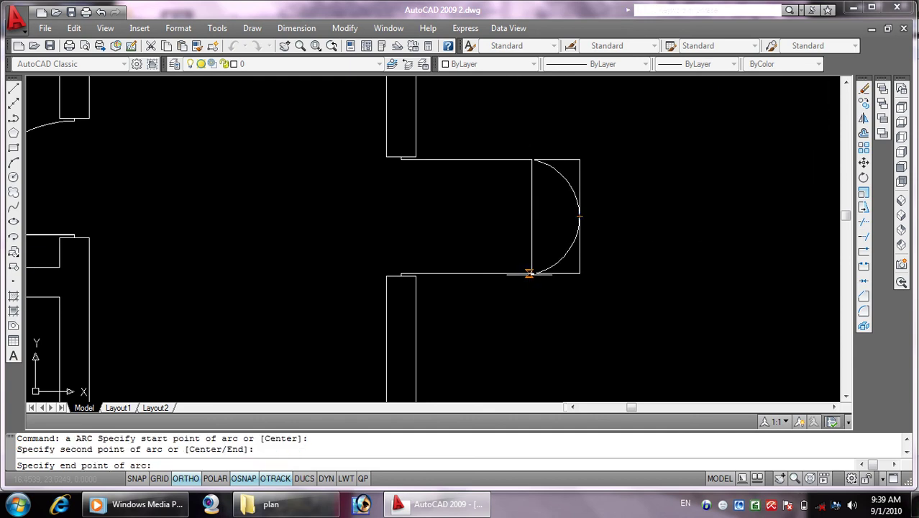
click(530, 274)
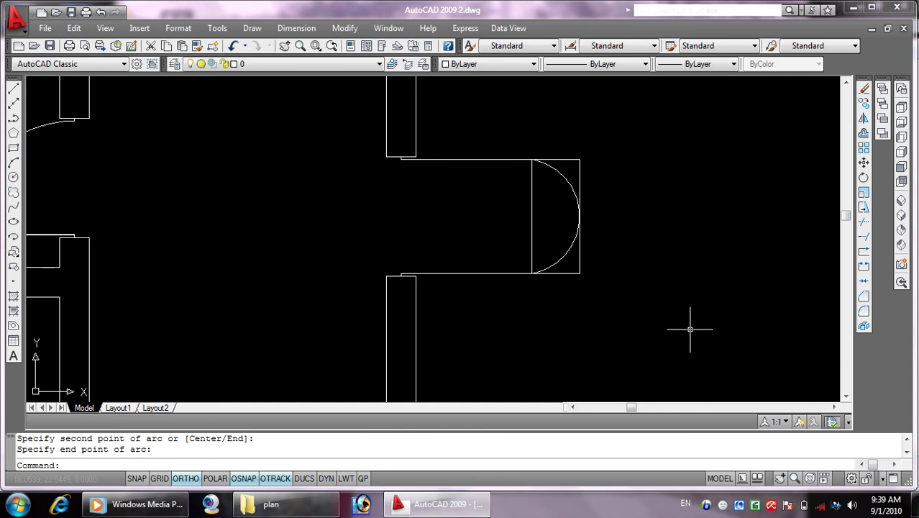
key(Escape)
key(Escape)
text(l)
key(Return)
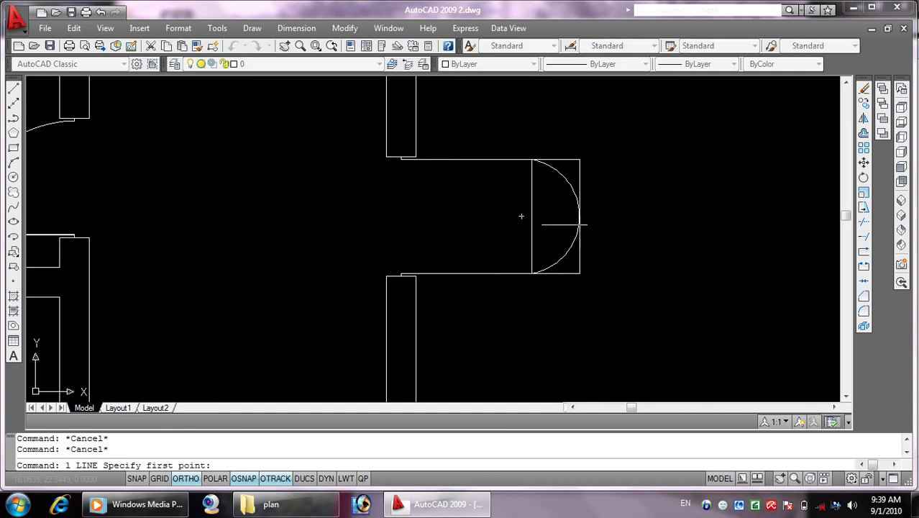
Draw a horizontal centre line and upper and lower diagonal leaf lines from the doorway midpoint to the arc
click(533, 216)
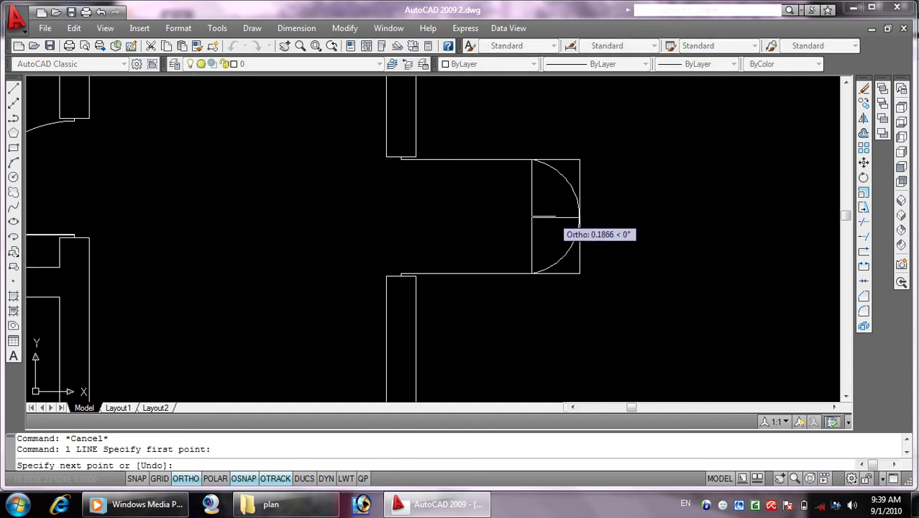
right_click(579, 214)
click(604, 226)
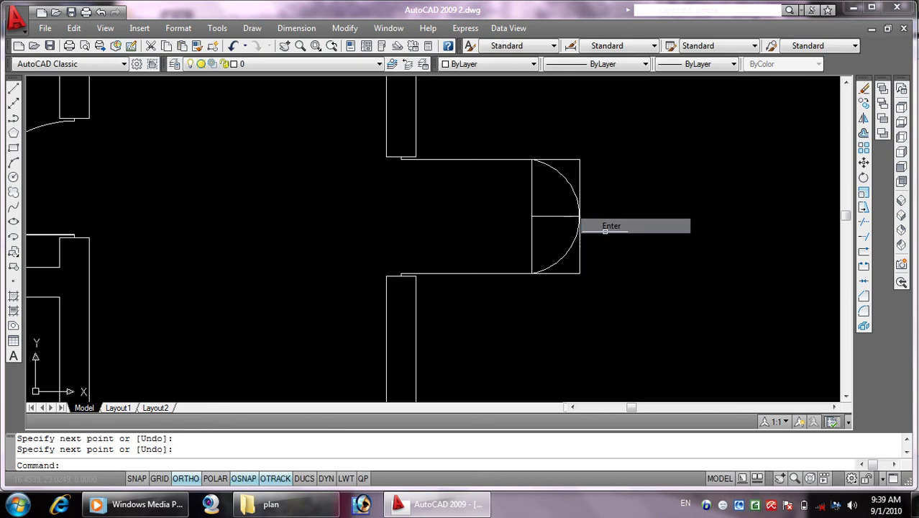
key(Return)
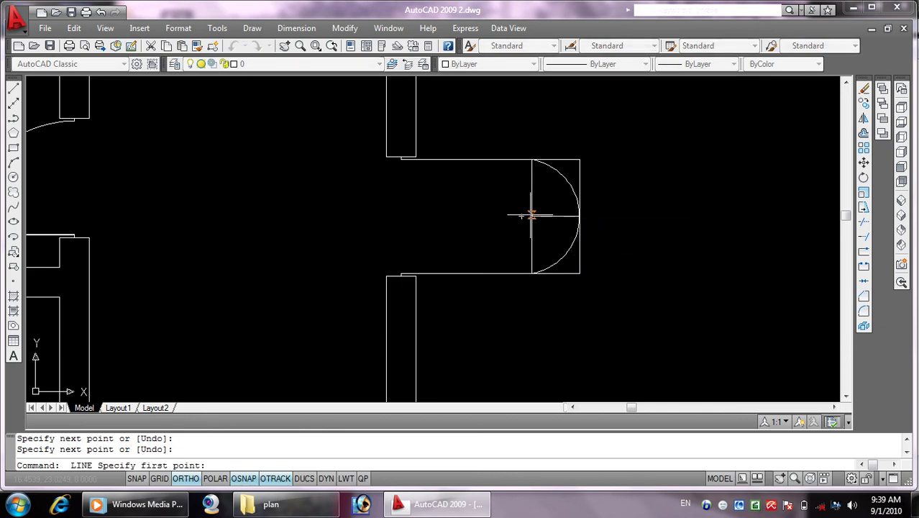
click(532, 216)
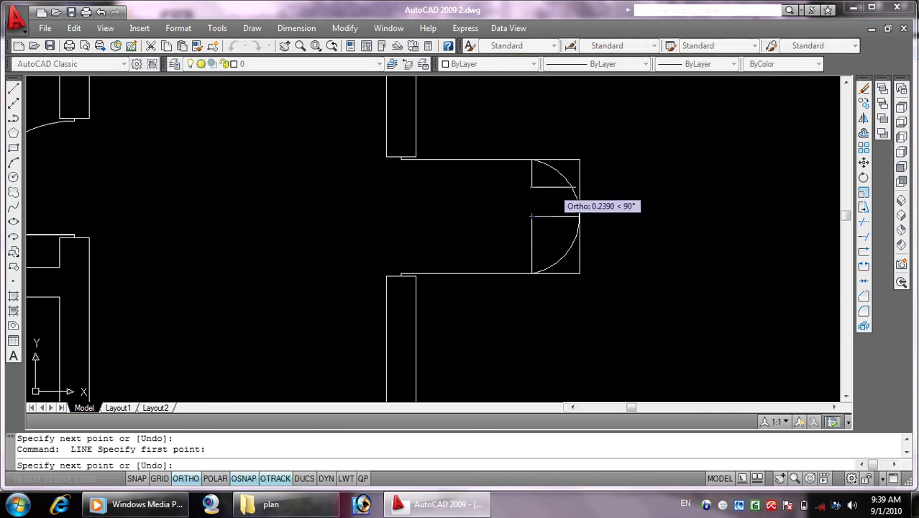
right_click(576, 176)
click(594, 185)
key(Return)
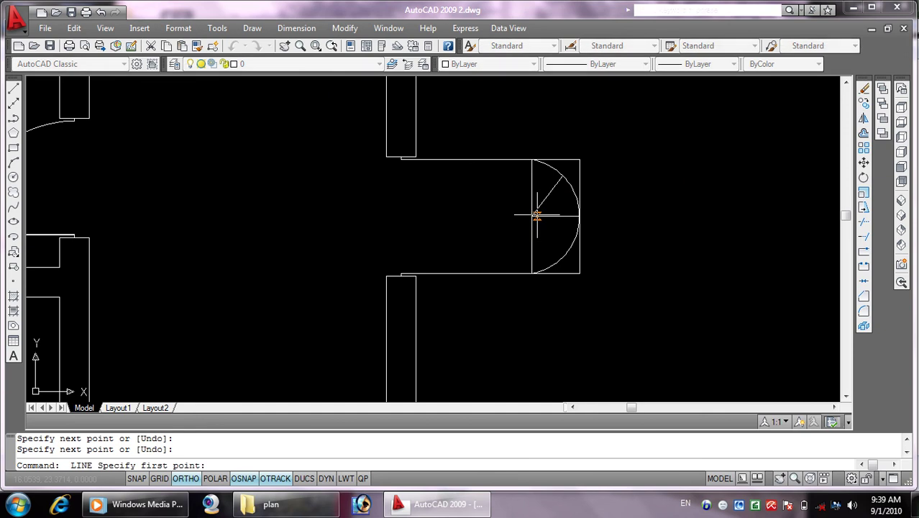
click(533, 216)
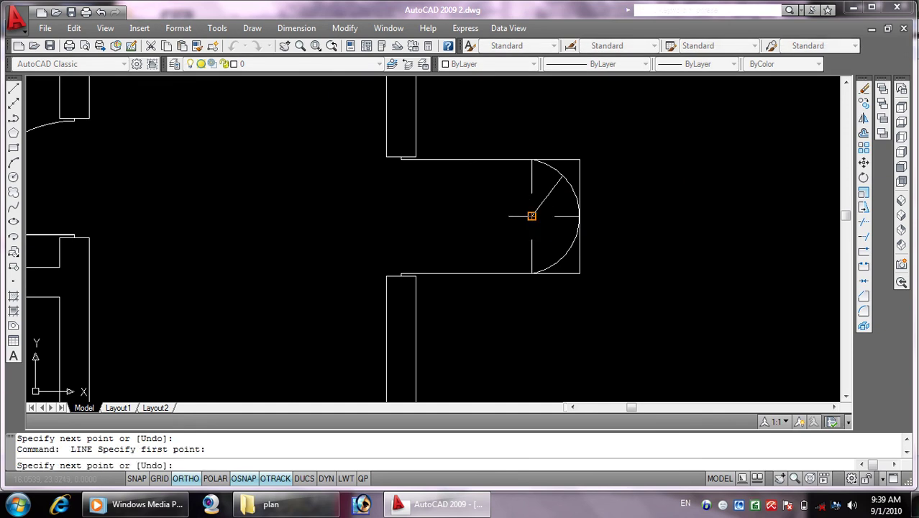
click(562, 256)
right_click(562, 258)
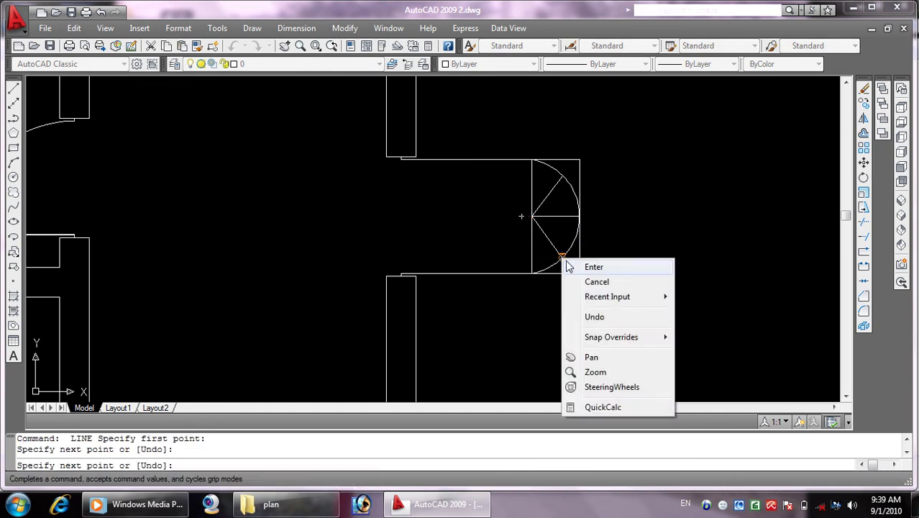
click(593, 263)
key(Escape)
key(Escape)
text(tr)
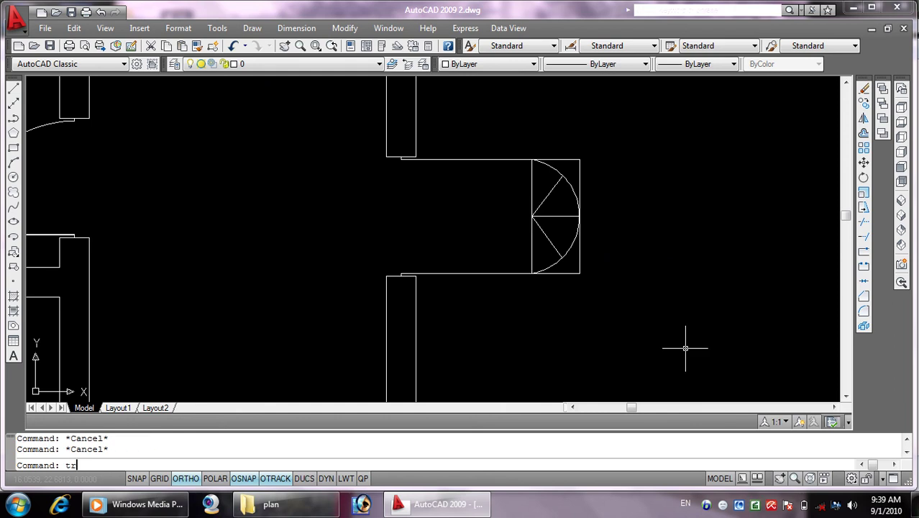
Trim the leftover frame edges beside the new double door
key(Return)
key(Return)
click(610, 312)
click(573, 258)
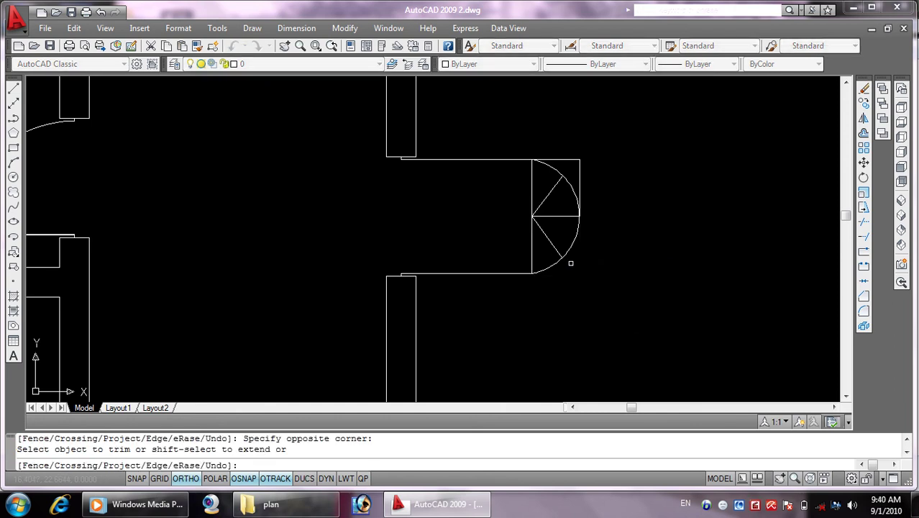
click(596, 176)
click(573, 139)
key(Escape)
Erase the remaining frame line and zoom to the next doorway opening
click(606, 188)
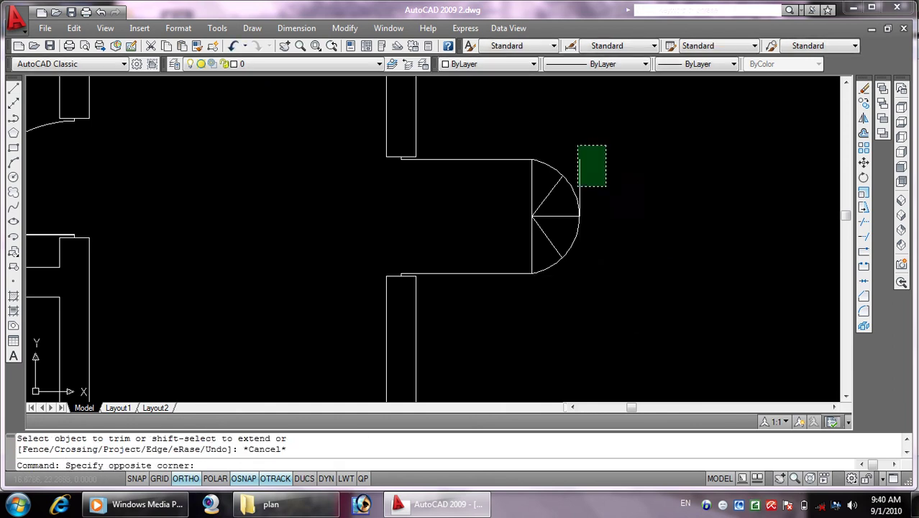
click(577, 146)
key(Delete)
scroll(592, 242, down, 5)
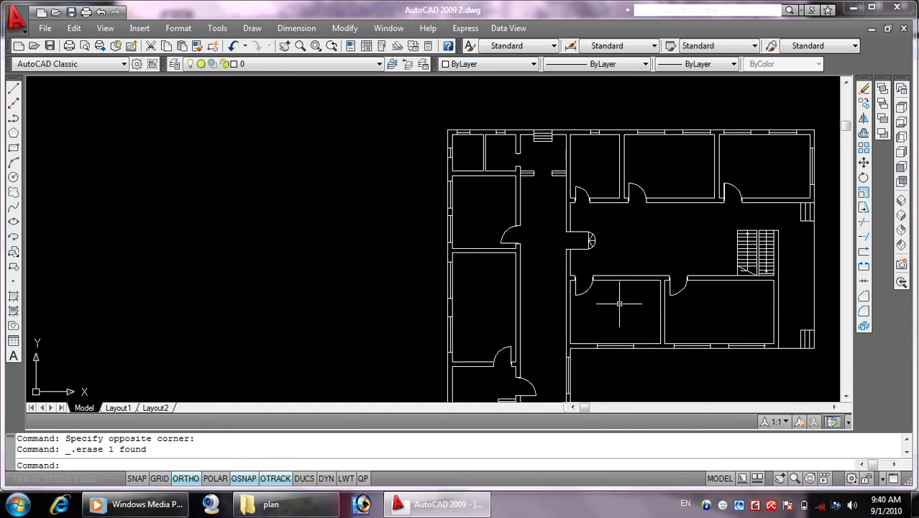
scroll(563, 188, up, 3)
scroll(561, 237, up, 3)
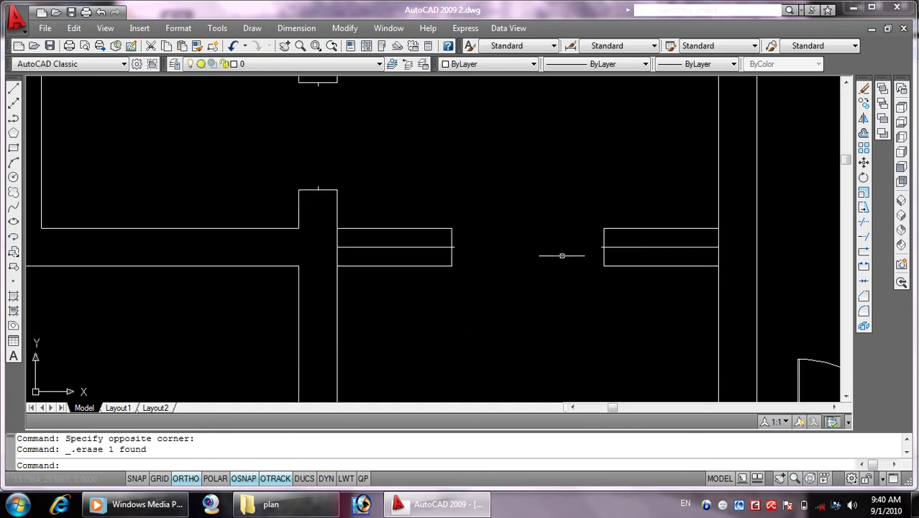
scroll(572, 277, up, 2)
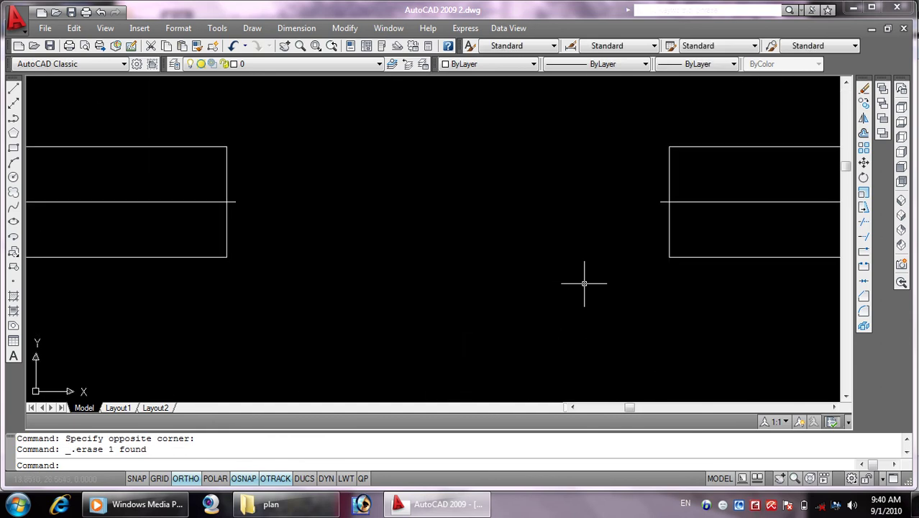
key(Escape)
key(Escape)
text(i)
key(Return)
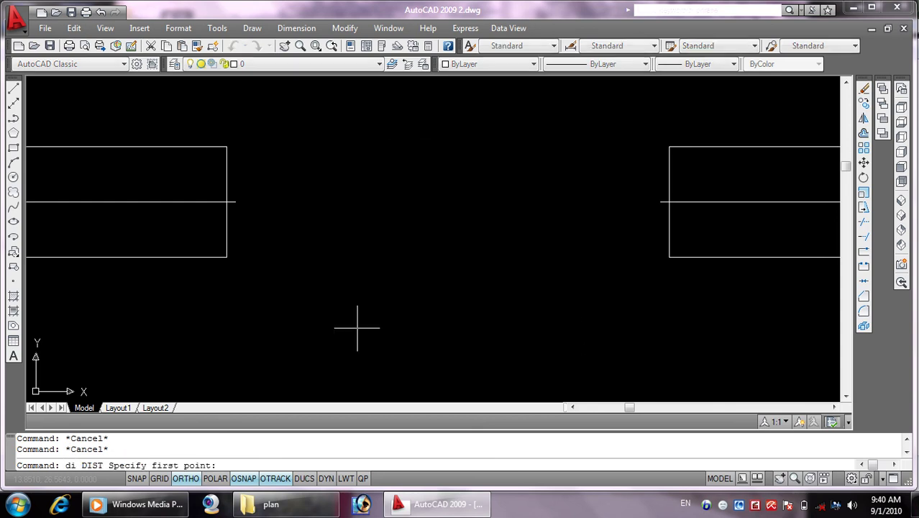
click(235, 202)
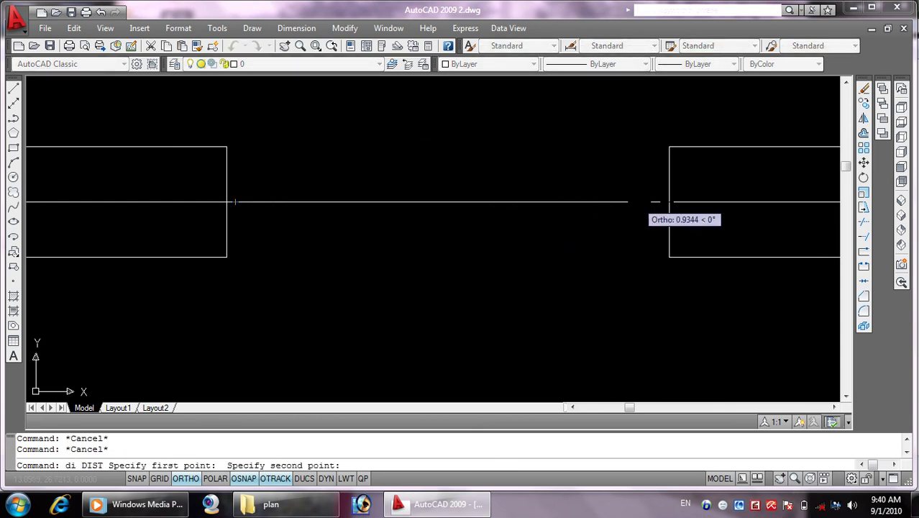
click(660, 202)
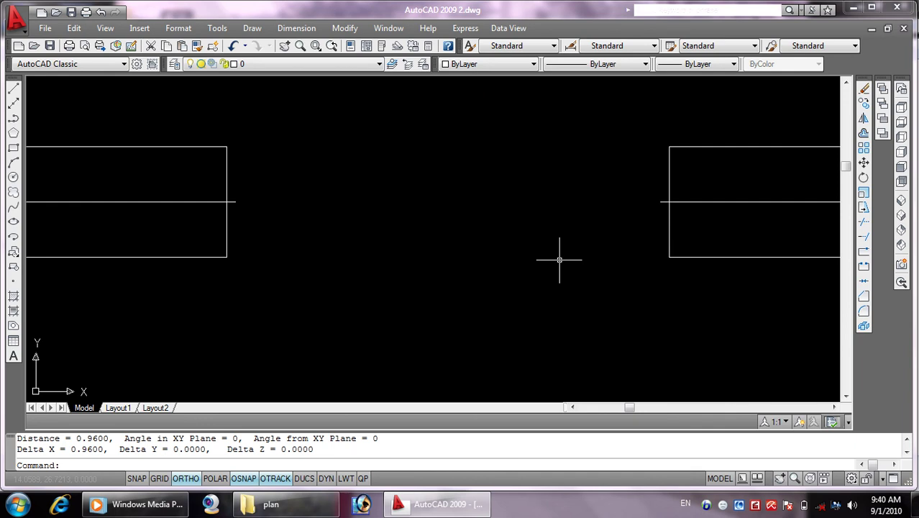
key(Escape)
key(Escape)
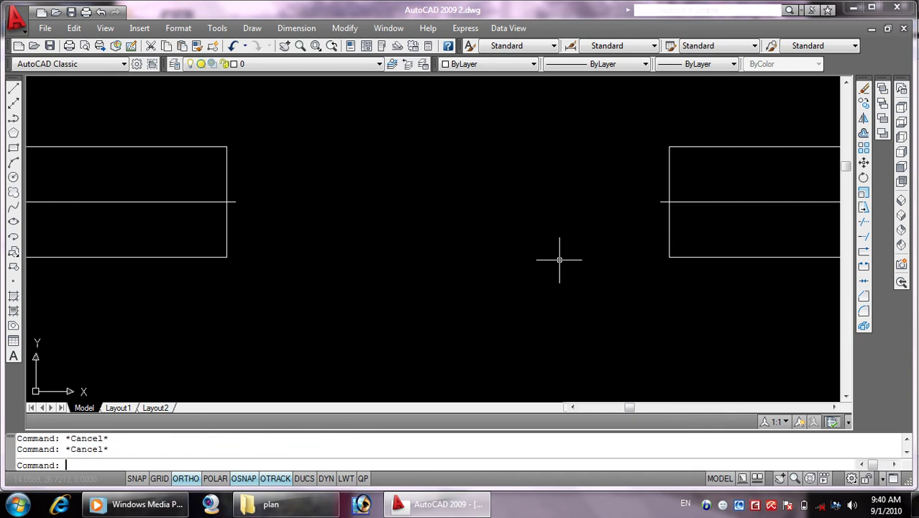
key(super+r)
text(c)
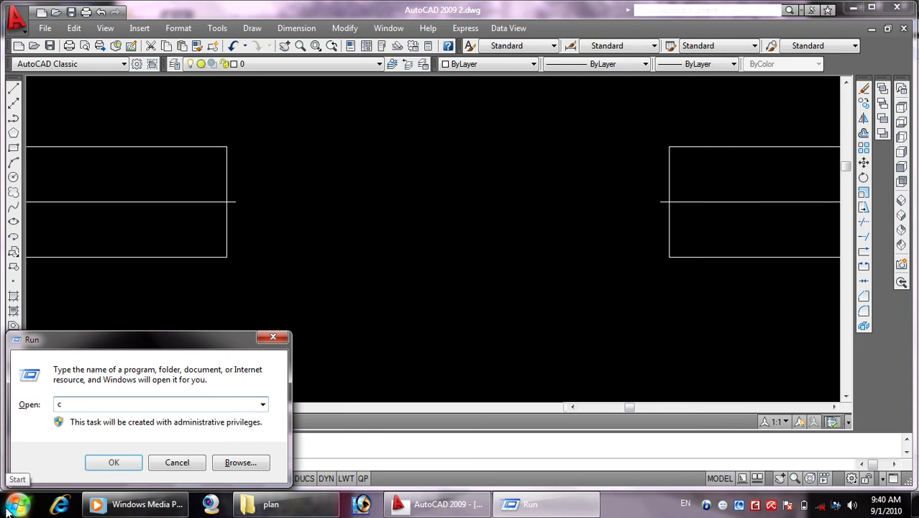
text(alc)
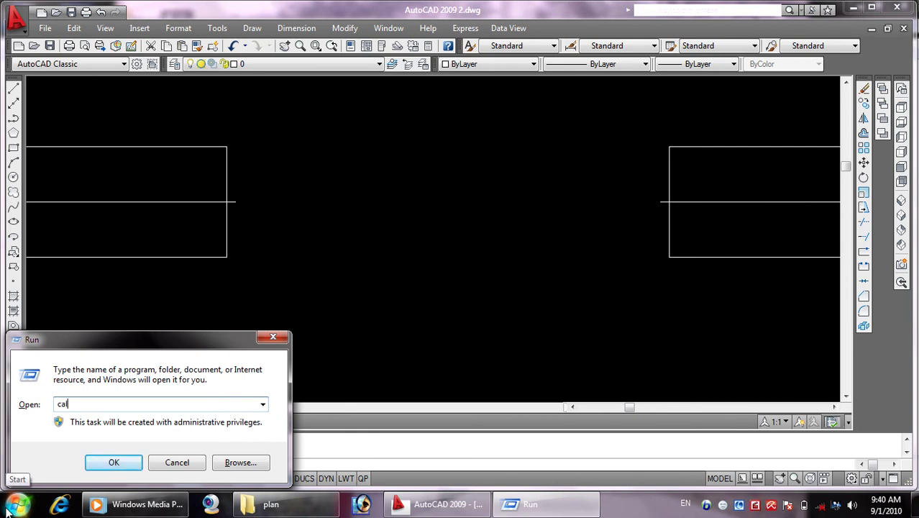
click(107, 465)
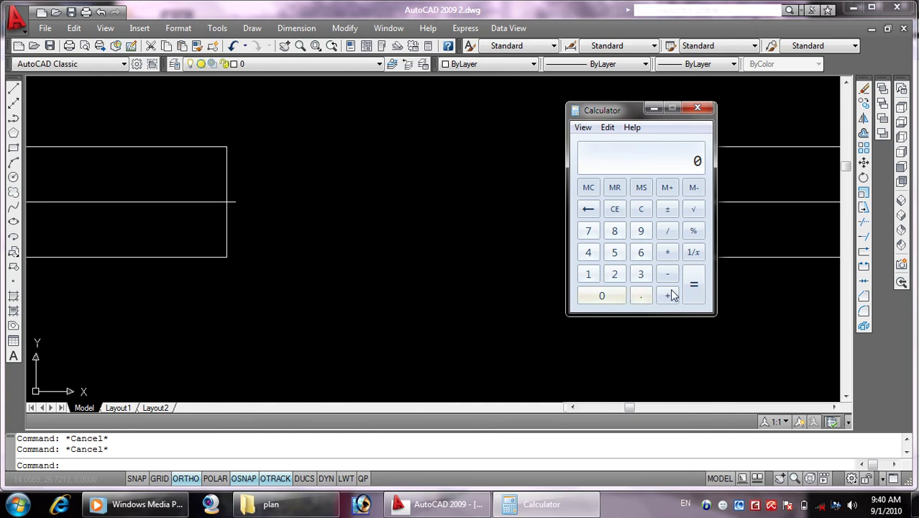
click(640, 295)
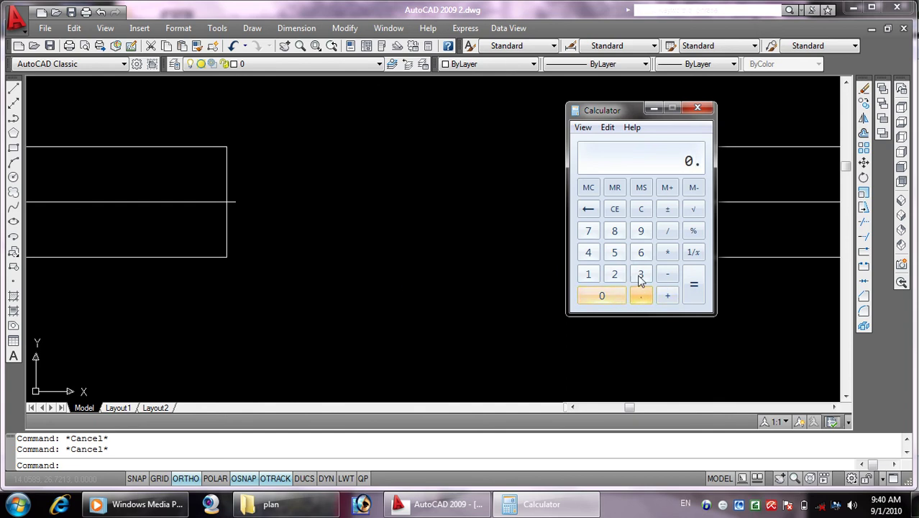
click(640, 234)
click(641, 252)
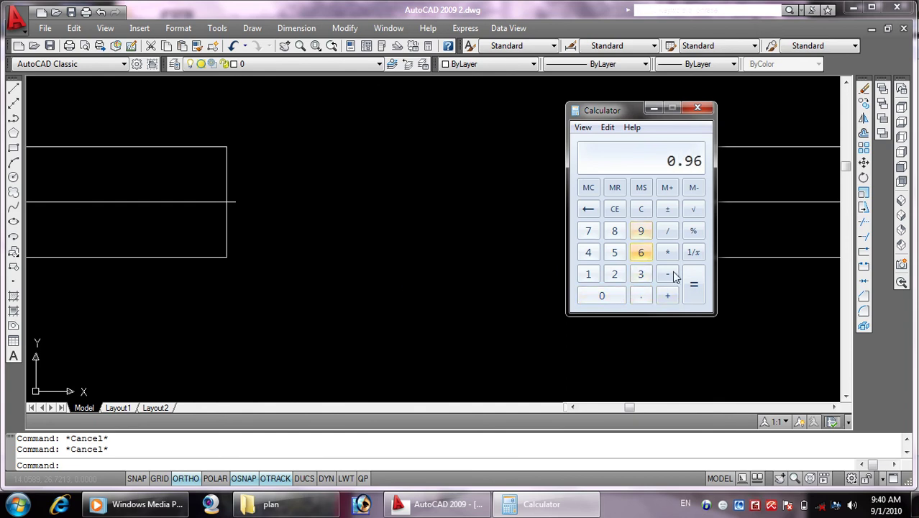
click(668, 231)
click(615, 274)
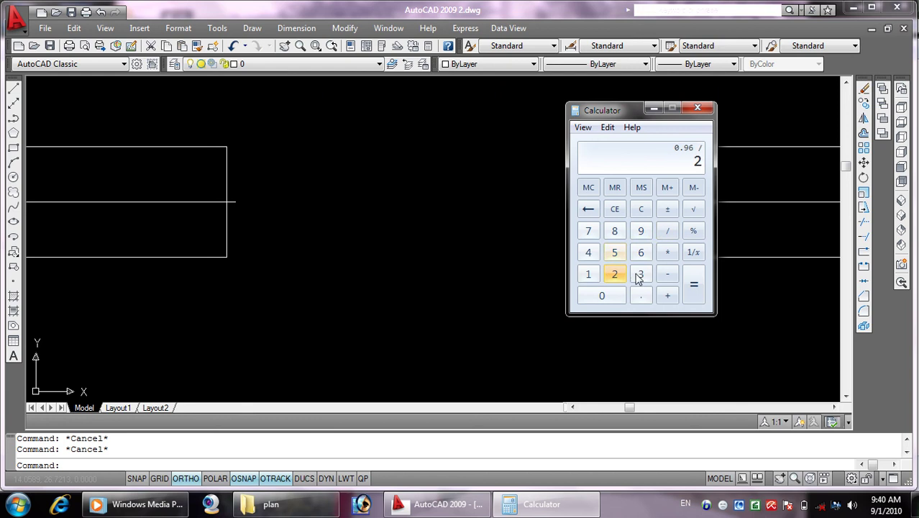
click(691, 291)
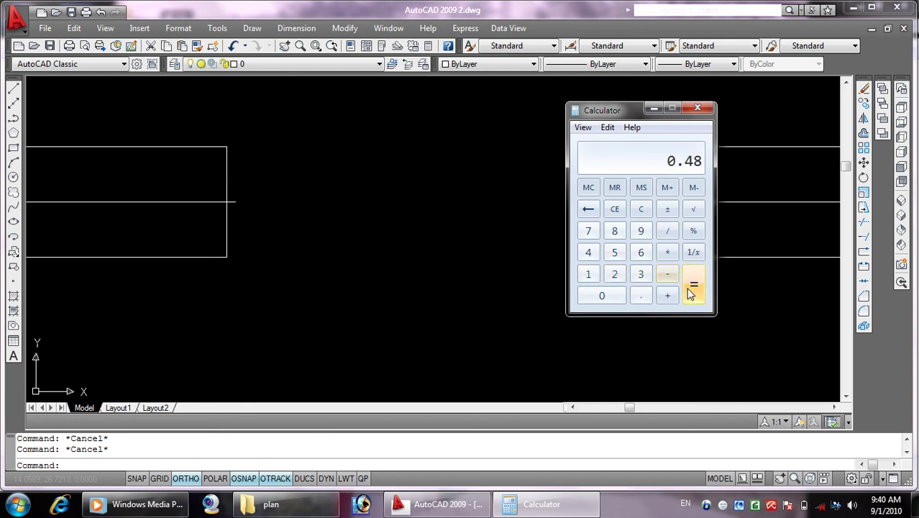
click(697, 107)
Draw a 0.48-radius circle centred between the two facing wall ends
text(c)
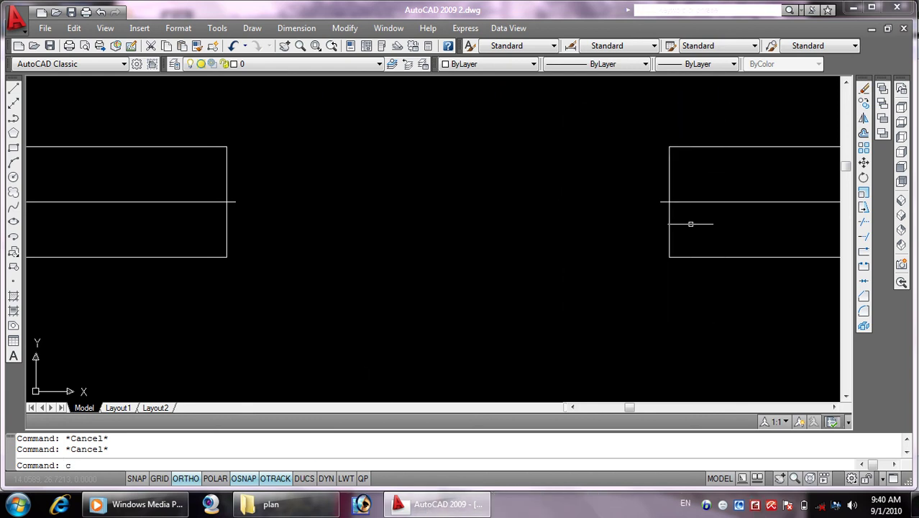
key(Return)
click(315, 315)
text(0.48)
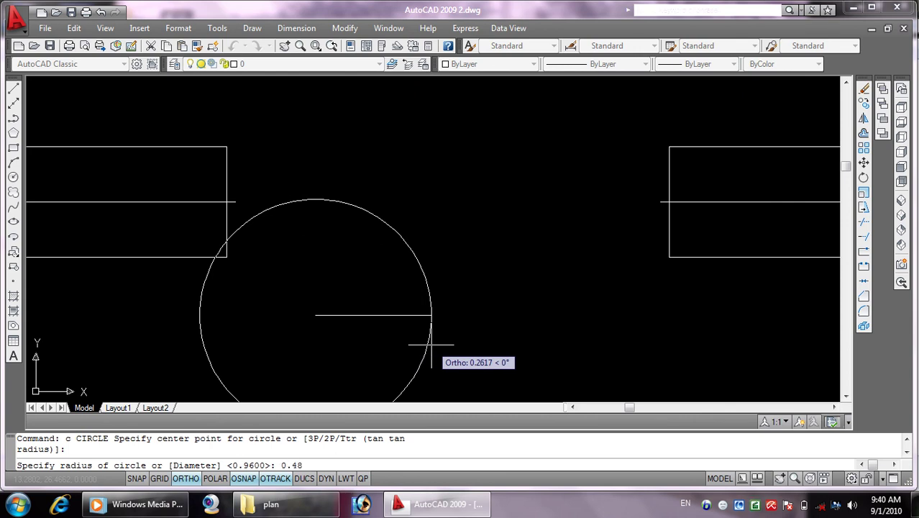
key(Return)
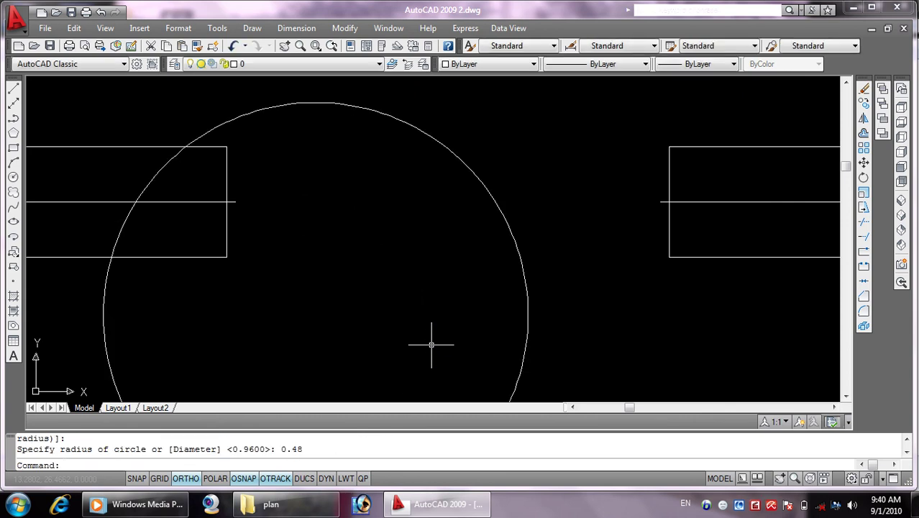
scroll(432, 345, down, 4)
middle_drag(415, 345, 461, 246)
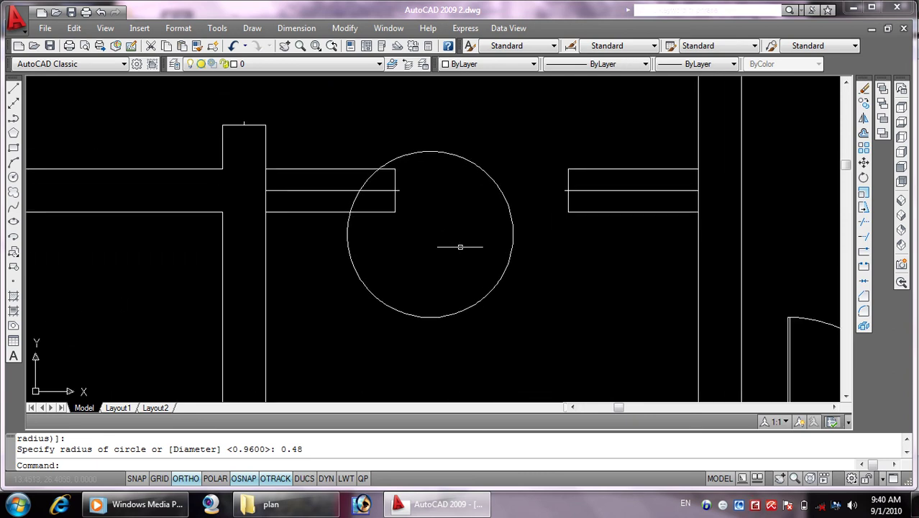
key(Escape)
key(Escape)
text(l)
key(Return)
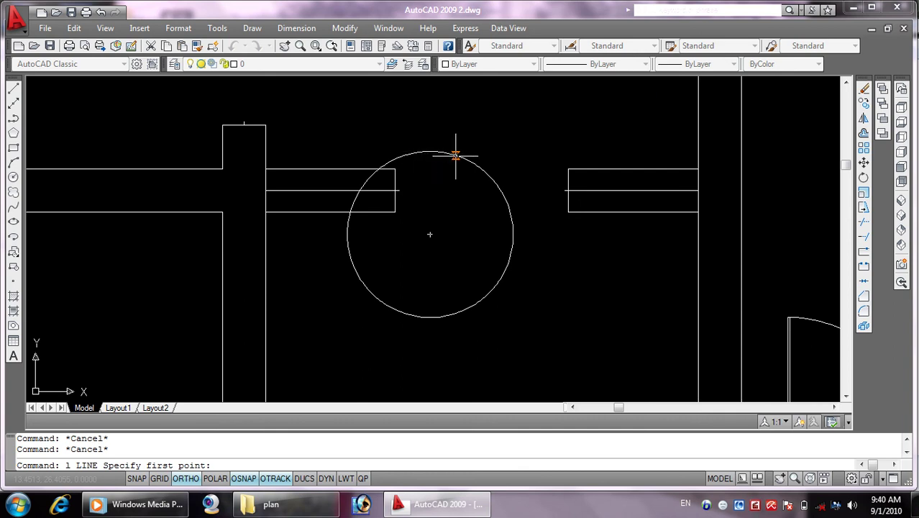
Draw three lines from the circle centre to its top, bottom and right quadrants
click(430, 234)
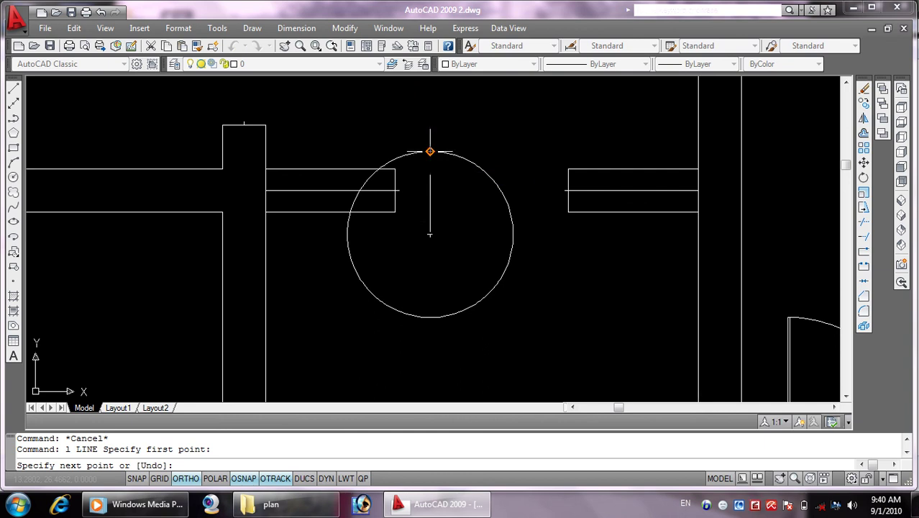
click(430, 152)
right_click(431, 154)
click(461, 162)
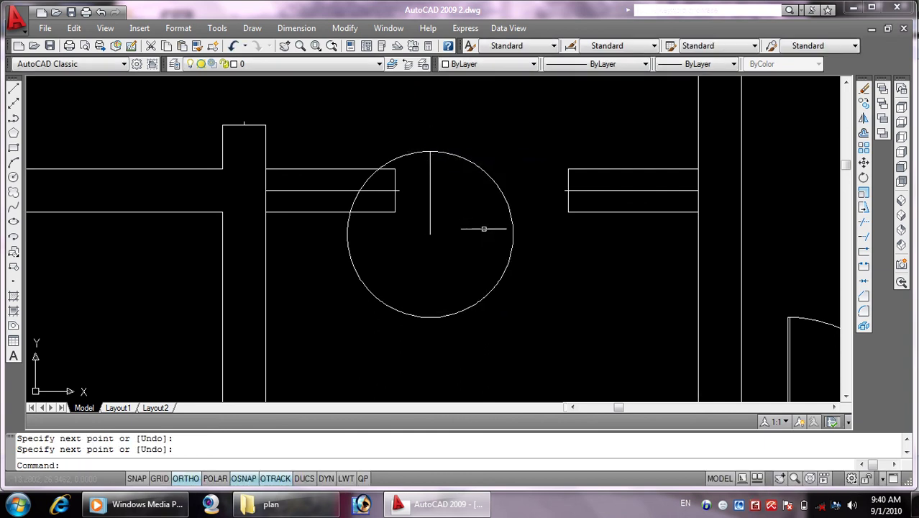
key(Return)
click(430, 234)
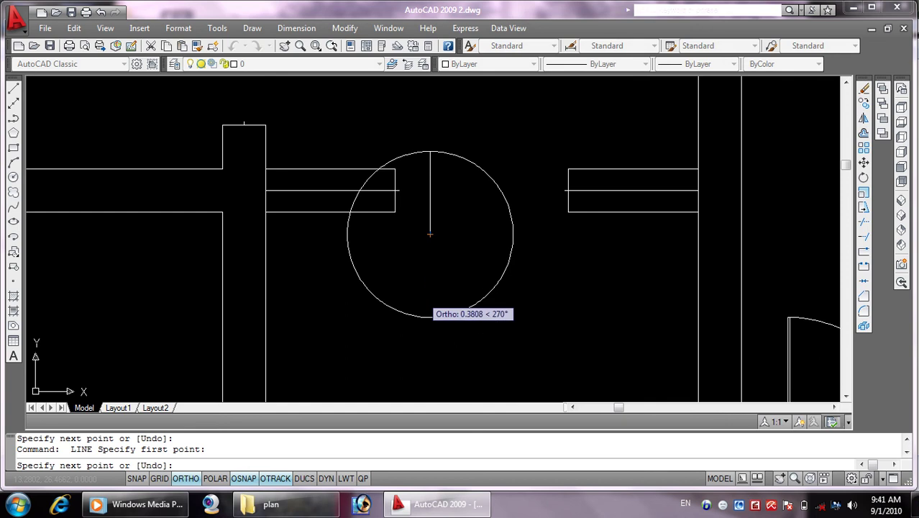
click(430, 317)
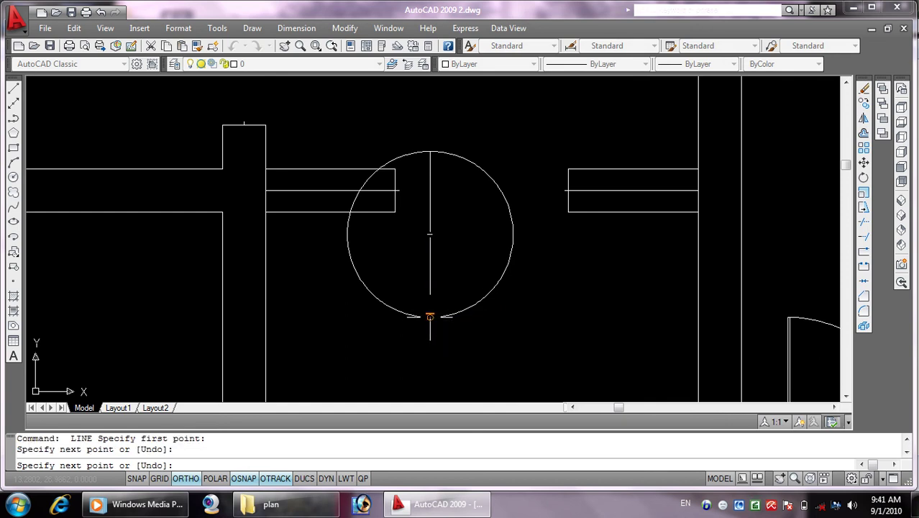
right_click(431, 318)
click(443, 324)
key(Return)
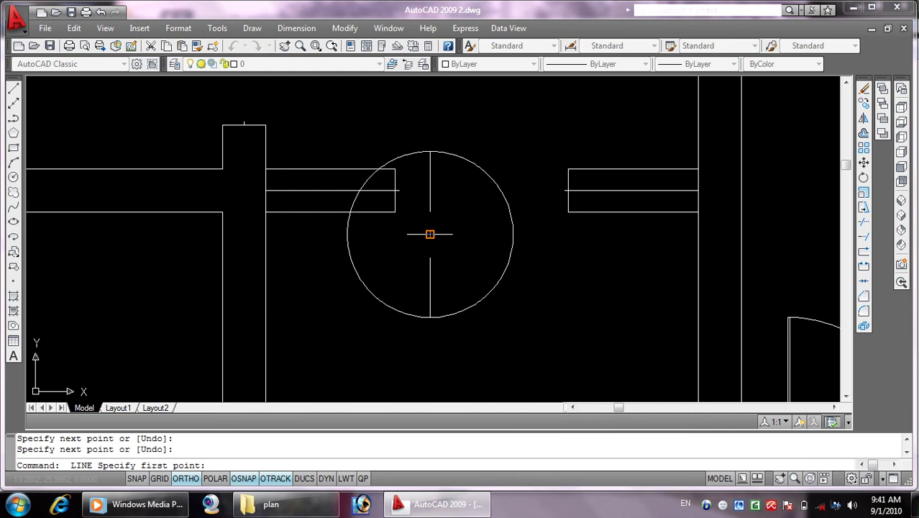
click(430, 240)
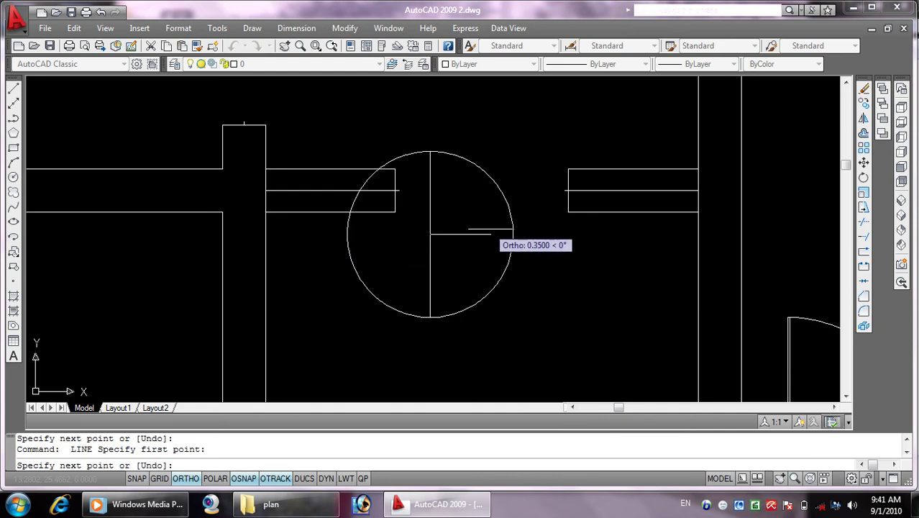
click(513, 233)
right_click(513, 234)
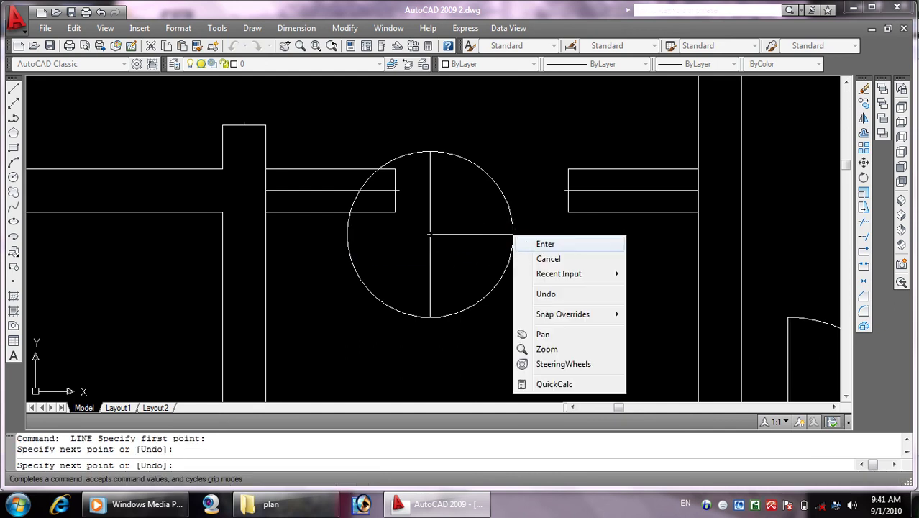
click(528, 241)
key(Escape)
key(Escape)
Trim the upper-right and lower-left quarters off the circle
text(r)
key(Return)
key(Return)
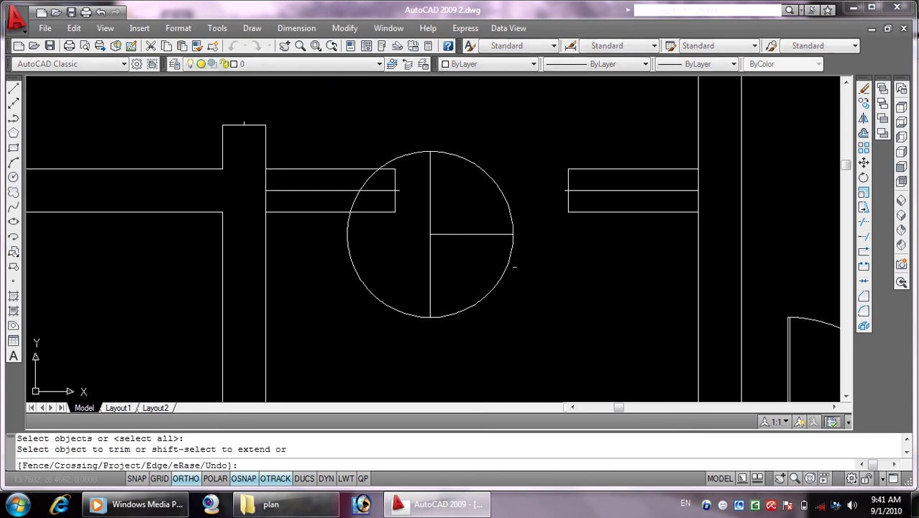
click(514, 203)
click(425, 134)
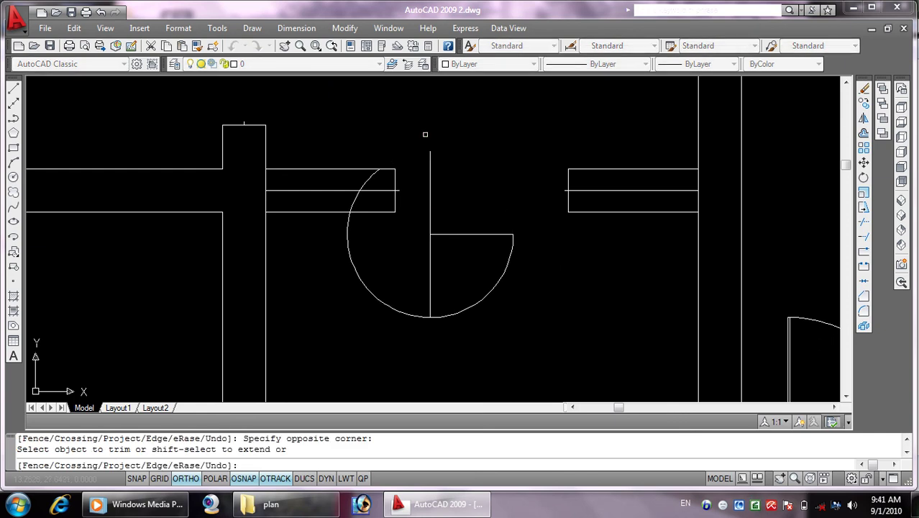
click(363, 282)
key(Escape)
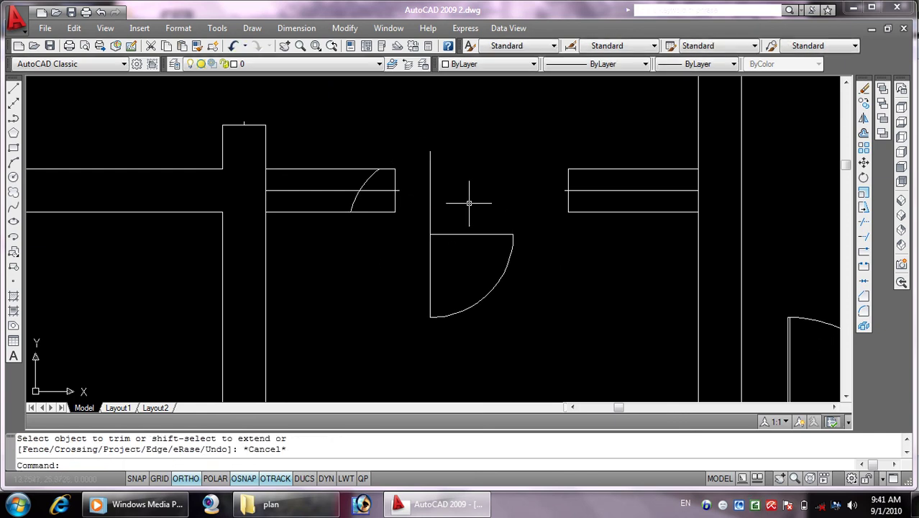
Delete the upper vertical and horizontal lines, leaving one door leaf
click(468, 205)
click(425, 169)
click(468, 250)
click(461, 216)
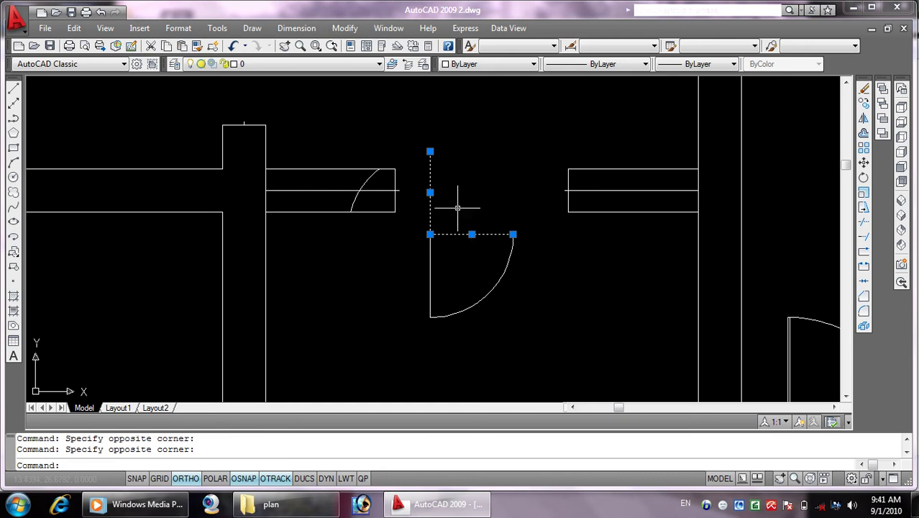
key(Delete)
key(Escape)
key(Escape)
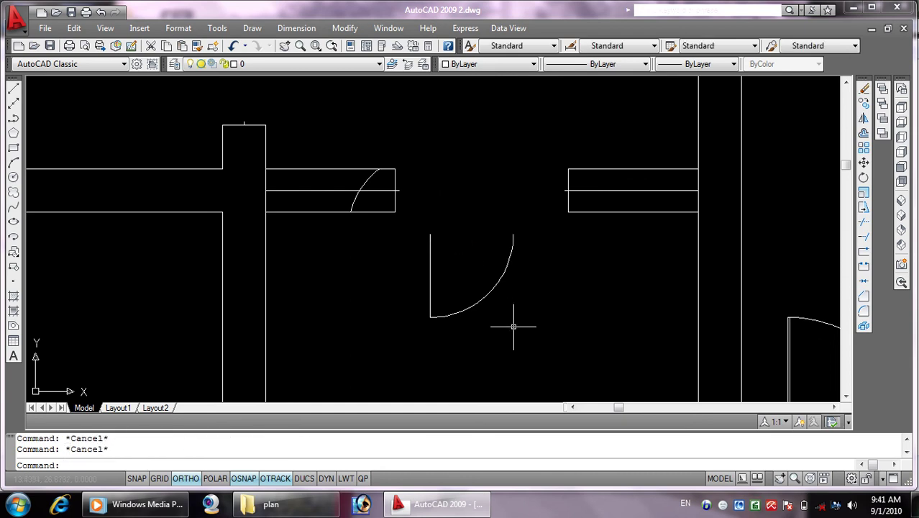
Mirror the door arc and leaf about a vertical axis, keeping the original
text(mi)
key(Return)
click(513, 354)
click(407, 209)
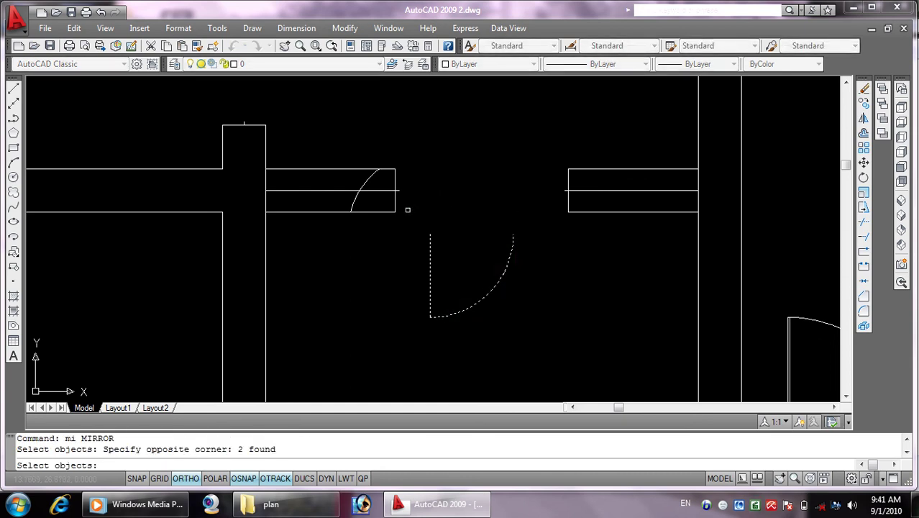
key(Return)
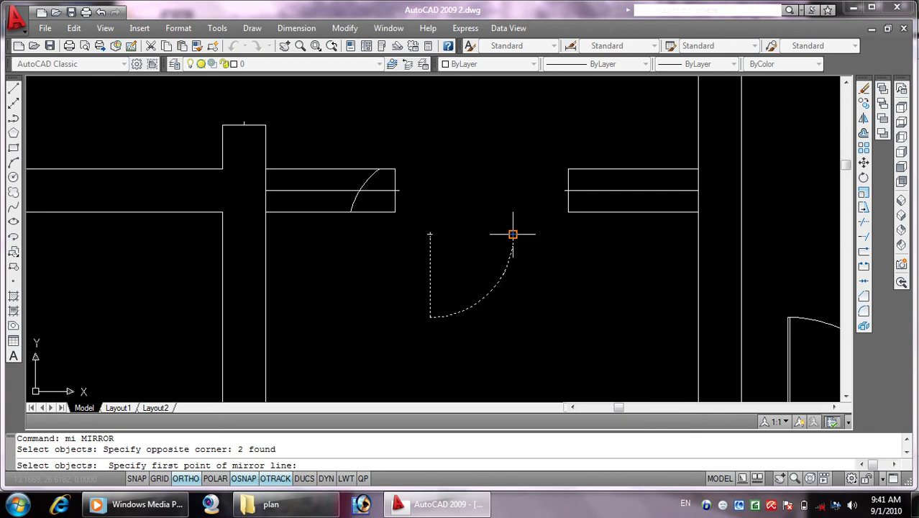
click(513, 233)
click(507, 145)
right_click(507, 144)
click(533, 153)
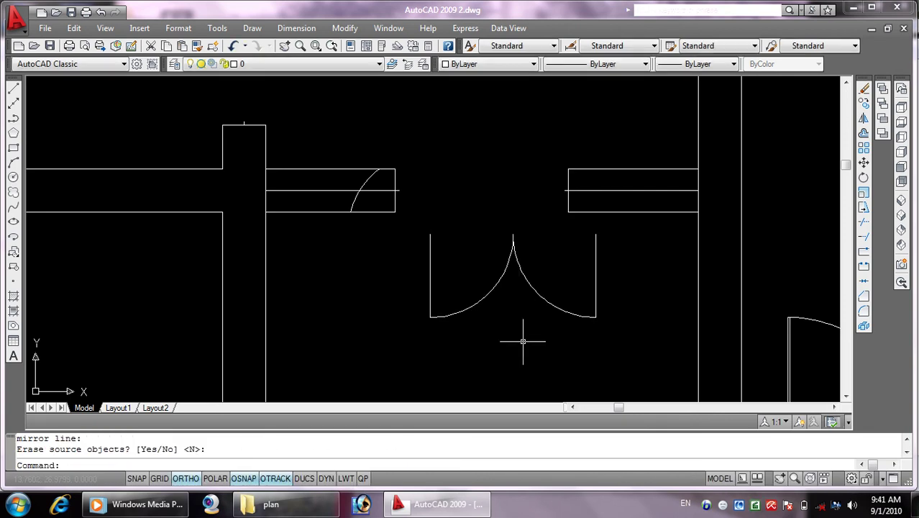
key(Escape)
key(Escape)
Move both halves of the double door up into the wall opening
key(Return)
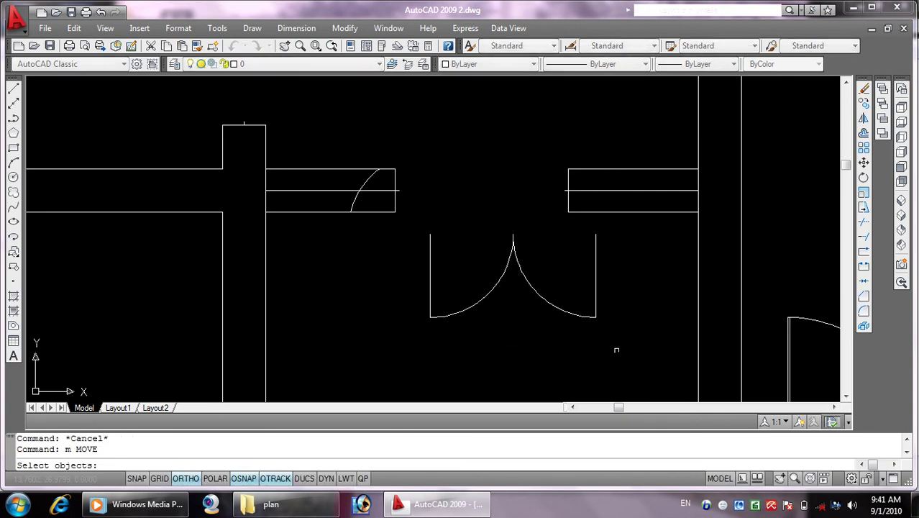
click(616, 348)
click(417, 267)
key(Return)
scroll(595, 235, up, 5)
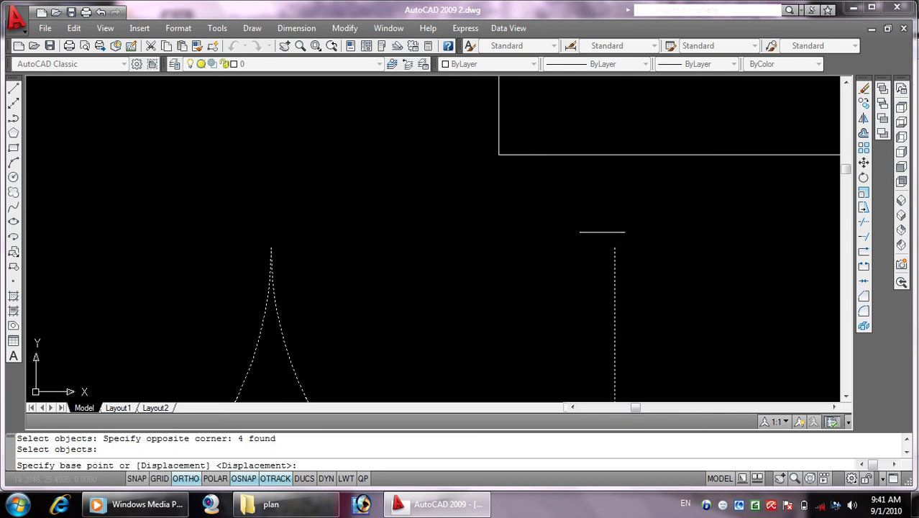
click(616, 245)
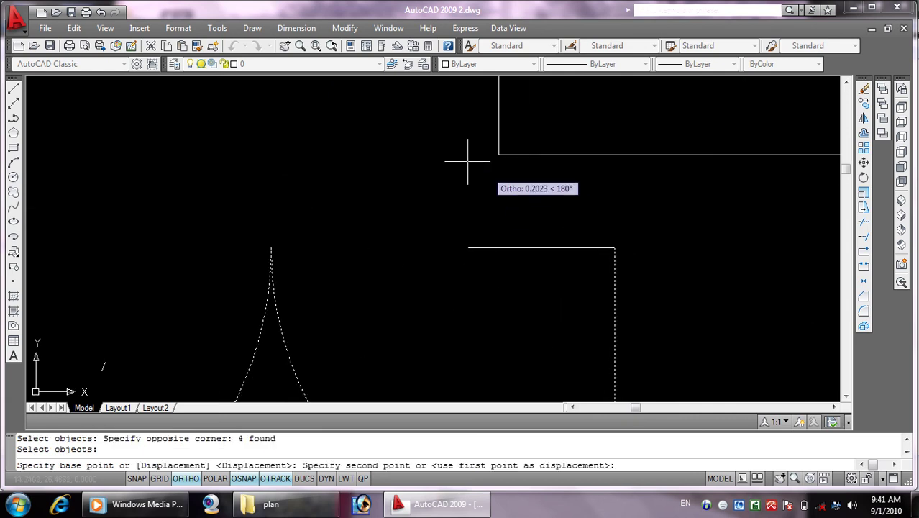
middle_drag(472, 154, 548, 333)
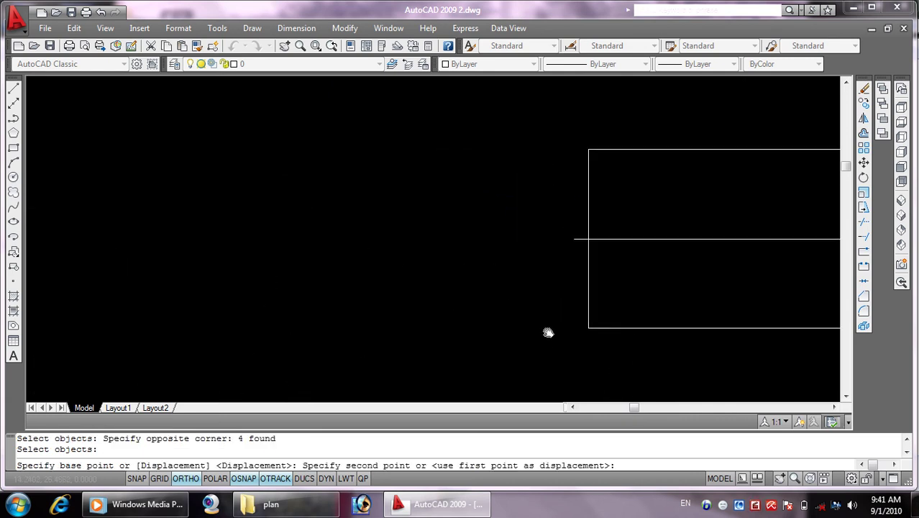
click(578, 244)
Erase the leftover arc fragment in the wall
scroll(470, 309, down, 3)
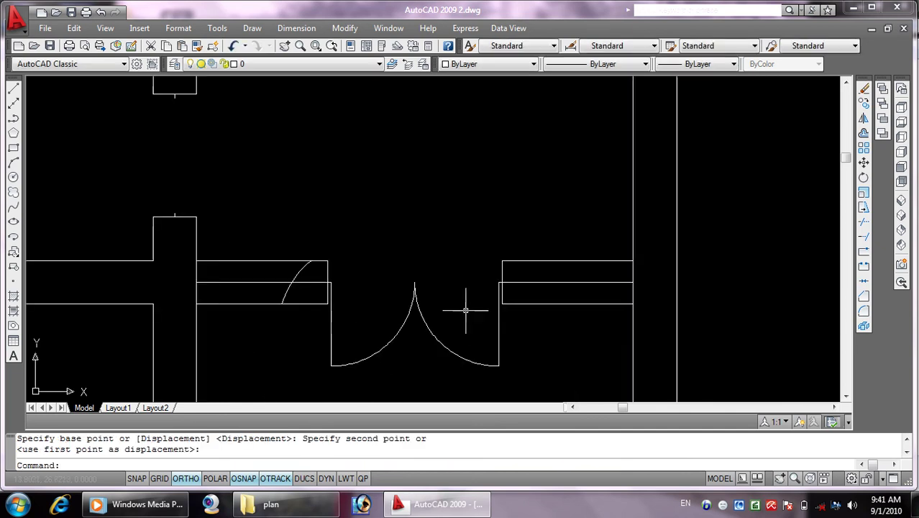
scroll(477, 327, down, 1)
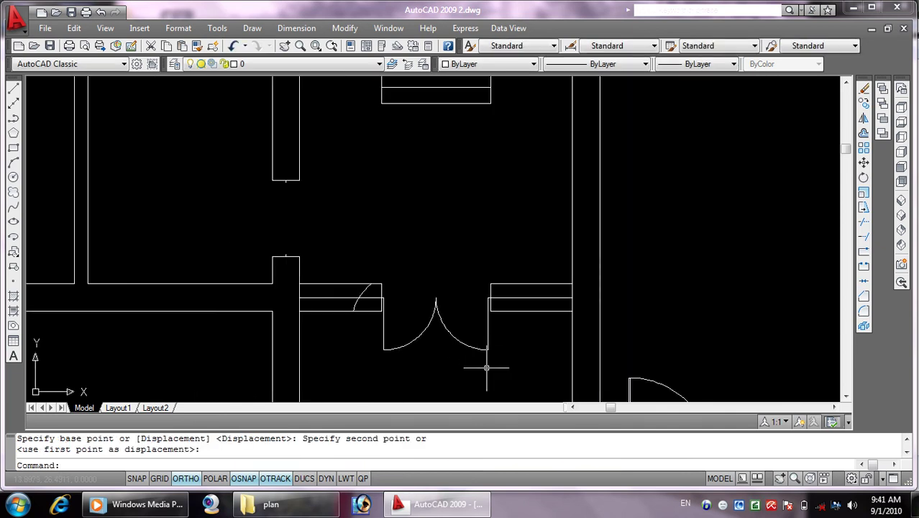
scroll(384, 285, up, 2)
scroll(384, 285, up, 3)
drag(343, 283, 302, 284)
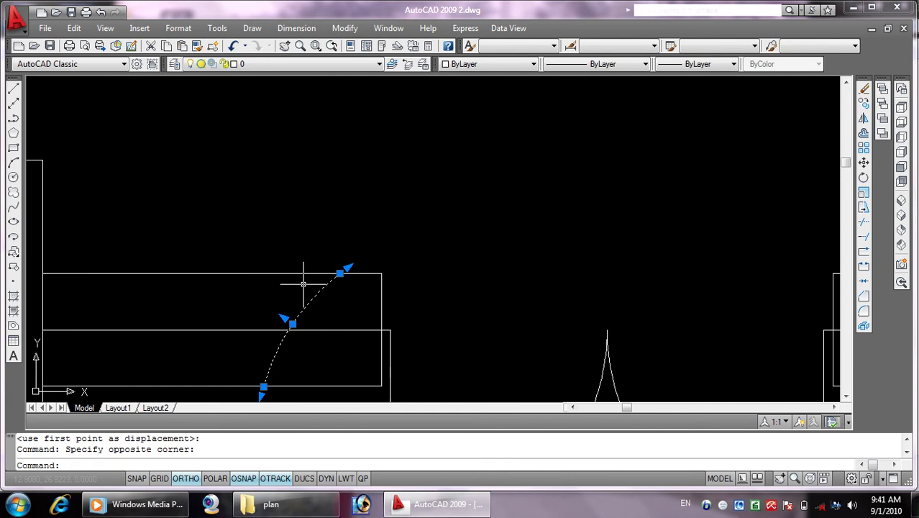
key(Delete)
scroll(360, 277, down, 3)
scroll(427, 309, up, 2)
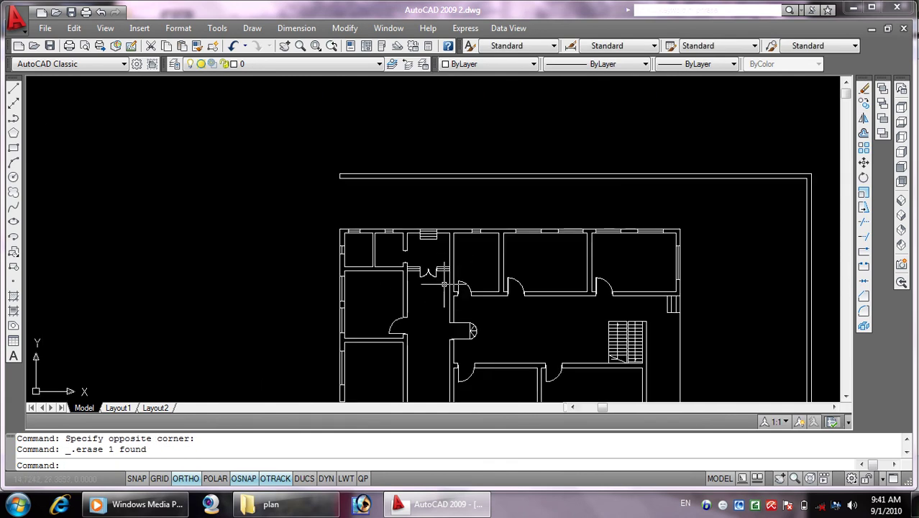
scroll(497, 302, down, 5)
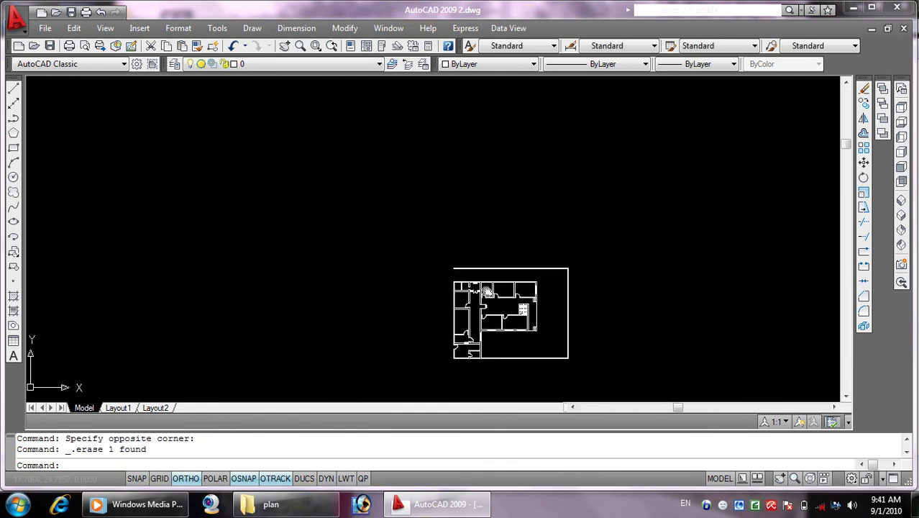
scroll(497, 302, up, 1)
scroll(423, 156, up, 4)
scroll(423, 156, down, 1)
scroll(423, 156, up, 2)
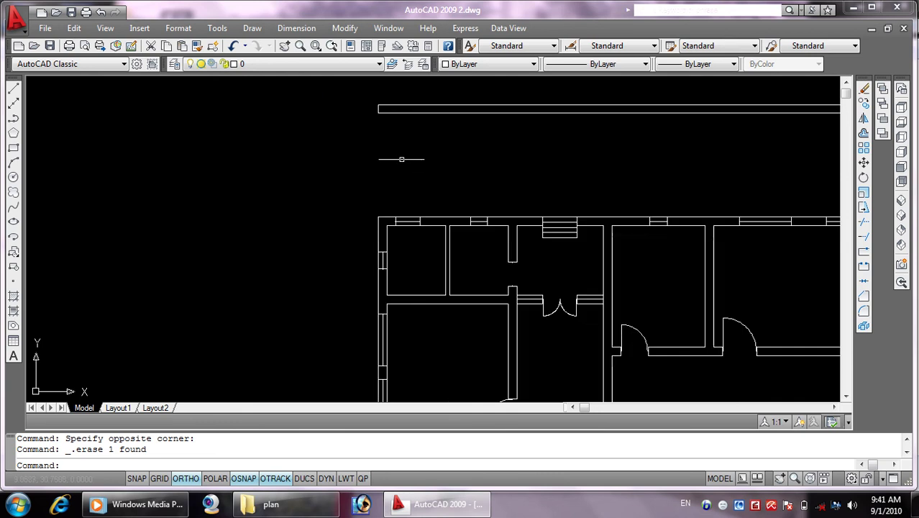
scroll(423, 156, up, 1)
middle_drag(423, 156, 423, 228)
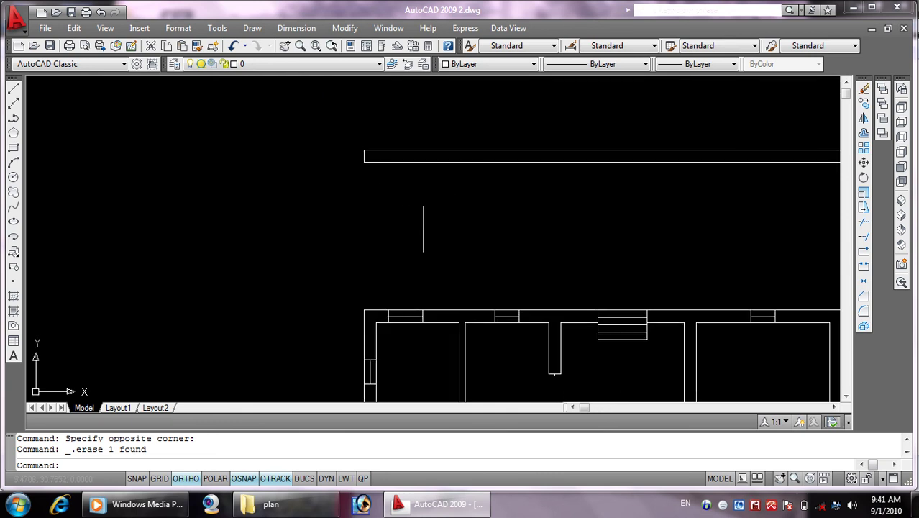
scroll(433, 219, down, 5)
scroll(533, 269, up, 1)
scroll(518, 309, up, 3)
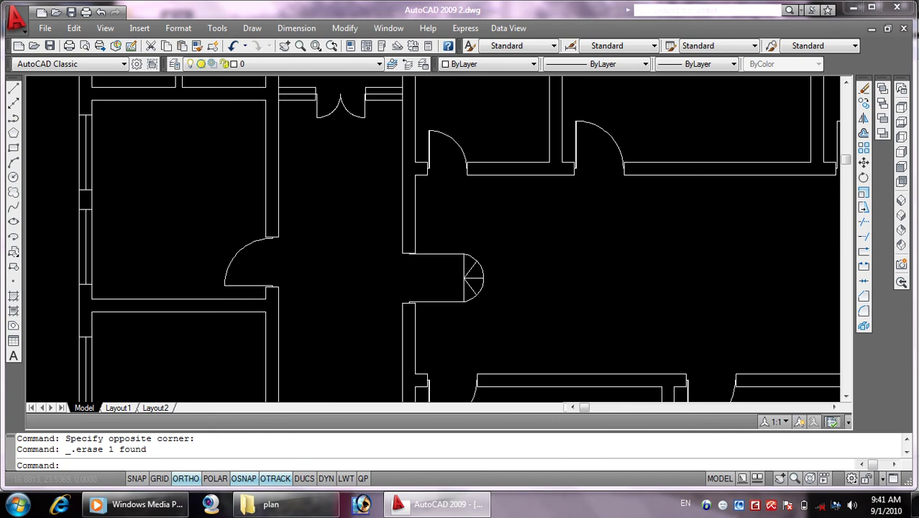
scroll(502, 300, down, 1)
mouse_move(413, 143)
middle_down()
mouse_move(468, 211)
mouse_move(505, 293)
middle_up()
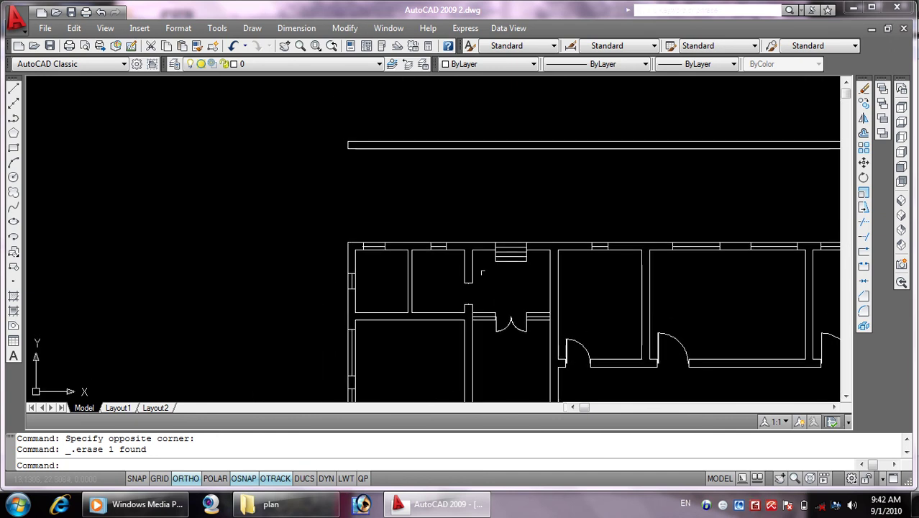
key(Escape)
key(Escape)
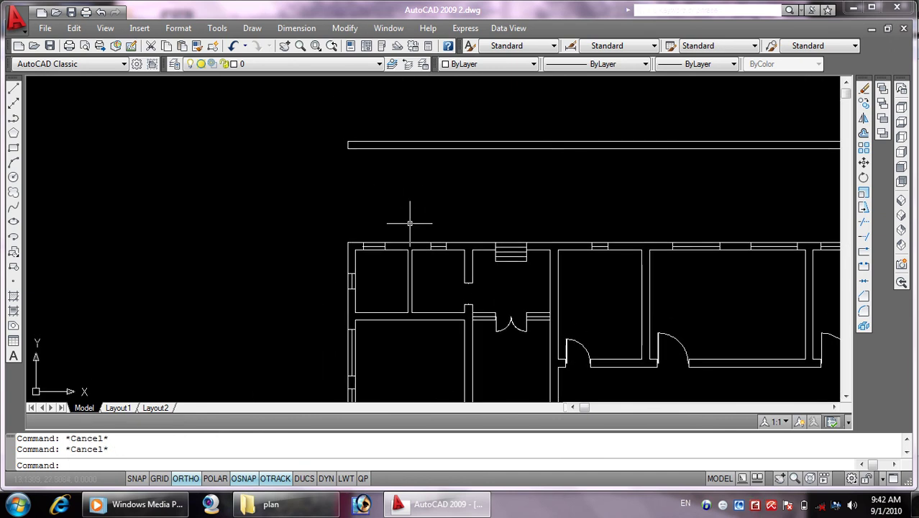
Draw a 0.25 by 0.25 square left of the plan and turn Ortho on
text(rec)
key(Return)
click(190, 171)
text(@0.25,0)
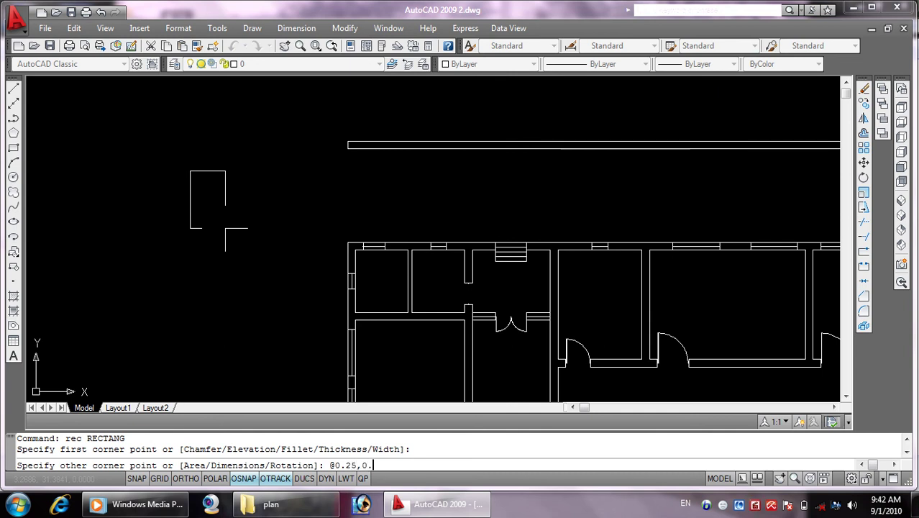
text(.2)
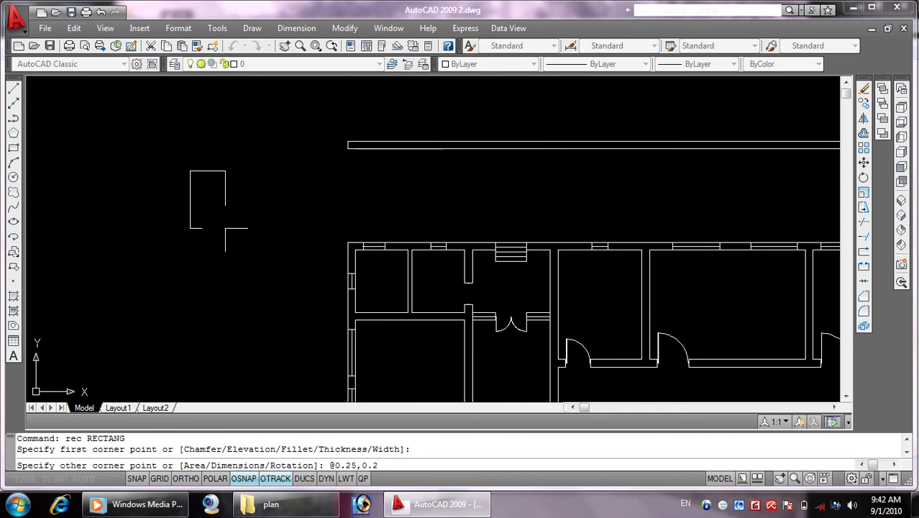
key(Return)
key(F8)
key(Escape)
key(Escape)
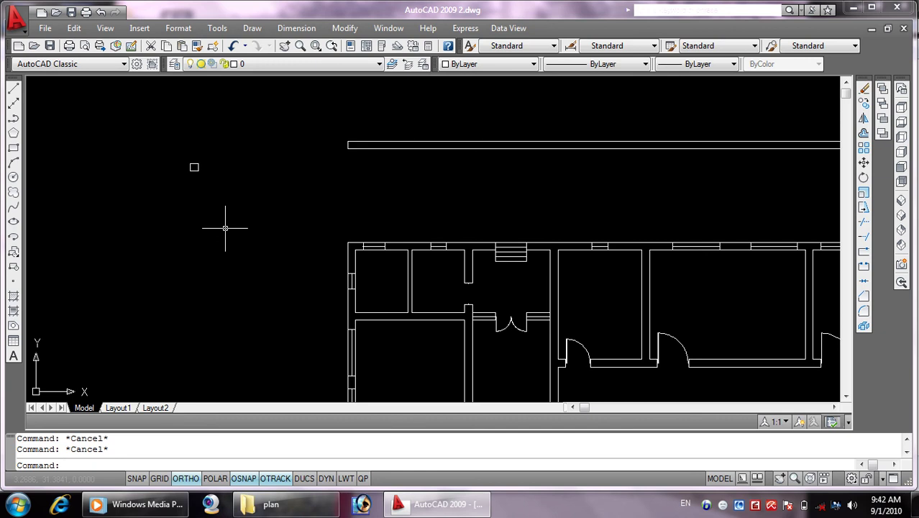
Move the square to the left end of the top wall
text(m)
key(Return)
click(232, 218)
click(149, 161)
key(Return)
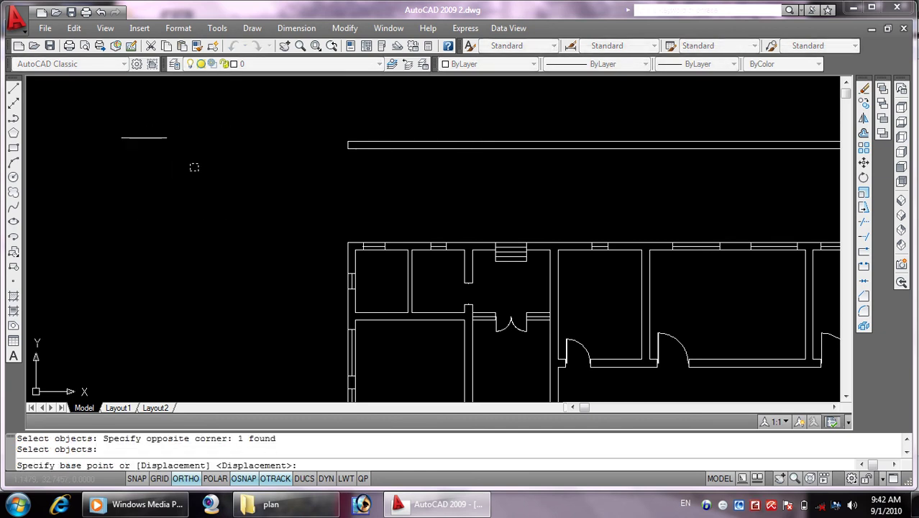
scroll(176, 157, up, 4)
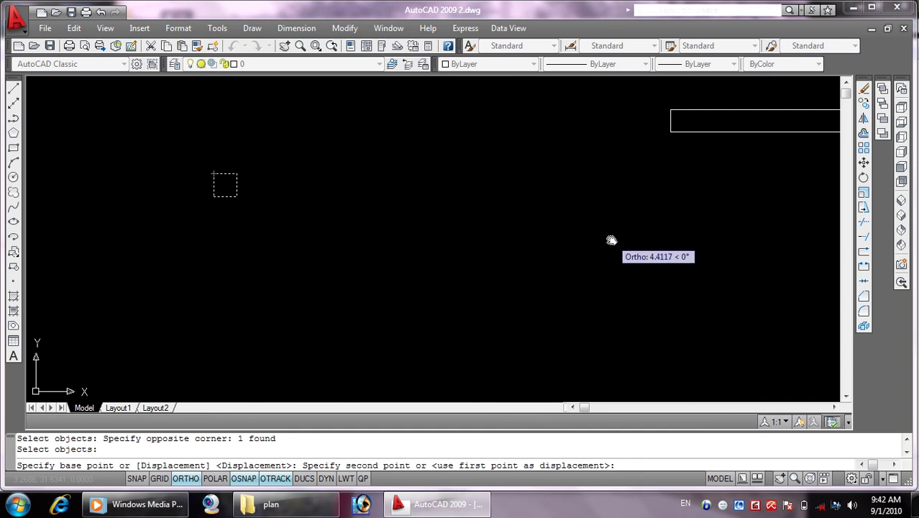
scroll(626, 202, up, 2)
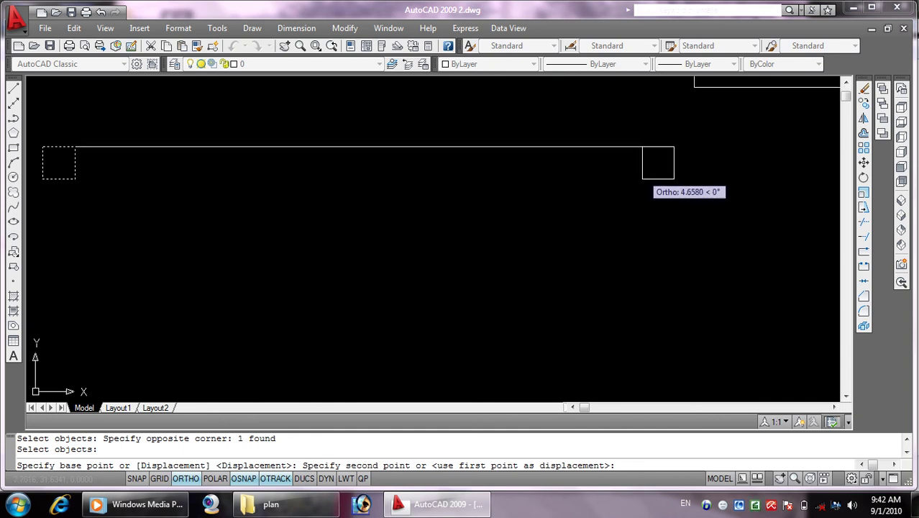
click(693, 90)
mouse_move(693, 90)
middle_down()
mouse_move(588, 208)
mouse_move(550, 198)
middle_up()
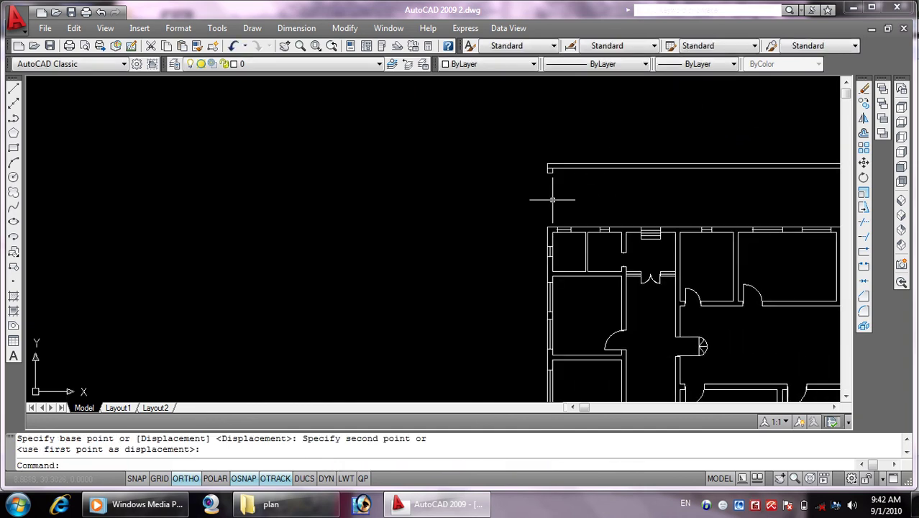
key(Escape)
key(Escape)
Copy the square down onto the plan's top-left wall corner
text(o)
key(Return)
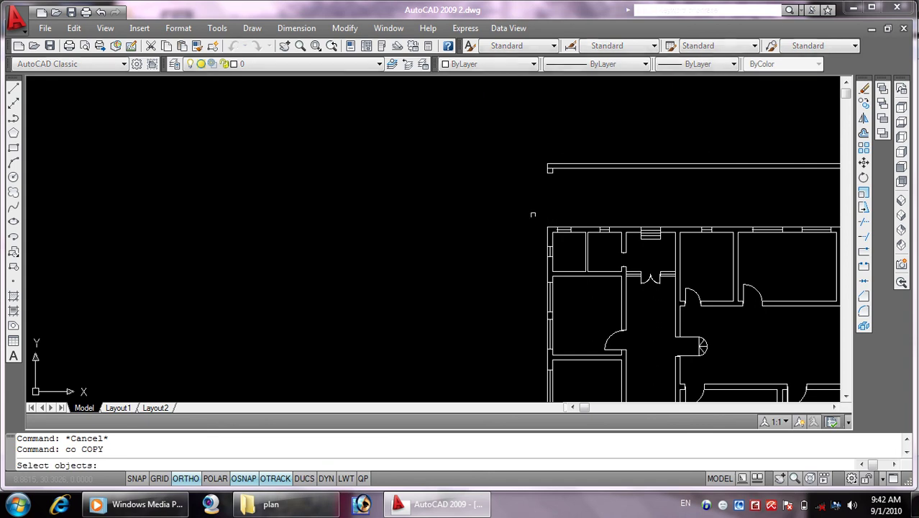
scroll(565, 127, up, 1)
scroll(503, 267, up, 3)
click(518, 316)
click(485, 297)
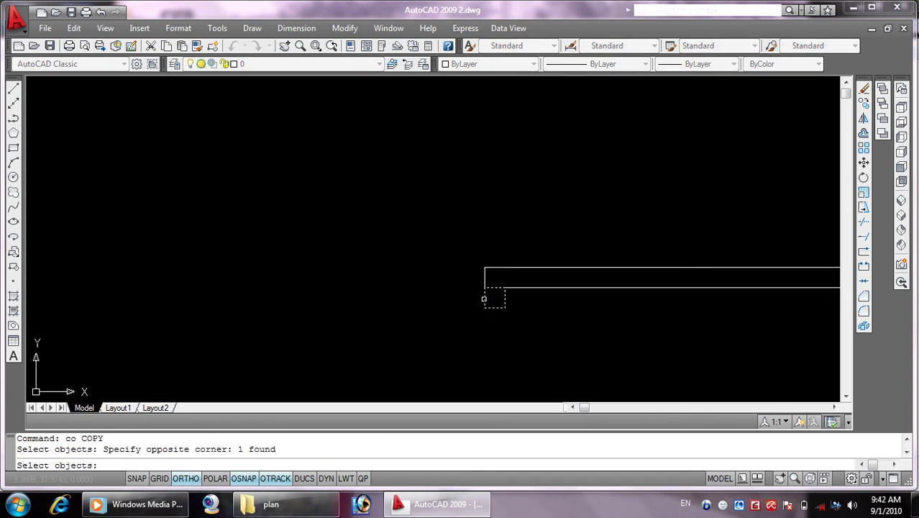
key(Return)
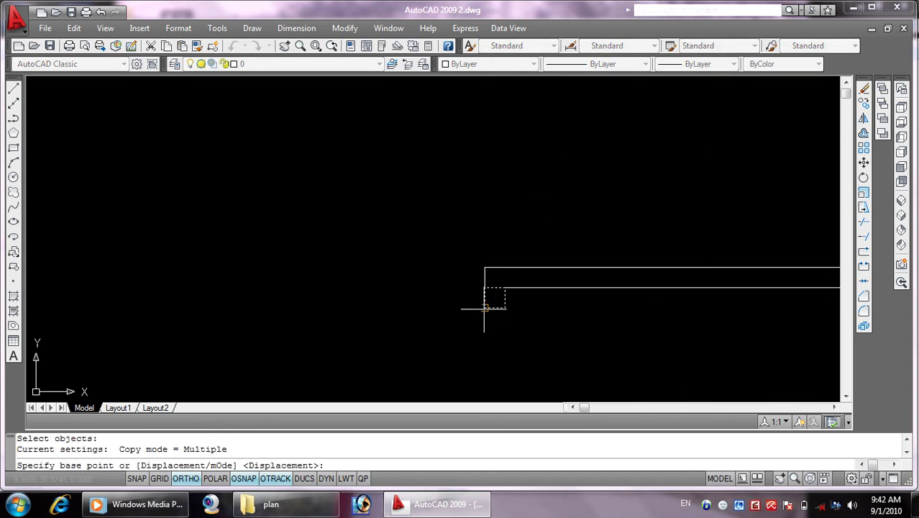
click(484, 308)
scroll(491, 316, down, 1)
scroll(531, 263, down, 2)
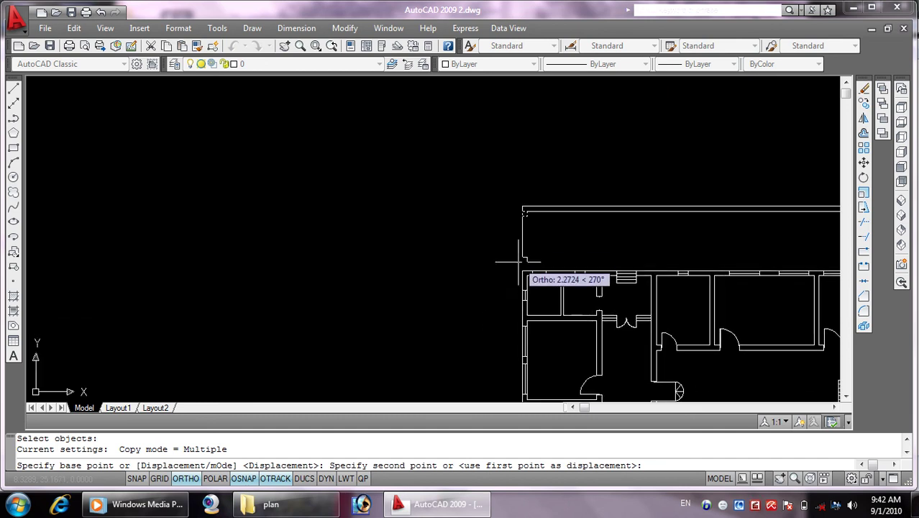
scroll(525, 276, up, 1)
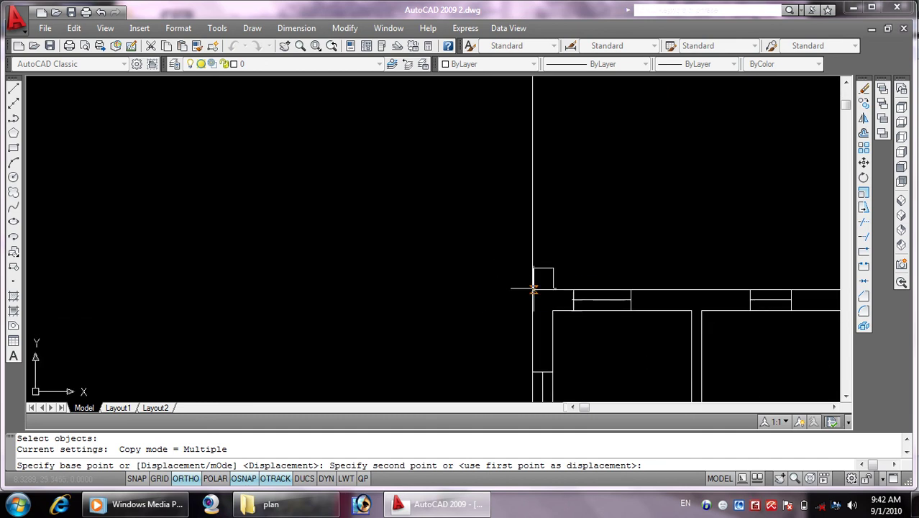
click(533, 287)
scroll(420, 232, down, 1)
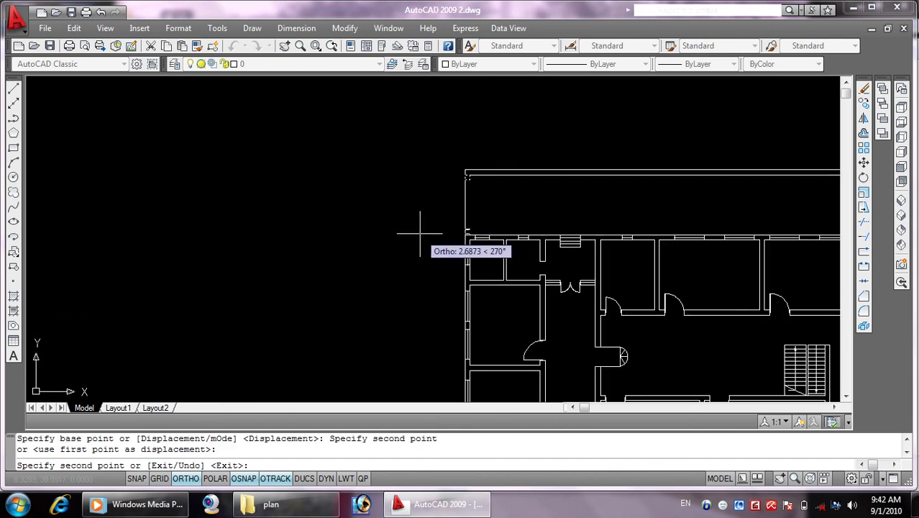
key(Escape)
scroll(453, 216, up, 2)
scroll(485, 223, up, 1)
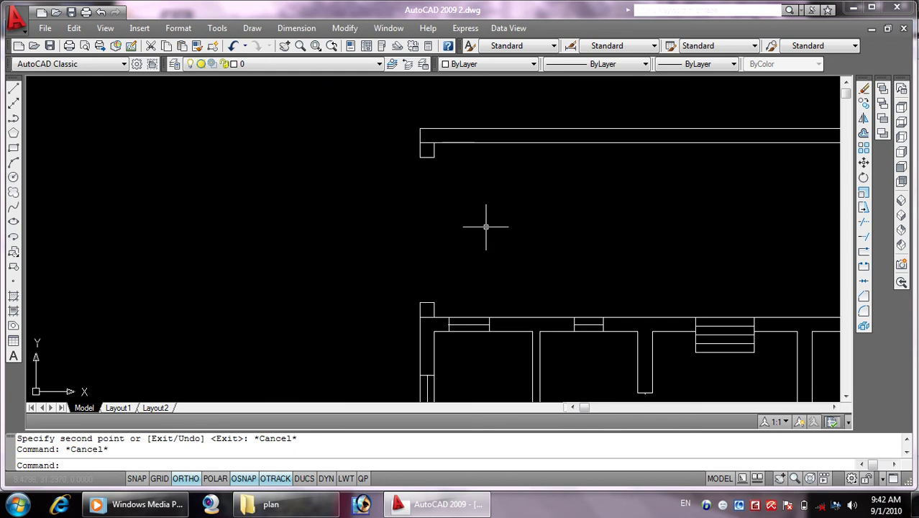
key(Escape)
Measure the gap between the two jambs to confirm the 2.5 opening
text(i)
key(Return)
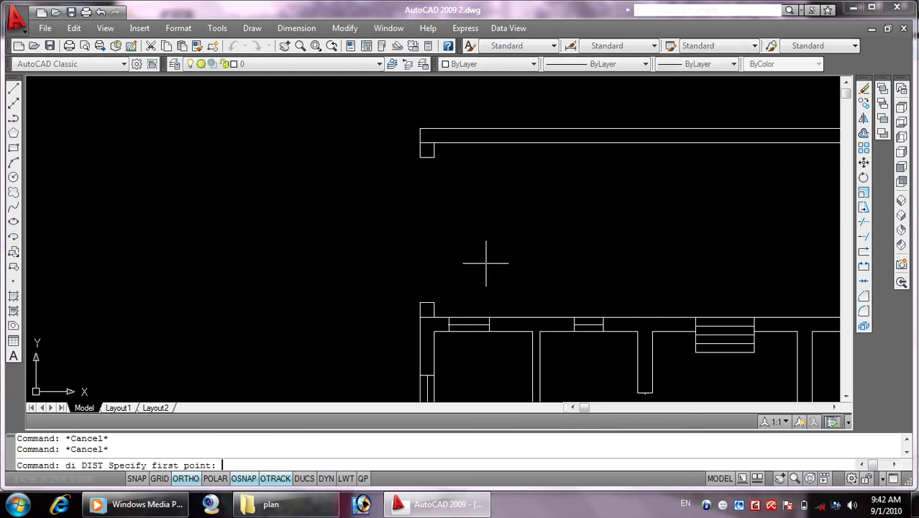
click(428, 304)
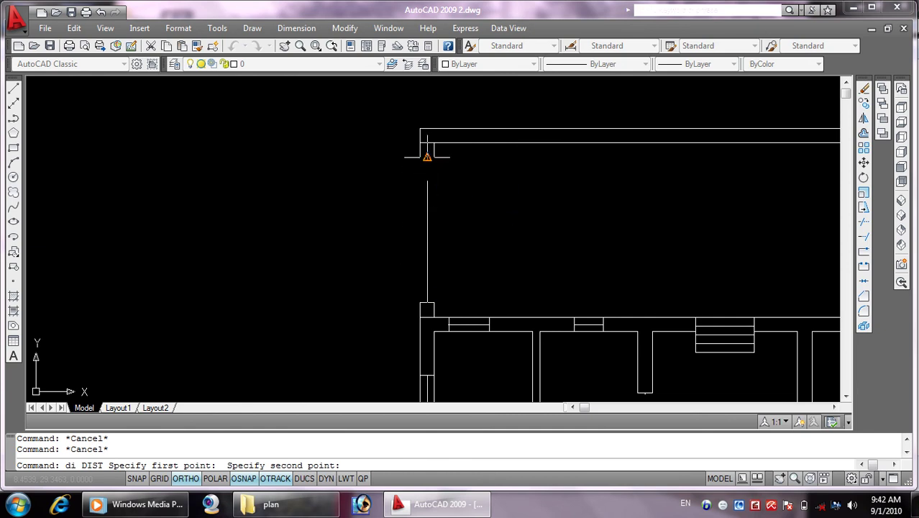
click(428, 156)
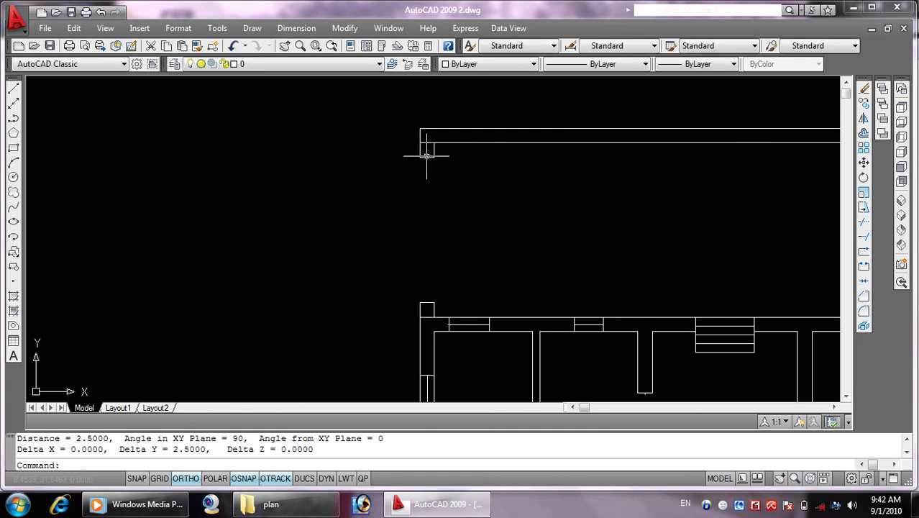
key(Escape)
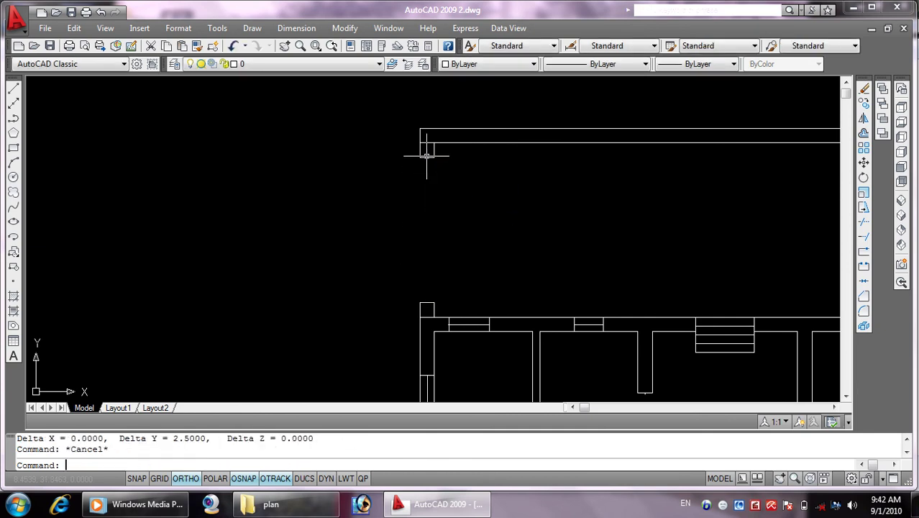
key(Escape)
text(c)
Draw a 1.25-radius circle in open space left of the opening
key(Return)
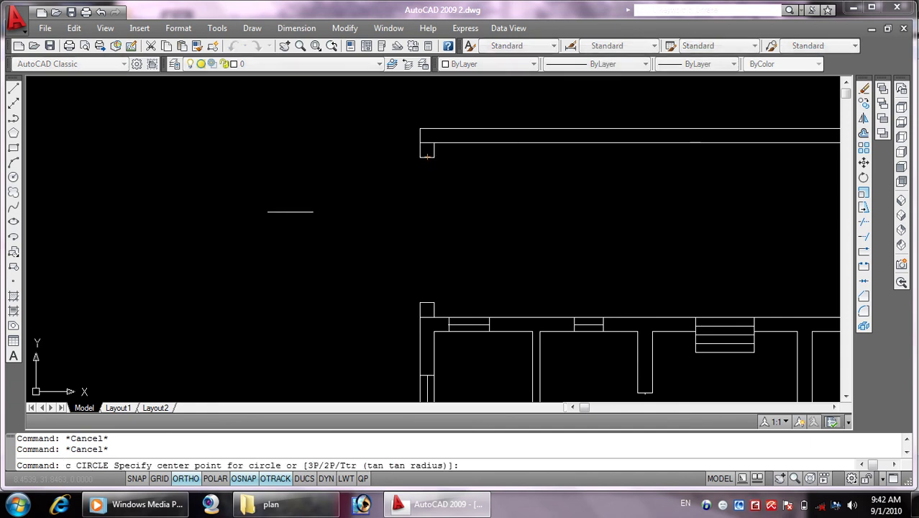
click(273, 206)
text(1.25)
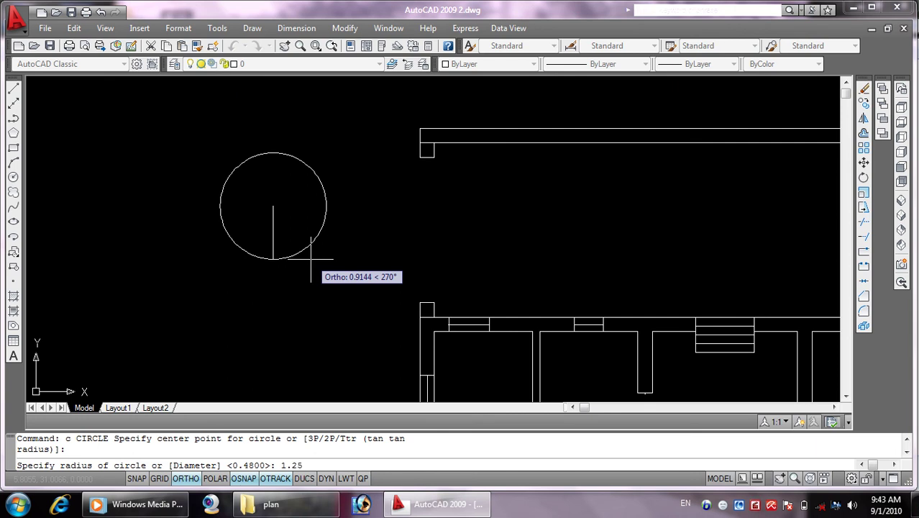
key(Return)
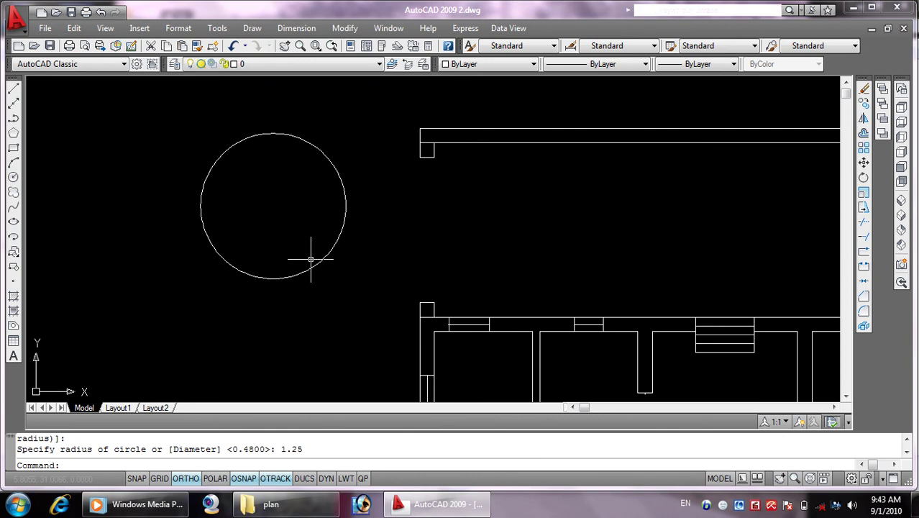
key(Escape)
key(Escape)
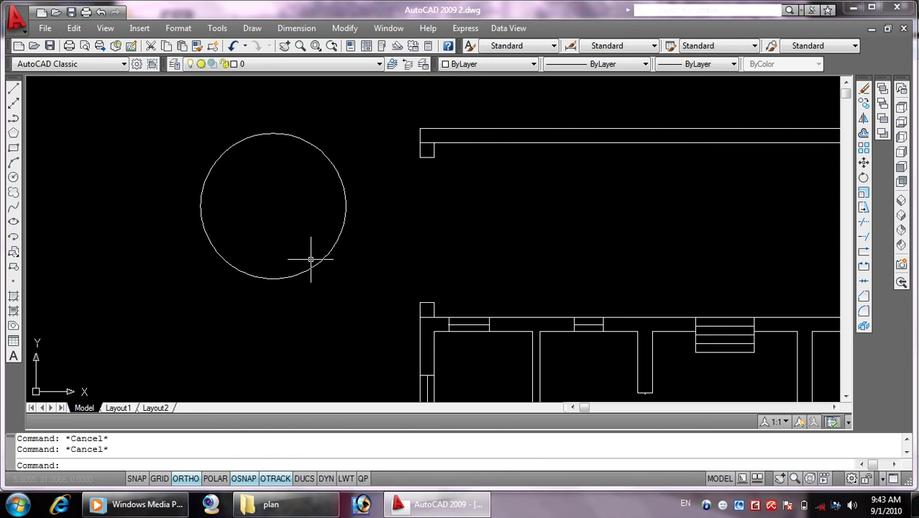
text(l)
key(Return)
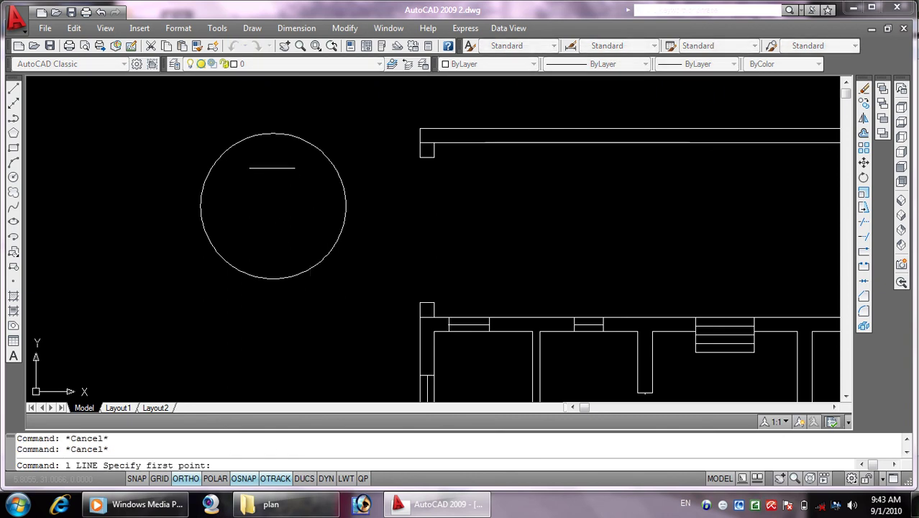
Draw a horizontal line and a vertical line from the circle's centre, extending past the circle
click(274, 206)
click(423, 206)
right_click(426, 214)
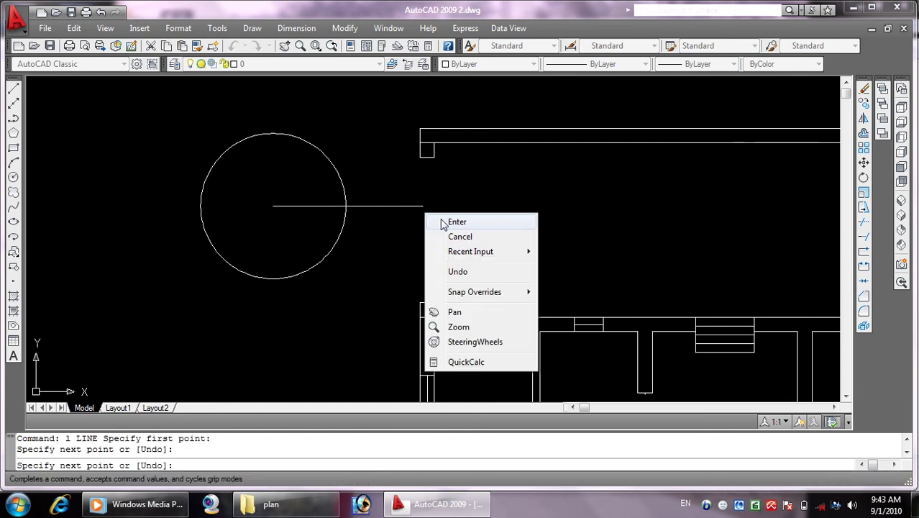
click(444, 223)
key(Return)
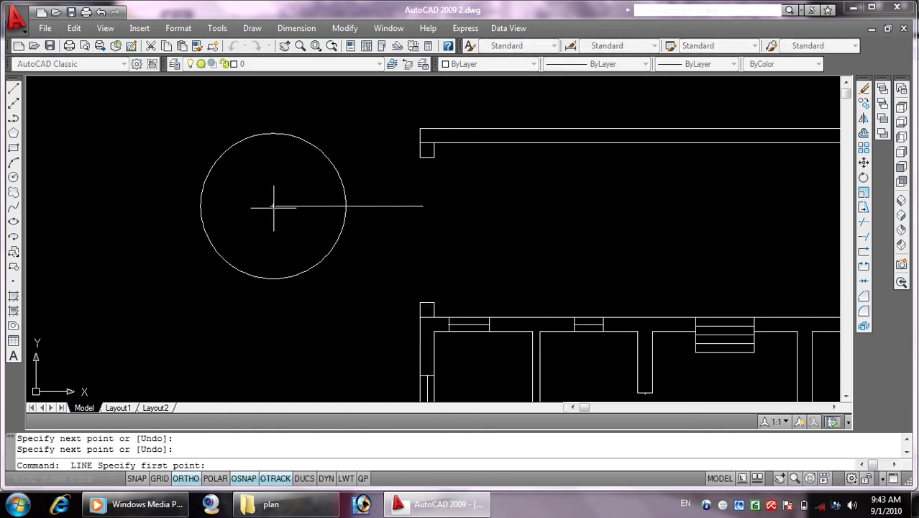
click(274, 207)
click(273, 87)
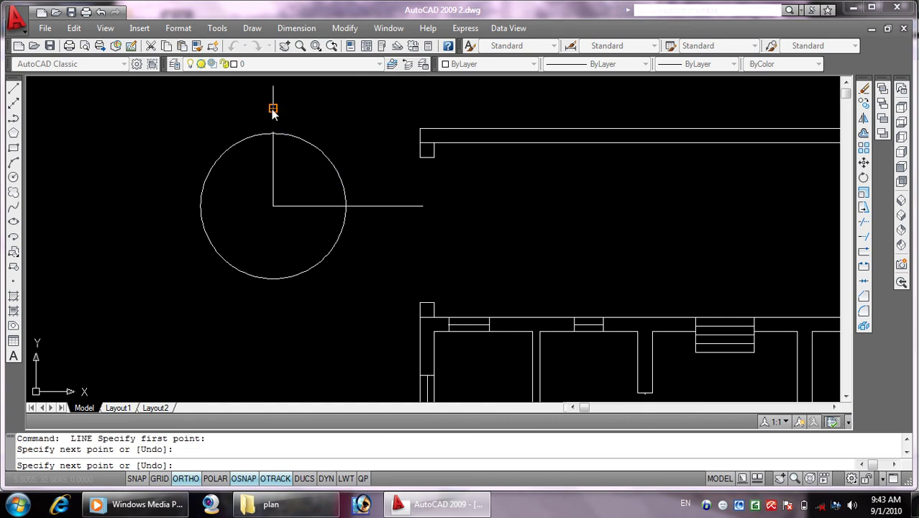
right_click(274, 111)
click(298, 117)
key(Escape)
key(Escape)
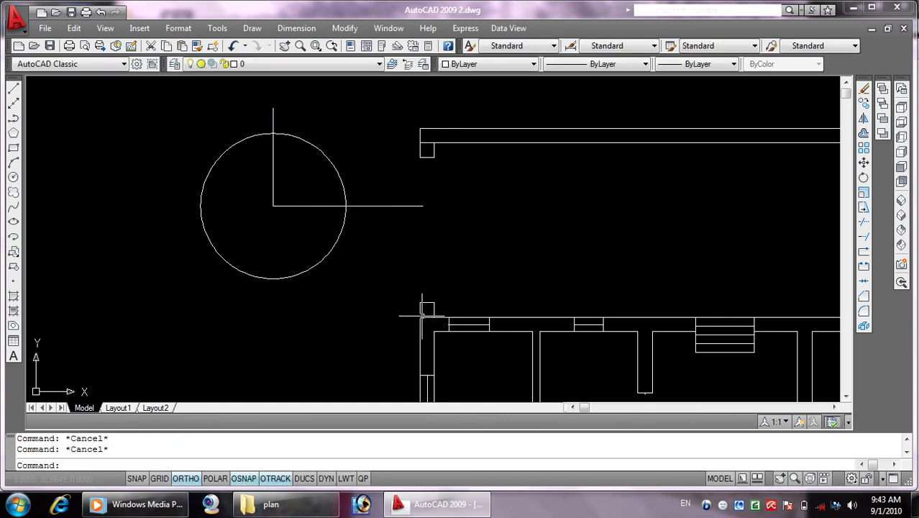
Trim the line stubs and the outer circle, leaving a quarter arc
text(tr)
key(Return)
key(Return)
click(428, 196)
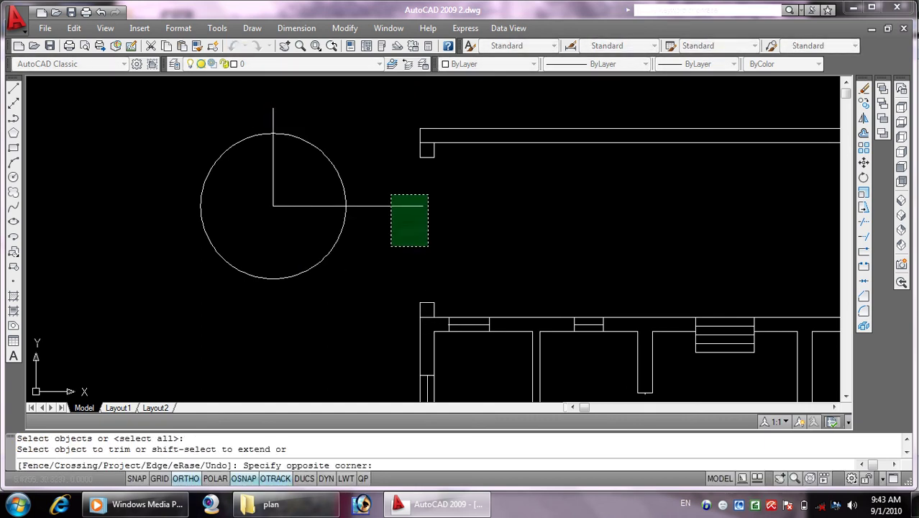
click(391, 247)
click(365, 247)
click(280, 245)
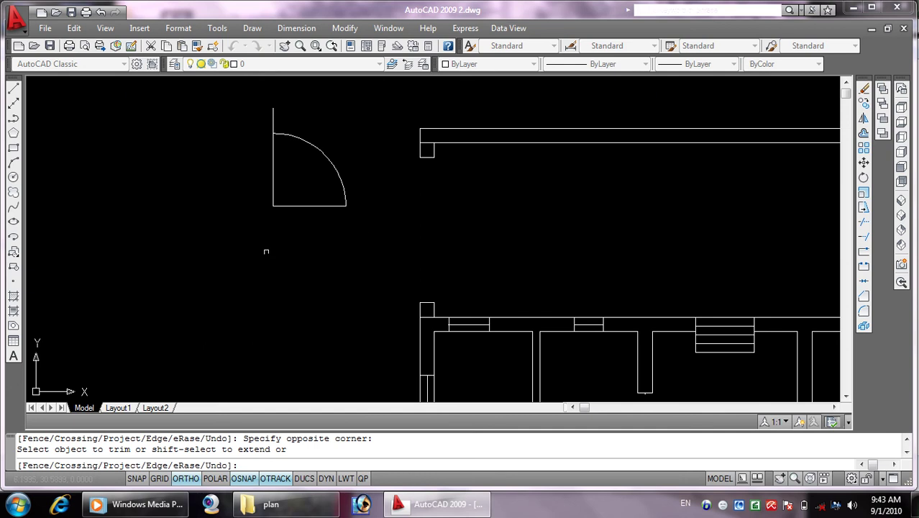
click(285, 121)
click(255, 106)
key(Escape)
Erase the quarter circle's extra line
click(297, 181)
click(232, 154)
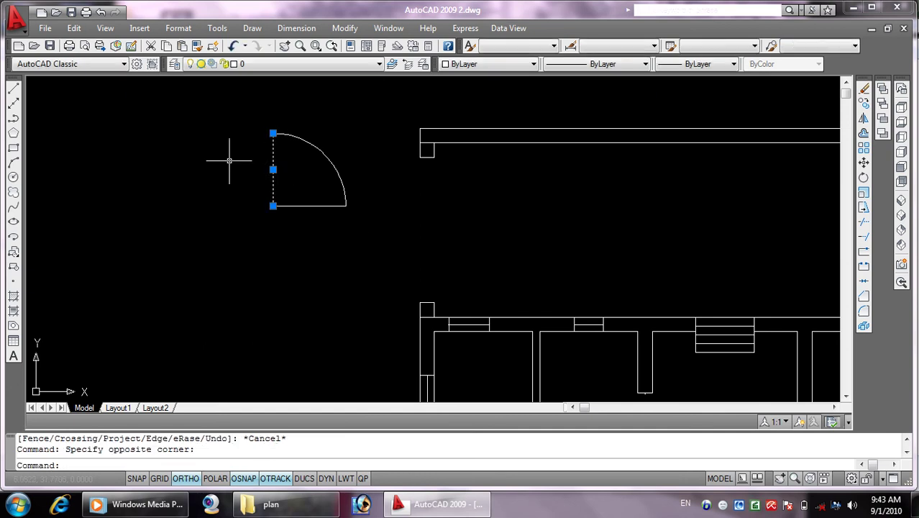
key(Delete)
key(Escape)
key(Escape)
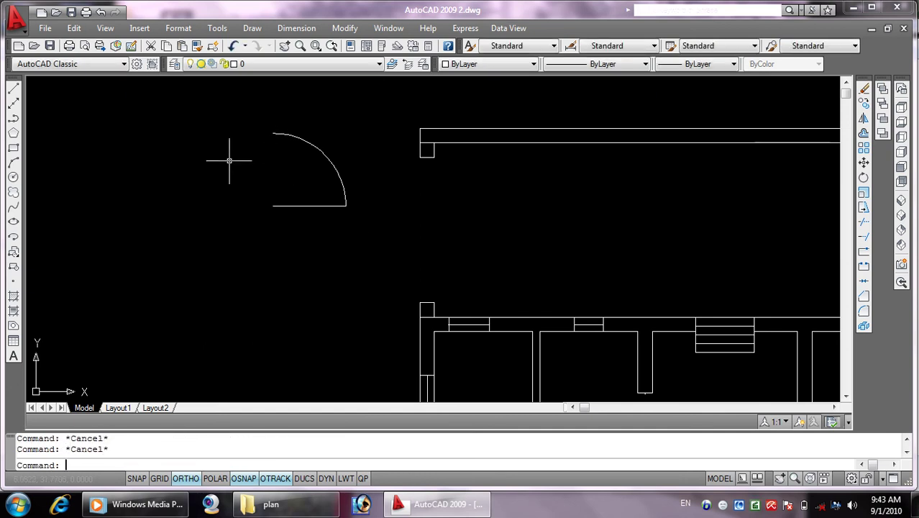
text(mi)
Mirror the door swing arc about a vertical line at its end, keeping the original
key(Return)
click(409, 250)
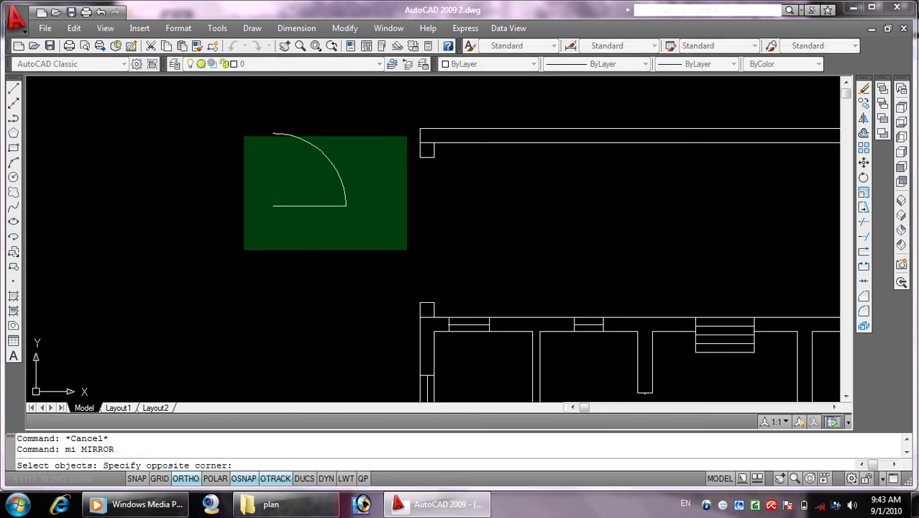
click(212, 112)
key(Return)
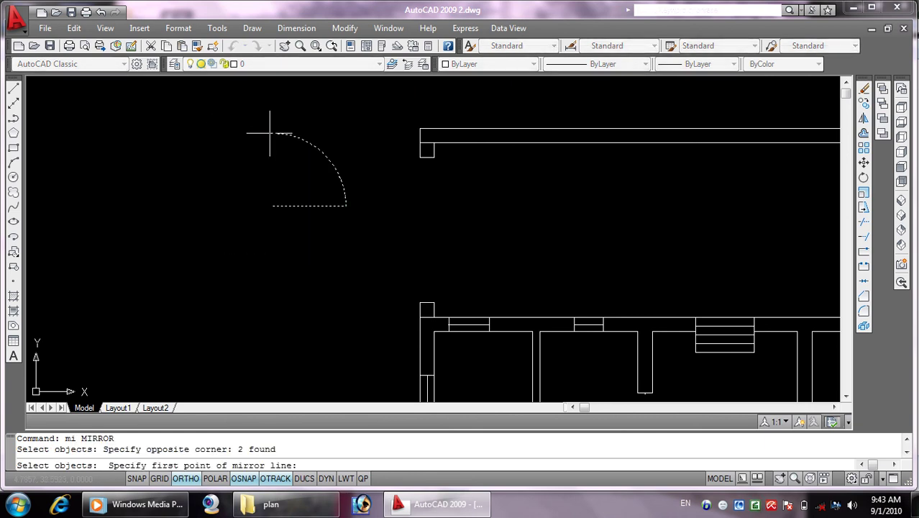
click(273, 133)
click(273, 206)
right_click(188, 113)
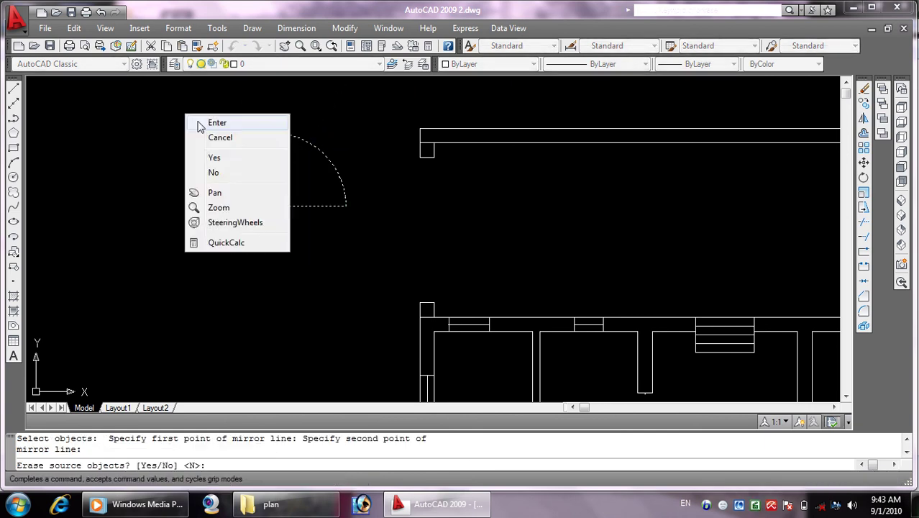
click(199, 123)
scroll(200, 123, down, 2)
middle_drag(252, 154, 256, 182)
scroll(255, 182, up, 4)
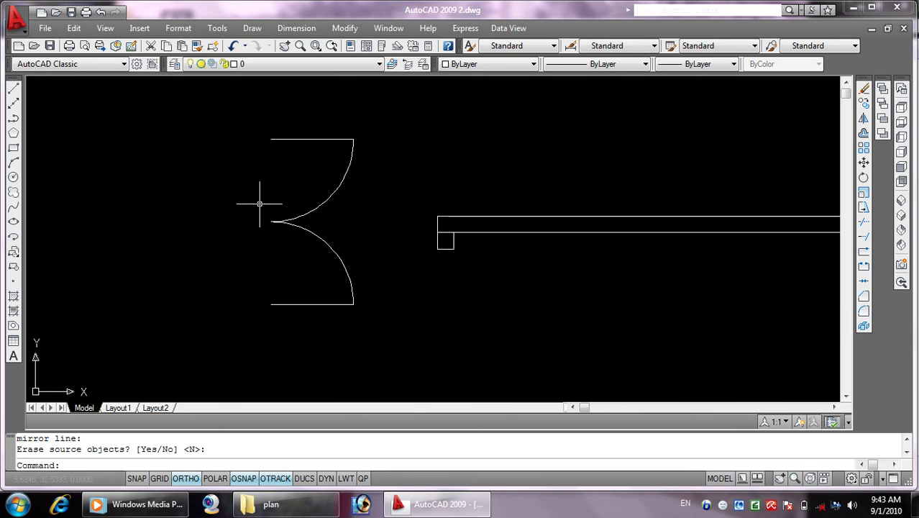
key(Escape)
key(Escape)
Offset the top and bottom door leaf lines 0.02 inward
text(o)
key(Return)
text(0)
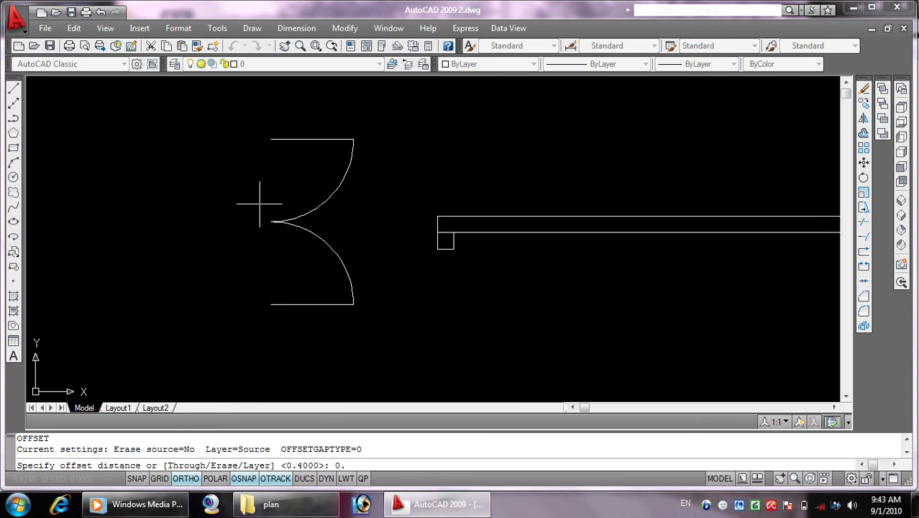
text(02)
key(Return)
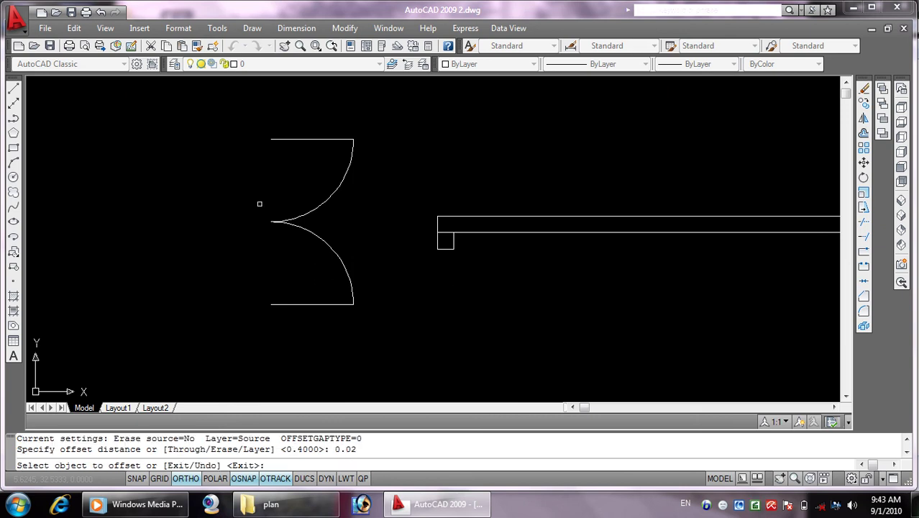
click(295, 139)
click(295, 148)
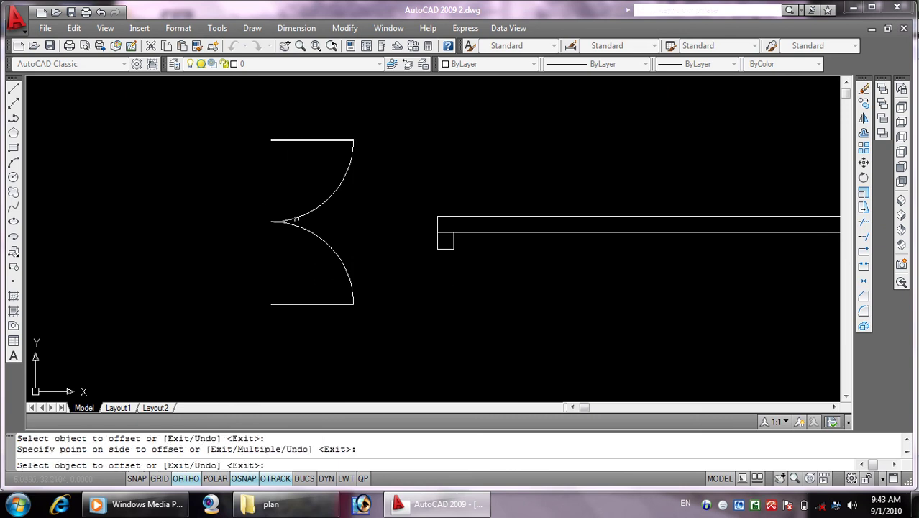
click(302, 301)
click(297, 273)
key(Escape)
key(Escape)
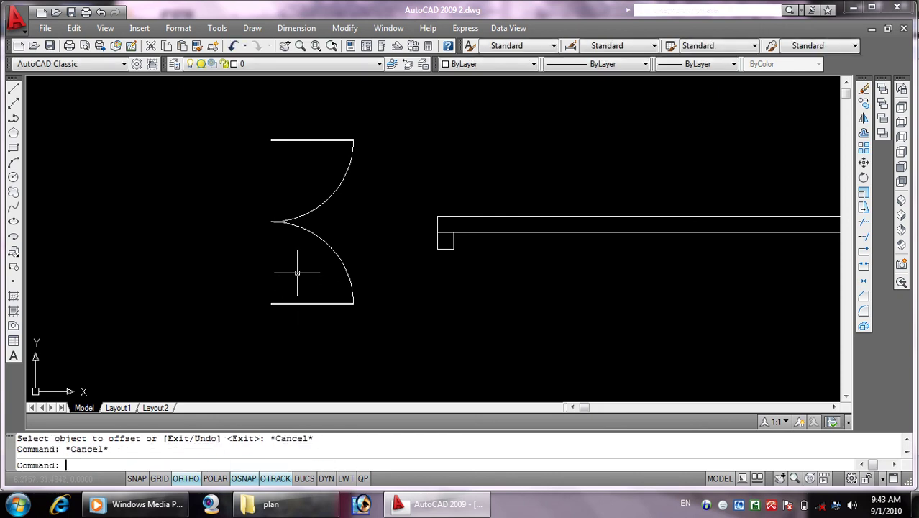
key(Escape)
key(Return)
Move the six double-door objects into the top-left entrance opening
click(386, 338)
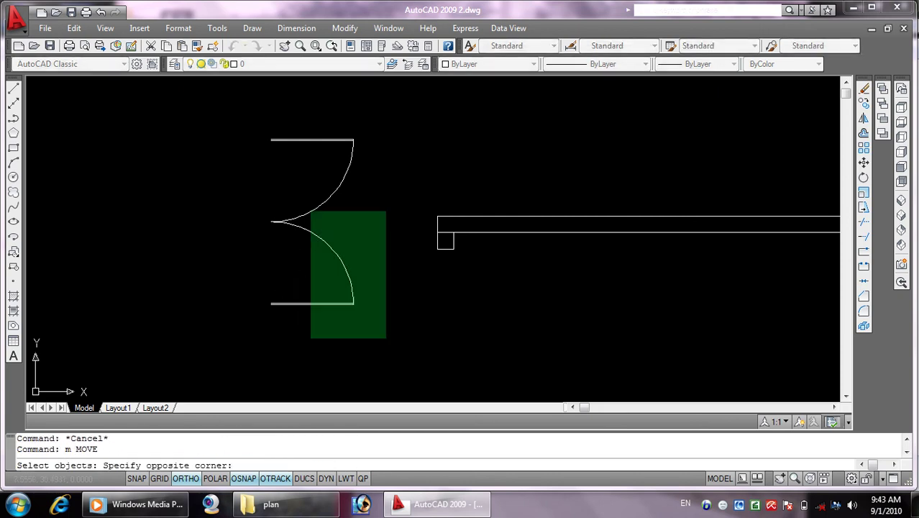
click(202, 112)
key(Return)
scroll(248, 128, up, 5)
scroll(349, 176, up, 3)
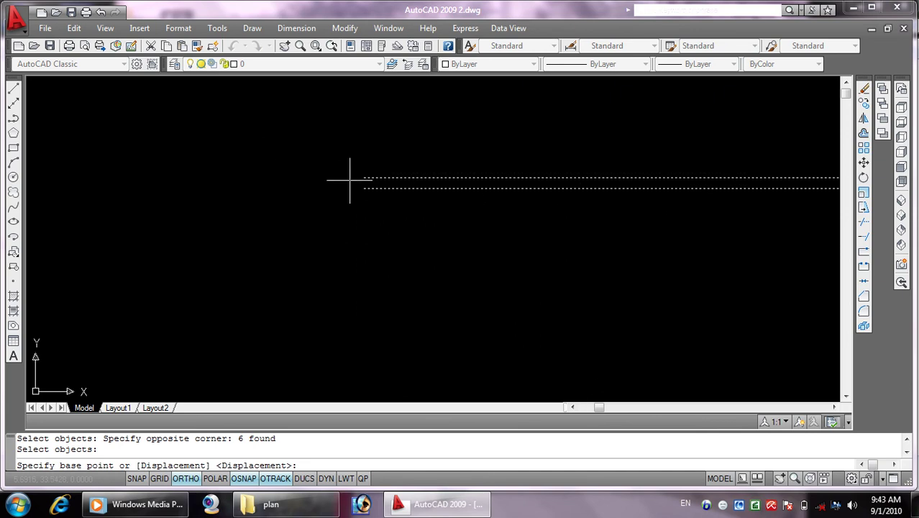
click(365, 177)
scroll(489, 317, down, 2)
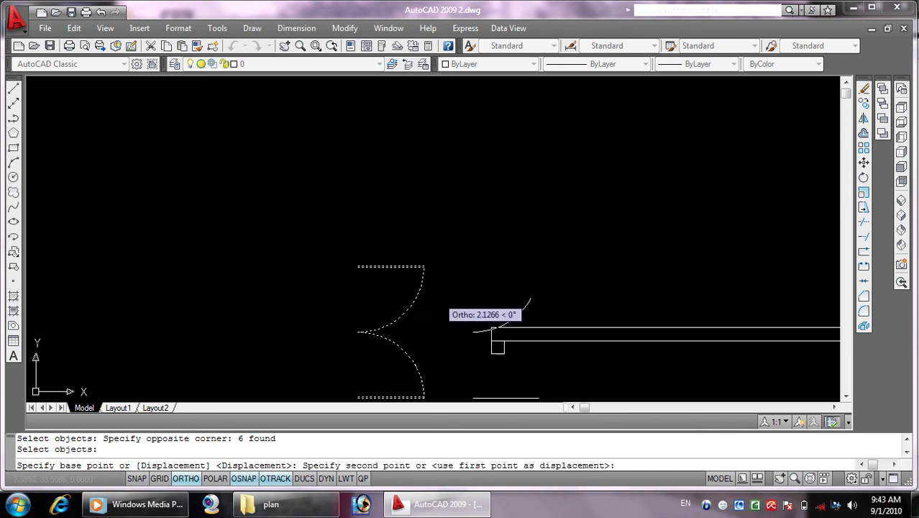
scroll(518, 345, down, 2)
scroll(435, 275, down, 2)
scroll(424, 267, up, 4)
scroll(482, 284, up, 3)
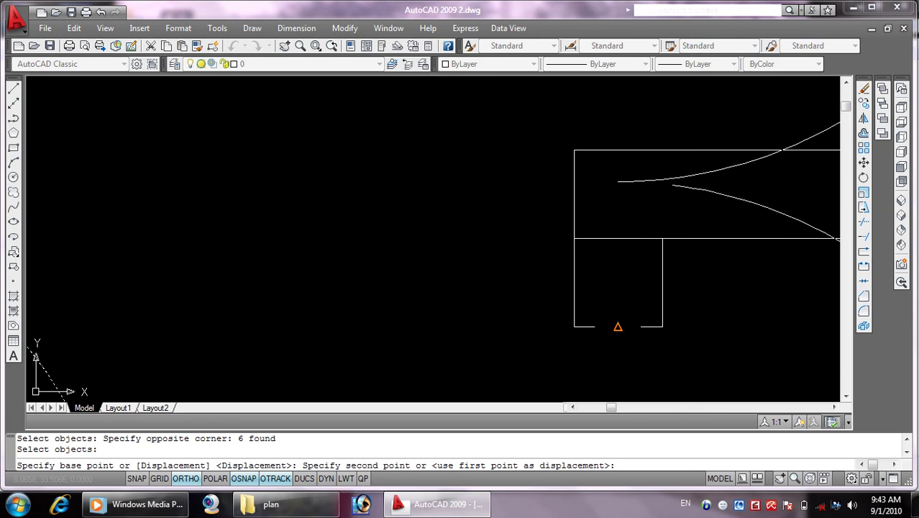
click(616, 326)
scroll(526, 331, down, 2)
scroll(527, 331, down, 1)
scroll(526, 324, down, 3)
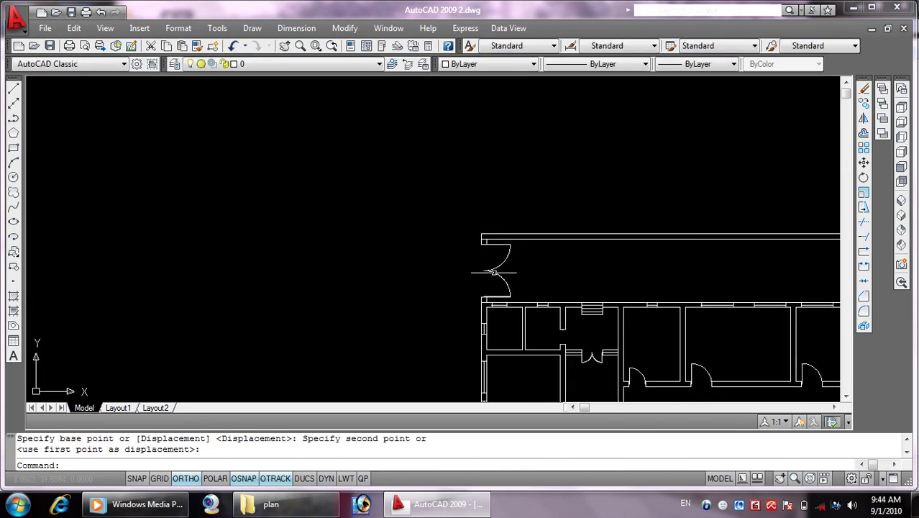
scroll(526, 295, up, 6)
middle_drag(563, 280, 559, 312)
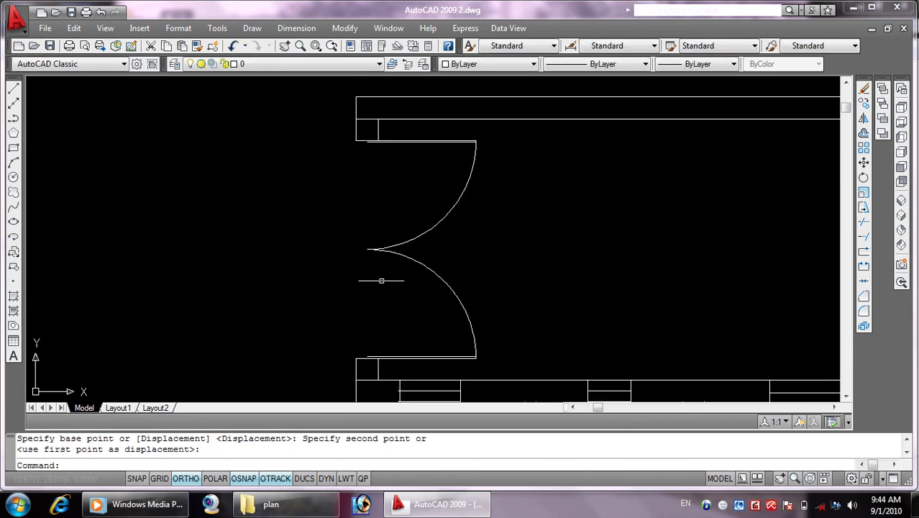
scroll(364, 151, up, 4)
mouse_move(365, 154)
middle_down()
mouse_move(390, 191)
mouse_move(390, 304)
middle_up()
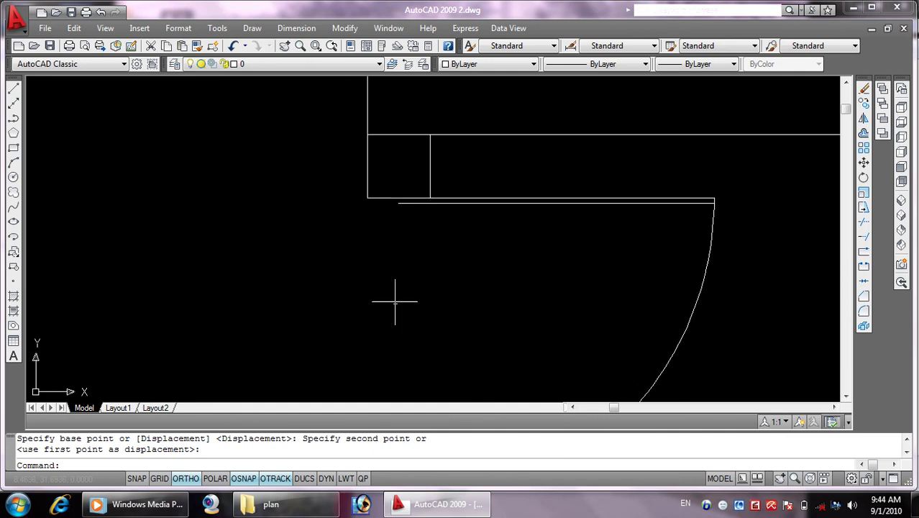
key(Escape)
key(Escape)
Draw a short line at the wall corner to close the gap
text(l)
key(Return)
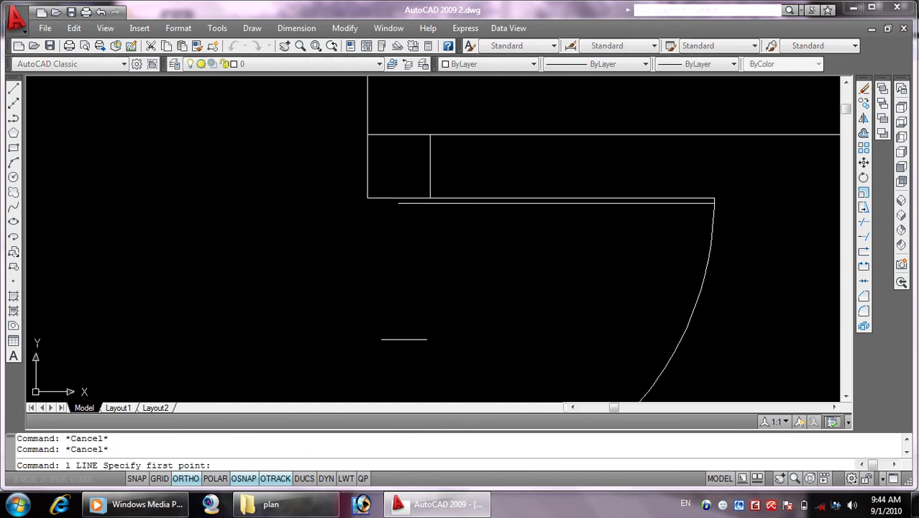
click(397, 200)
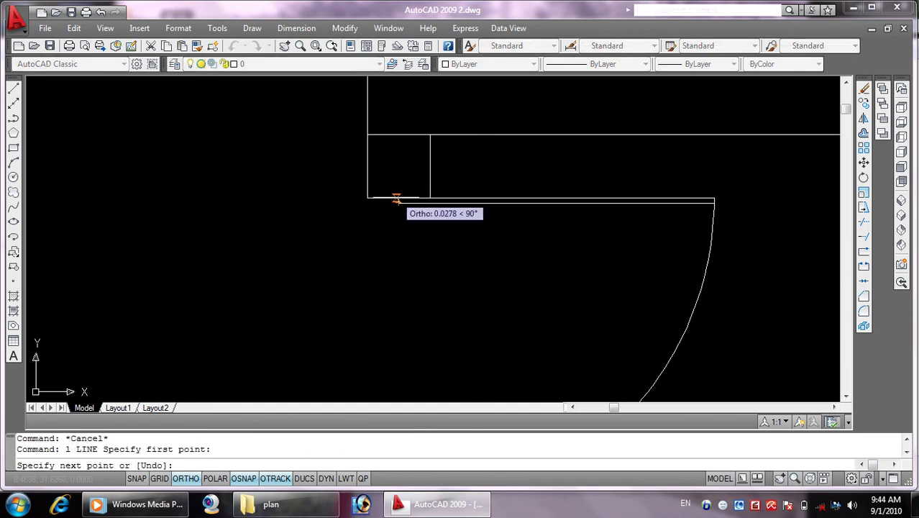
click(398, 200)
right_click(397, 200)
click(414, 208)
scroll(408, 216, down, 5)
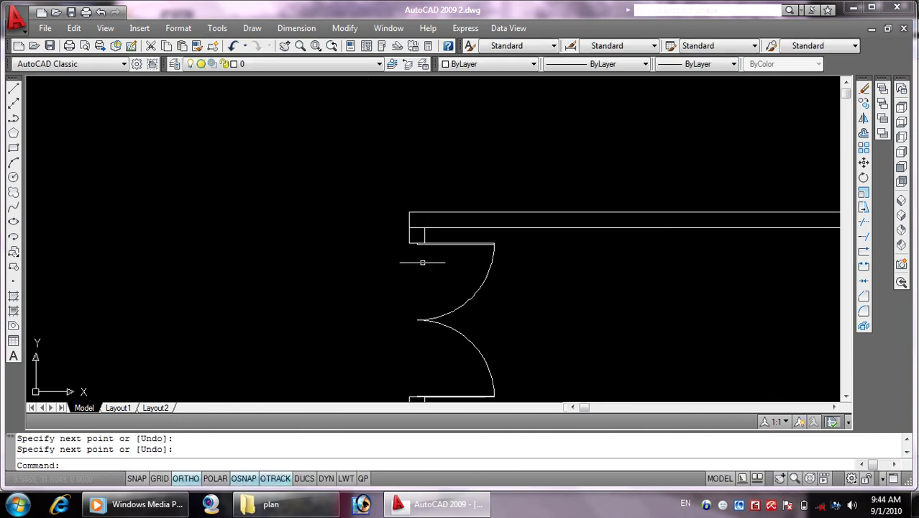
middle_drag(428, 270, 448, 164)
scroll(550, 231, down, 3)
mouse_move(549, 231)
middle_down()
mouse_move(433, 150)
mouse_move(481, 244)
middle_up()
scroll(393, 136, down, 2)
scroll(481, 245, up, 1)
Zoom around the floor plan to review the finished door swings
scroll(470, 236, up, 2)
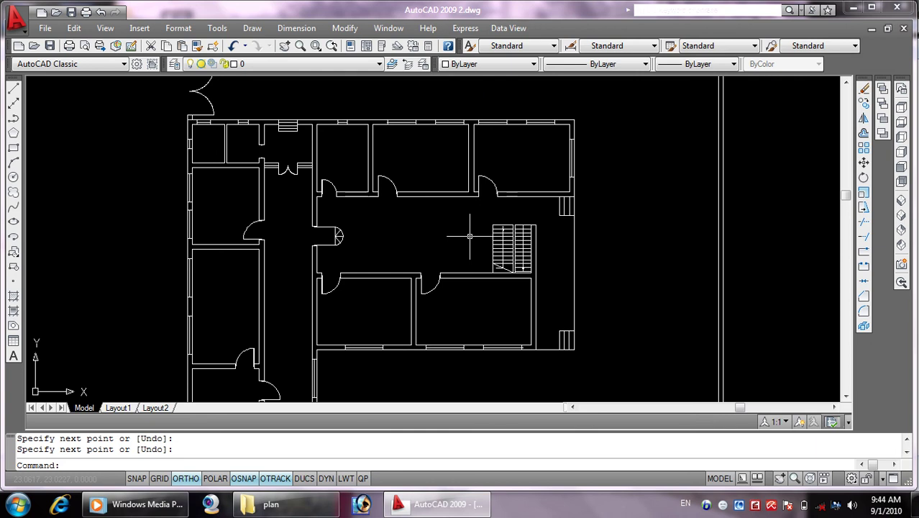
scroll(473, 250, down, 3)
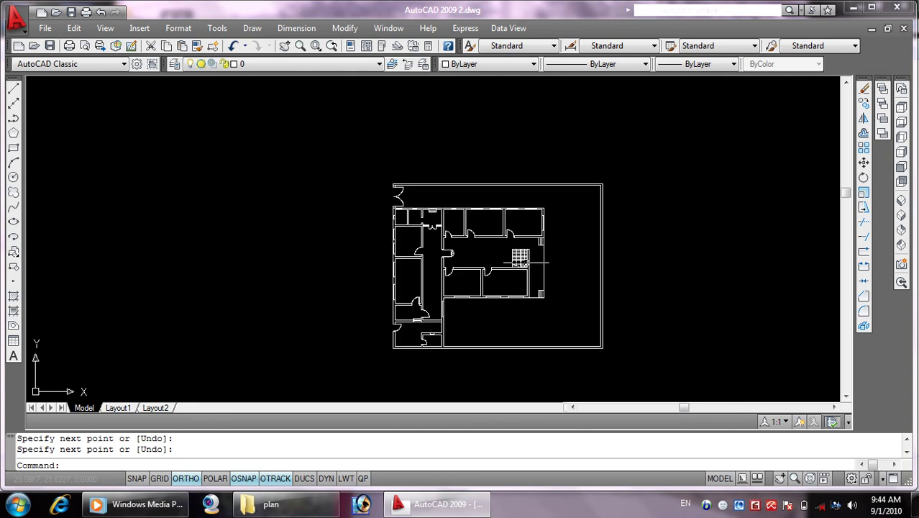
scroll(474, 251, down, 1)
scroll(472, 245, up, 2)
scroll(473, 241, up, 2)
scroll(473, 241, up, 3)
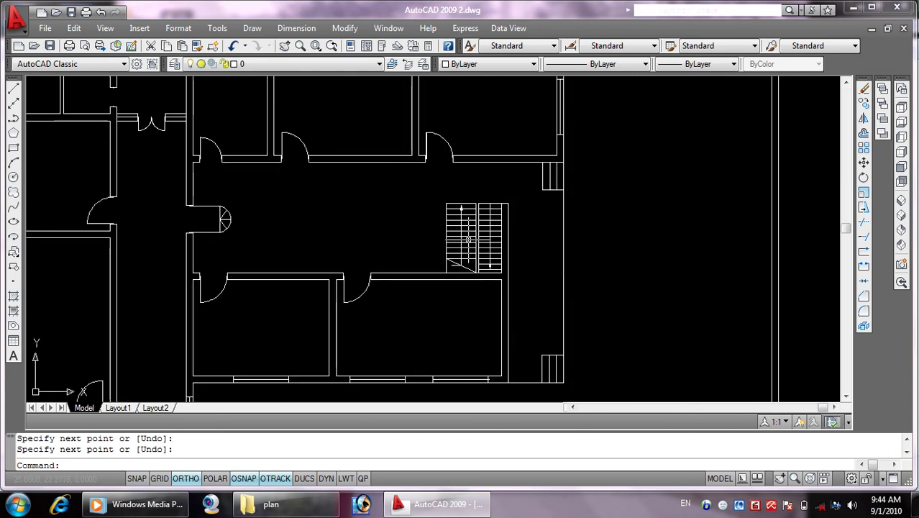
scroll(403, 238, down, 3)
scroll(399, 235, down, 2)
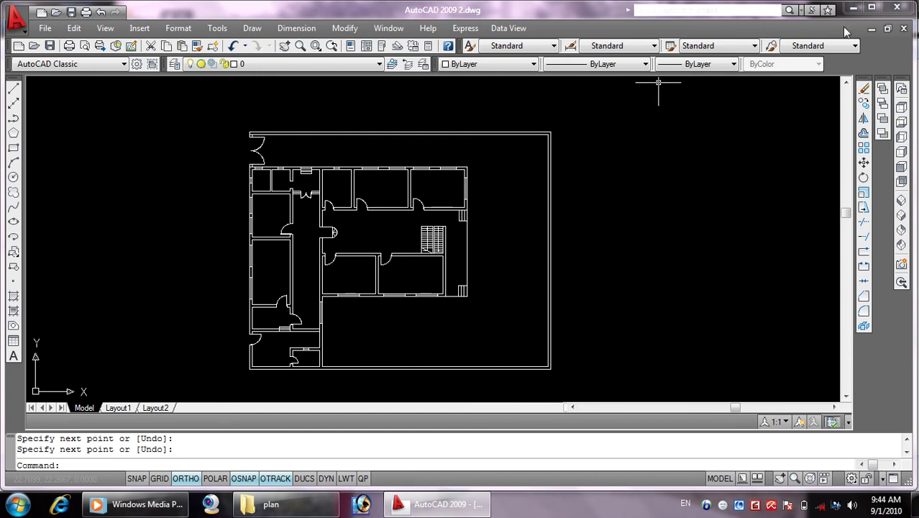
Close the drawing, saving changes to 2.dwg, then close the plan folder window
click(904, 28)
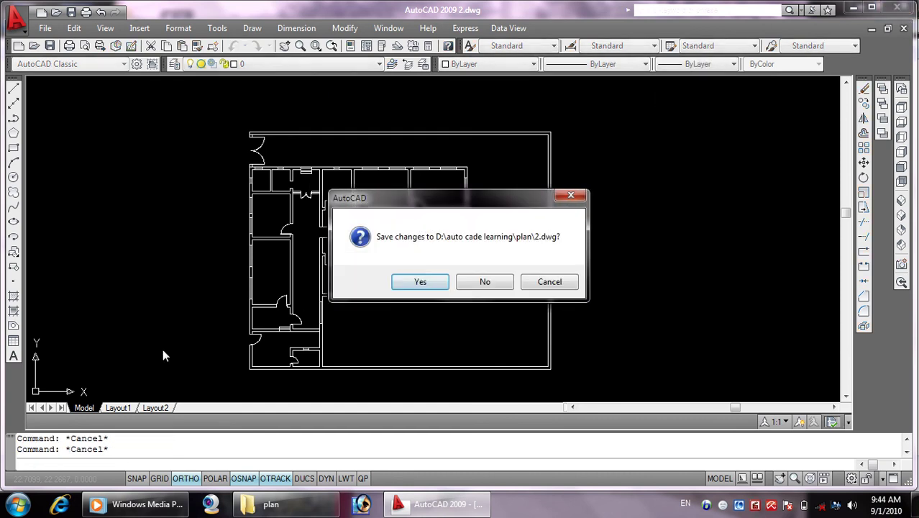
click(414, 283)
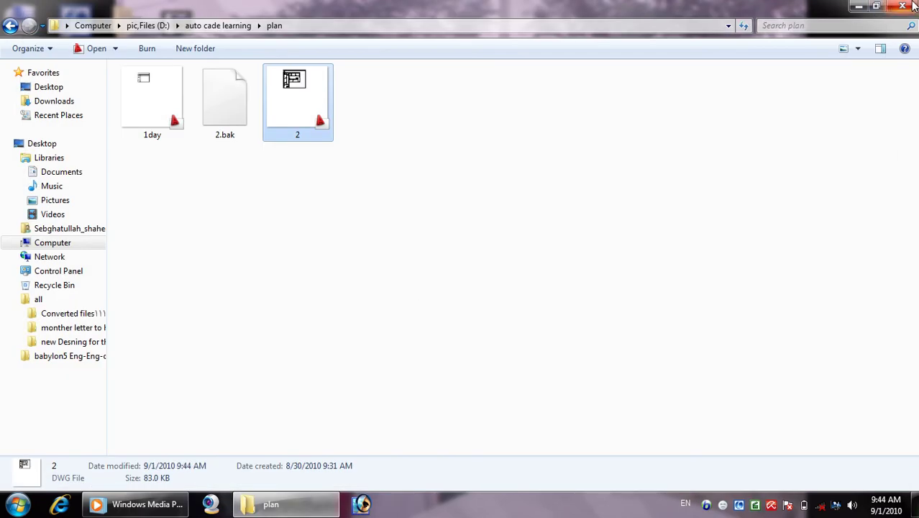
click(904, 7)
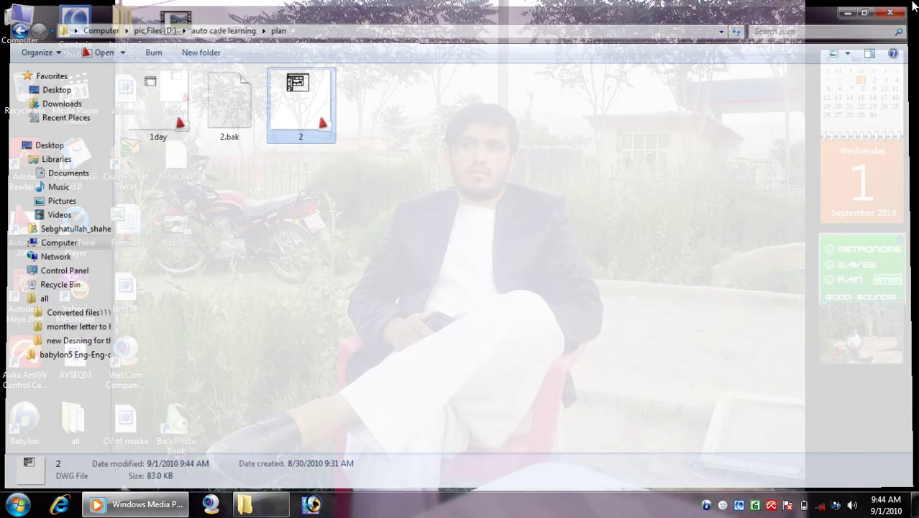